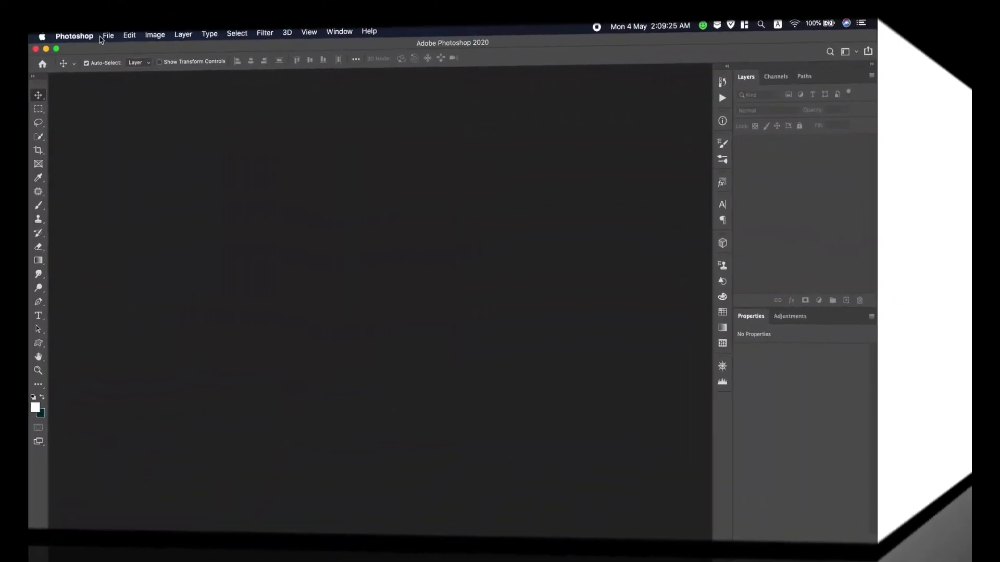
Create a blank white 1080 × 1080 px, 72 ppi Instagram Post document.
{"action": "left_click", "coordinate": [94, 7]}
{"action": "left_click", "coordinate": [102, 21]}
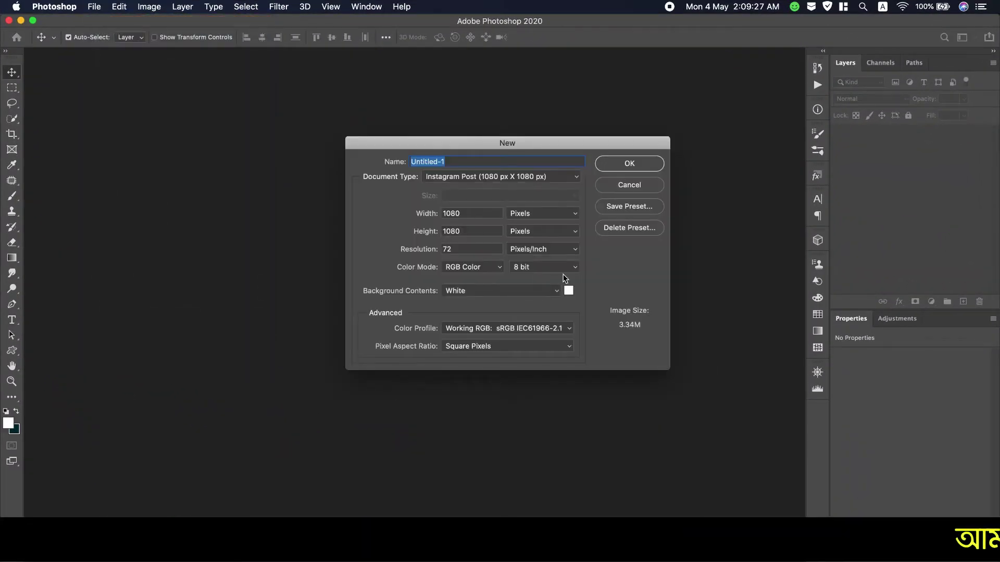
{"action": "left_click", "coordinate": [655, 163]}
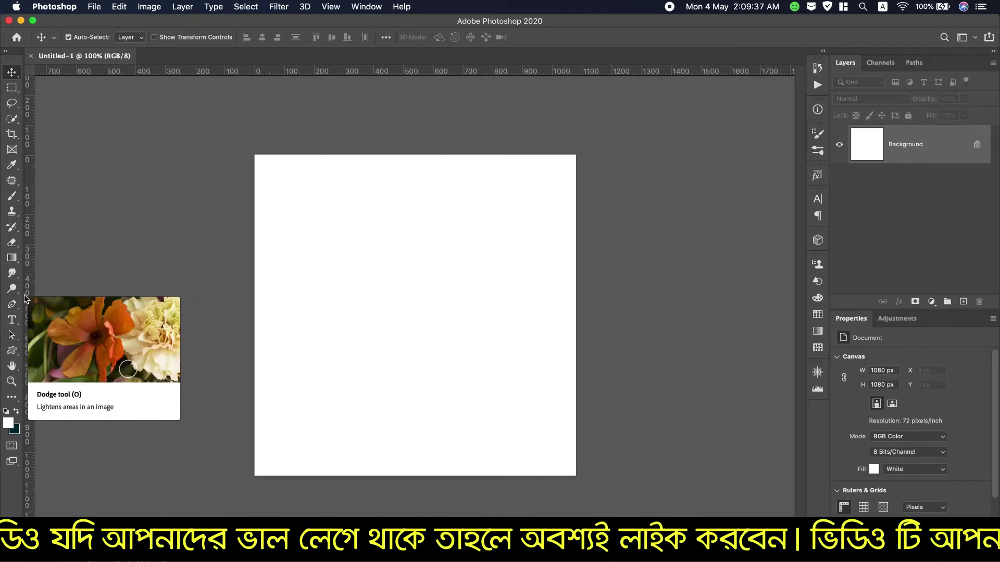
Place left, right, top and bottom margin guides about 65–75 px in from each edge.
{"action": "left_click_drag", "start_coordinate": [32, 282], "coordinate": [268, 291]}
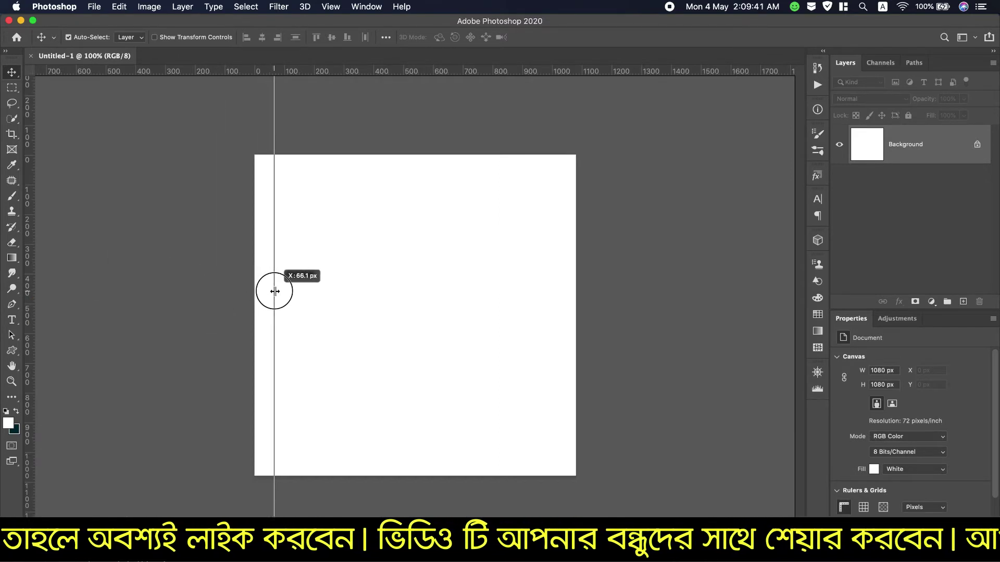
{"action": "left_click_drag", "start_coordinate": [269, 291], "coordinate": [275, 294]}
{"action": "left_click_drag", "start_coordinate": [27, 304], "coordinate": [555, 334]}
{"action": "left_click_drag", "start_coordinate": [479, 73], "coordinate": [471, 179]}
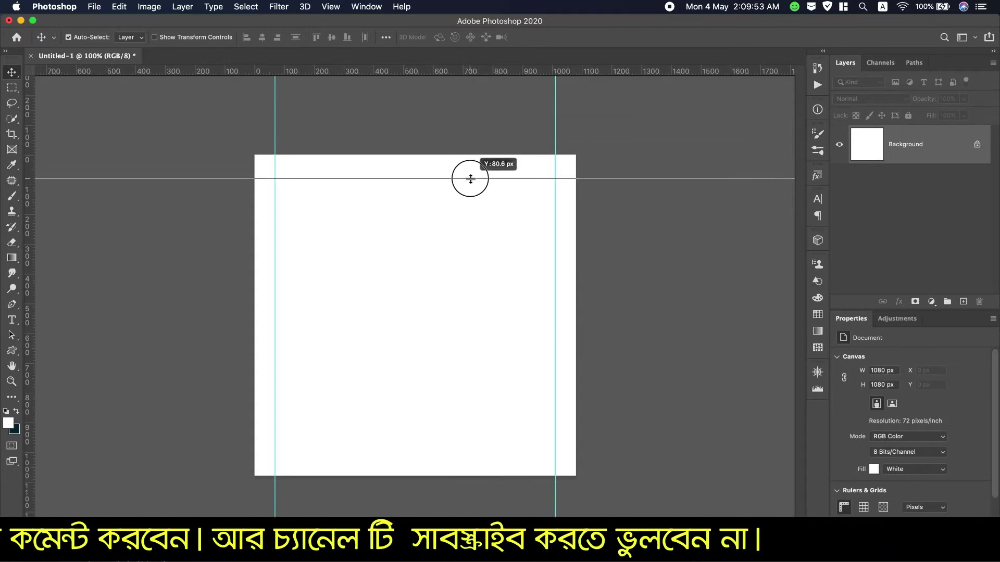
{"action": "left_click_drag", "start_coordinate": [471, 178], "coordinate": [471, 176]}
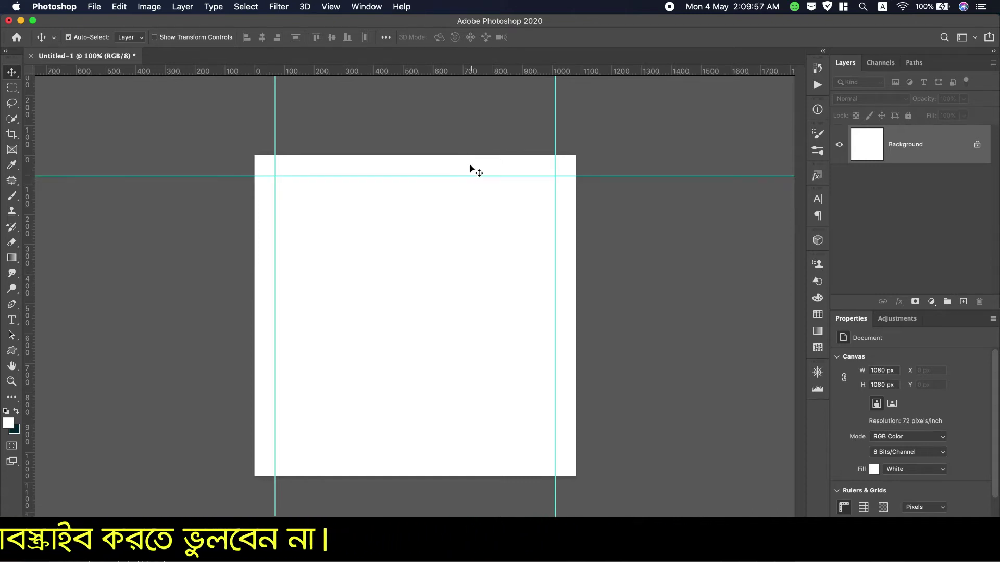
{"action": "left_click_drag", "start_coordinate": [444, 76], "coordinate": [416, 456]}
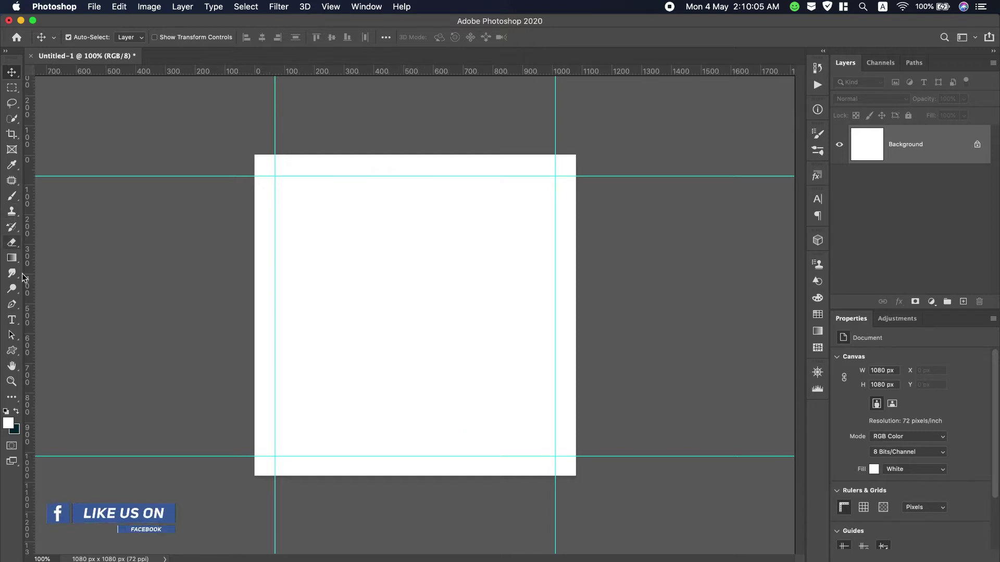
Draw a 353 × 353 px rounded square in the upper middle with 67 px corner radius.
{"action": "left_click", "coordinate": [13, 354]}
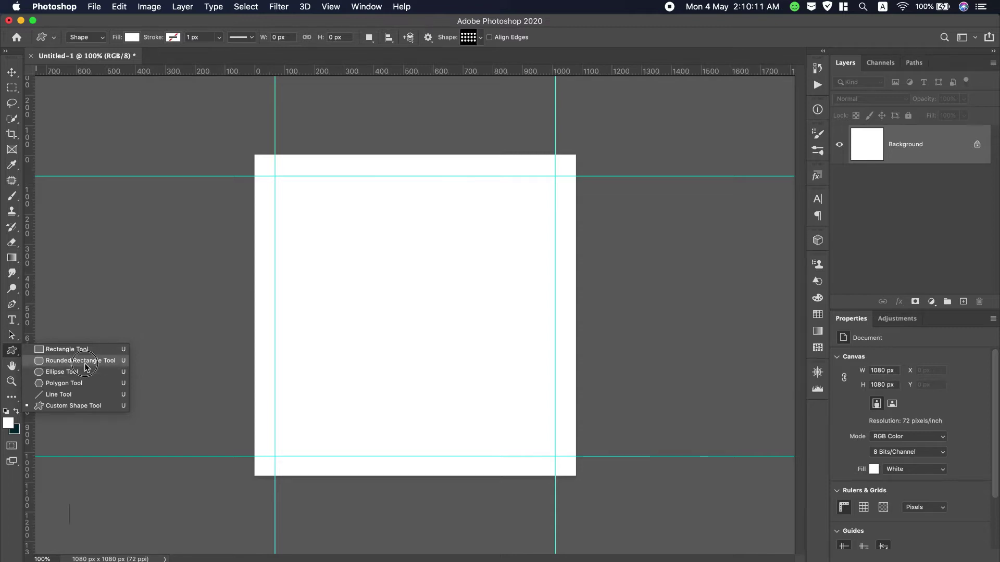
{"action": "left_click", "coordinate": [85, 364]}
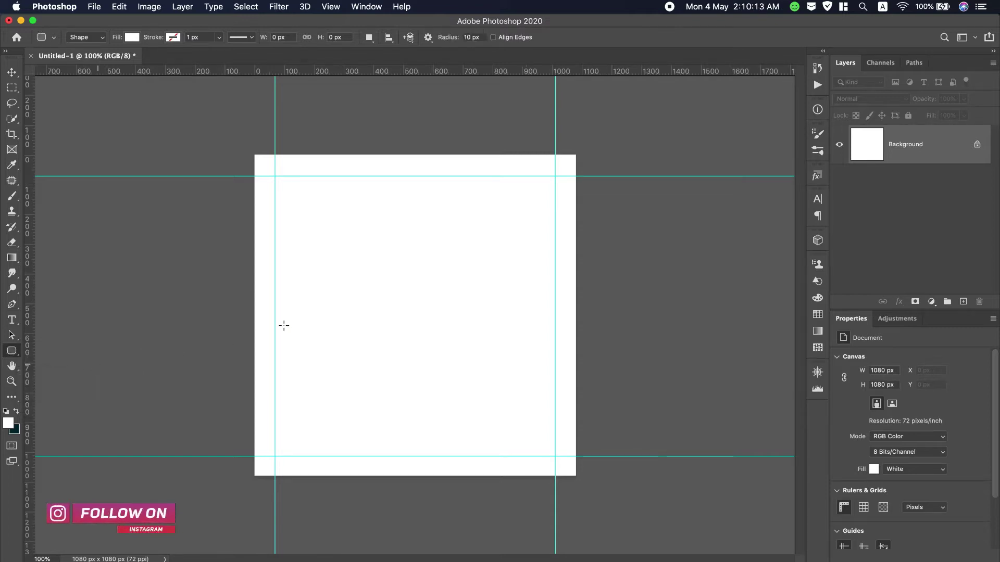
{"action": "mouse_move", "coordinate": [387, 225]}
{"action": "left_mouse_down"}
{"action": "mouse_move", "coordinate": [480, 350]}
{"action": "mouse_move", "coordinate": [531, 387]}
{"action": "left_mouse_up"}
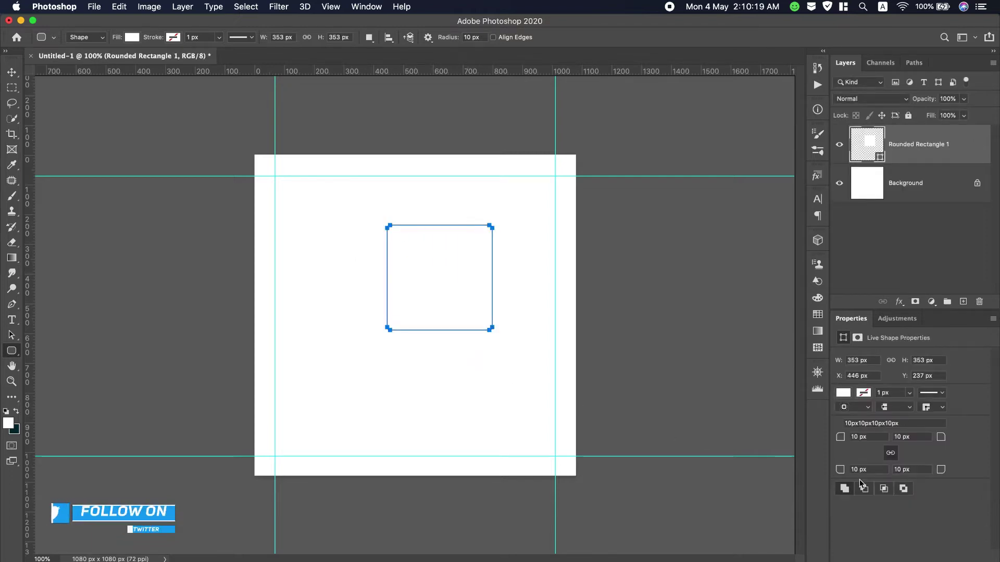
{"action": "mouse_move", "coordinate": [842, 437]}
{"action": "left_mouse_down"}
{"action": "mouse_move", "coordinate": [874, 437]}
{"action": "mouse_move", "coordinate": [864, 438]}
{"action": "left_mouse_up"}
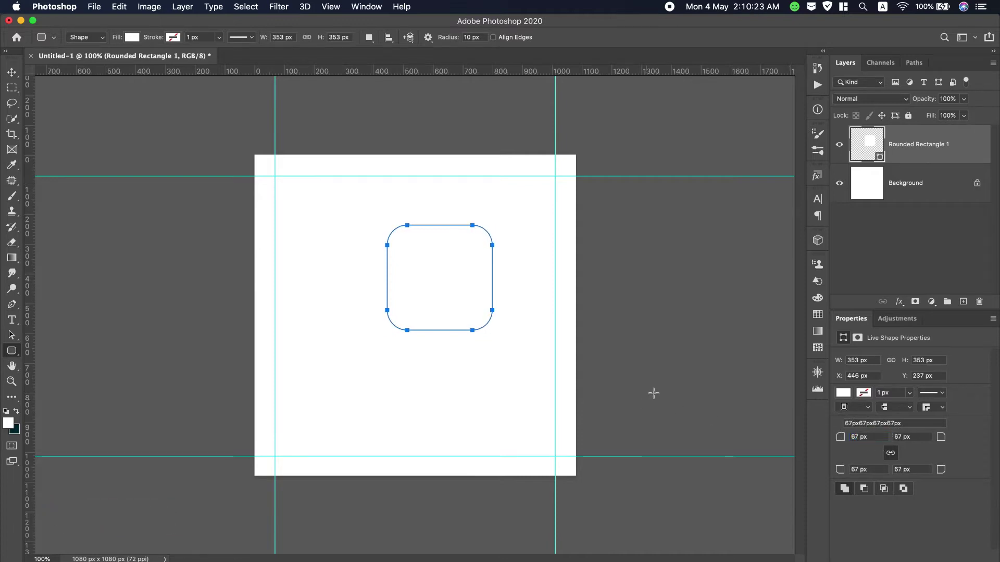
Change the rounded square's fill from white to teal #1a96b1.
{"action": "double_click", "coordinate": [871, 145]}
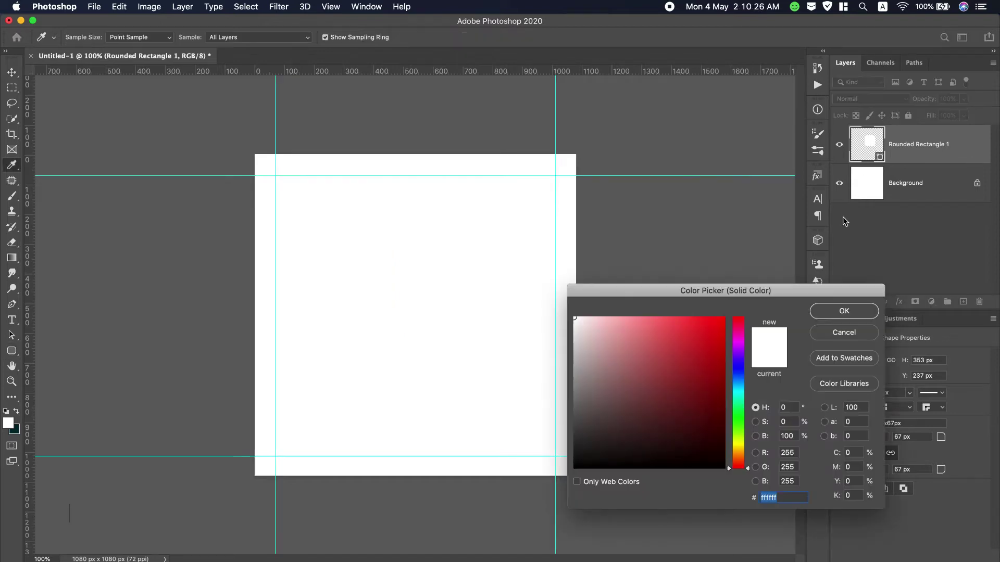
{"action": "left_click", "coordinate": [738, 392]}
{"action": "left_click_drag", "start_coordinate": [738, 392], "coordinate": [741, 385]}
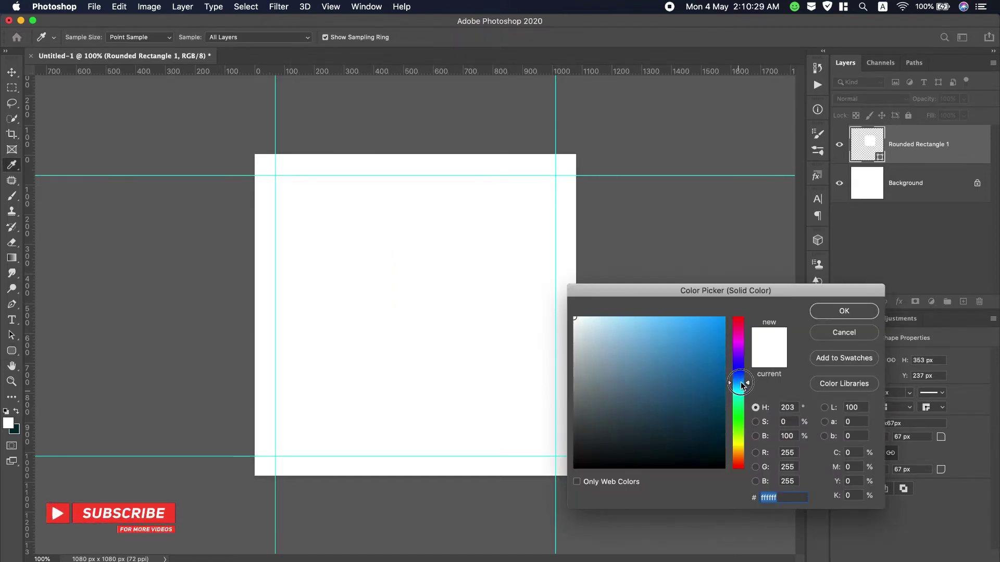
{"action": "left_click", "coordinate": [695, 356]}
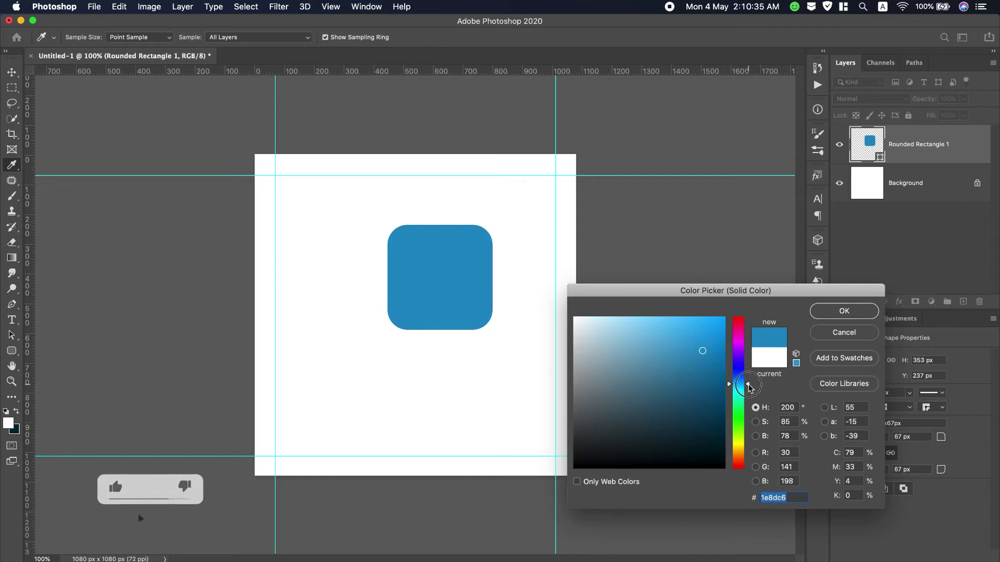
{"action": "left_click_drag", "start_coordinate": [748, 388], "coordinate": [748, 391]}
{"action": "left_click_drag", "start_coordinate": [703, 363], "coordinate": [706, 364]}
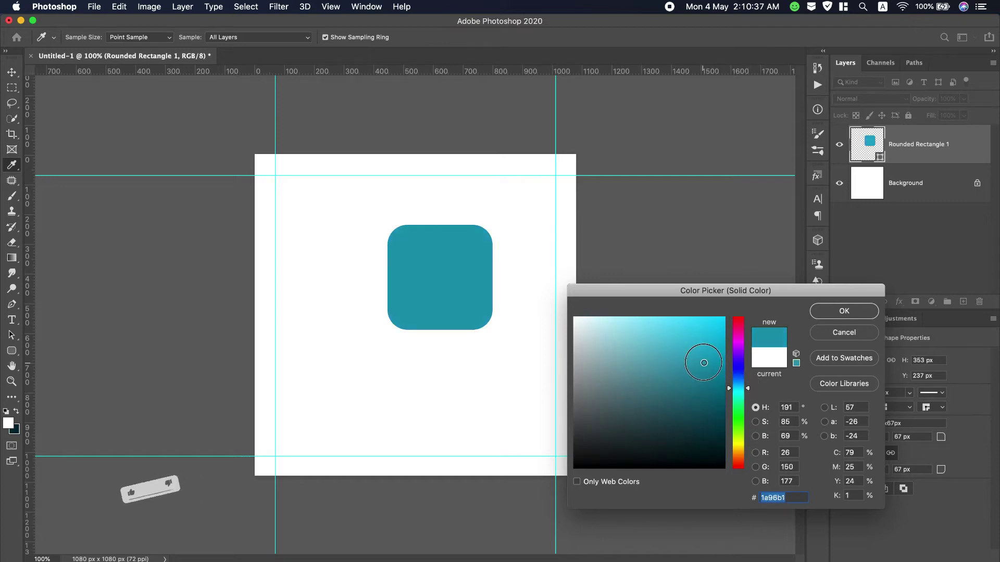
{"action": "left_click", "coordinate": [844, 312]}
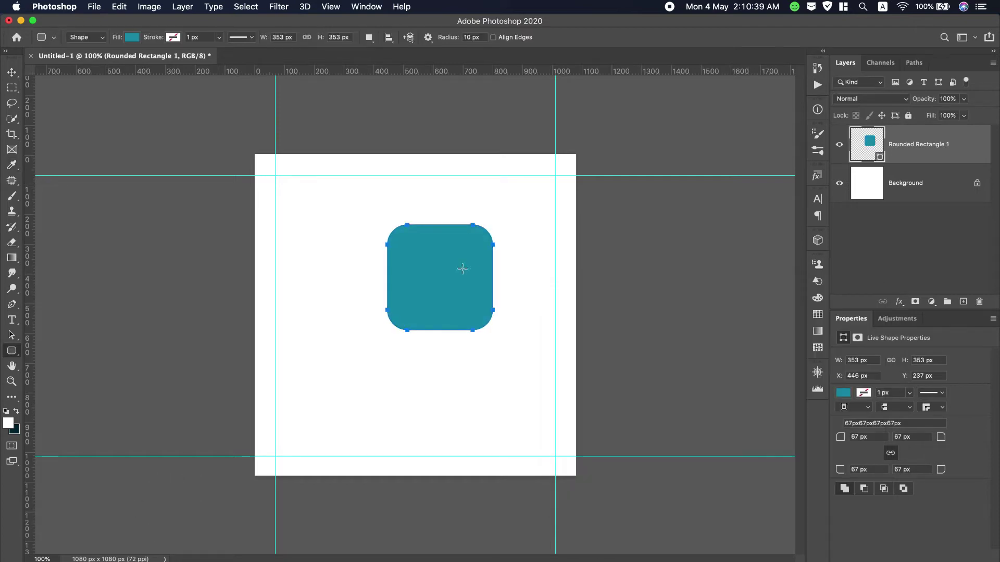
Rotate the teal square 15°, enlarge it and move it toward the top-right.
{"action": "left_click", "coordinate": [12, 73]}
{"action": "key", "text": "super+t"}
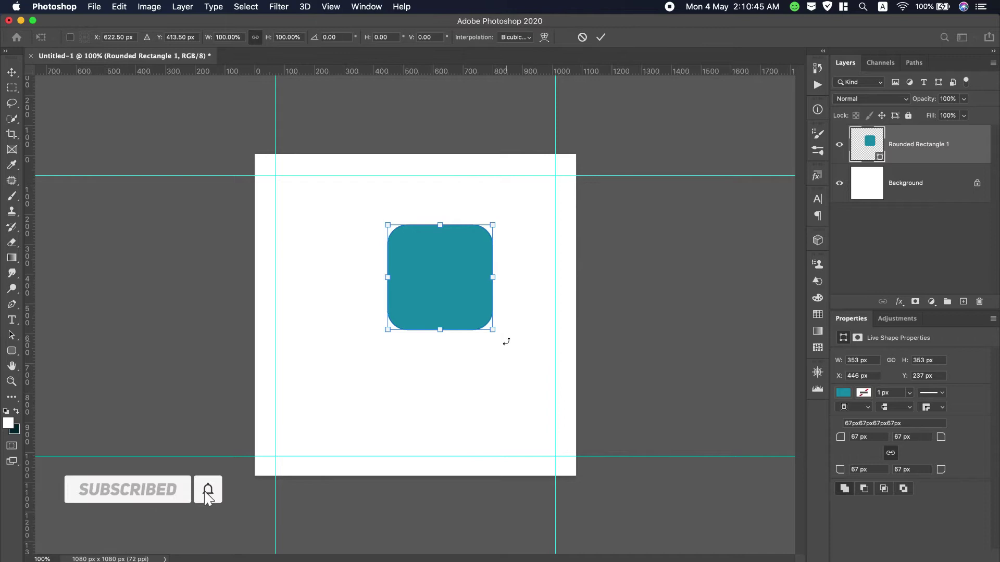
{"action": "left_click_drag", "start_coordinate": [506, 342], "coordinate": [494, 357]}
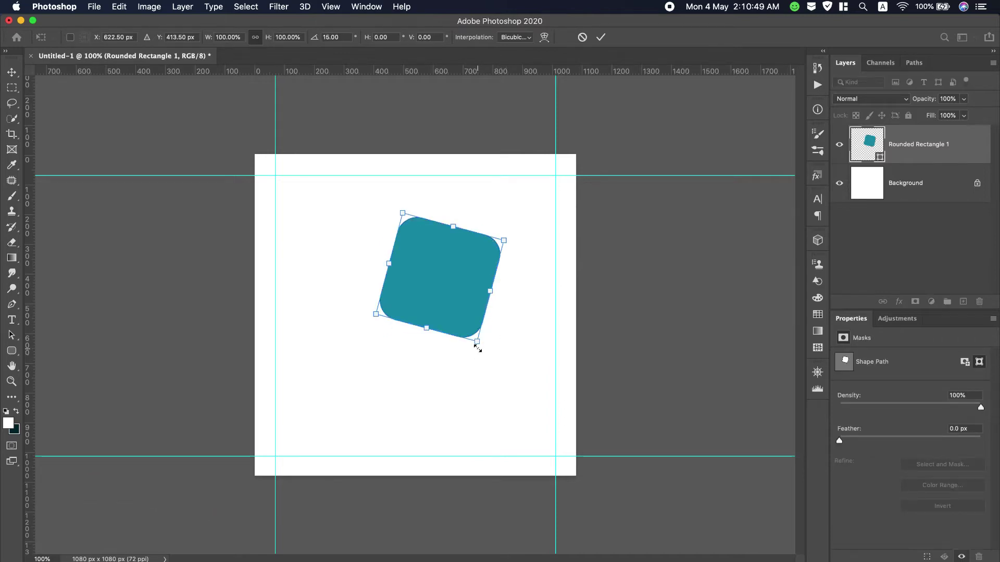
{"action": "left_click_drag", "start_coordinate": [478, 346], "coordinate": [491, 368]}
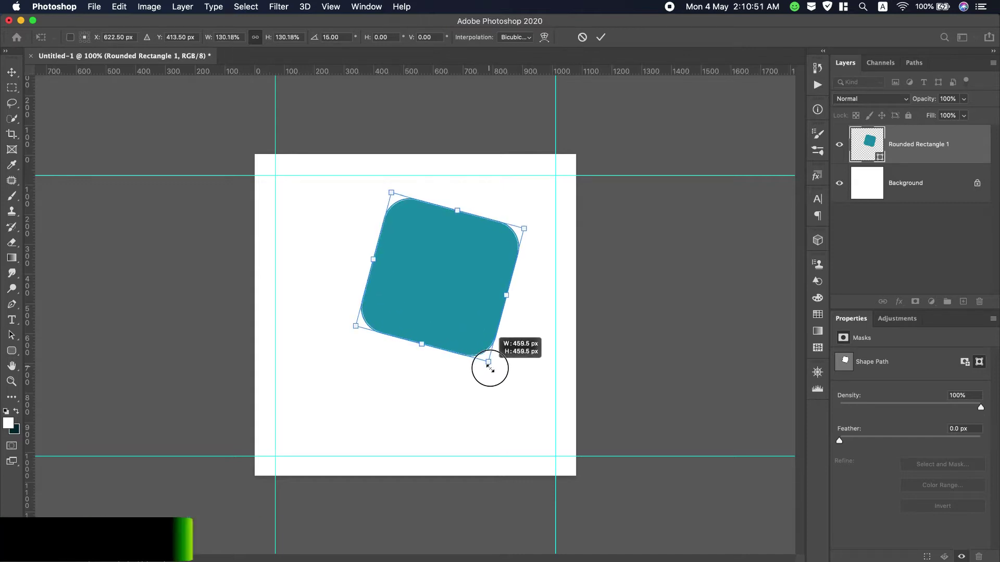
{"action": "left_click_drag", "start_coordinate": [466, 274], "coordinate": [541, 209]}
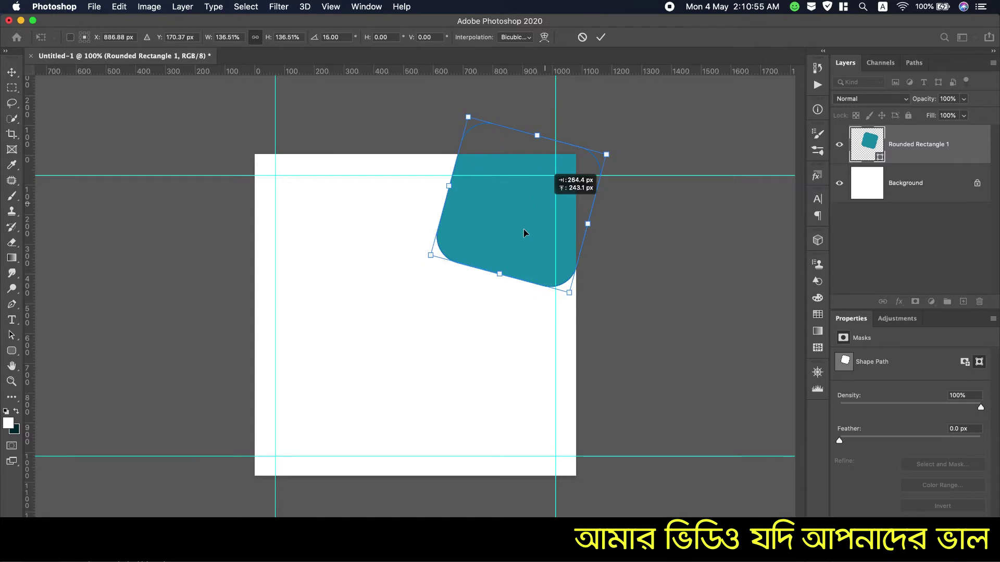
{"action": "left_click_drag", "start_coordinate": [541, 209], "coordinate": [548, 194]}
Scale the tilted square to about 192%, bleeding off the top-right corner, and commit.
{"action": "left_click_drag", "start_coordinate": [428, 255], "coordinate": [417, 264]}
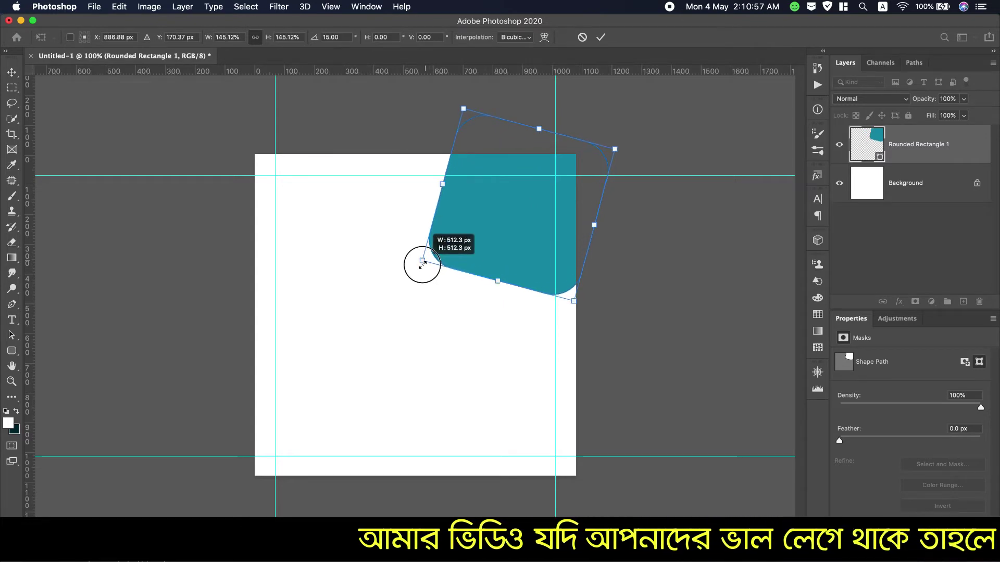
{"action": "mouse_move", "coordinate": [523, 232]}
{"action": "left_mouse_down"}
{"action": "mouse_move", "coordinate": [511, 244]}
{"action": "mouse_move", "coordinate": [532, 238]}
{"action": "mouse_move", "coordinate": [521, 250]}
{"action": "left_mouse_up"}
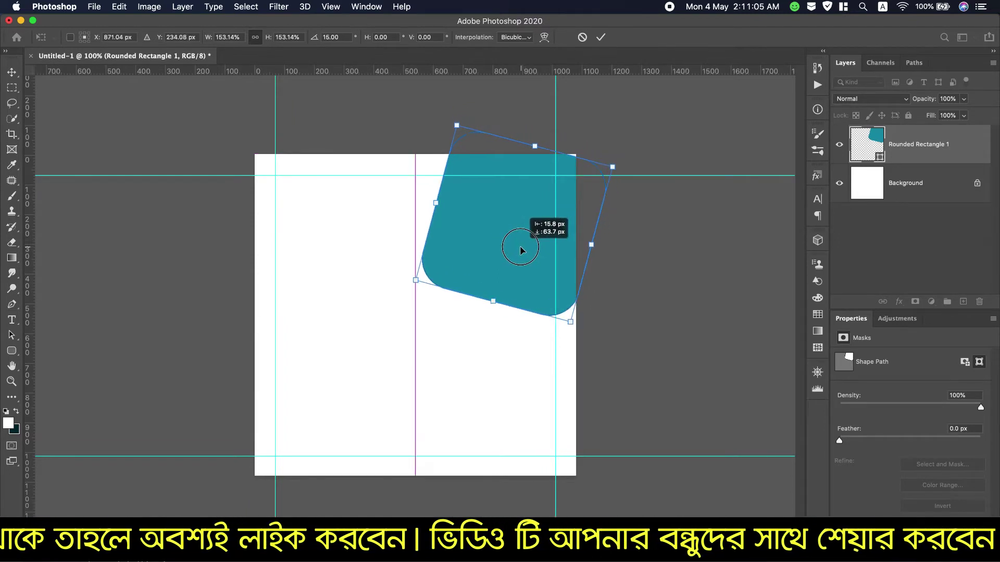
{"action": "left_click_drag", "start_coordinate": [521, 251], "coordinate": [519, 255]}
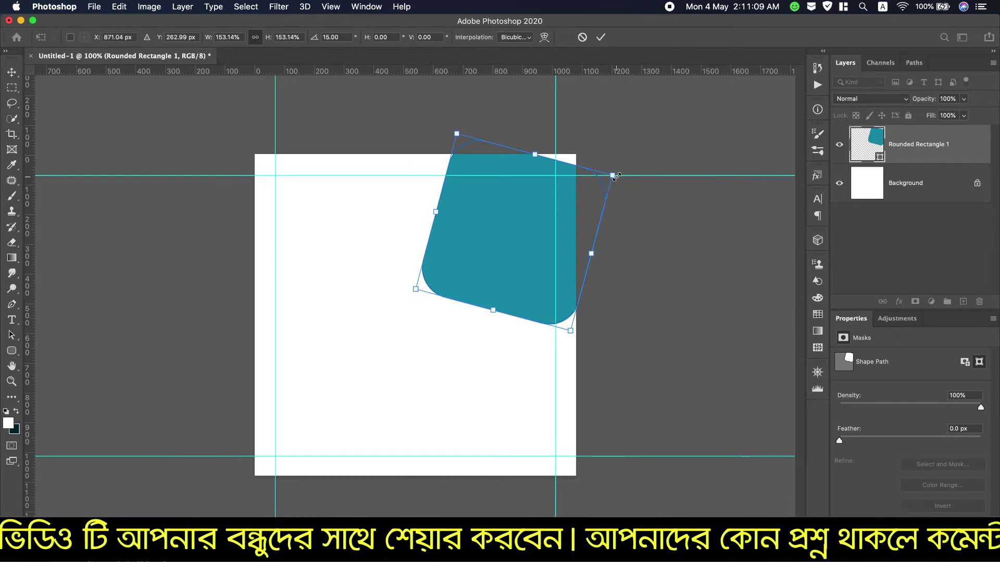
{"action": "left_click_drag", "start_coordinate": [615, 177], "coordinate": [634, 165]}
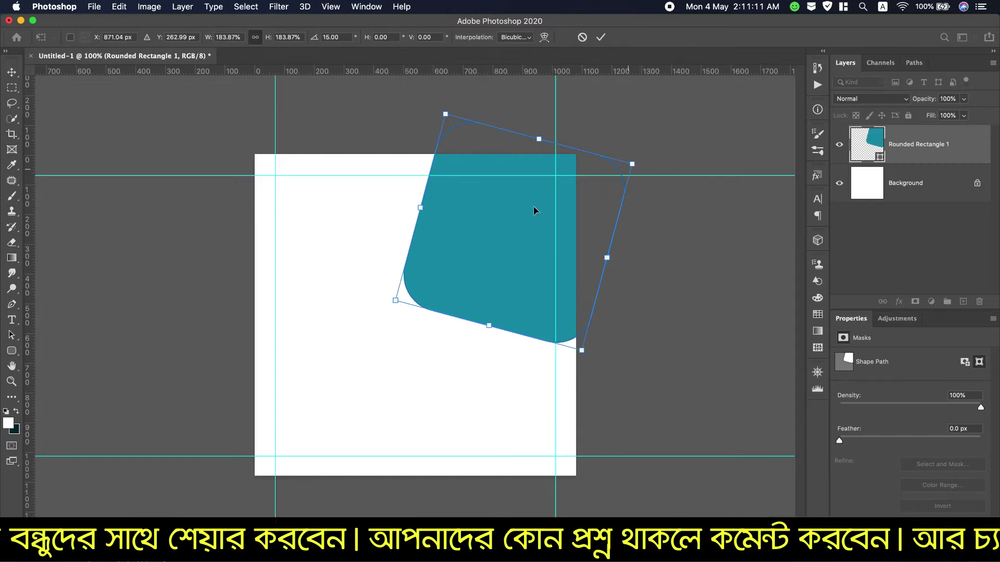
{"action": "mouse_move", "coordinate": [518, 214]}
{"action": "left_mouse_down"}
{"action": "mouse_move", "coordinate": [519, 236]}
{"action": "mouse_move", "coordinate": [518, 225]}
{"action": "left_mouse_up"}
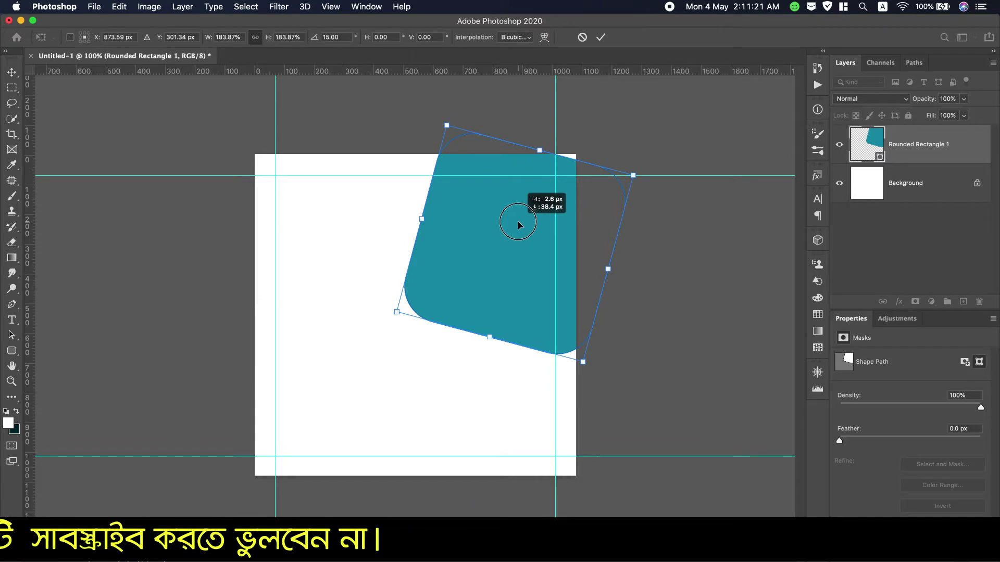
{"action": "left_click_drag", "start_coordinate": [634, 174], "coordinate": [643, 169]}
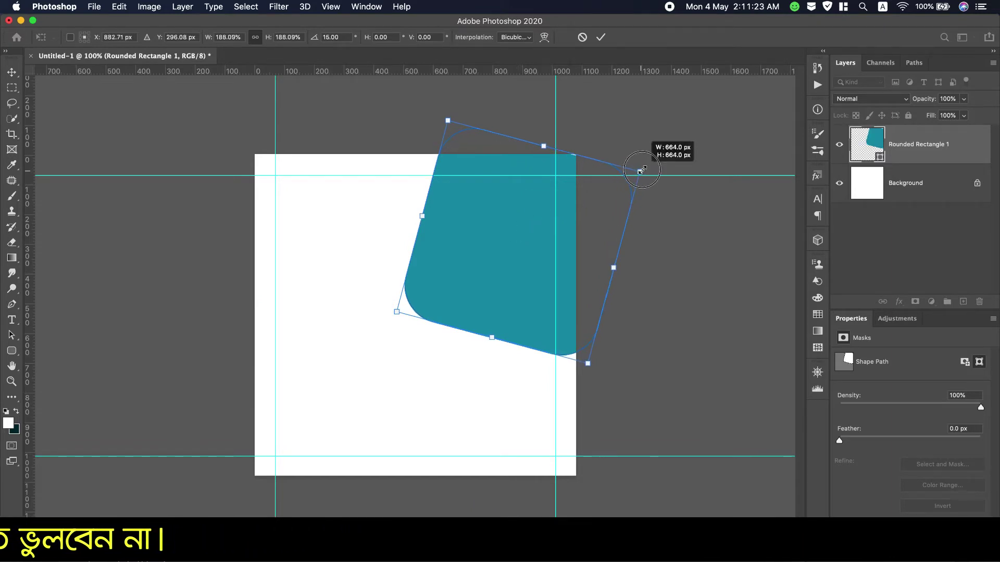
{"action": "mouse_move", "coordinate": [485, 208]}
{"action": "left_mouse_down"}
{"action": "mouse_move", "coordinate": [489, 192]}
{"action": "mouse_move", "coordinate": [476, 193]}
{"action": "left_mouse_up"}
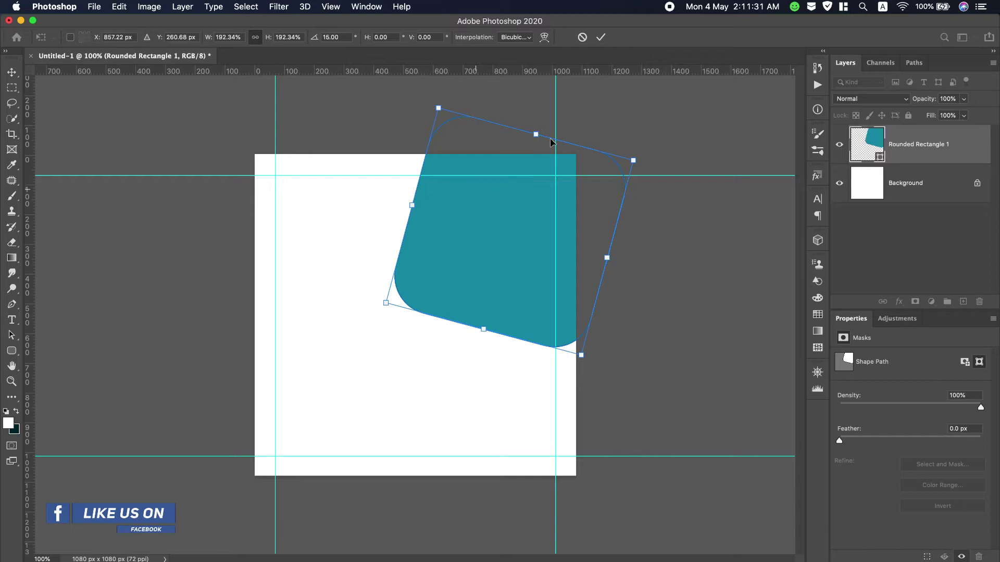
{"action": "left_click", "coordinate": [601, 41]}
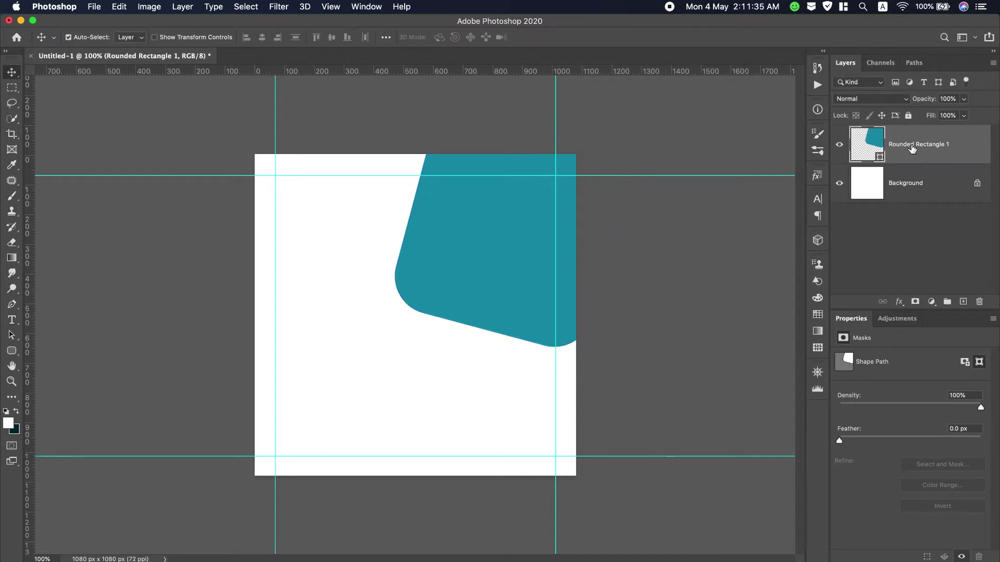
Duplicate the teal shape layer and shrink the copy slightly.
{"action": "left_click_drag", "start_coordinate": [912, 149], "coordinate": [771, 282]}
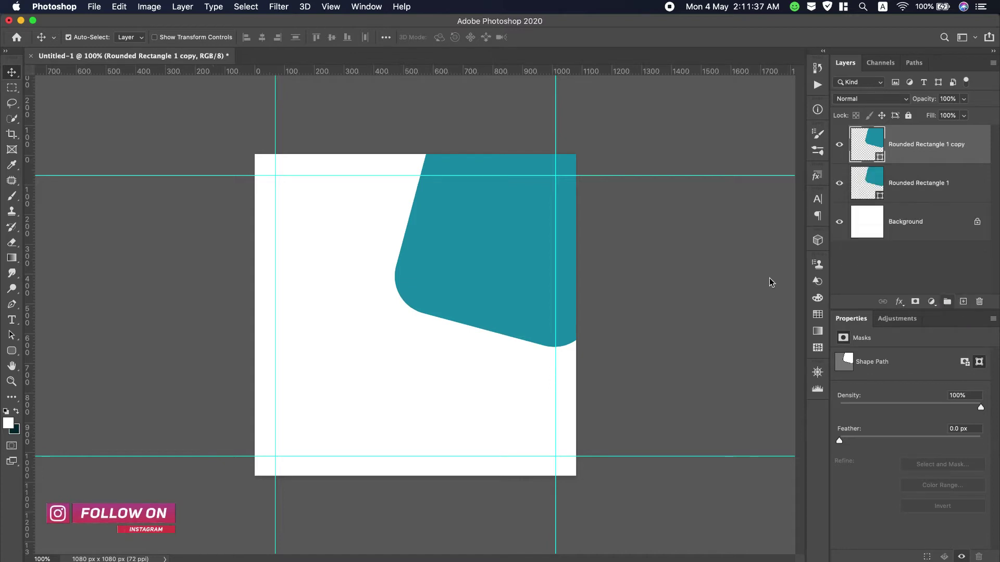
{"action": "key", "text": "ctrl+t"}
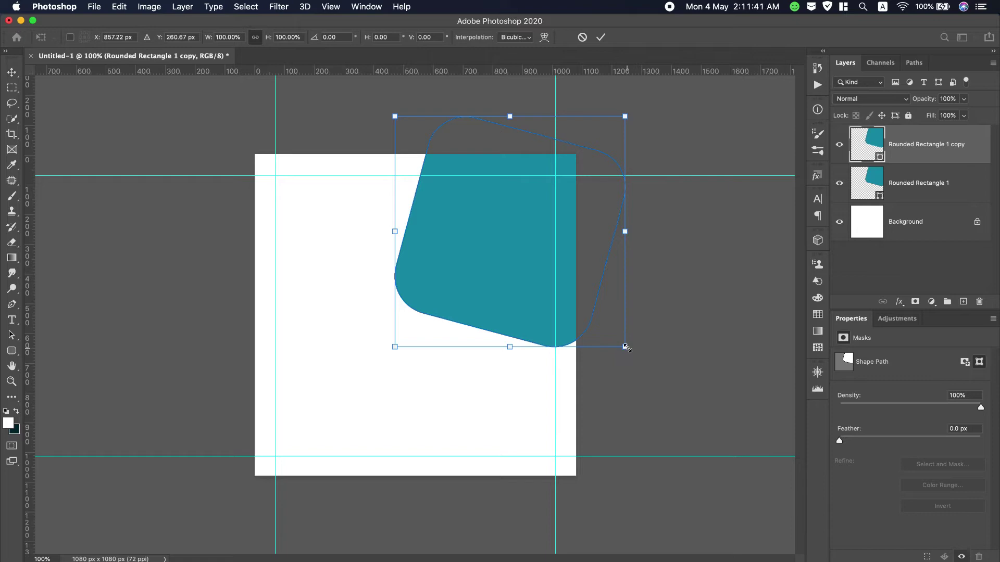
{"action": "left_click_drag", "start_coordinate": [625, 347], "coordinate": [618, 339]}
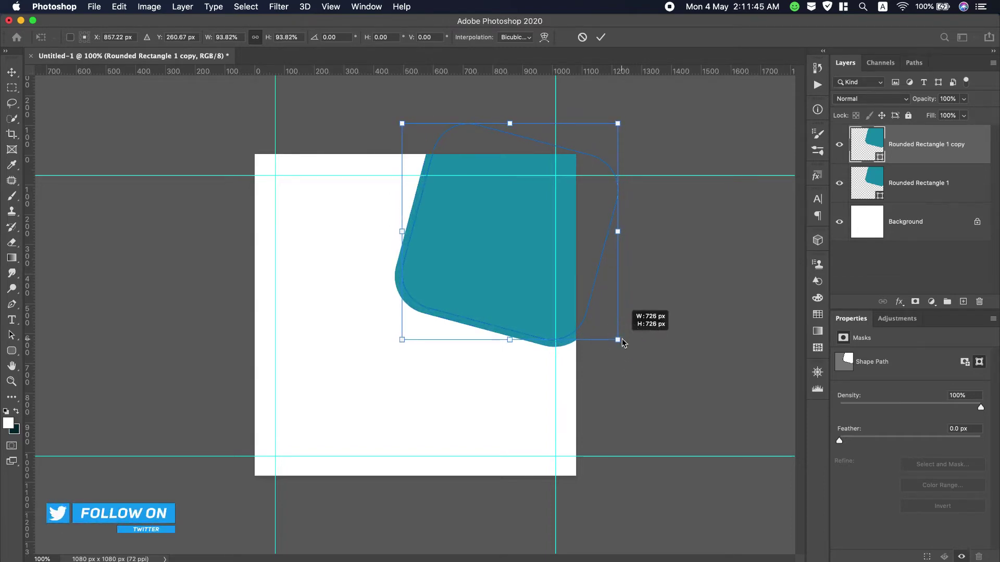
{"action": "left_click_drag", "start_coordinate": [623, 344], "coordinate": [624, 343]}
{"action": "key", "text": "Return"}
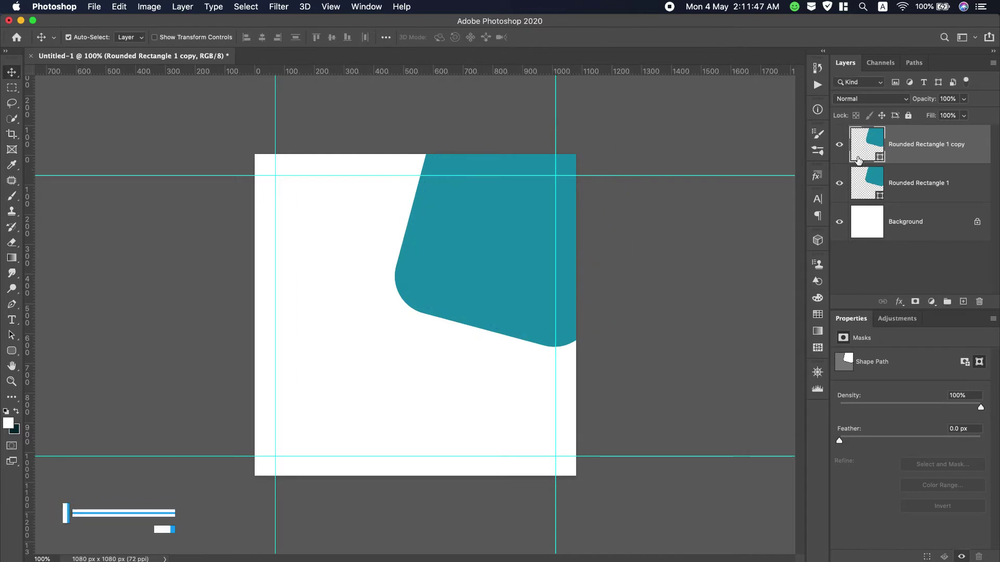
Fill the copy with brighter teal #16a3c1 and duplicate it again.
{"action": "double_click", "coordinate": [875, 154]}
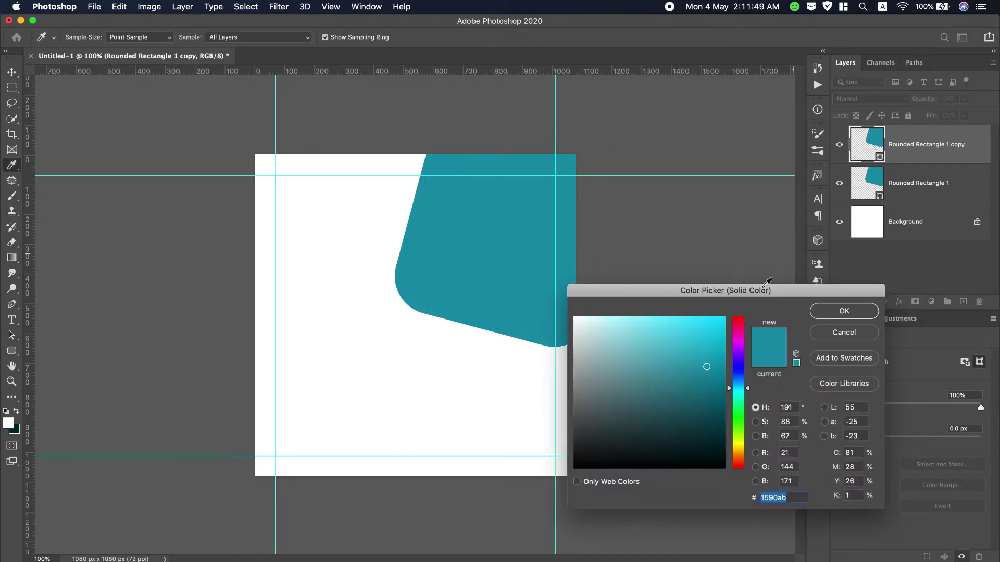
{"action": "left_click", "coordinate": [708, 354]}
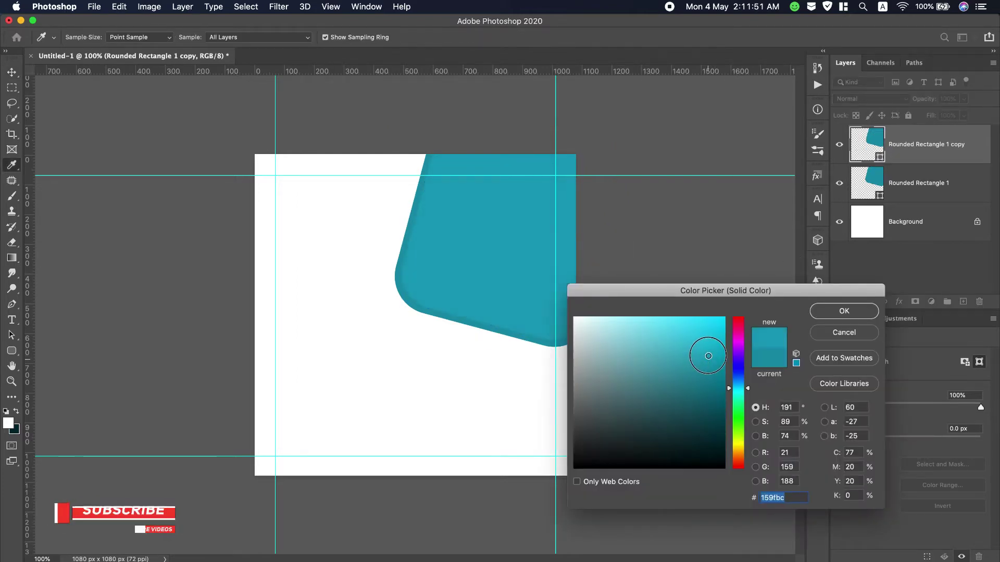
{"action": "left_click", "coordinate": [839, 319]}
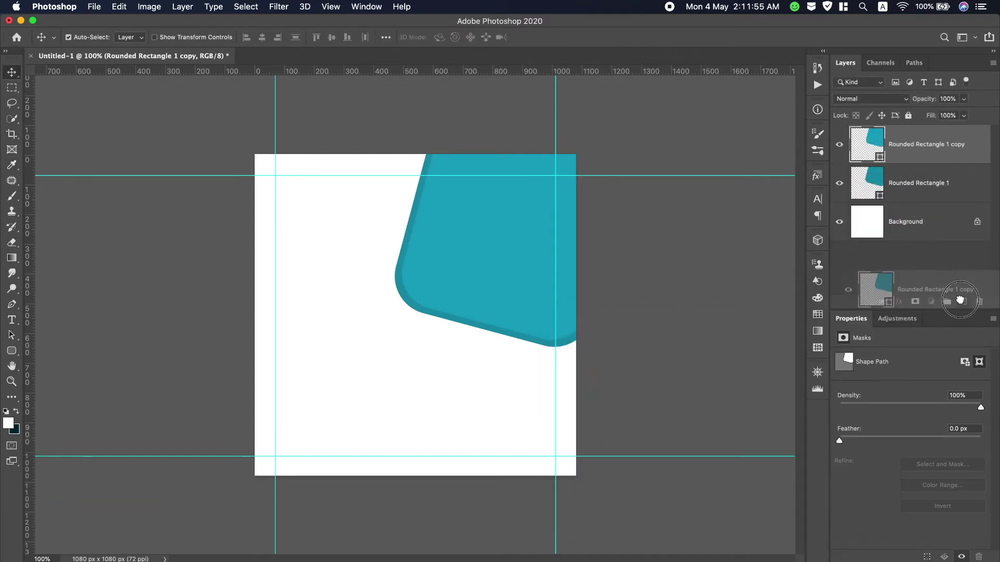
{"action": "left_click_drag", "start_coordinate": [908, 156], "coordinate": [963, 302]}
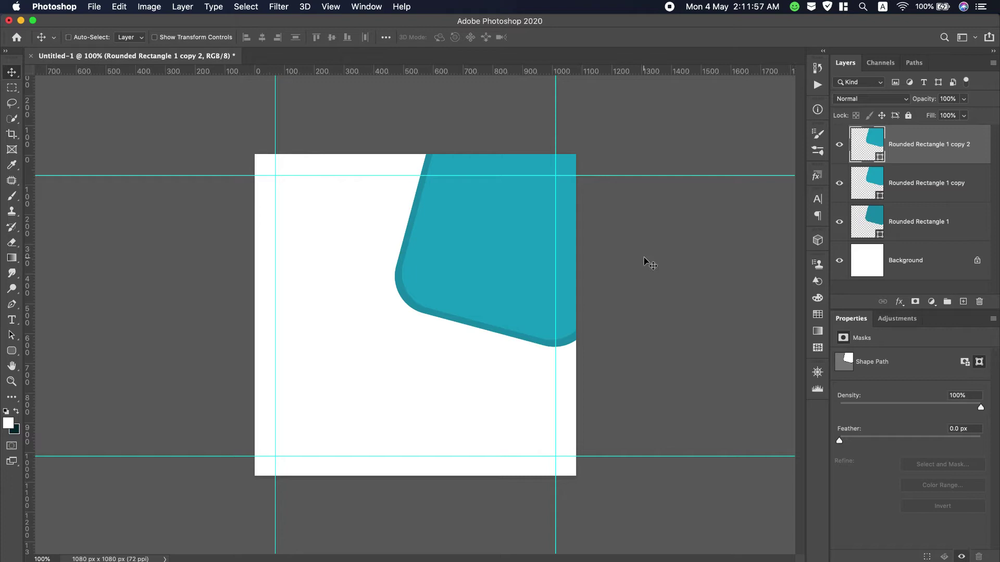
Shrink the new copy to about 94%, fill it cyan #10b0d2, then duplicate it.
{"action": "key", "text": "ctrl+t"}
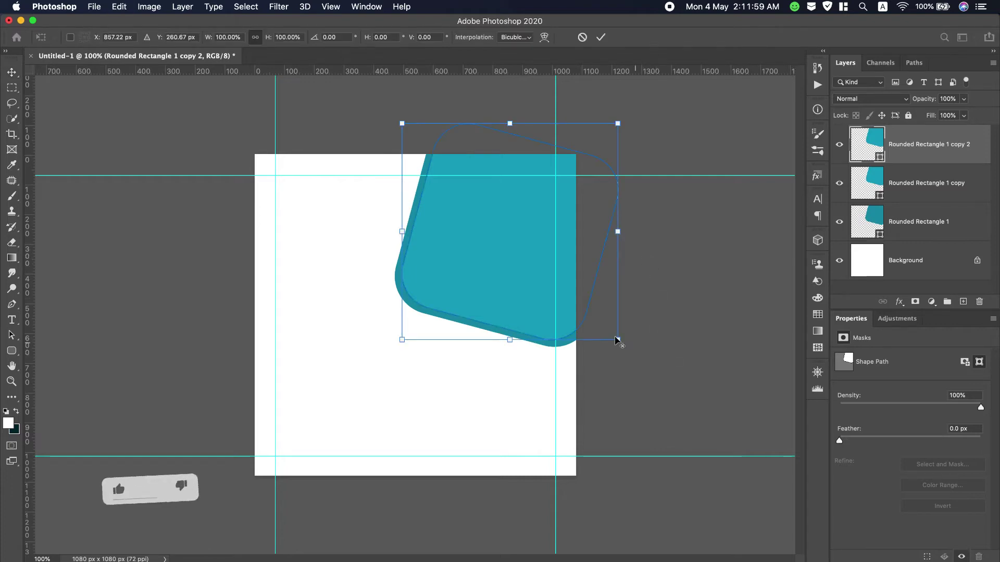
{"action": "left_click_drag", "start_coordinate": [616, 339], "coordinate": [612, 331]}
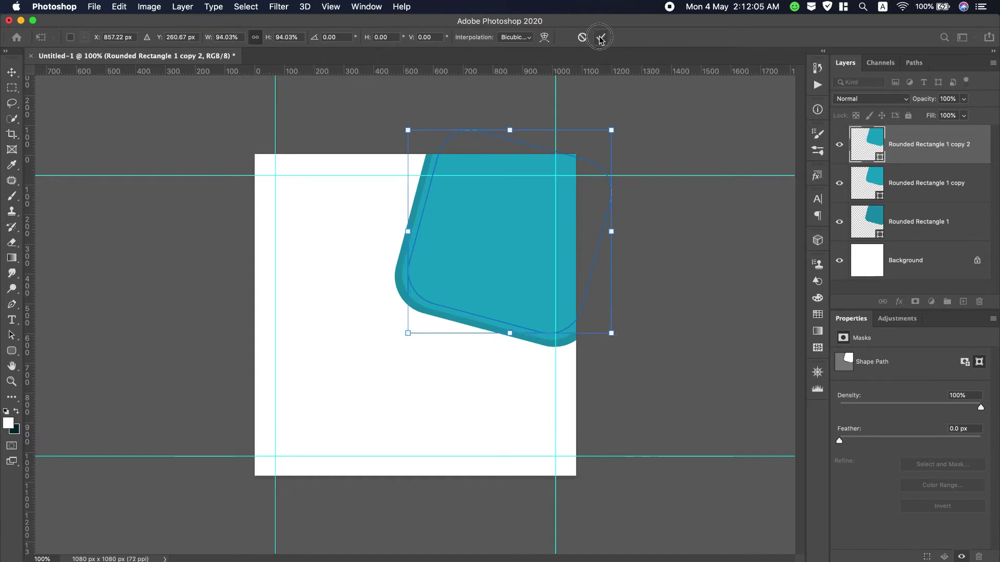
{"action": "left_click", "coordinate": [601, 39]}
{"action": "double_click", "coordinate": [867, 144]}
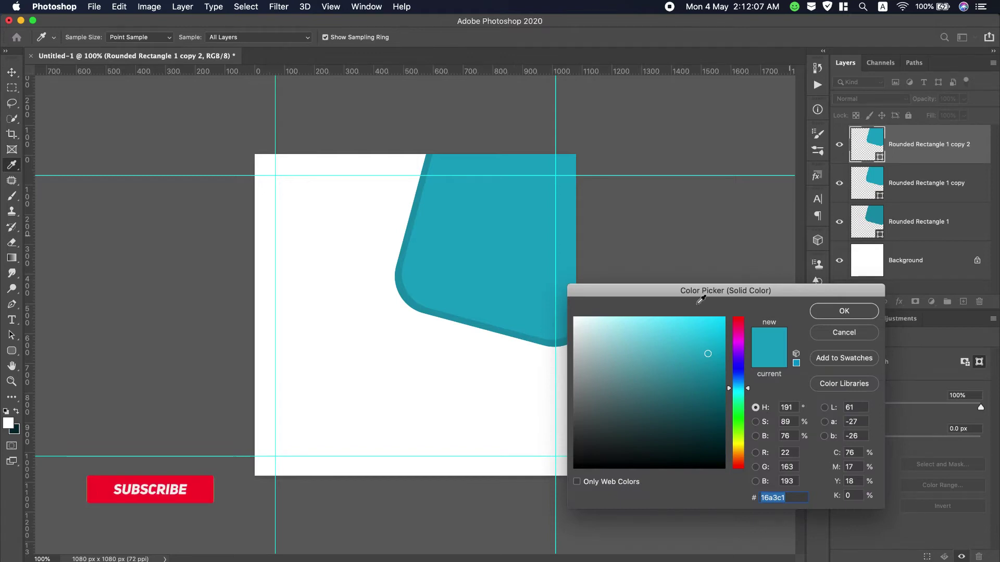
{"action": "left_click", "coordinate": [713, 344]}
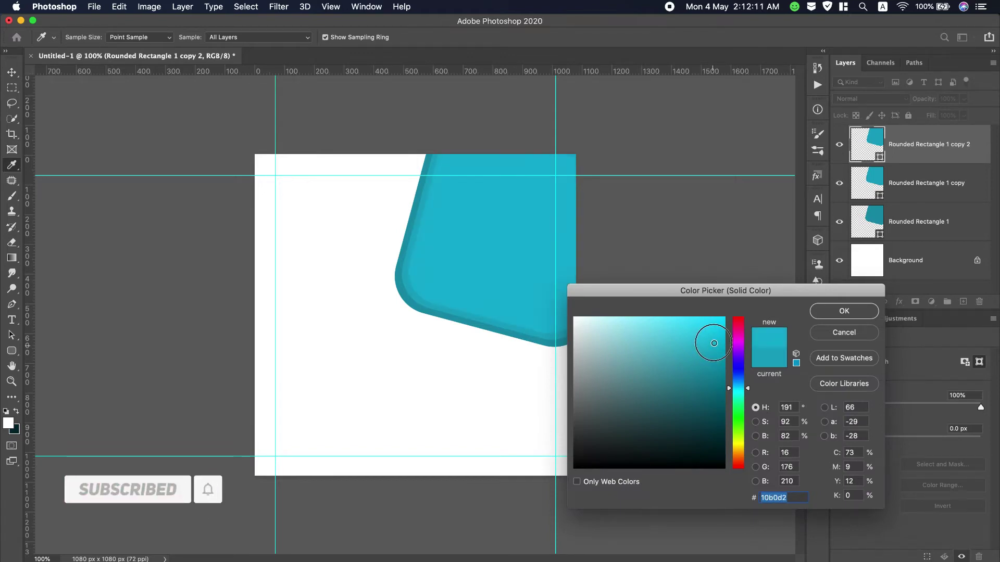
{"action": "left_click", "coordinate": [828, 312]}
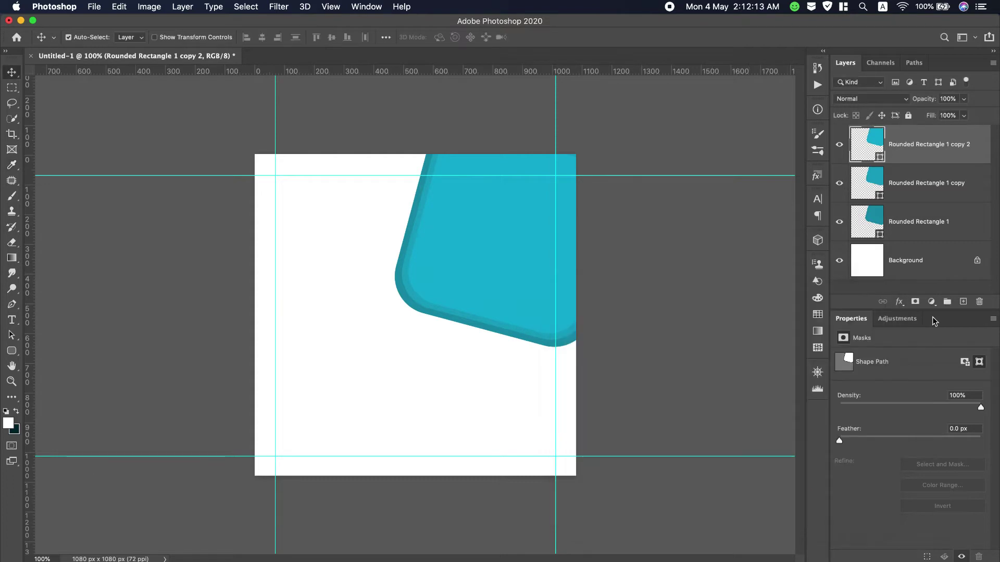
{"action": "left_click_drag", "start_coordinate": [913, 150], "coordinate": [963, 302]}
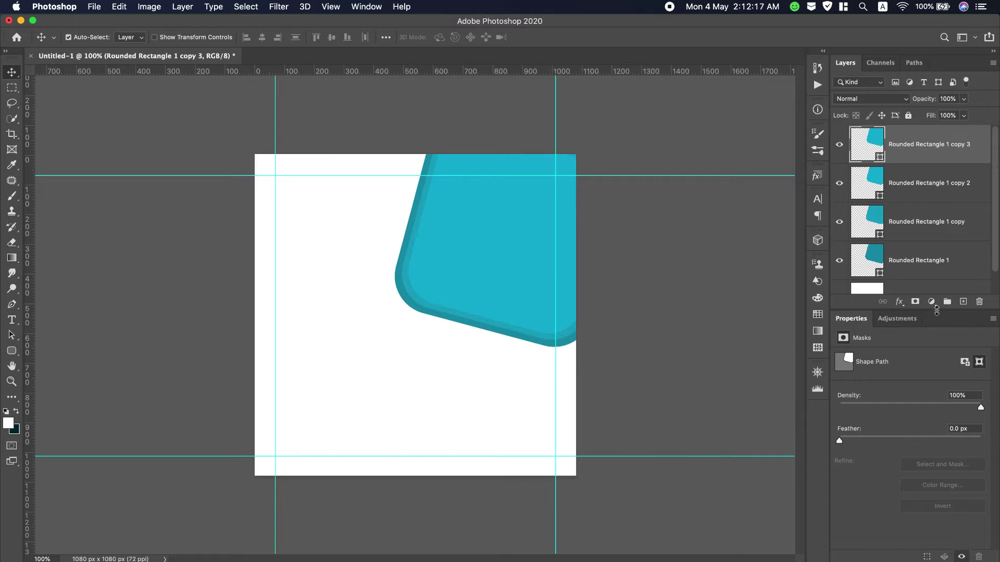
Shrink the newest copy to about 93% and fill it white.
{"action": "key", "text": "ctrl+t"}
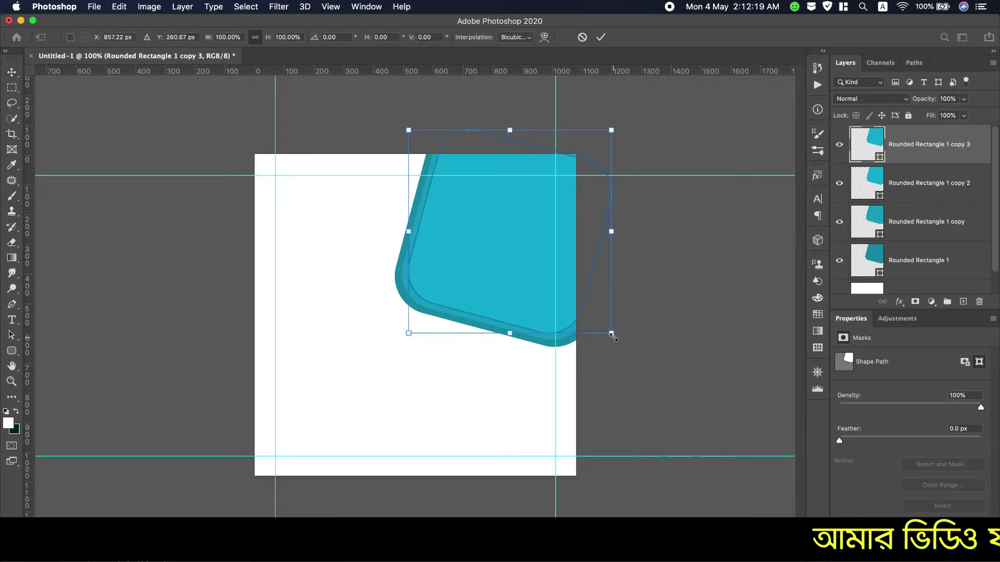
{"action": "left_click_drag", "start_coordinate": [611, 335], "coordinate": [604, 326]}
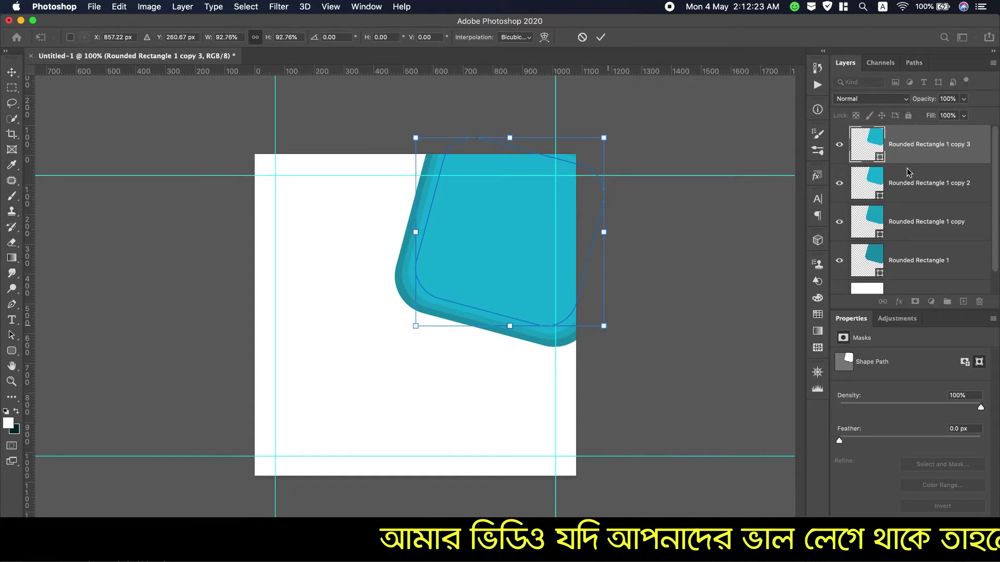
{"action": "key", "text": "Return"}
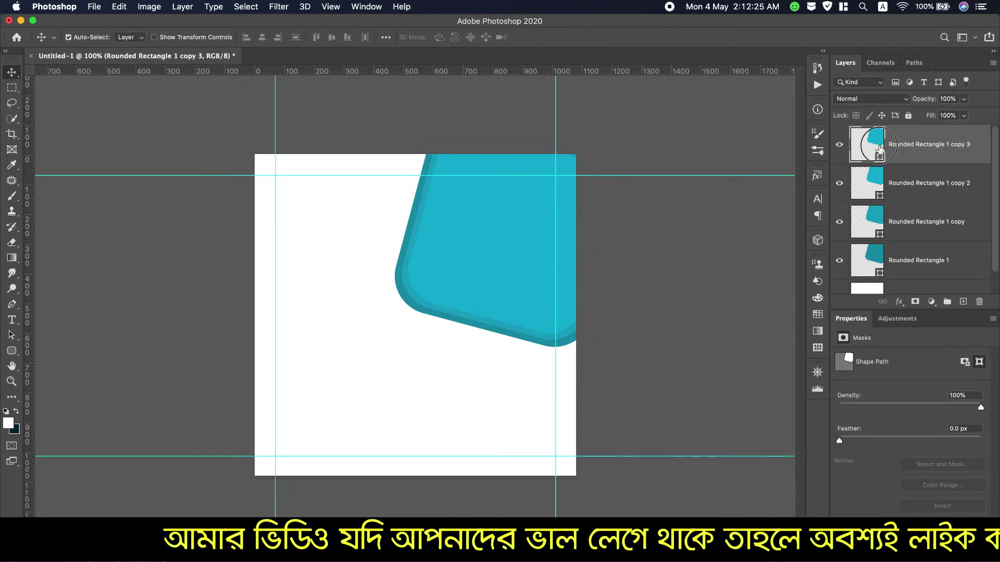
{"action": "double_click", "coordinate": [879, 149]}
{"action": "left_click", "coordinate": [554, 289]}
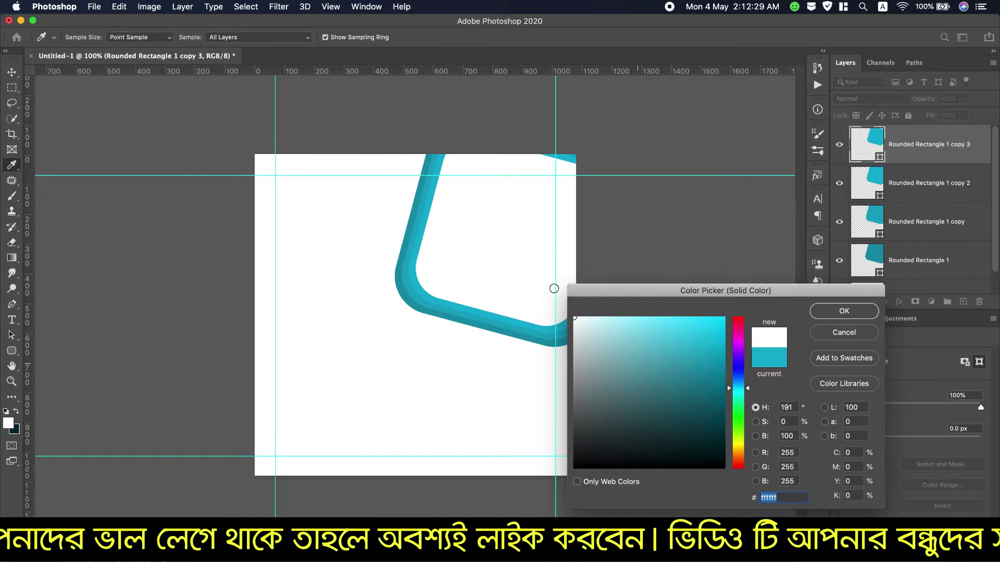
{"action": "left_click", "coordinate": [844, 310]}
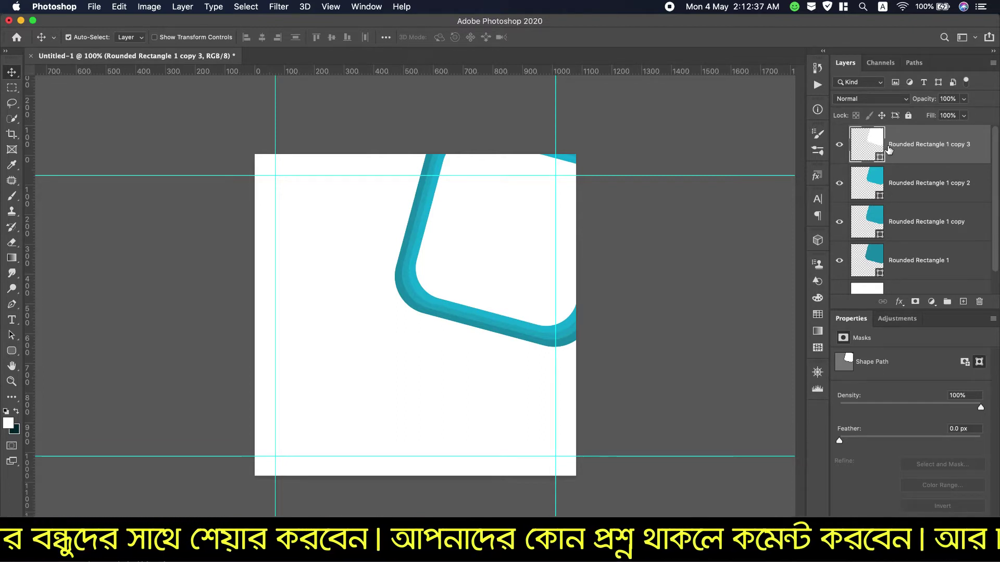
Place the model photo from Downloads > Download as embedded and move it right.
{"action": "left_click", "coordinate": [94, 6]}
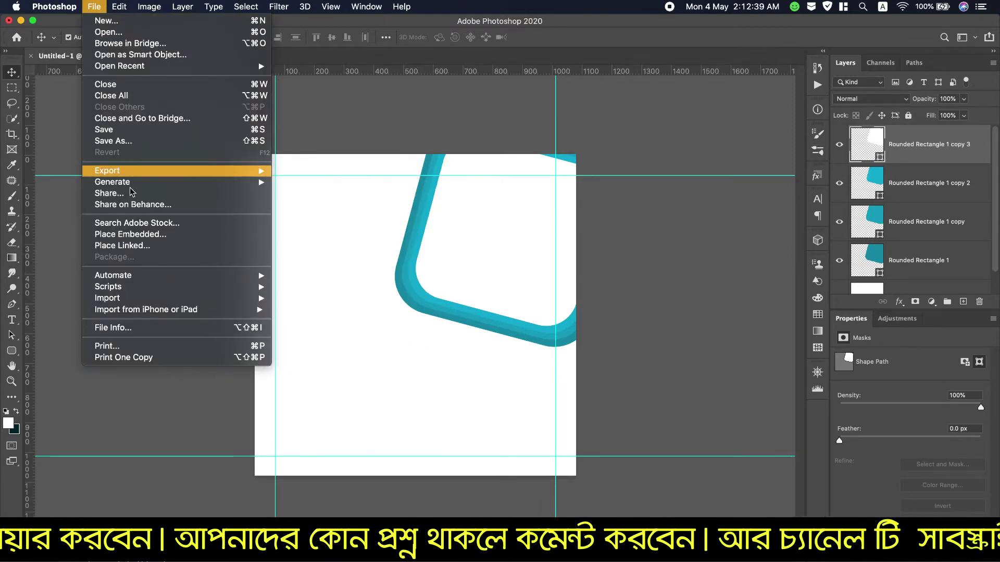
{"action": "left_click", "coordinate": [142, 239]}
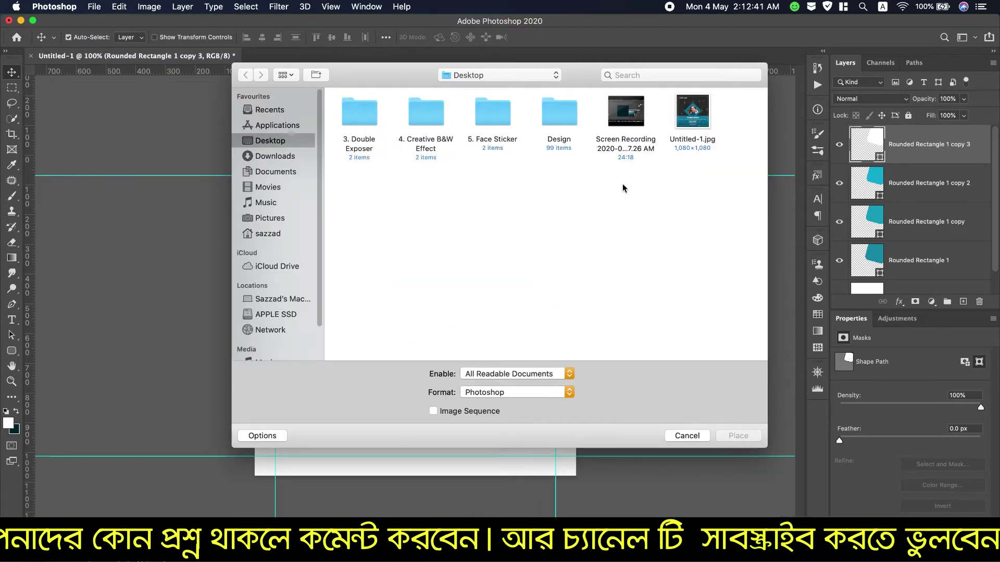
{"action": "left_click", "coordinate": [277, 158]}
{"action": "double_click", "coordinate": [438, 114]}
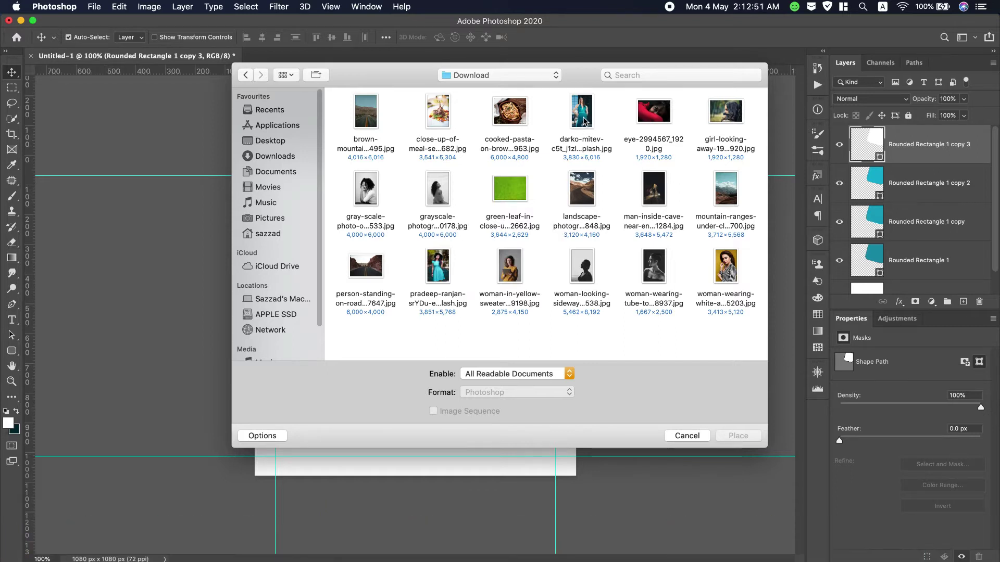
{"action": "double_click", "coordinate": [437, 274]}
{"action": "left_click_drag", "start_coordinate": [526, 237], "coordinate": [587, 208]}
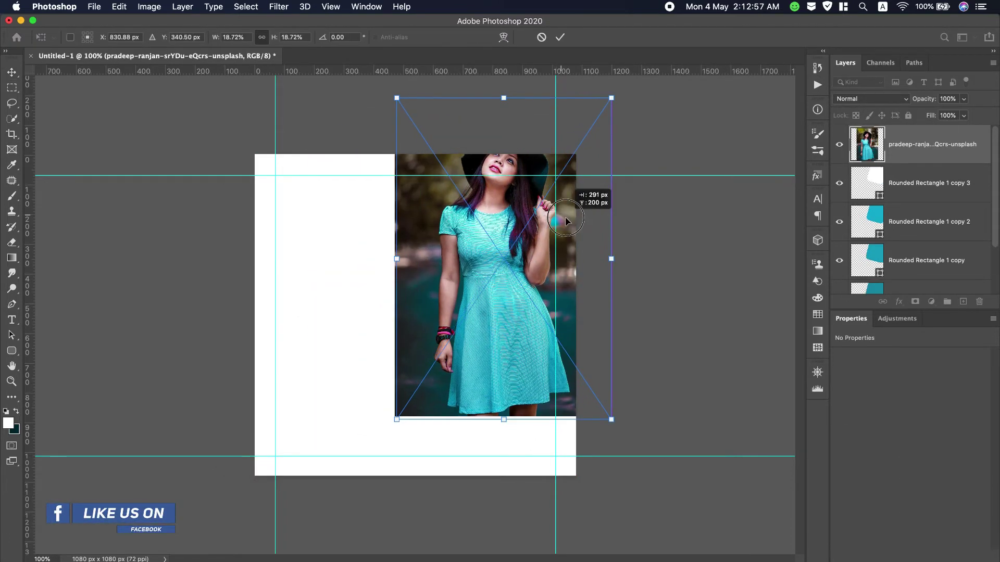
Clip the photo to the white rounded shape, rotate it about 28.6° and reposition it.
{"action": "right_click", "coordinate": [932, 148]}
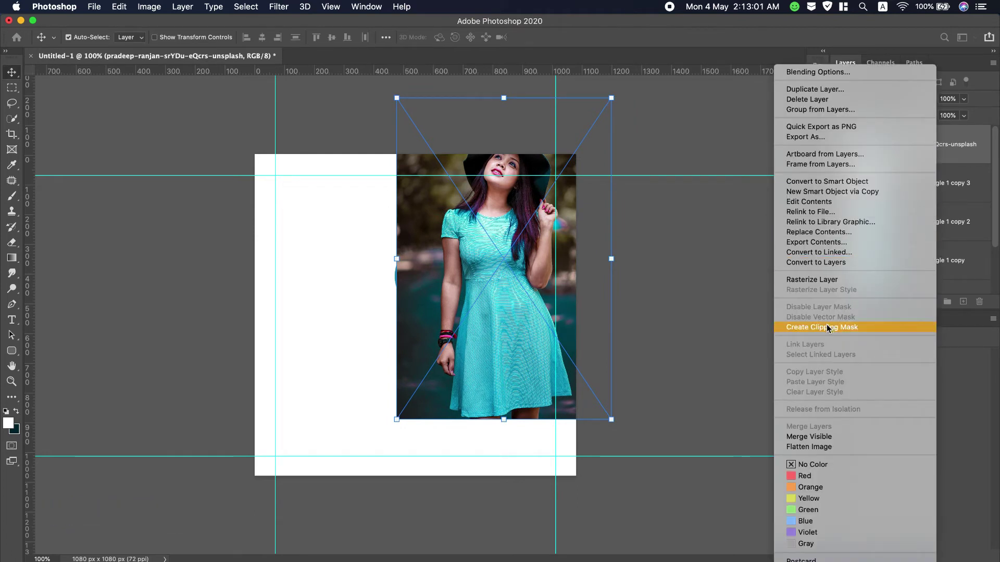
{"action": "left_click", "coordinate": [830, 327]}
{"action": "key", "text": "ctrl+t"}
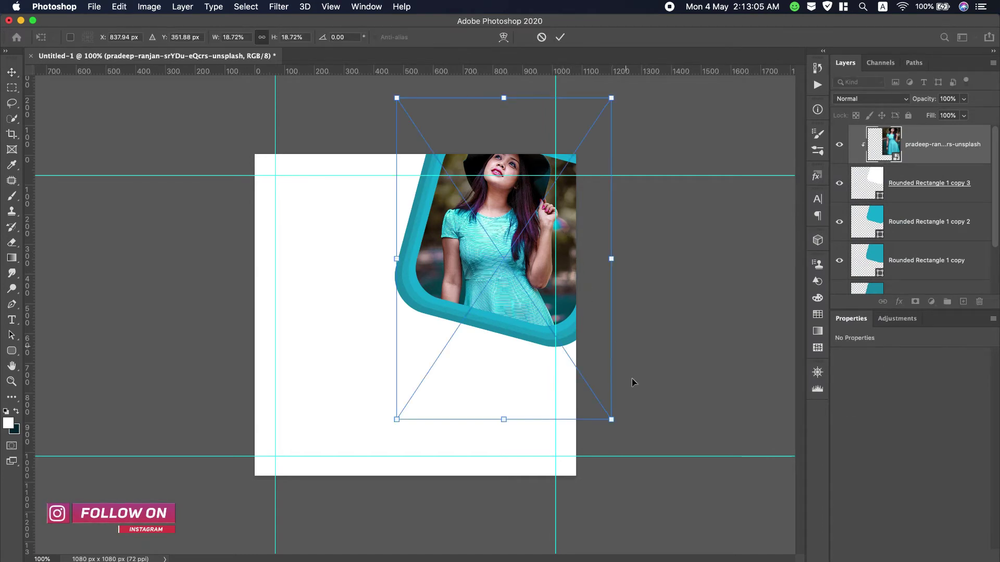
{"action": "mouse_move", "coordinate": [608, 420]}
{"action": "left_mouse_down"}
{"action": "mouse_move", "coordinate": [571, 452]}
{"action": "mouse_move", "coordinate": [532, 450]}
{"action": "left_mouse_up"}
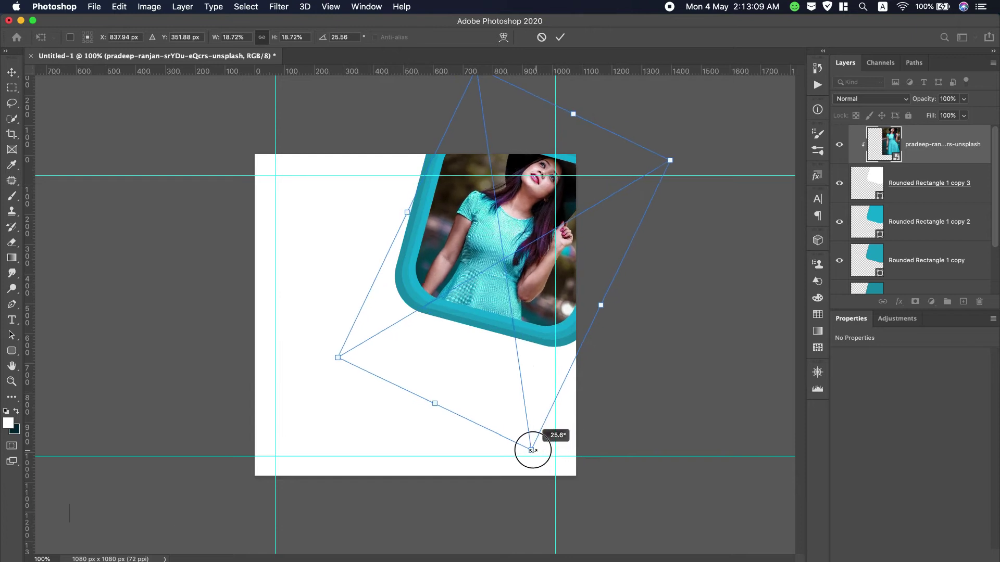
{"action": "left_click_drag", "start_coordinate": [532, 450], "coordinate": [523, 451]}
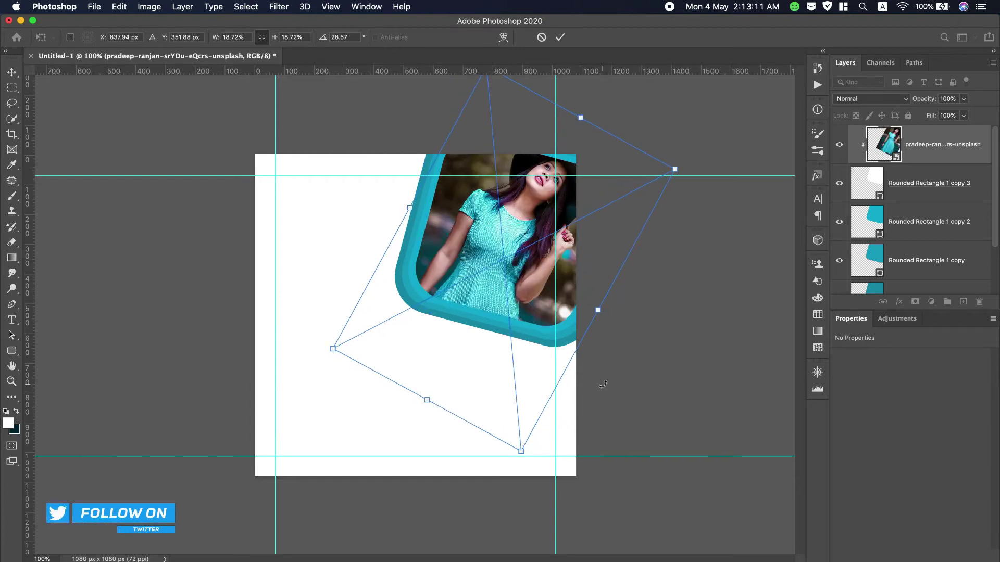
{"action": "left_click_drag", "start_coordinate": [520, 238], "coordinate": [514, 251]}
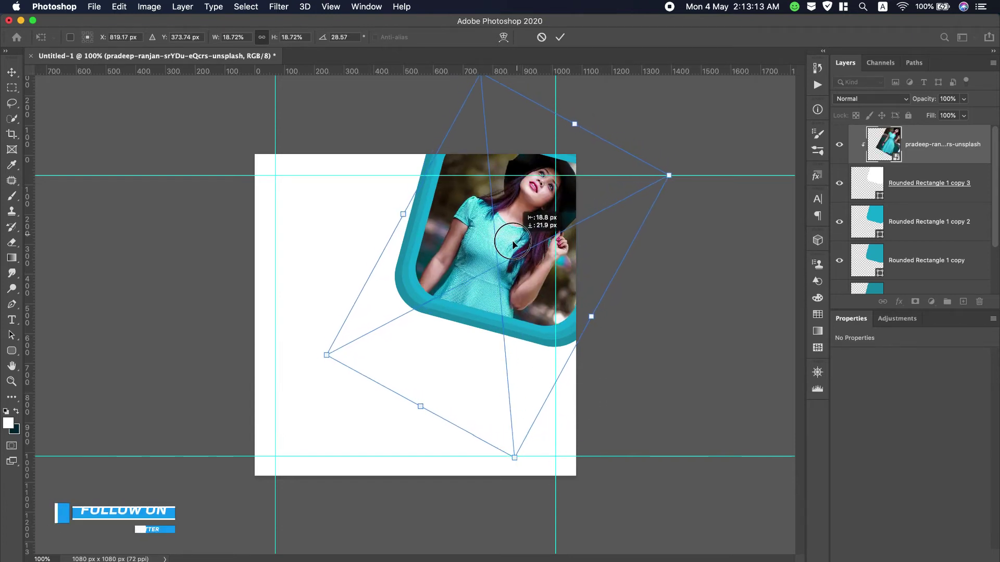
{"action": "left_click_drag", "start_coordinate": [514, 251], "coordinate": [514, 245]}
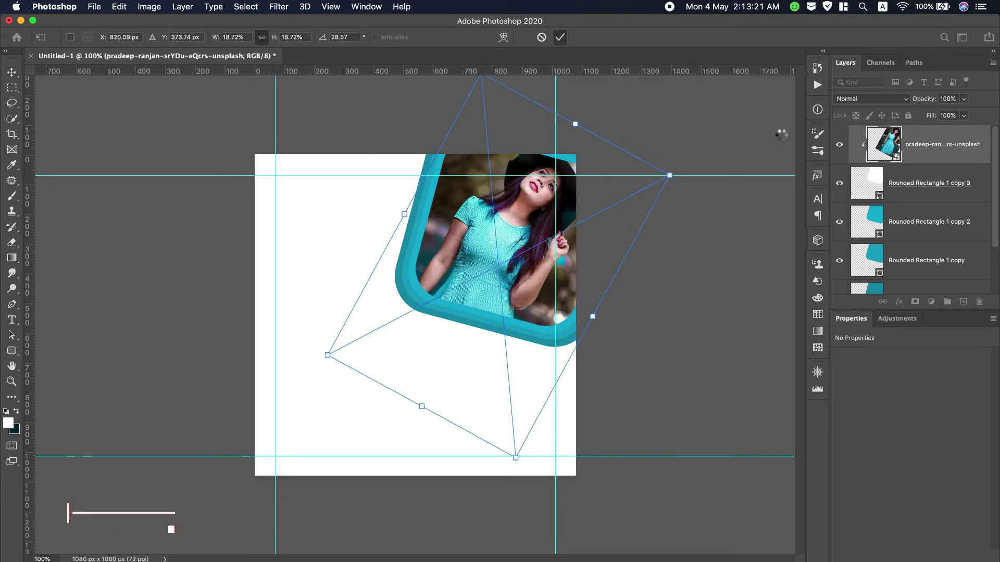
{"action": "left_click", "coordinate": [910, 179]}
Enlarge the white rounded shape to about 107%.
{"action": "key", "text": "ctrl+t"}
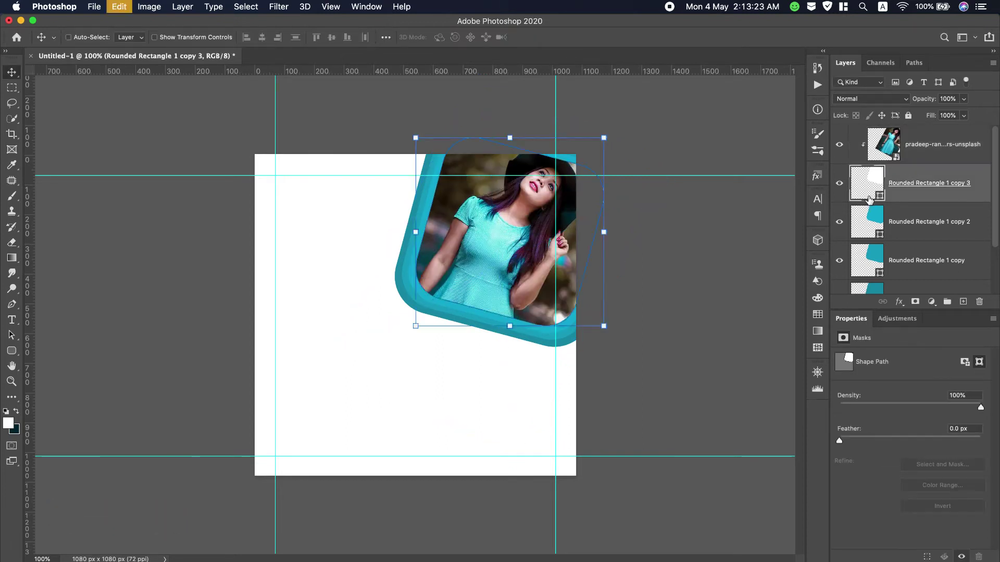
{"action": "left_click_drag", "start_coordinate": [604, 138], "coordinate": [621, 123]}
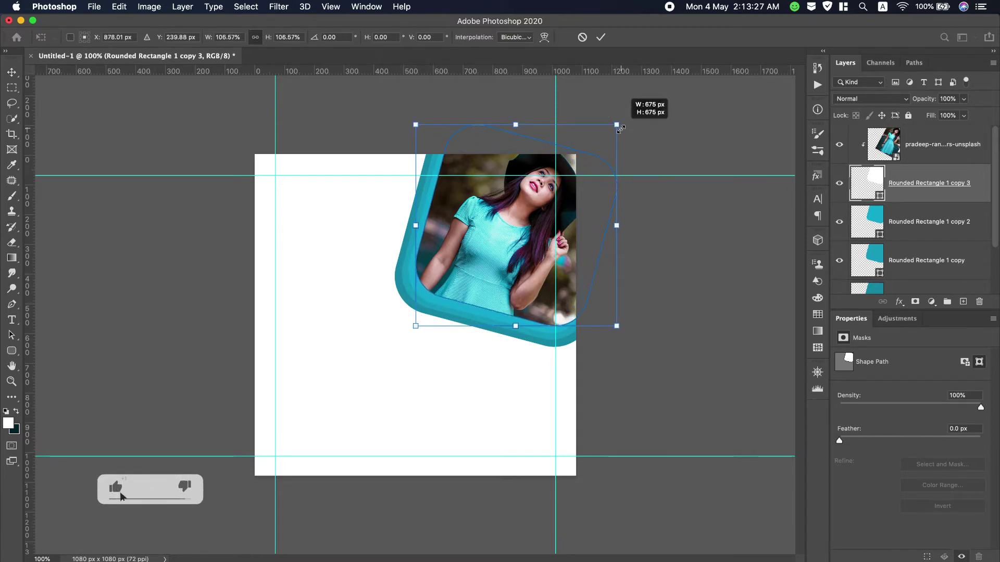
{"action": "left_click", "coordinate": [600, 38]}
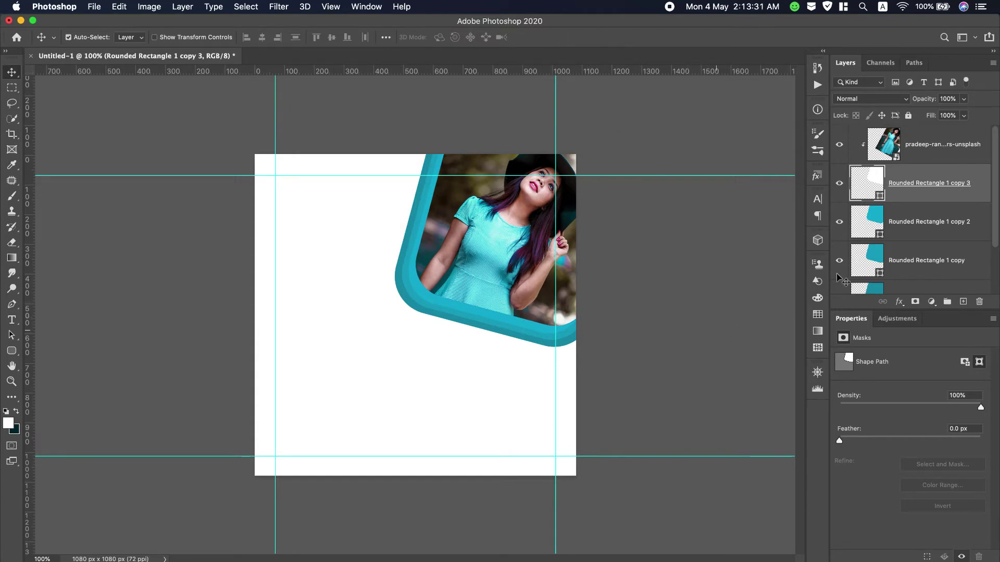
Group the model photo with all the frame rectangle layers into Group 1.
{"action": "left_click", "coordinate": [945, 148]}
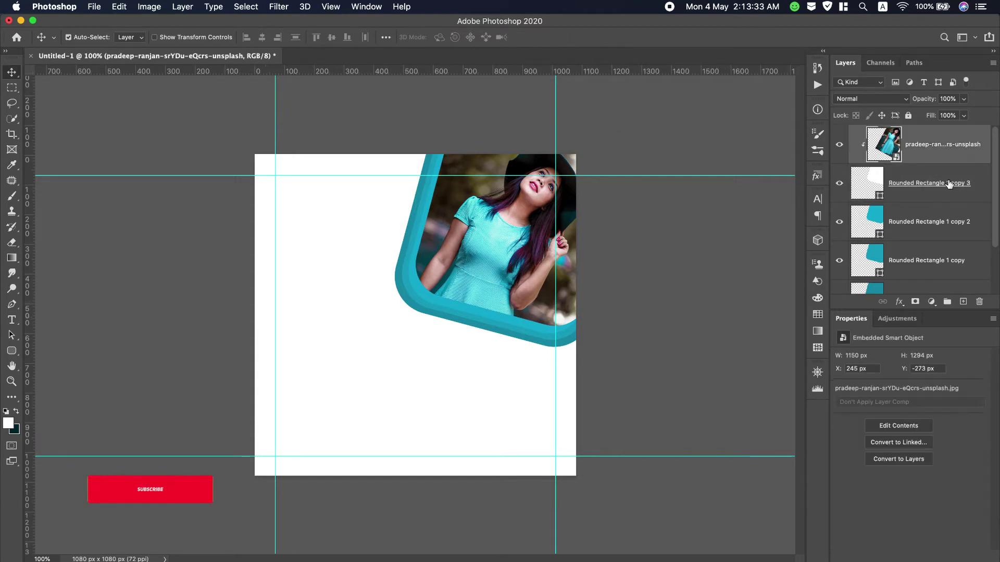
{"action": "scroll", "coordinate": [948, 177], "scroll_direction": "down", "scroll_amount": 2}
{"action": "scroll", "coordinate": [949, 184], "scroll_direction": "down", "scroll_amount": 2}
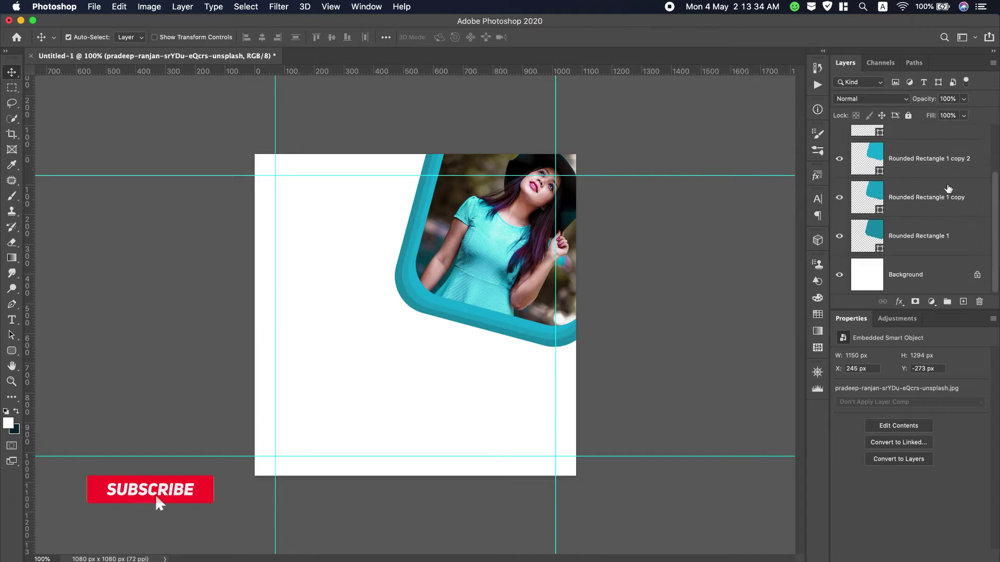
{"action": "left_click", "coordinate": [964, 243], "text": "shift"}
{"action": "key", "text": "ctrl+g"}
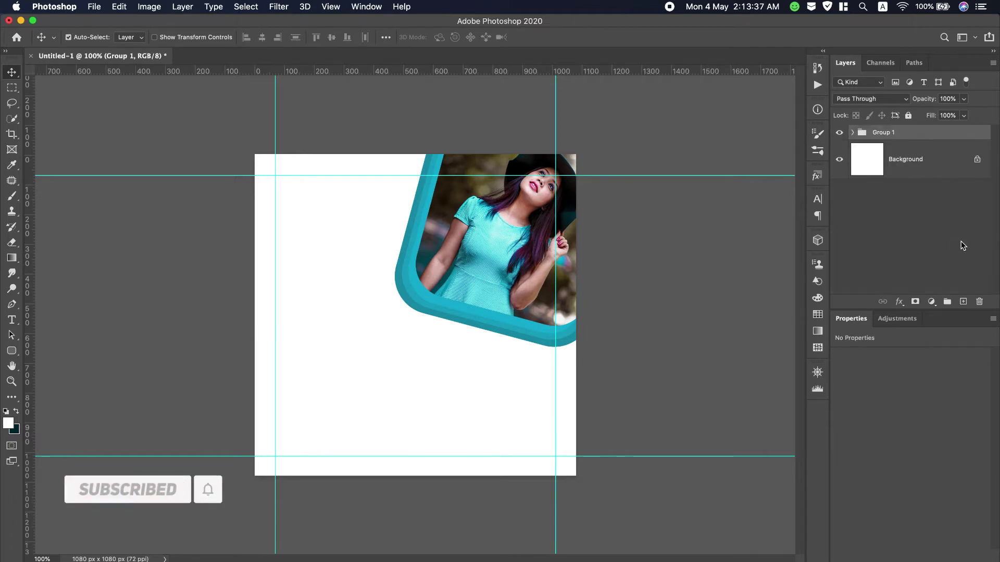
Duplicate Group 1 and delete the photo layer from Group 1 copy.
{"action": "left_click_drag", "start_coordinate": [909, 139], "coordinate": [962, 302]}
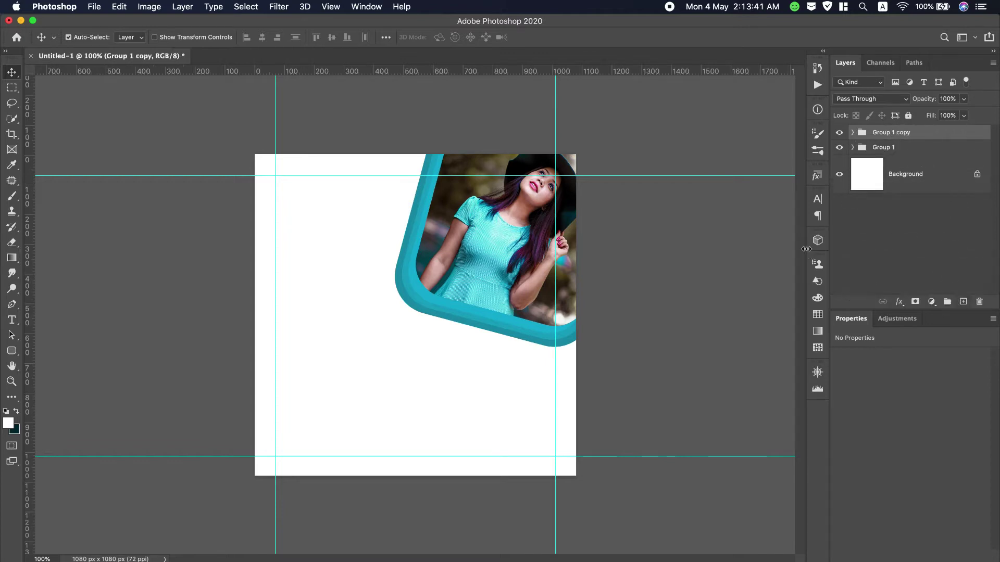
{"action": "left_click", "coordinate": [852, 134]}
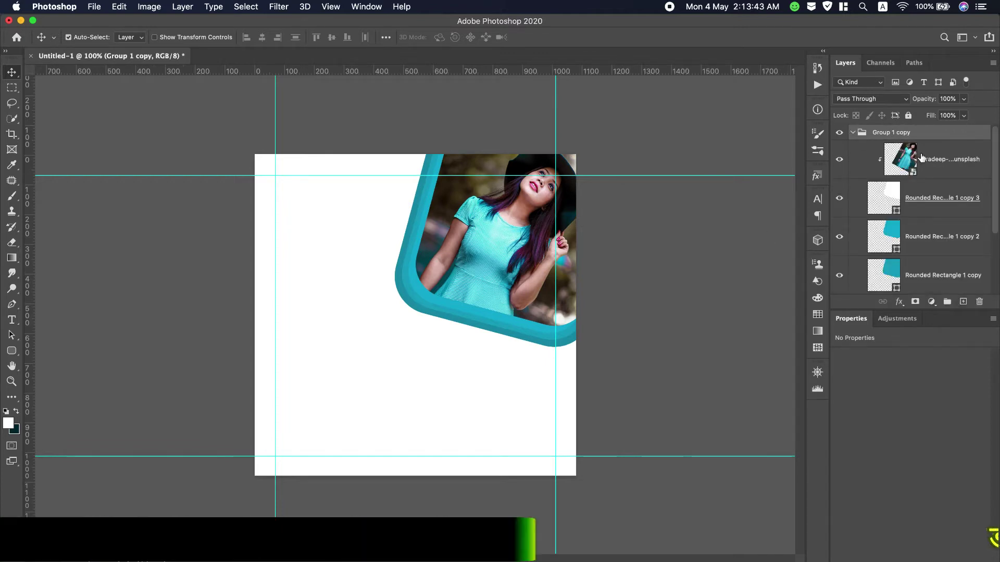
{"action": "left_click", "coordinate": [932, 159]}
{"action": "right_click", "coordinate": [961, 151]}
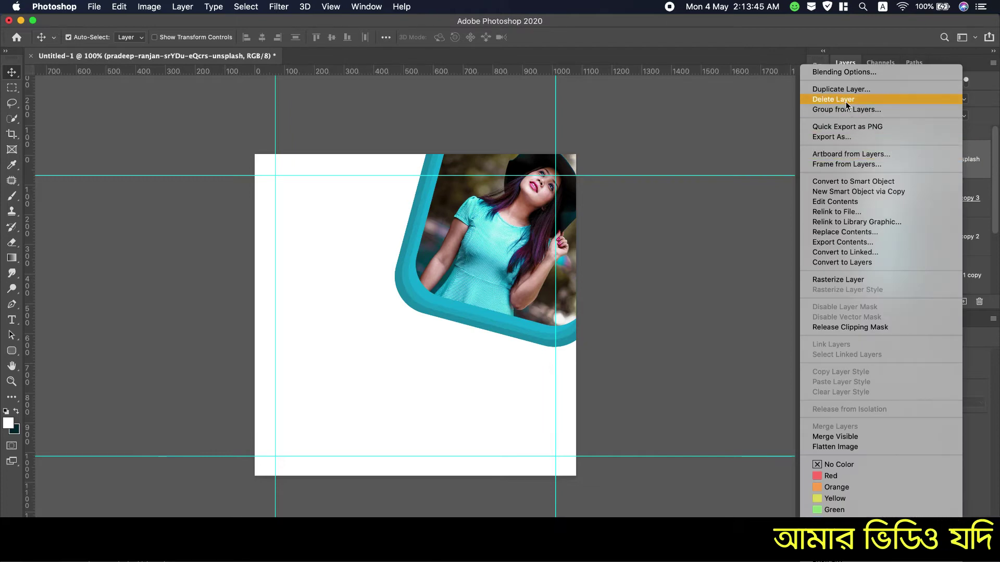
{"action": "left_click", "coordinate": [885, 99]}
{"action": "key", "text": "Return"}
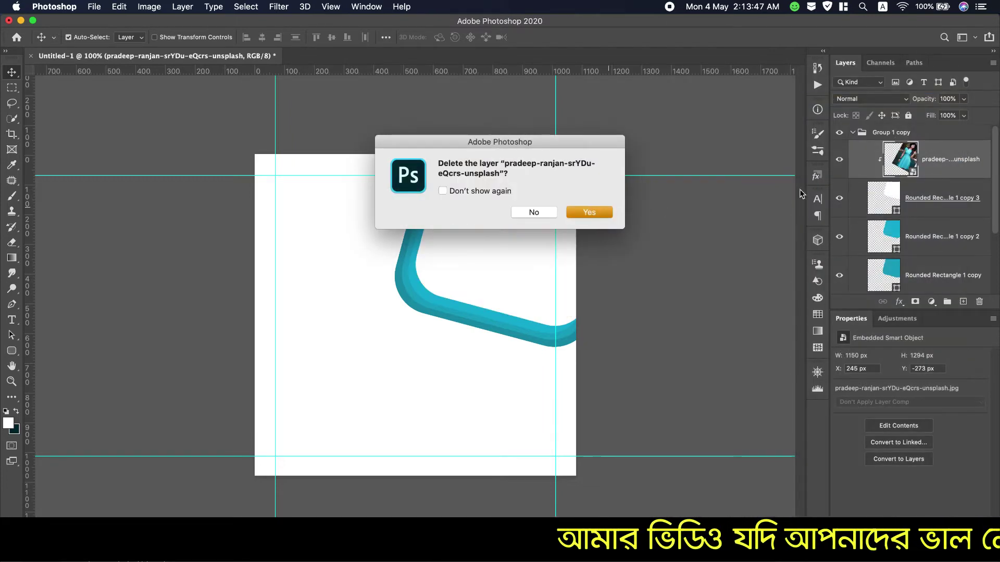
{"action": "left_click", "coordinate": [853, 134]}
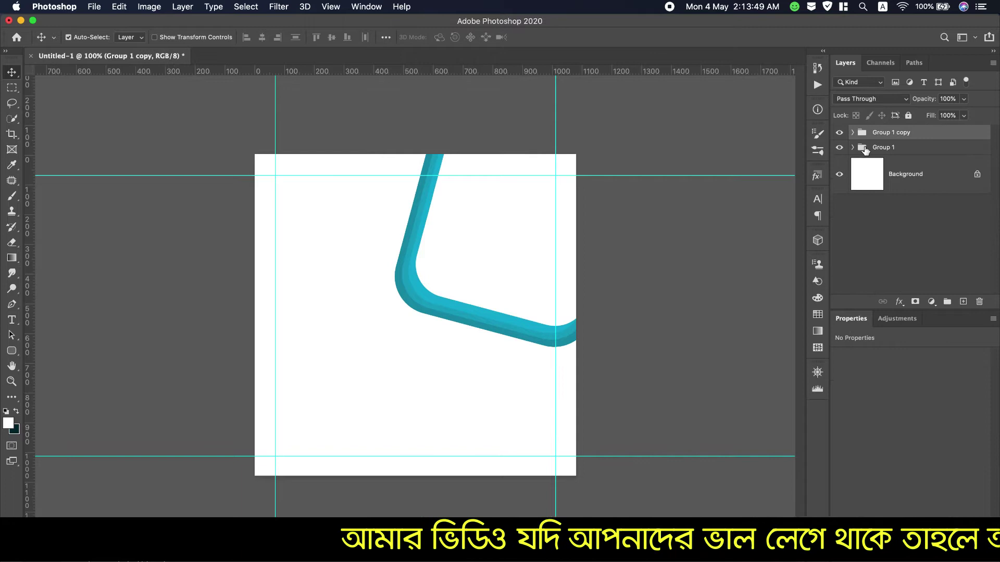
Scale Group 1 copy to about 29.89% and place it at the photo frame's lower-left corner.
{"action": "key", "text": "ctrl+t"}
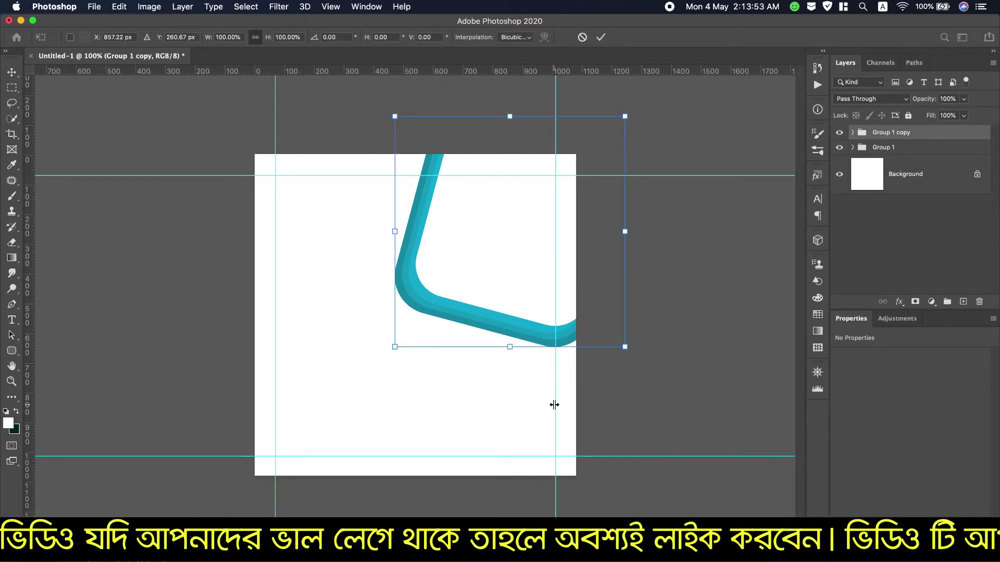
{"action": "mouse_move", "coordinate": [625, 347]}
{"action": "left_mouse_down"}
{"action": "mouse_move", "coordinate": [535, 257]}
{"action": "mouse_move", "coordinate": [420, 279]}
{"action": "left_mouse_up"}
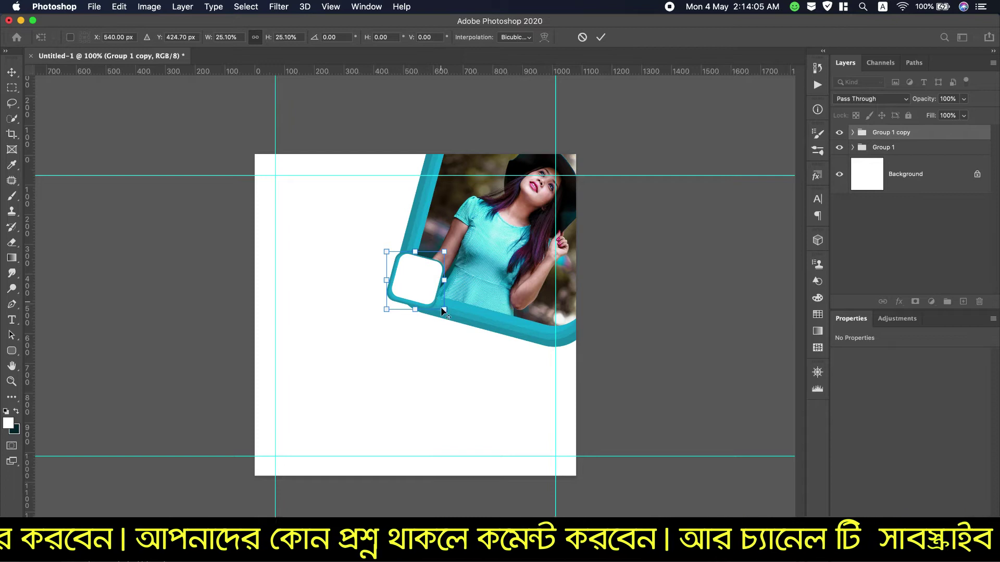
{"action": "left_click_drag", "start_coordinate": [443, 309], "coordinate": [451, 316]}
{"action": "left_click_drag", "start_coordinate": [421, 283], "coordinate": [418, 291]}
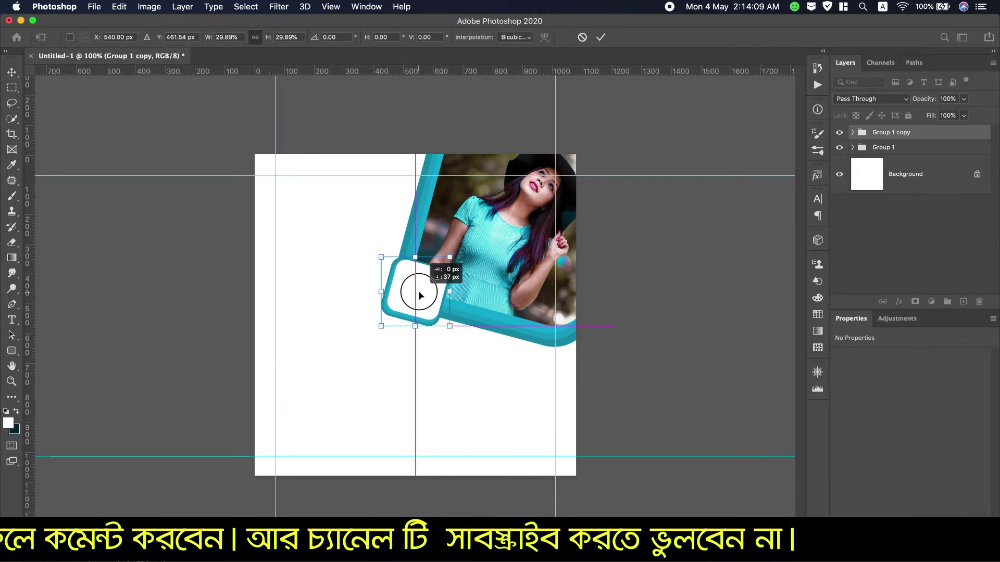
{"action": "left_click_drag", "start_coordinate": [419, 292], "coordinate": [410, 294]}
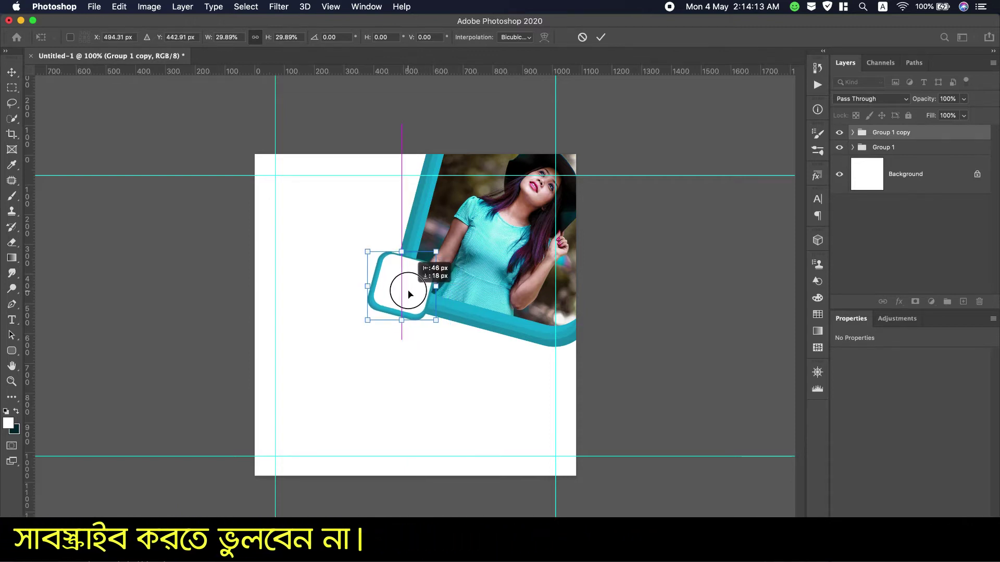
{"action": "left_click_drag", "start_coordinate": [410, 295], "coordinate": [410, 301]}
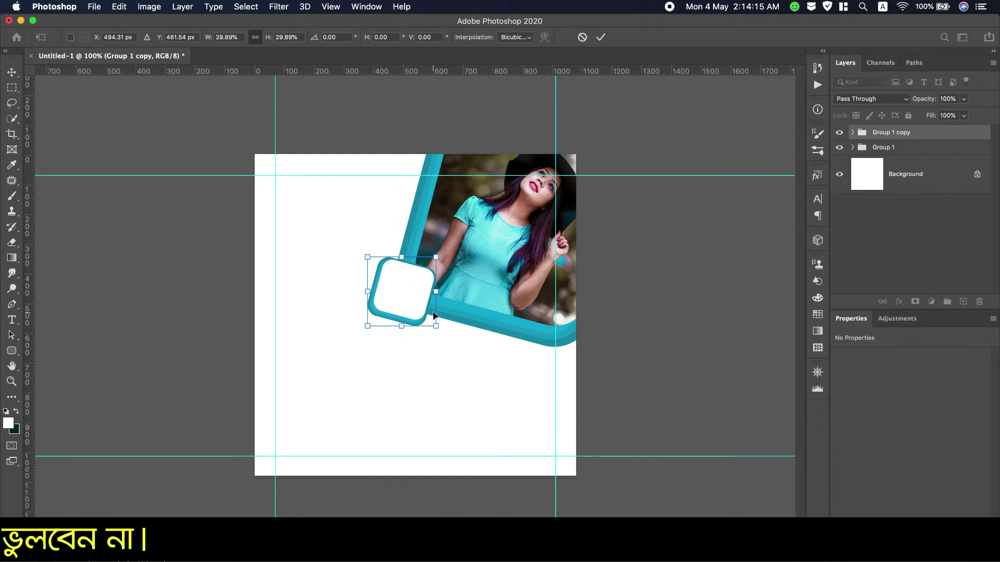
{"action": "left_click", "coordinate": [600, 37]}
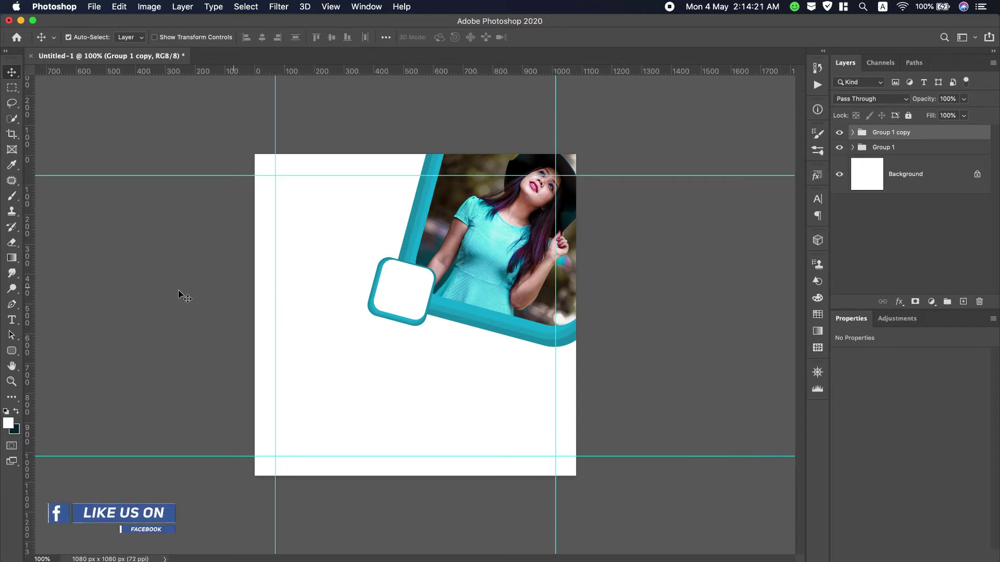
Create a text layer below the badge containing '30% OFF' copied from Notes.
{"action": "left_click", "coordinate": [10, 320]}
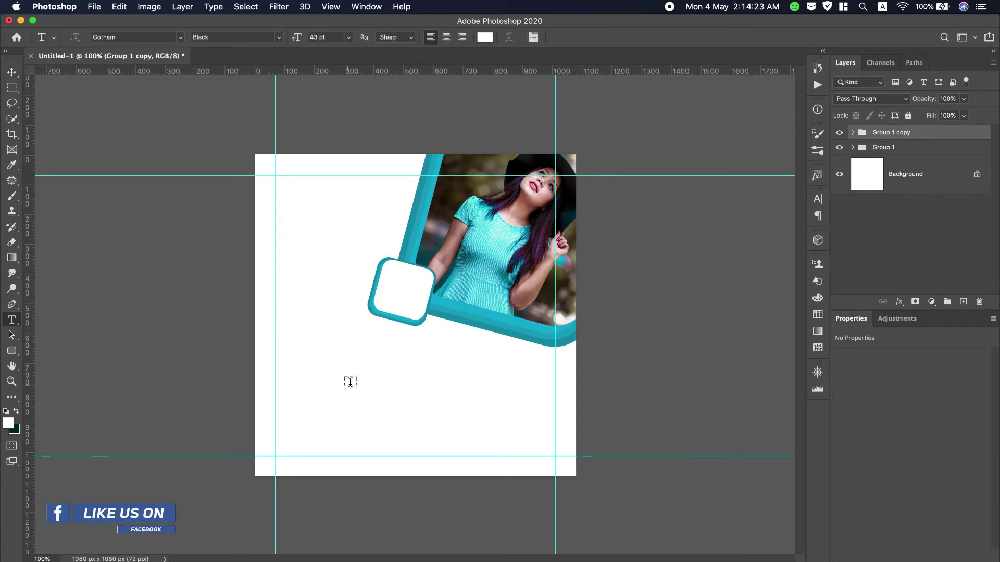
{"action": "left_click", "coordinate": [350, 382]}
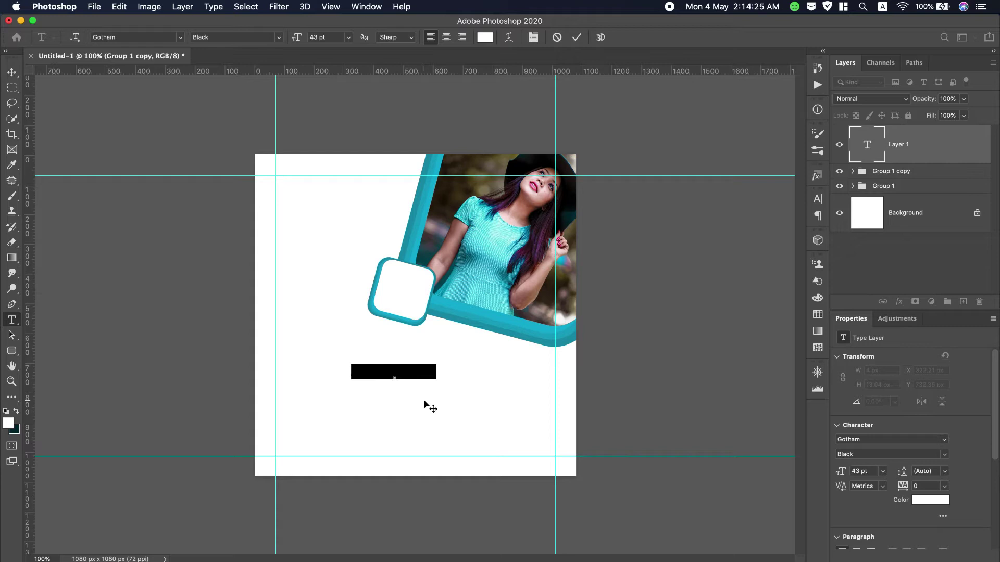
{"action": "scroll", "coordinate": [773, 4], "scroll_direction": "down", "scroll_amount": 2}
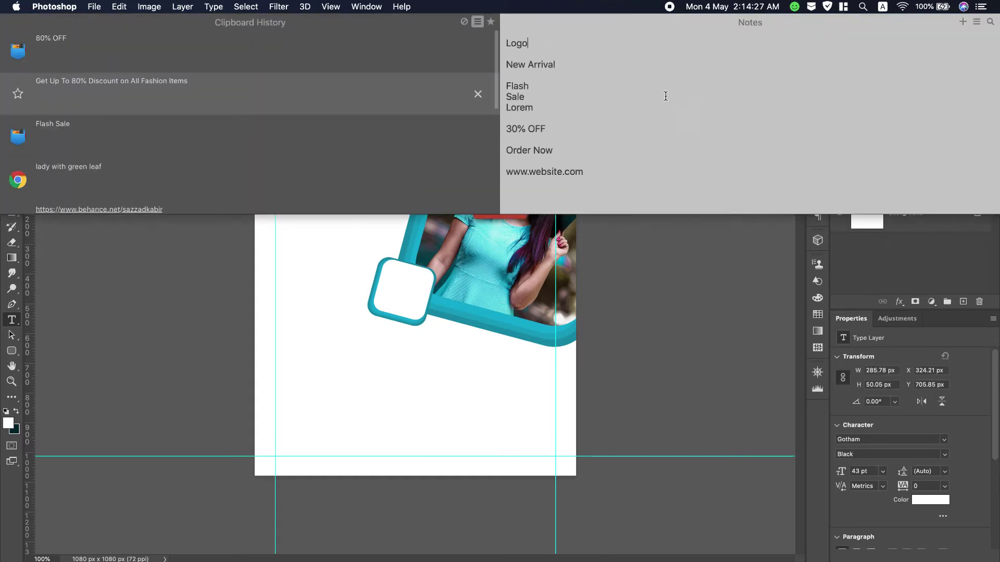
{"action": "triple_click", "coordinate": [549, 129]}
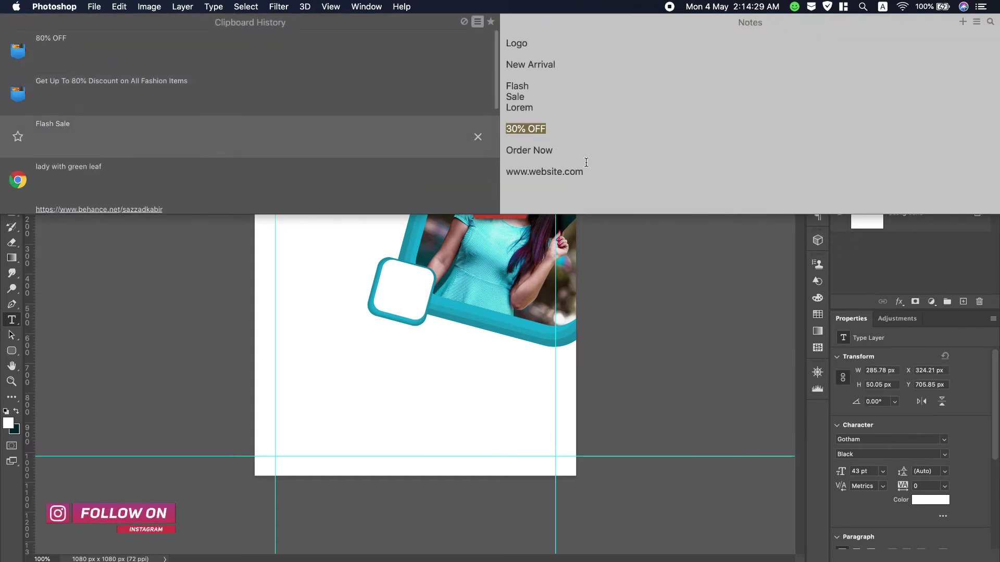
{"action": "key", "text": "super+c"}
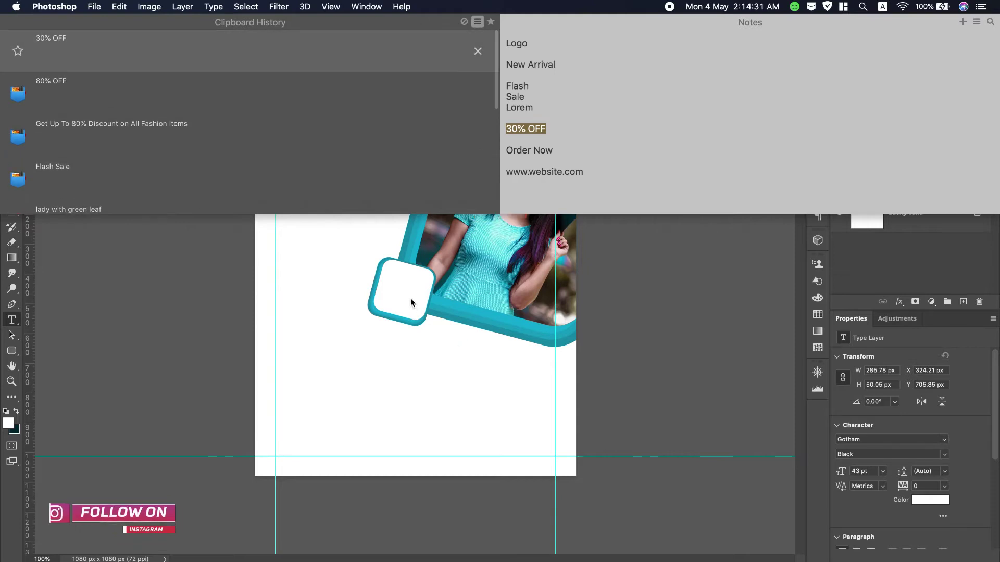
{"action": "double_click", "coordinate": [867, 137]}
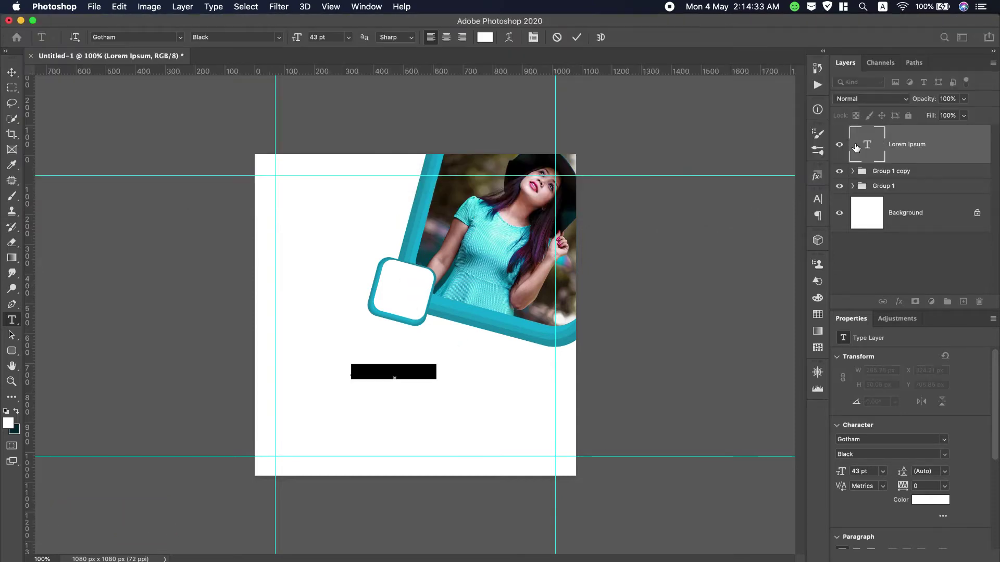
{"action": "key", "text": "BackSpace"}
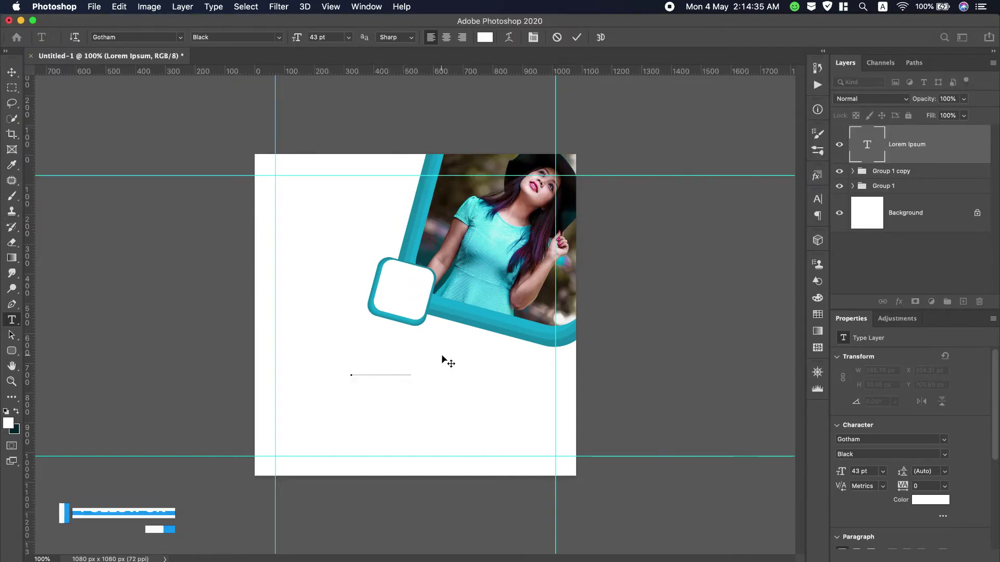
{"action": "key", "text": "super+v"}
Set the text colour to teal 10b0d2, sampled from the frame border.
{"action": "left_click", "coordinate": [485, 38]}
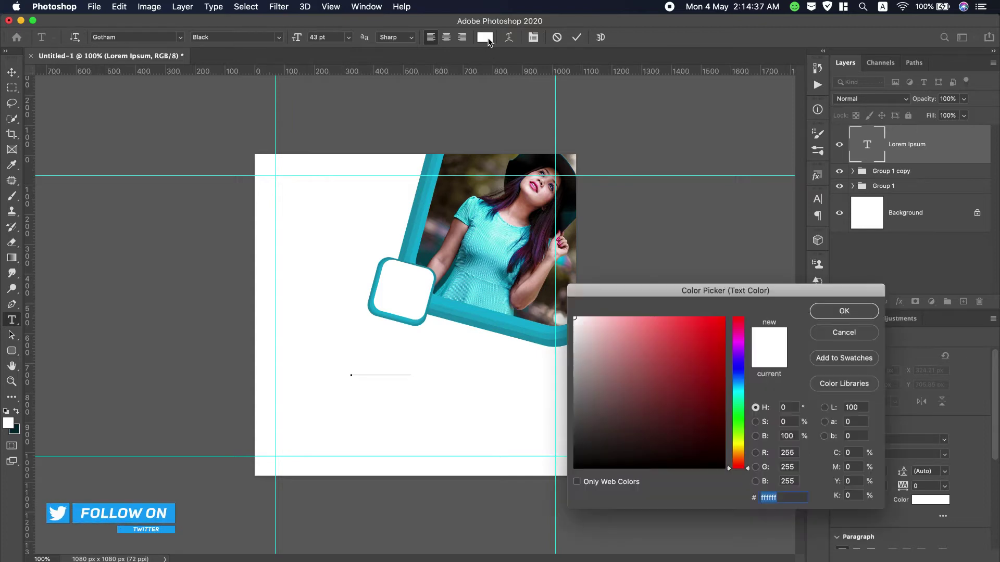
{"action": "left_click", "coordinate": [500, 232]}
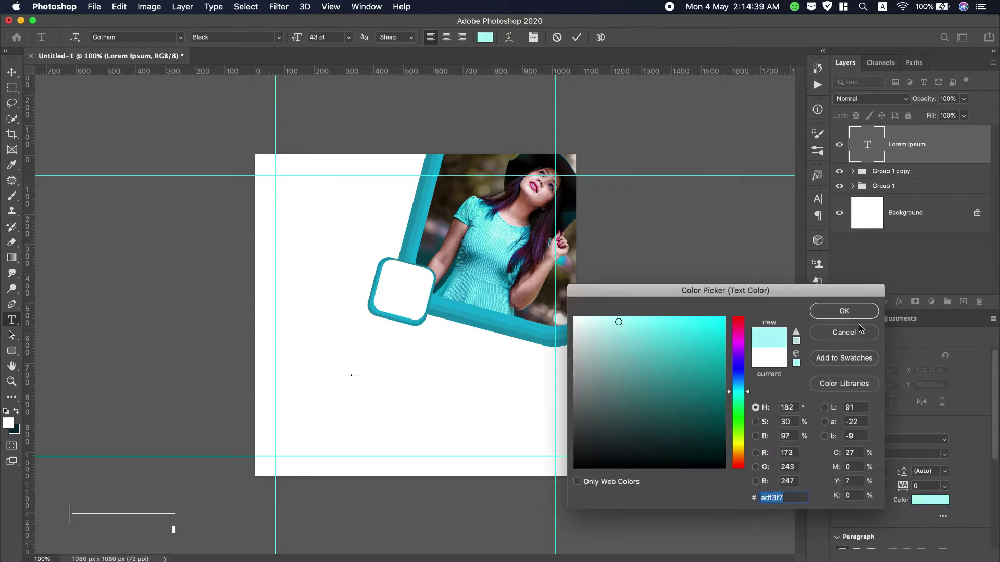
{"action": "left_click", "coordinate": [833, 339]}
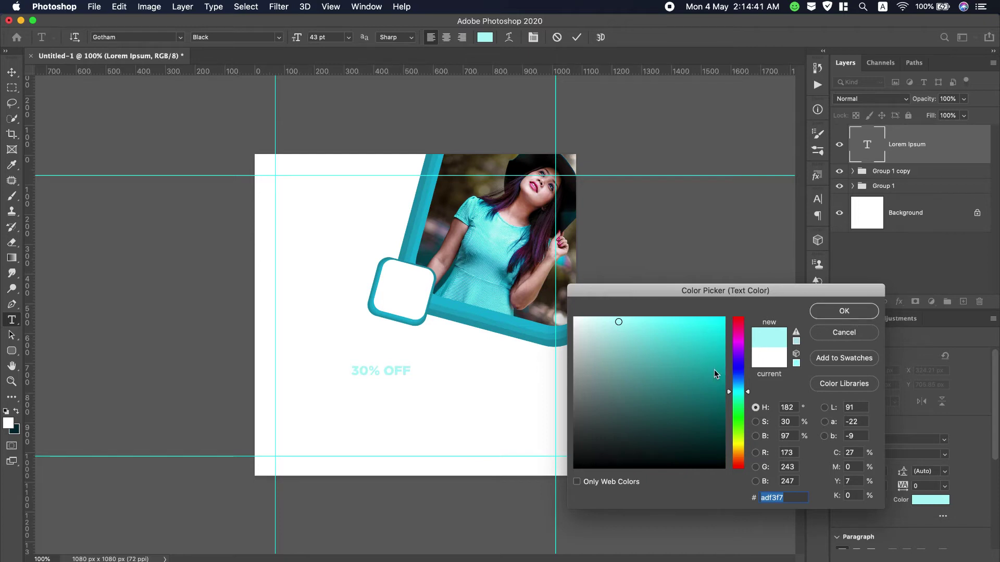
{"action": "left_click", "coordinate": [481, 313]}
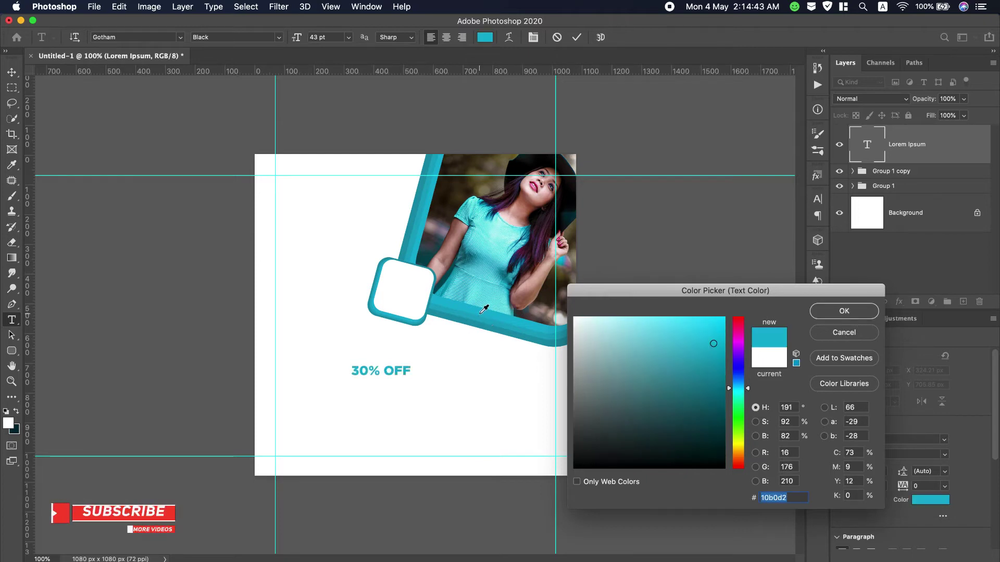
{"action": "left_click", "coordinate": [835, 311]}
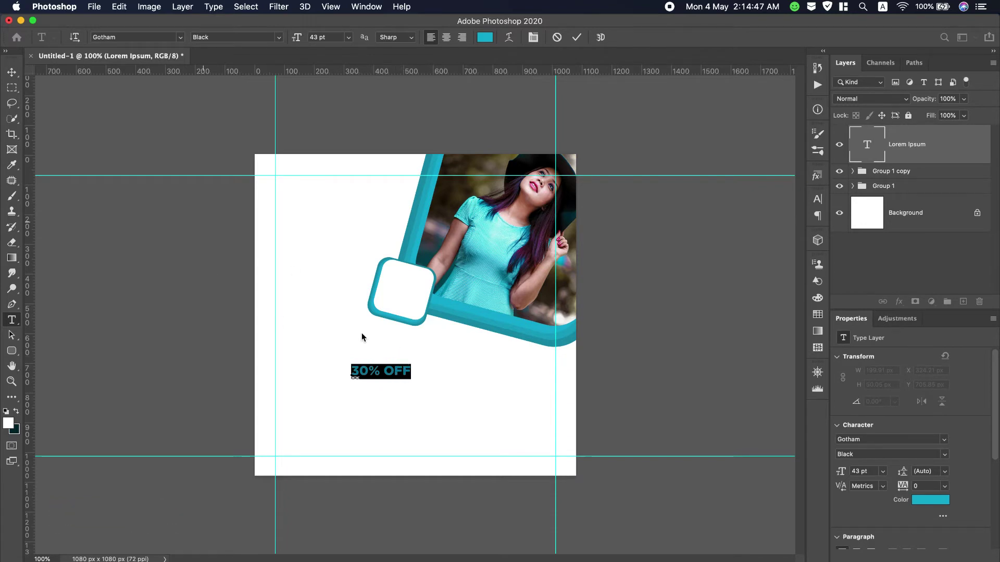
Break OFF onto its own line, centre both lines and enlarge the text to 49 pt.
{"action": "left_click", "coordinate": [384, 368]}
{"action": "key", "text": "Return"}
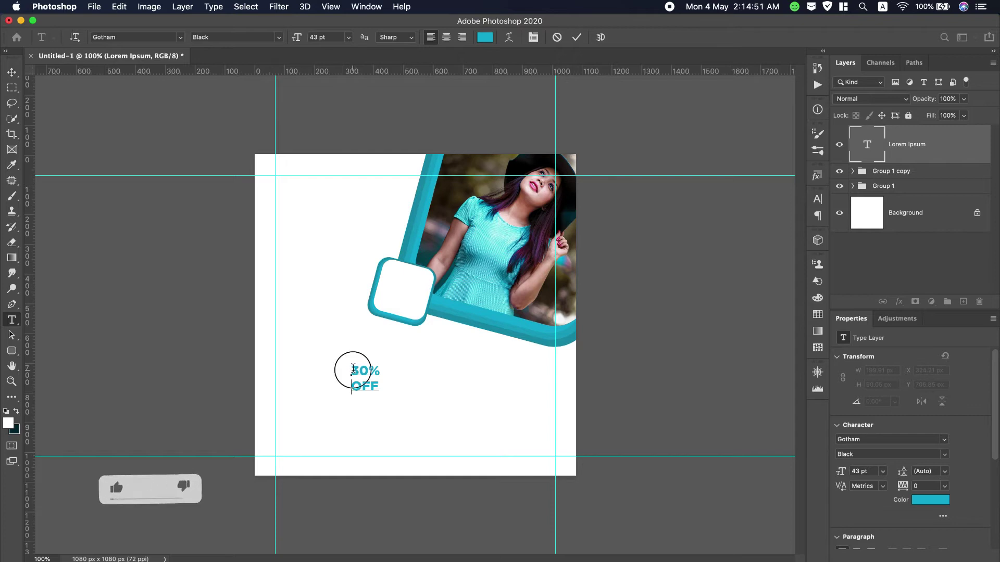
{"action": "left_click_drag", "start_coordinate": [352, 370], "coordinate": [397, 389]}
{"action": "left_click", "coordinate": [447, 41]}
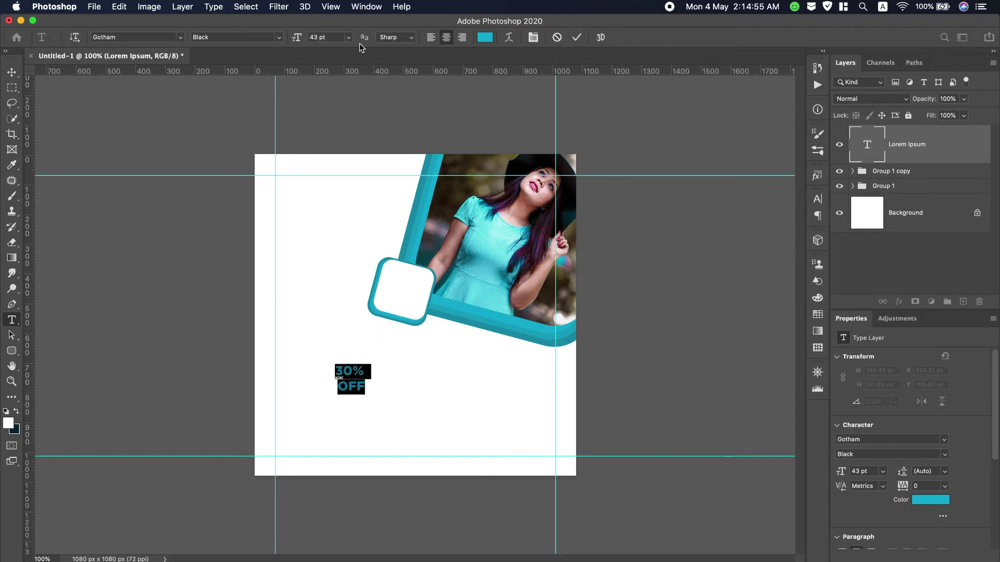
{"action": "left_click_drag", "start_coordinate": [295, 41], "coordinate": [297, 40]}
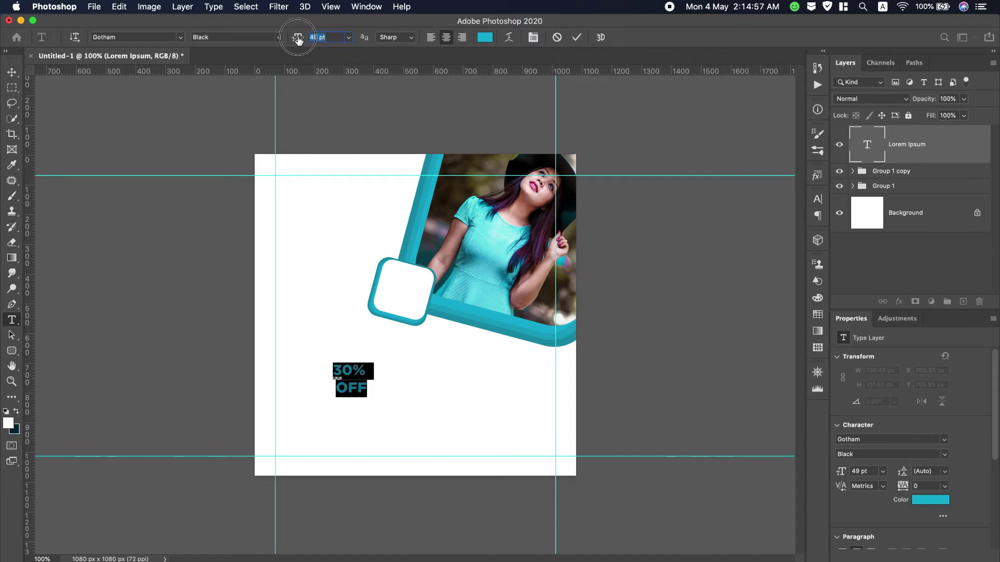
{"action": "left_click", "coordinate": [11, 72]}
Left-align the two 30% OFF lines and move the text inside the rounded badge.
{"action": "left_click_drag", "start_coordinate": [347, 374], "coordinate": [404, 288]}
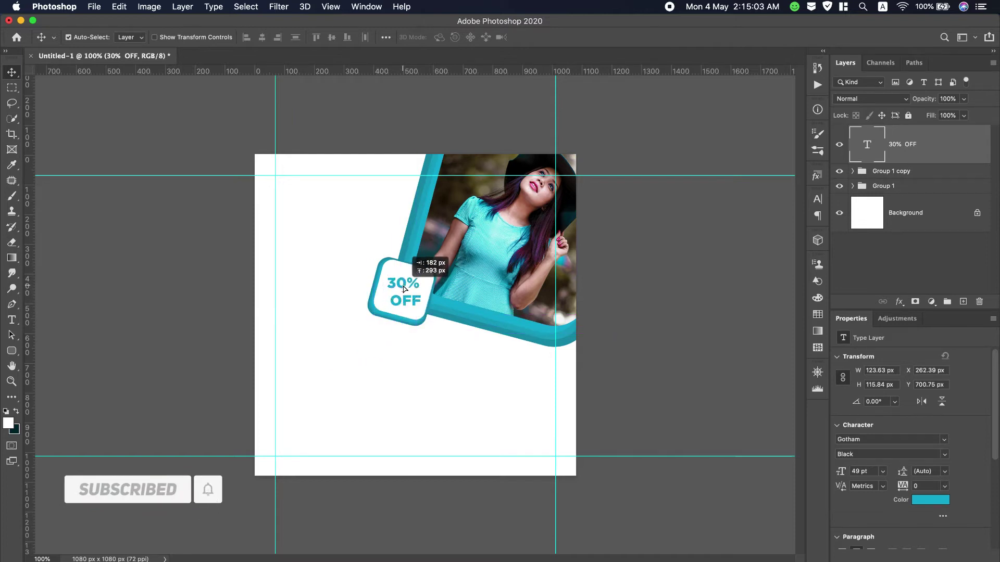
{"action": "double_click", "coordinate": [875, 138]}
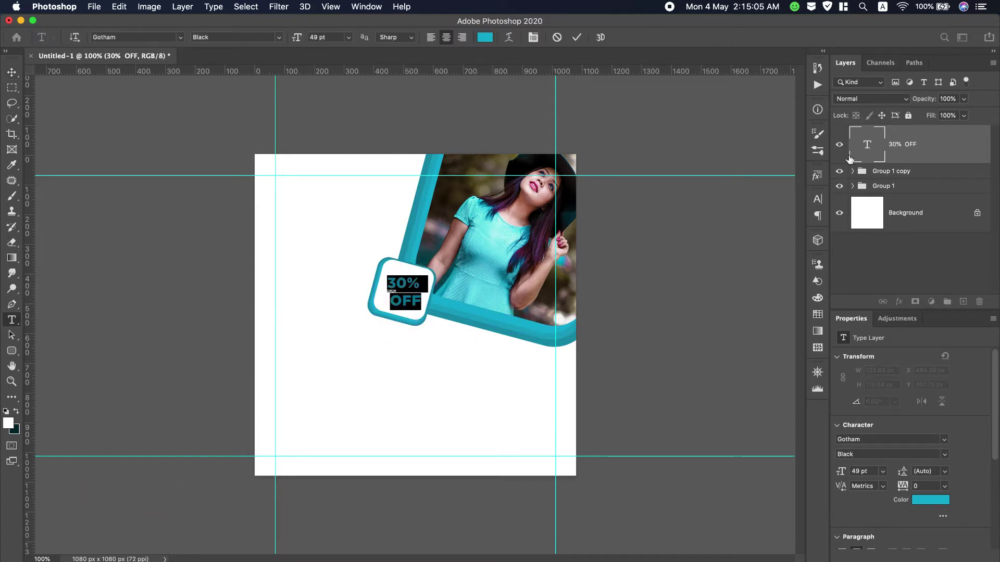
{"action": "left_click", "coordinate": [408, 299]}
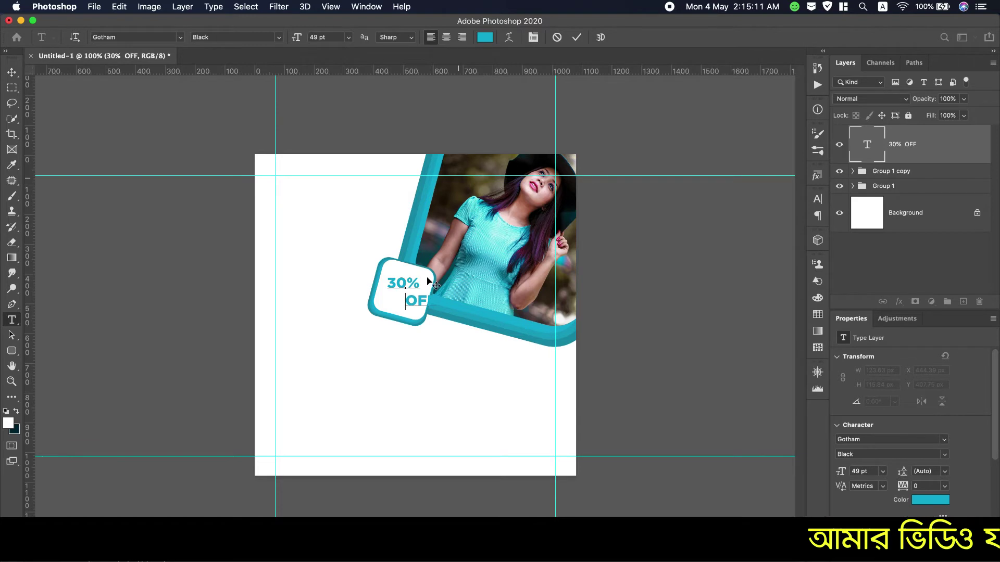
{"action": "left_click_drag", "start_coordinate": [389, 279], "coordinate": [435, 307]}
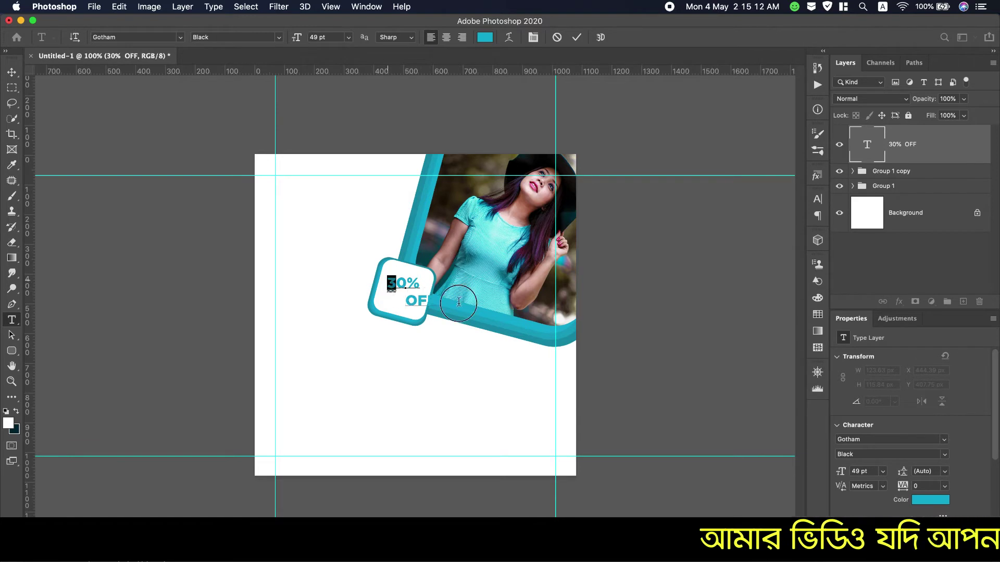
{"action": "left_click", "coordinate": [434, 38]}
{"action": "left_click_drag", "start_coordinate": [436, 338], "coordinate": [416, 333]}
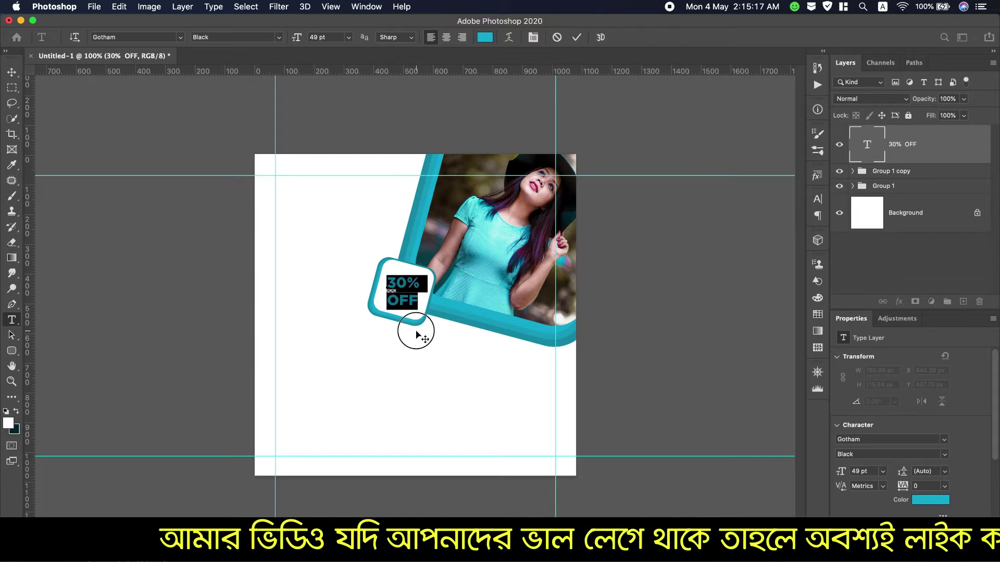
{"action": "left_click", "coordinate": [578, 37]}
{"action": "key", "text": "v"}
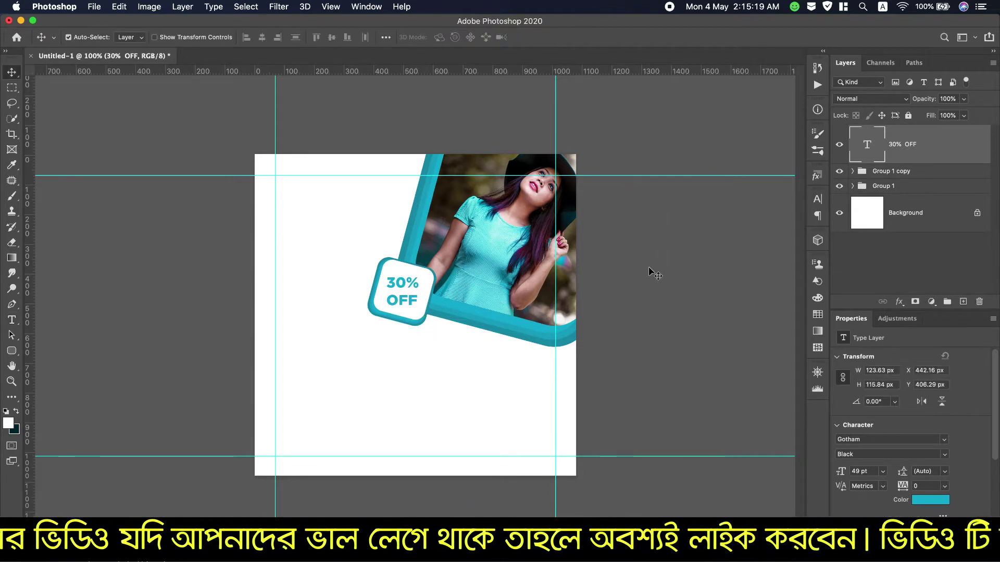
Rotate the 30% OFF text to -30° and enlarge it to about 53.82 pt.
{"action": "key", "text": "ctrl+t"}
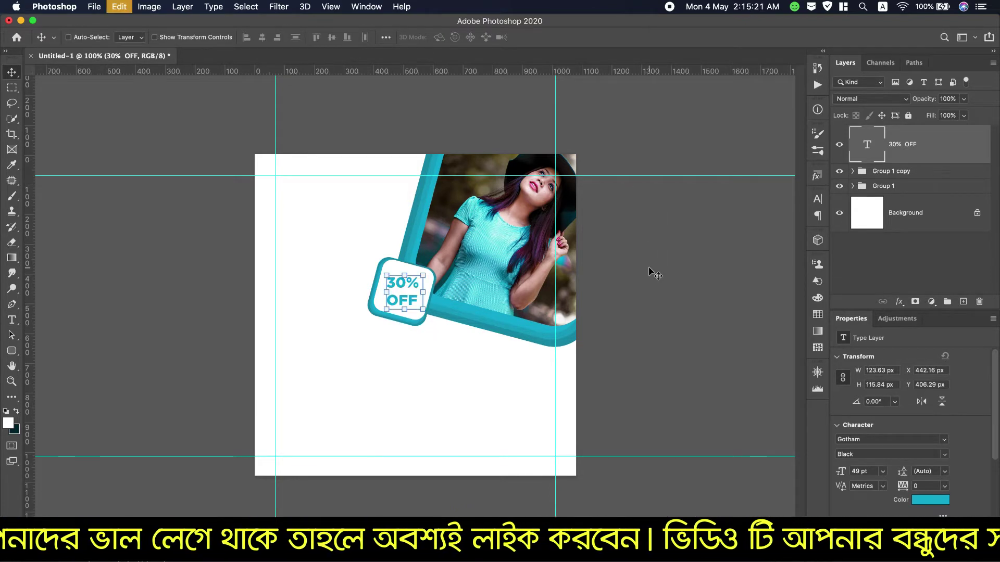
{"action": "left_click_drag", "start_coordinate": [432, 327], "coordinate": [444, 319]}
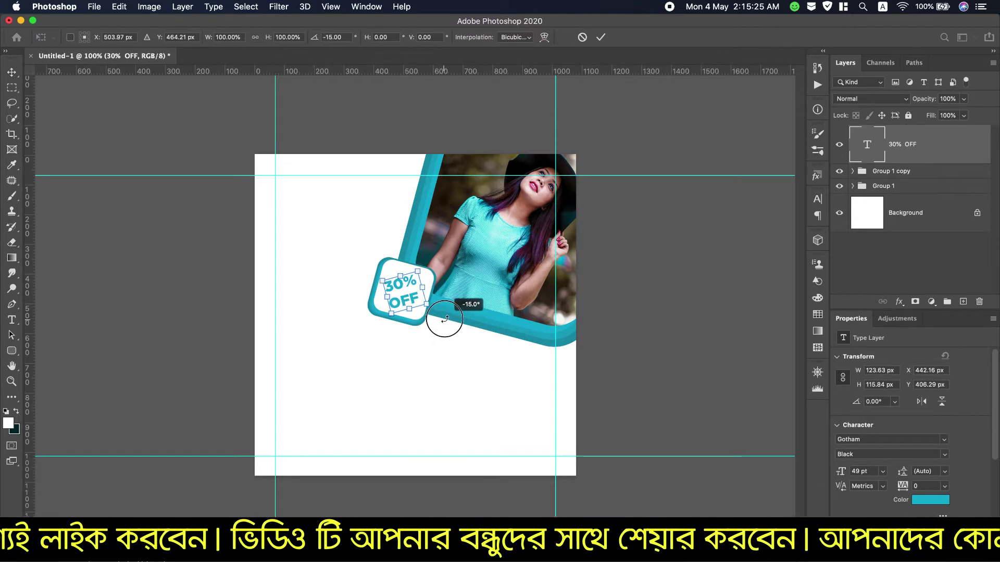
{"action": "mouse_move", "coordinate": [444, 319]}
{"action": "left_mouse_down"}
{"action": "mouse_move", "coordinate": [437, 300]}
{"action": "mouse_move", "coordinate": [413, 293]}
{"action": "left_mouse_up"}
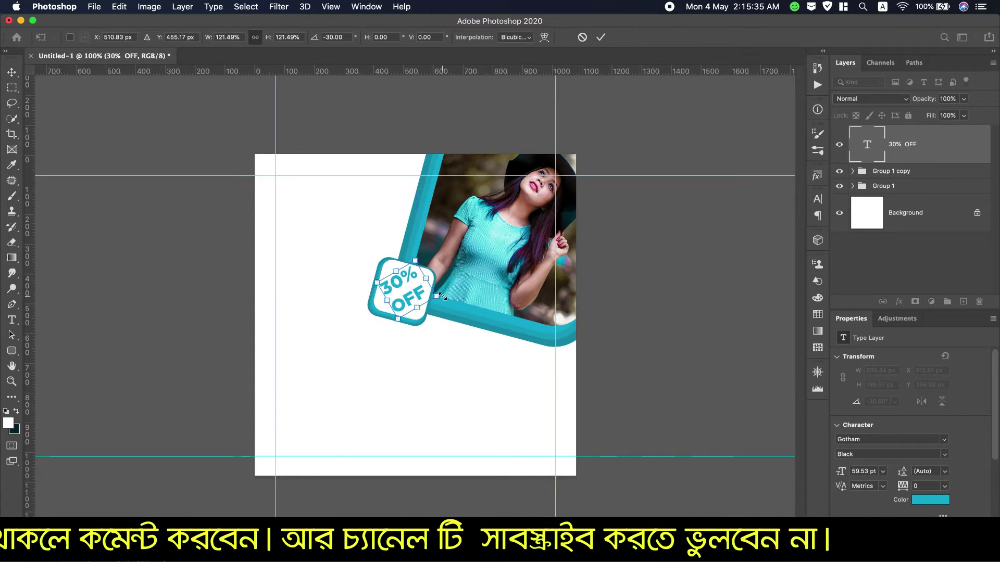
{"action": "left_click_drag", "start_coordinate": [438, 297], "coordinate": [434, 295]}
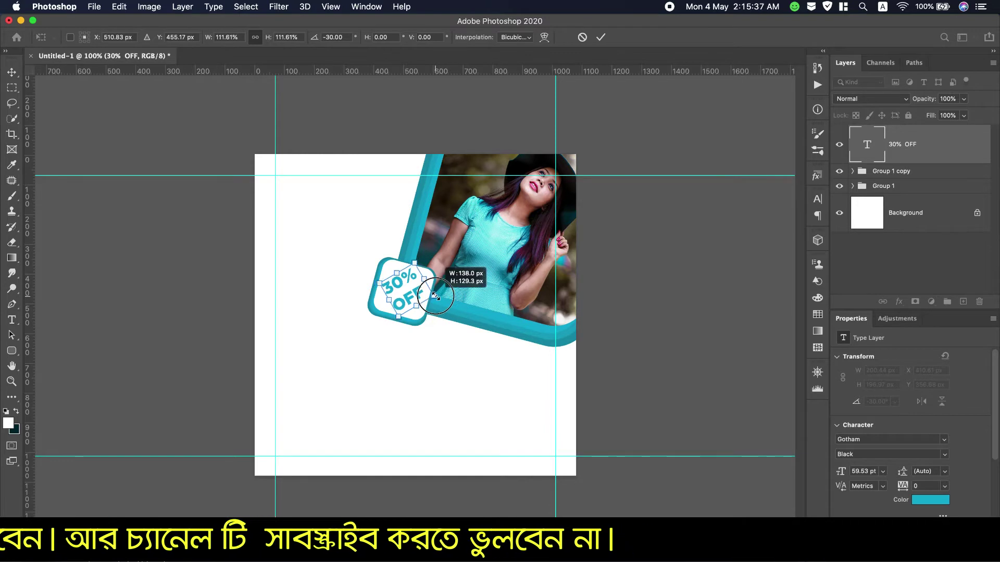
{"action": "left_click", "coordinate": [602, 37]}
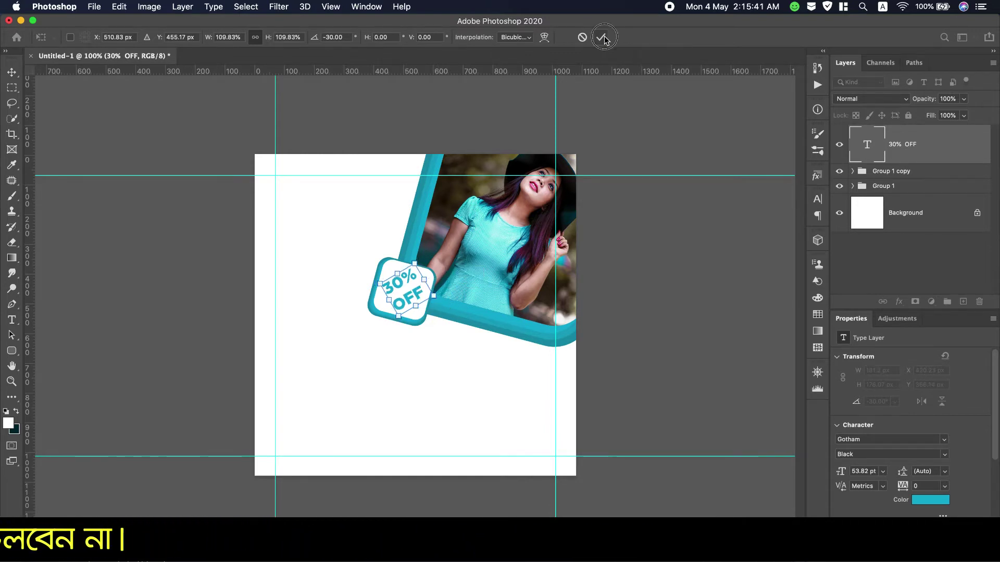
Vertically centre the 30% OFF text with the Group 1 copy badge.
{"action": "left_click", "coordinate": [932, 171], "text": "super"}
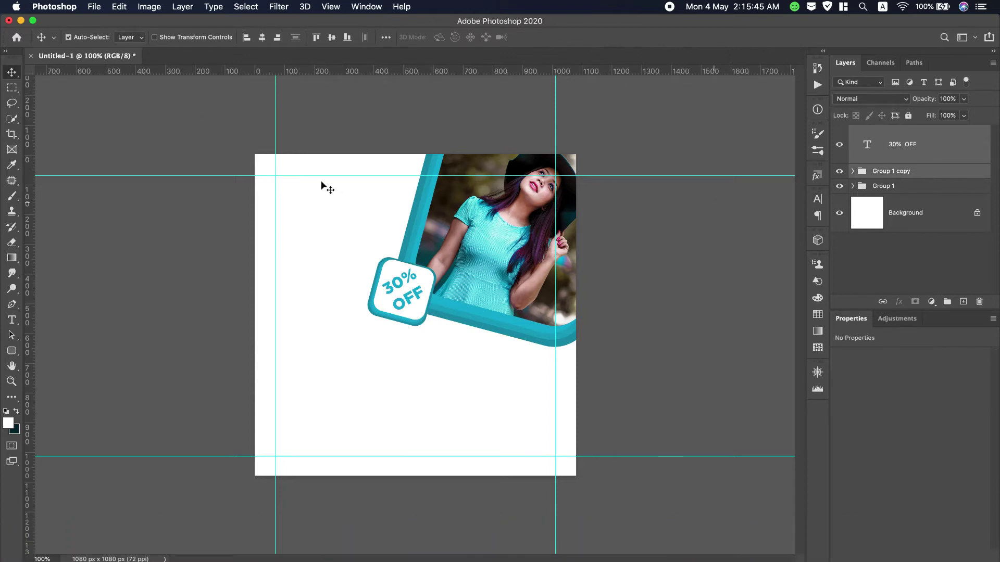
{"action": "left_click", "coordinate": [332, 38]}
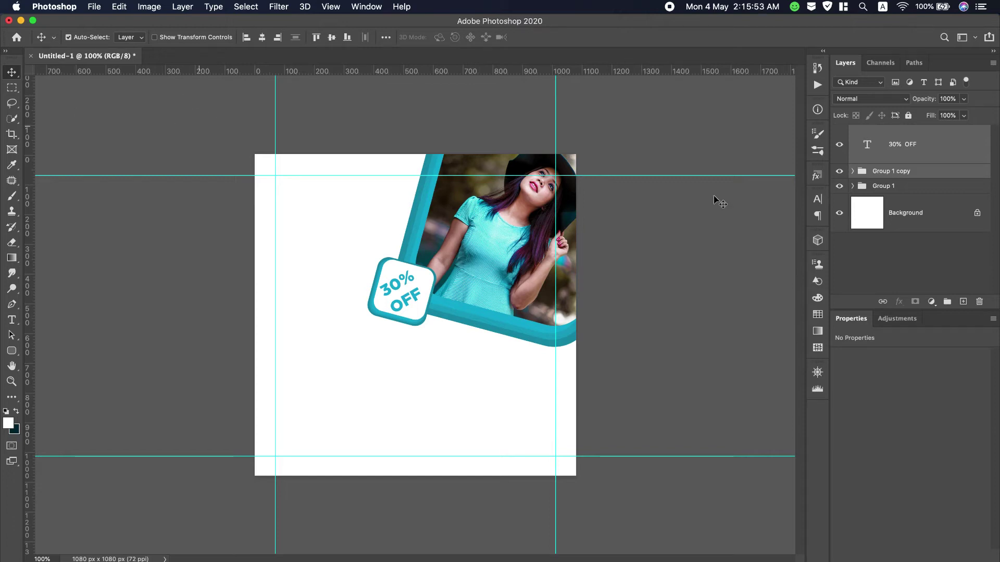
{"action": "left_click", "coordinate": [875, 146]}
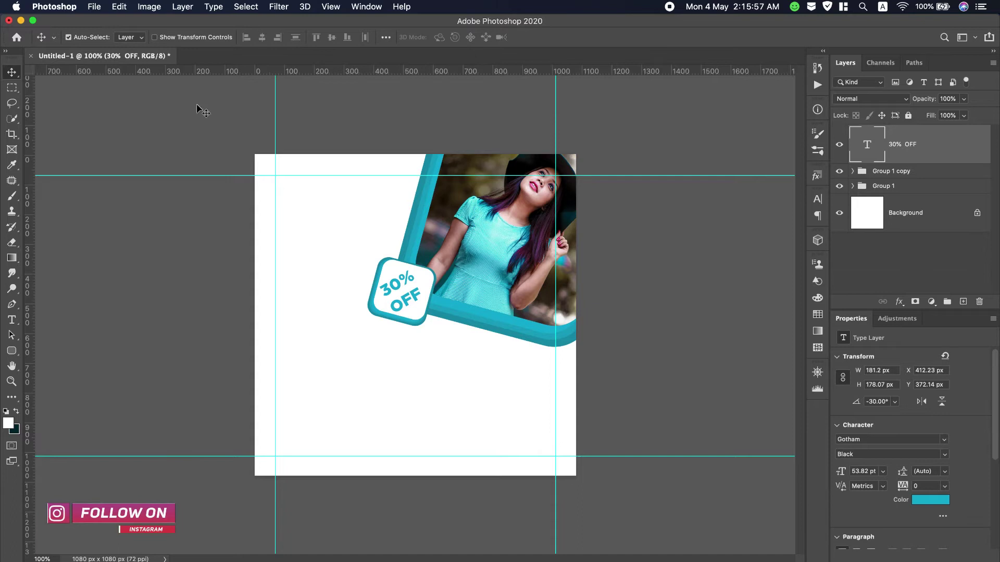
Copy the word 'Logo' from the Notes list.
{"action": "scroll", "coordinate": [542, 4], "scroll_direction": "down", "scroll_amount": 2}
{"action": "left_click", "coordinate": [529, 43]}
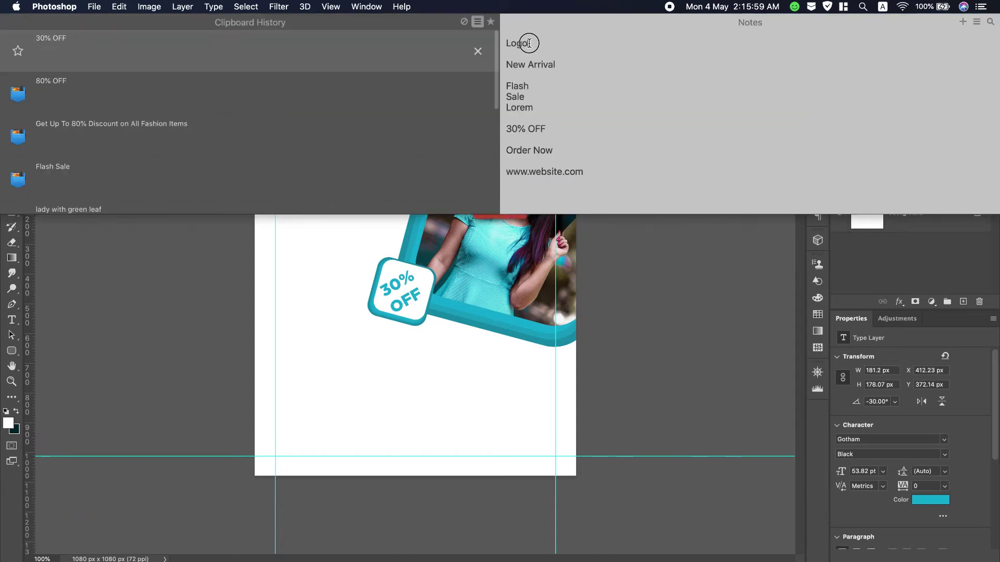
{"action": "right_click", "coordinate": [526, 46]}
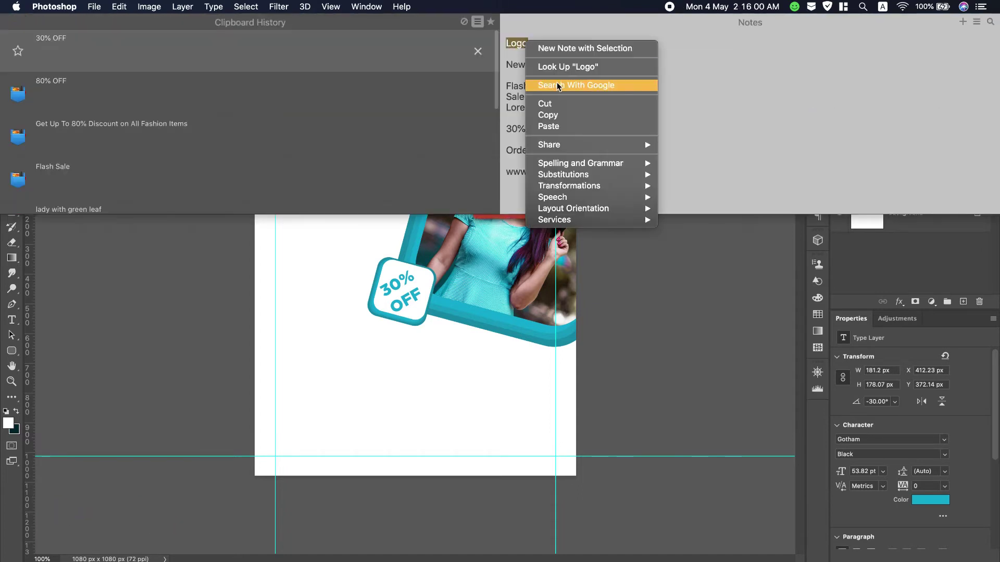
{"action": "left_click", "coordinate": [551, 116]}
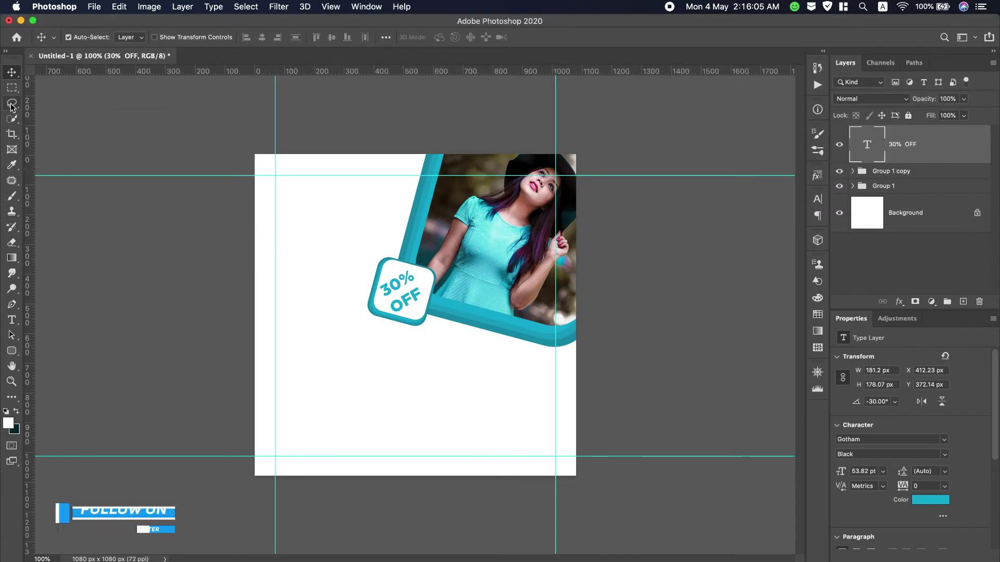
Add a new text layer reading 'Logo' near the top-left of the post.
{"action": "left_click", "coordinate": [11, 319]}
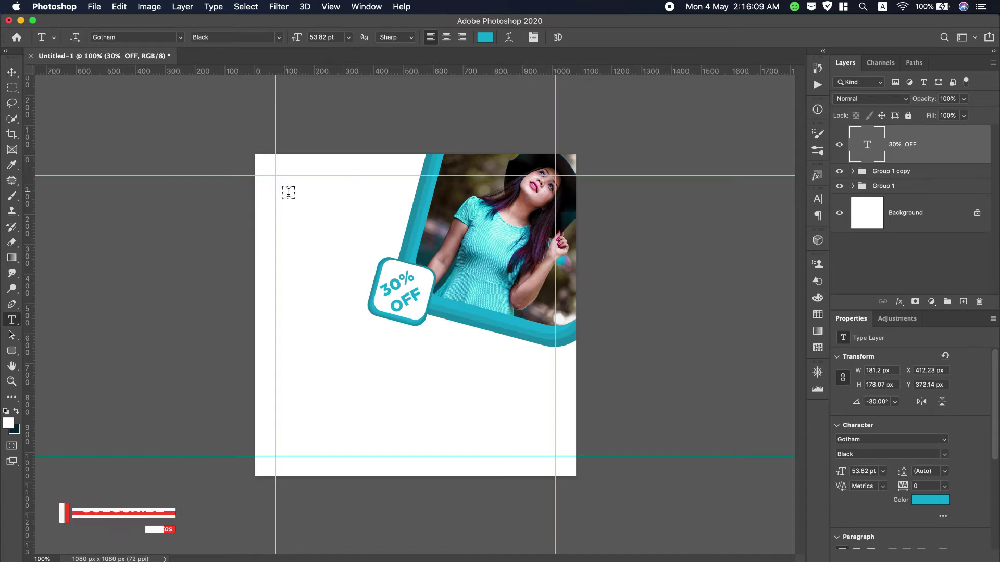
{"action": "left_click", "coordinate": [286, 190]}
{"action": "type", "text": "Logo"}
{"action": "key", "text": "ctrl+a"}
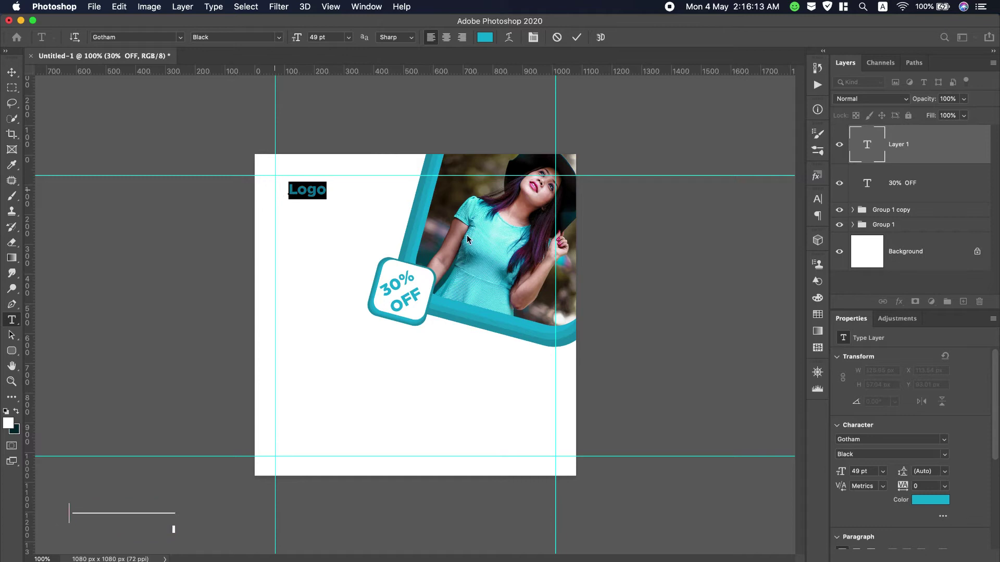
{"action": "left_click_drag", "start_coordinate": [326, 191], "coordinate": [289, 188]}
Set the LOGO text to Gotham Ultra at 60 pt and commit it.
{"action": "left_click", "coordinate": [817, 200]}
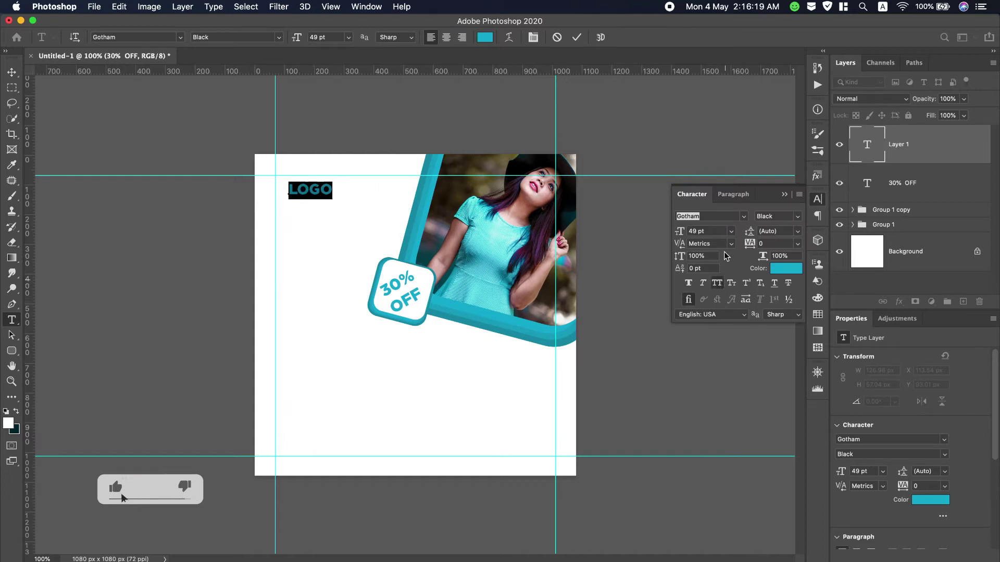
{"action": "left_click", "coordinate": [795, 217]}
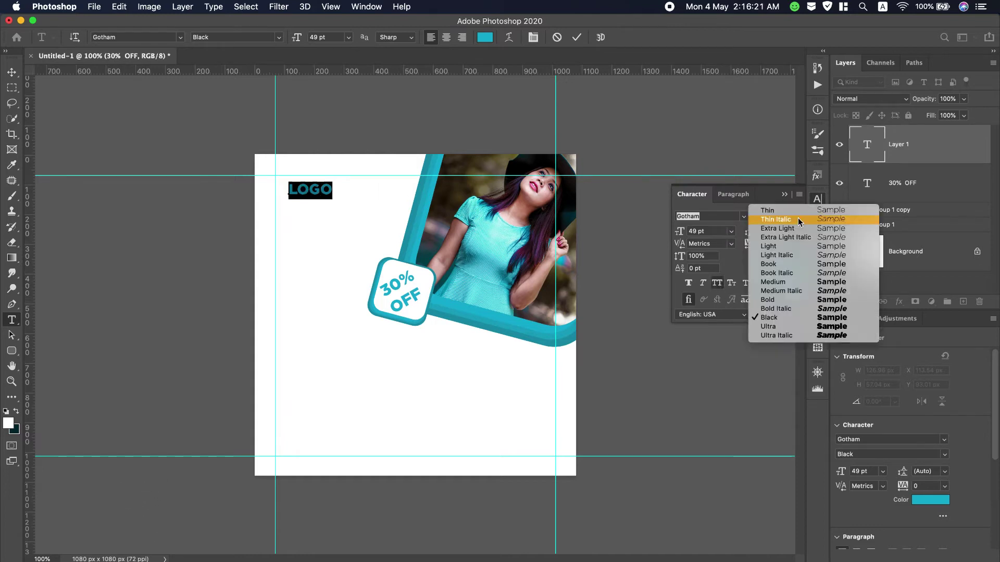
{"action": "left_click", "coordinate": [768, 326]}
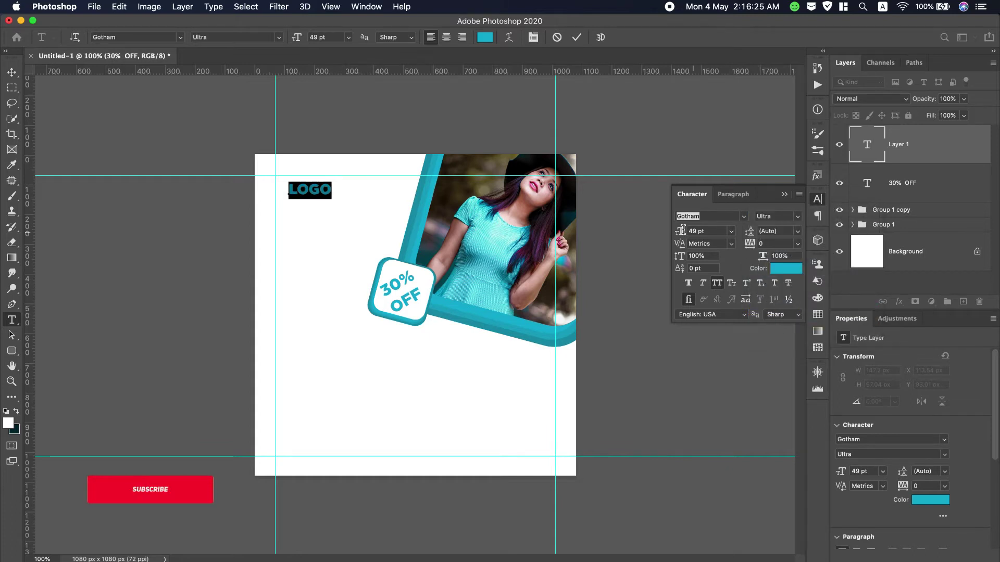
{"action": "left_click_drag", "start_coordinate": [678, 232], "coordinate": [686, 233]}
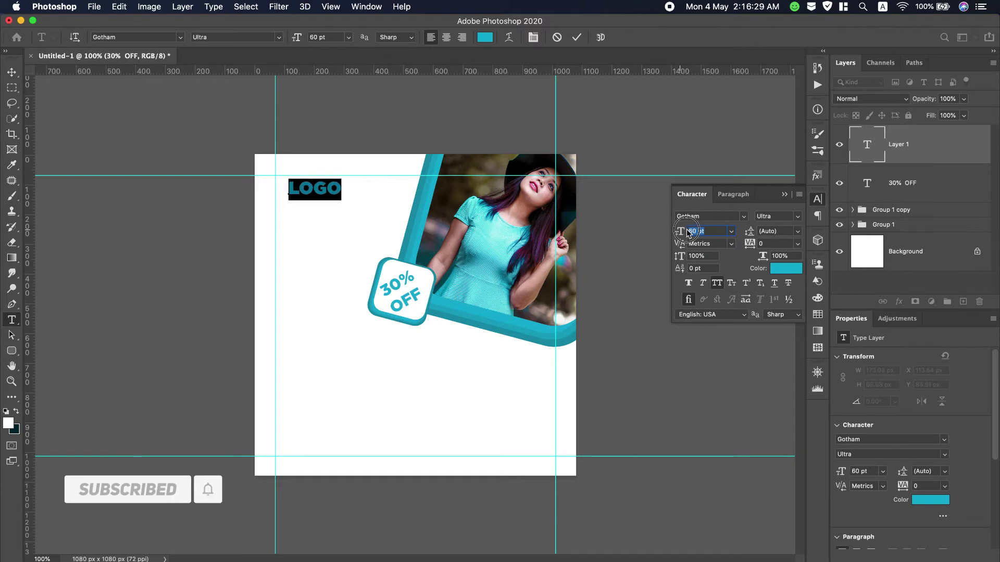
{"action": "left_click", "coordinate": [785, 195]}
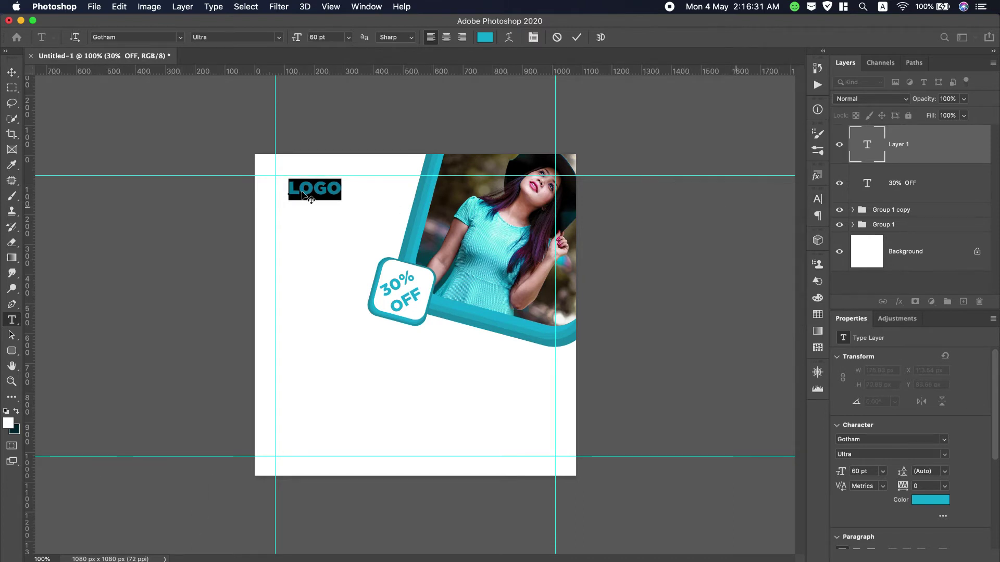
{"action": "left_click", "coordinate": [11, 72]}
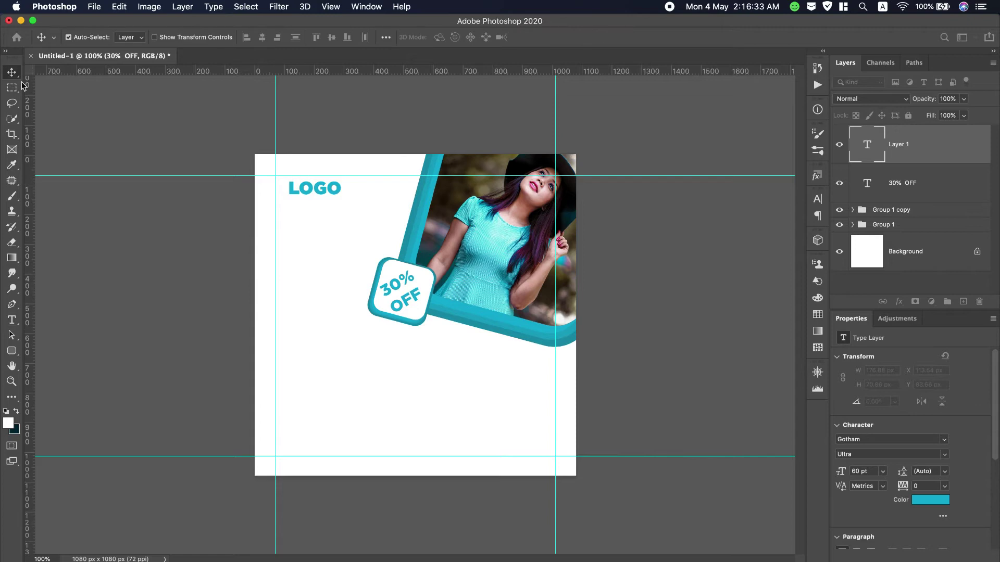
Nudge LOGO to the top-left guides, check it with a ~110×89 px marquee, then deselect.
{"action": "left_click_drag", "start_coordinate": [319, 194], "coordinate": [314, 197]}
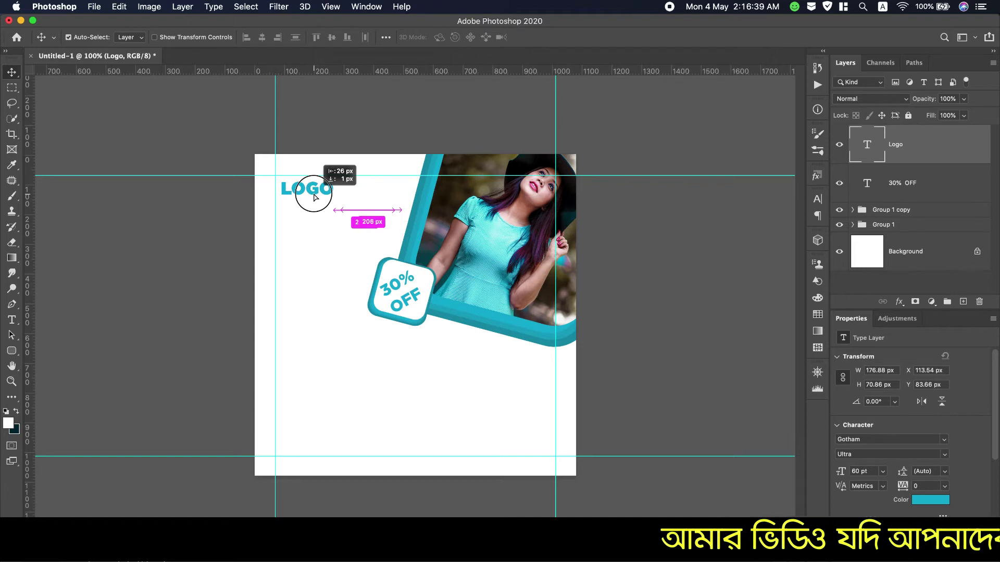
{"action": "left_click_drag", "start_coordinate": [314, 196], "coordinate": [314, 197]}
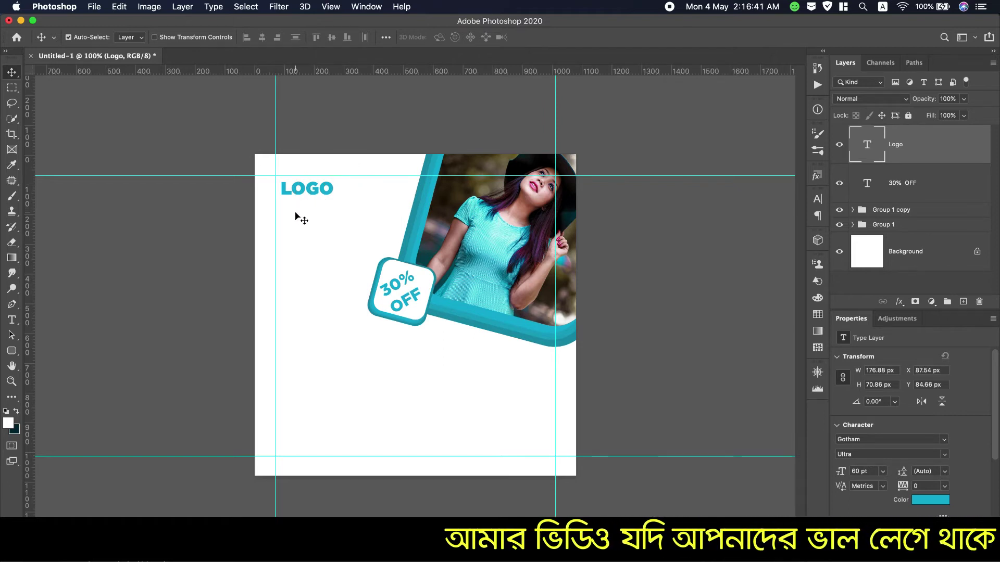
{"action": "left_click", "coordinate": [11, 87]}
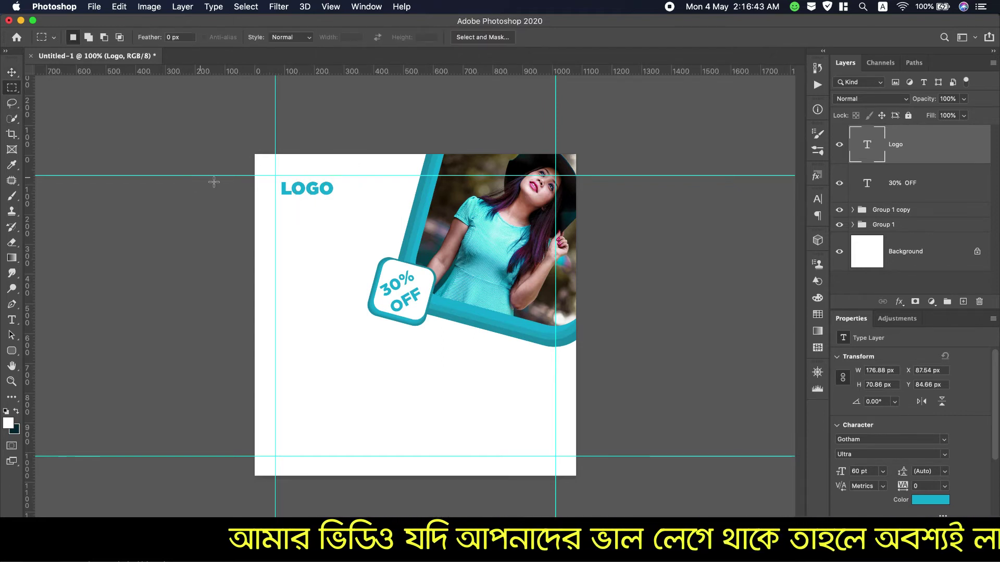
{"action": "left_click", "coordinate": [275, 176]}
{"action": "left_click_drag", "start_coordinate": [275, 176], "coordinate": [306, 199]}
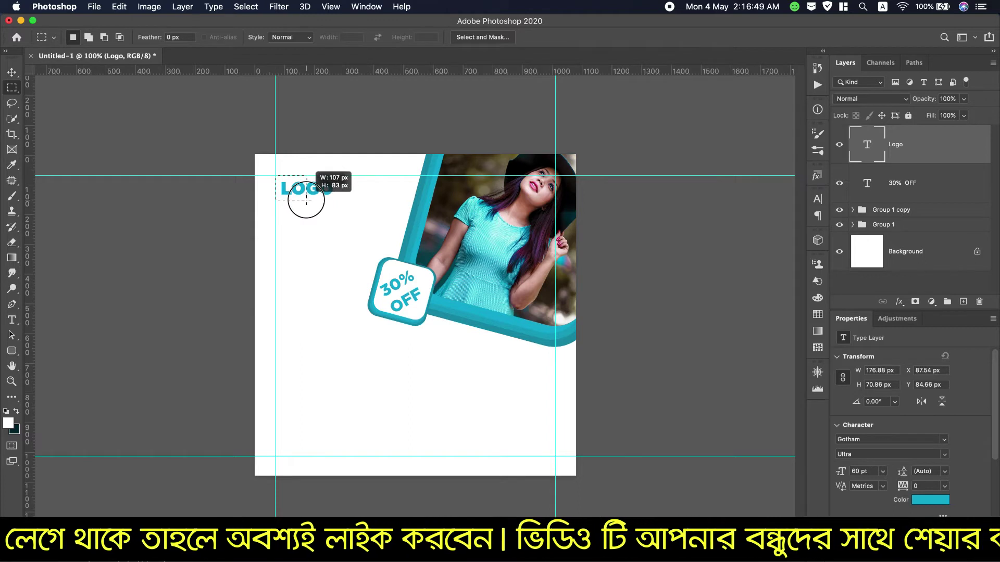
{"action": "left_click_drag", "start_coordinate": [306, 199], "coordinate": [305, 200]}
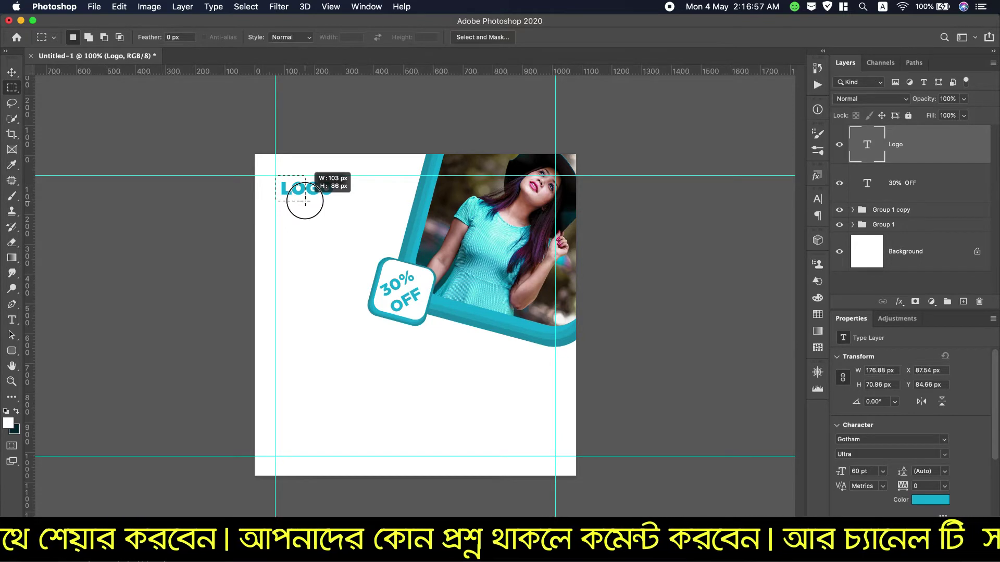
{"action": "left_click_drag", "start_coordinate": [305, 200], "coordinate": [308, 202]}
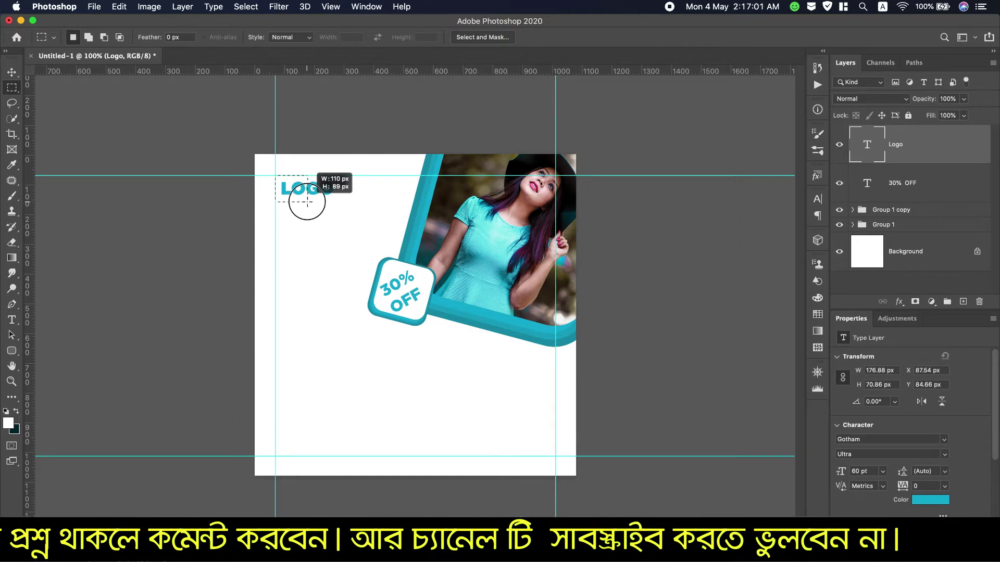
{"action": "left_click_drag", "start_coordinate": [307, 202], "coordinate": [307, 202]}
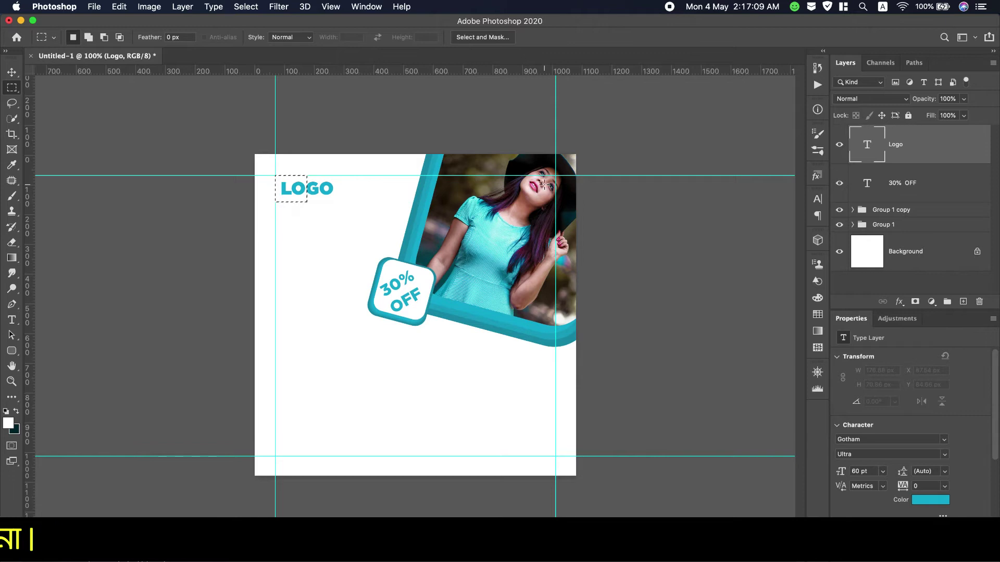
{"action": "left_click", "coordinate": [250, 7]}
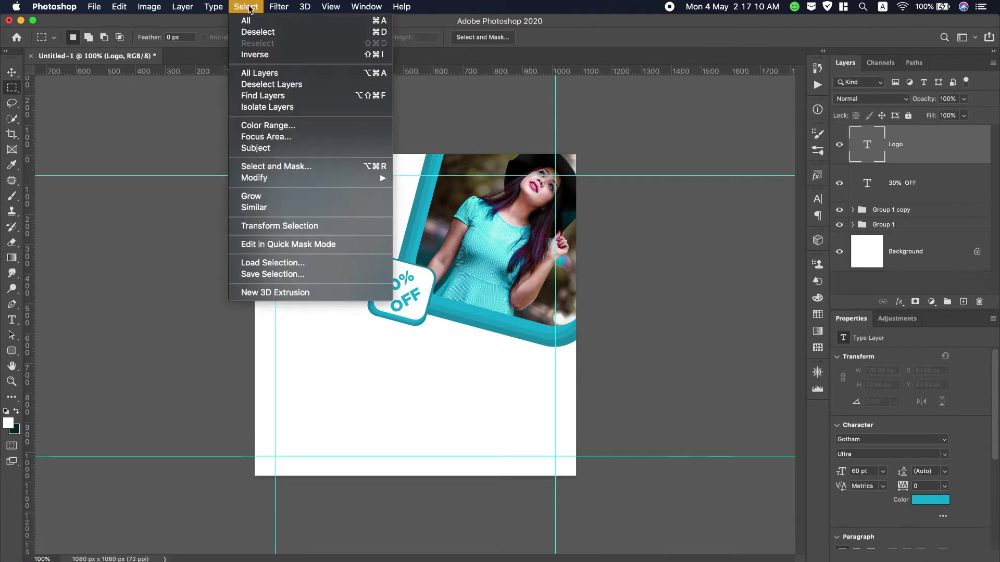
Draw a rounded rectangle from the guide corner around the LO letters.
{"action": "left_click", "coordinate": [255, 31]}
{"action": "left_click", "coordinate": [928, 179]}
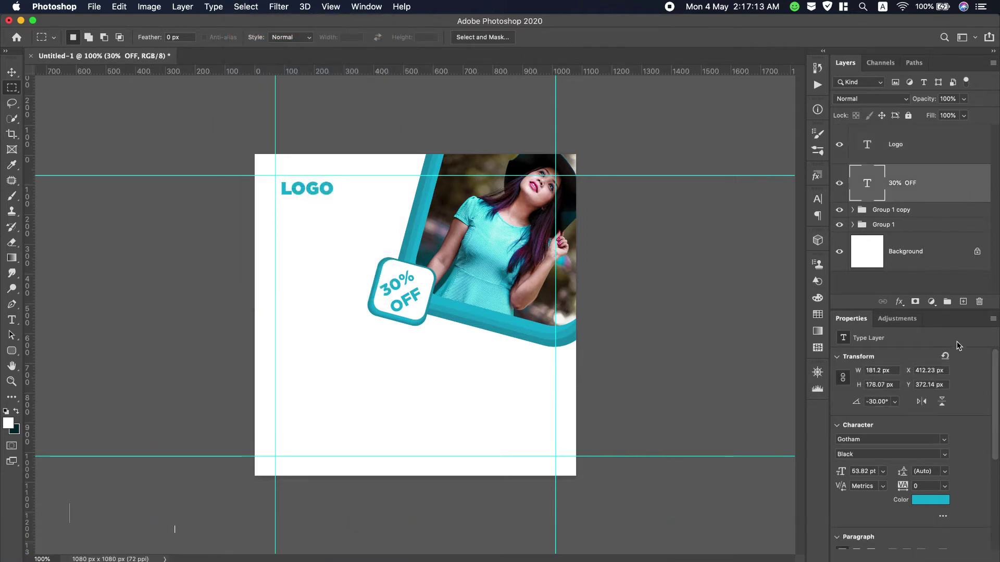
{"action": "left_click", "coordinate": [12, 352]}
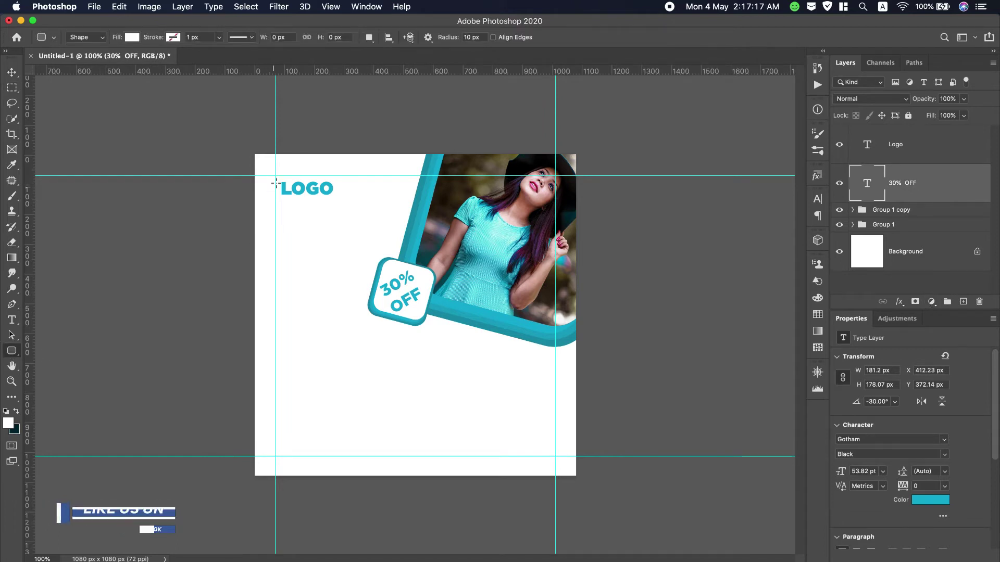
{"action": "left_click_drag", "start_coordinate": [276, 177], "coordinate": [308, 202]}
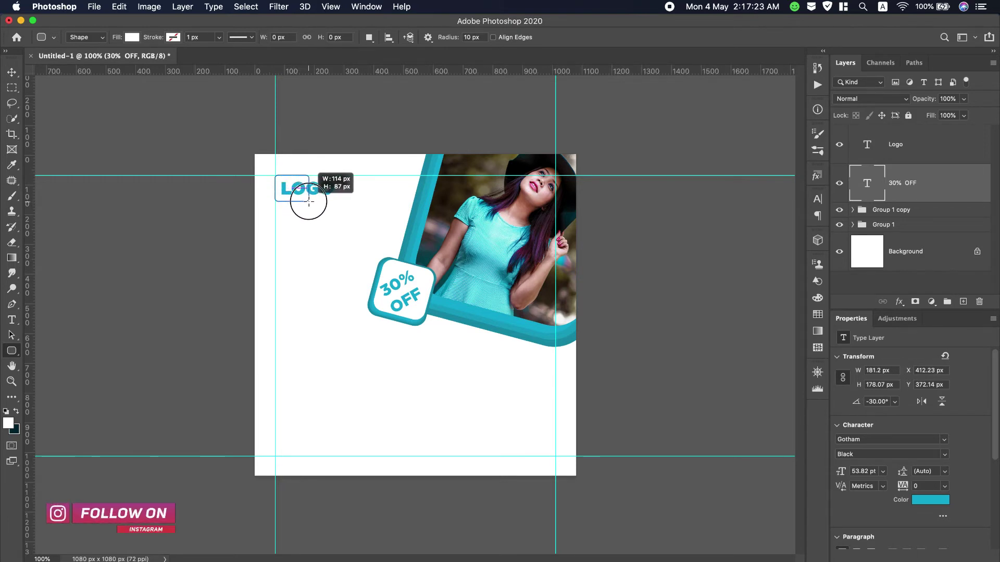
{"action": "left_click_drag", "start_coordinate": [309, 201], "coordinate": [309, 202]}
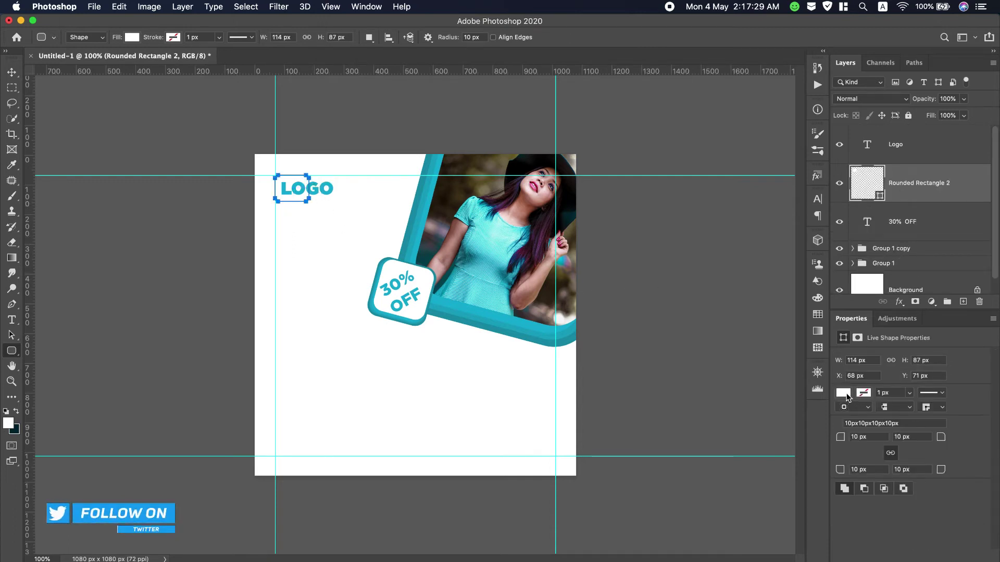
Give the rounded rectangle no fill and a 6 px teal stroke sampled from the frame.
{"action": "left_click", "coordinate": [843, 394]}
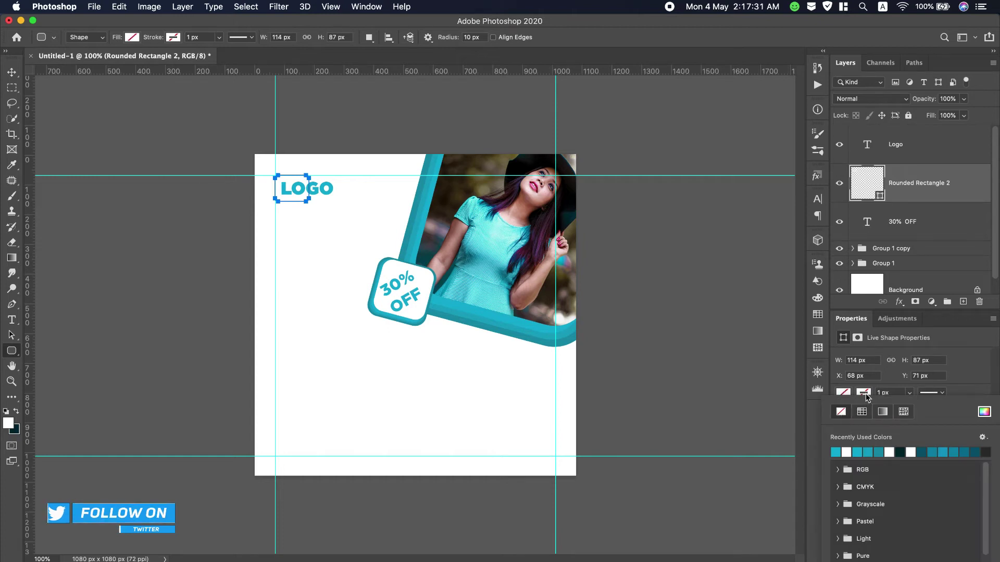
{"action": "left_click", "coordinate": [841, 412]}
{"action": "left_click", "coordinate": [864, 393]}
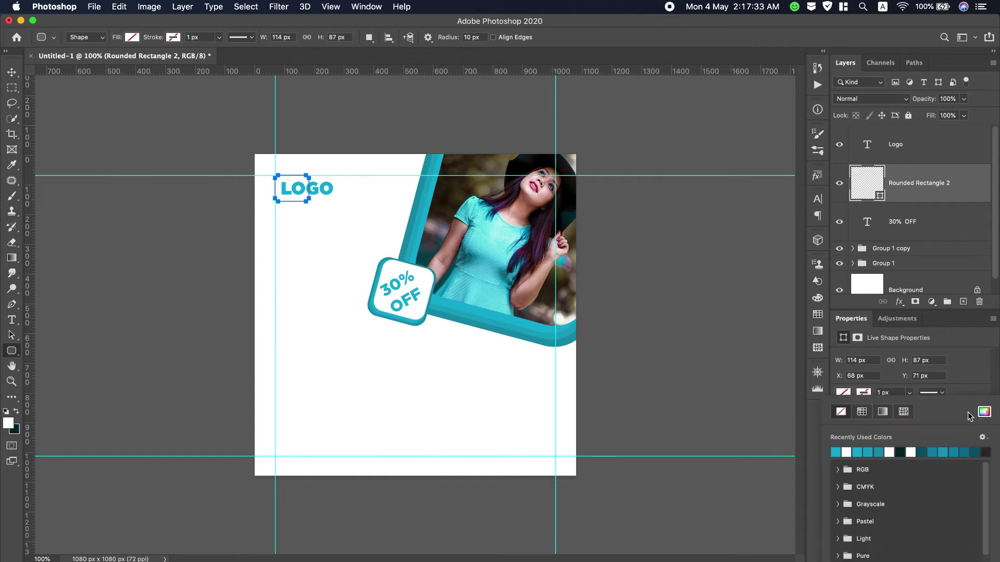
{"action": "left_click", "coordinate": [984, 413]}
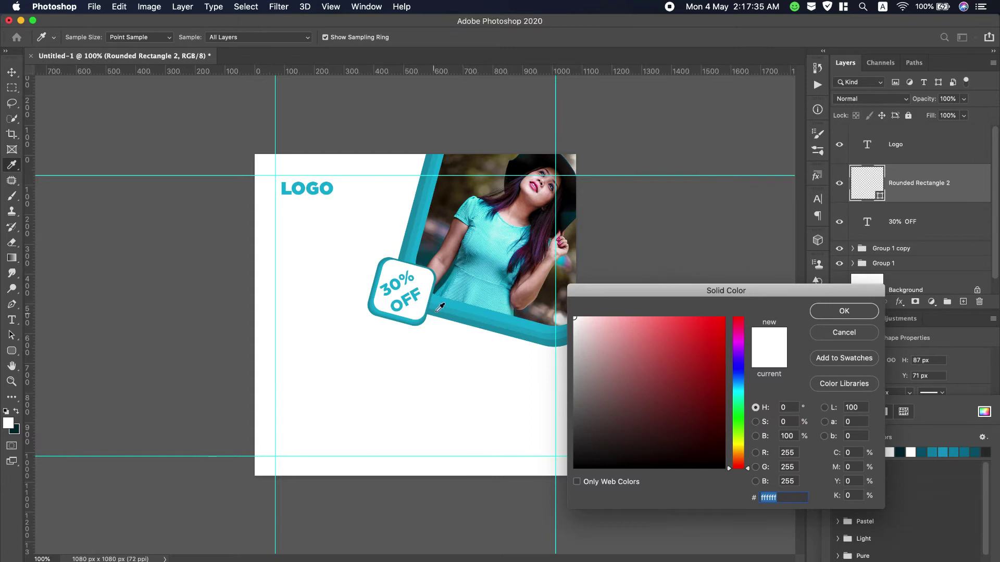
{"action": "left_click", "coordinate": [525, 306]}
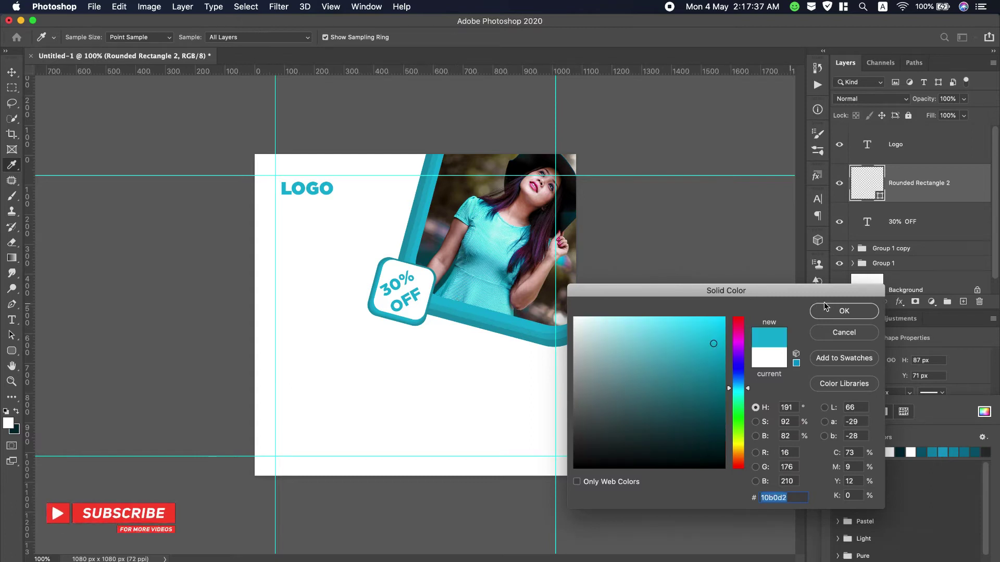
{"action": "left_click", "coordinate": [844, 311]}
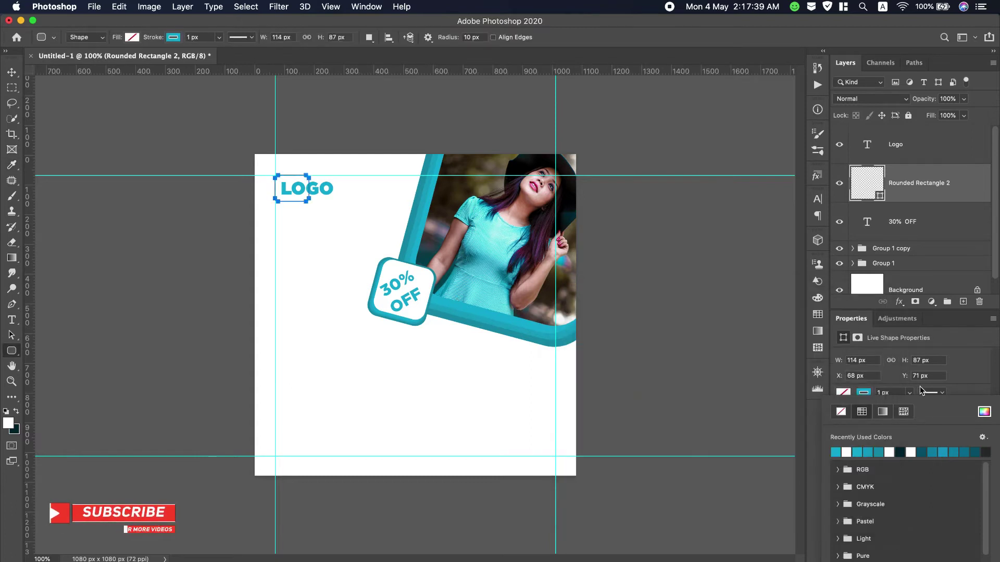
{"action": "left_click", "coordinate": [909, 398]}
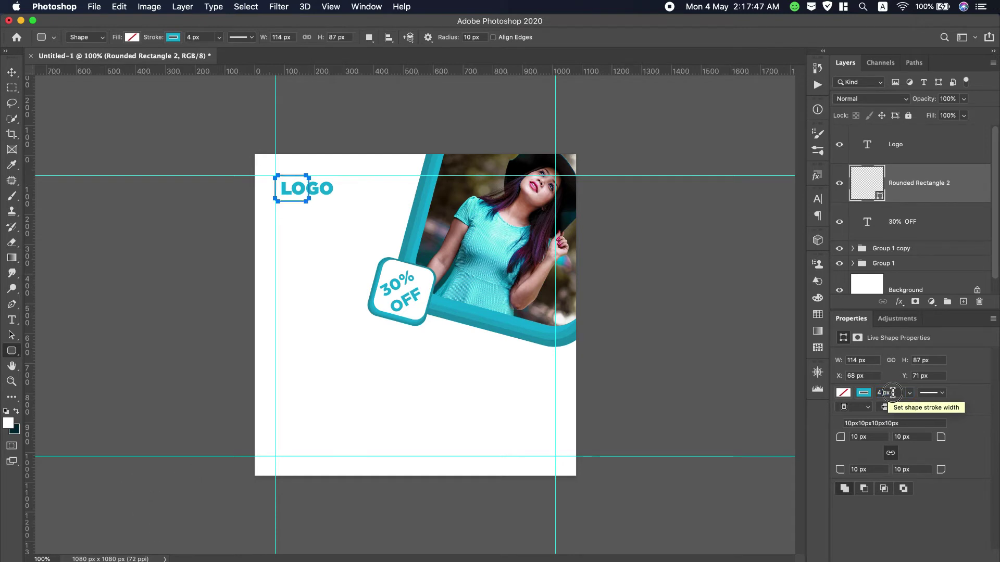
{"action": "left_click", "coordinate": [894, 393]}
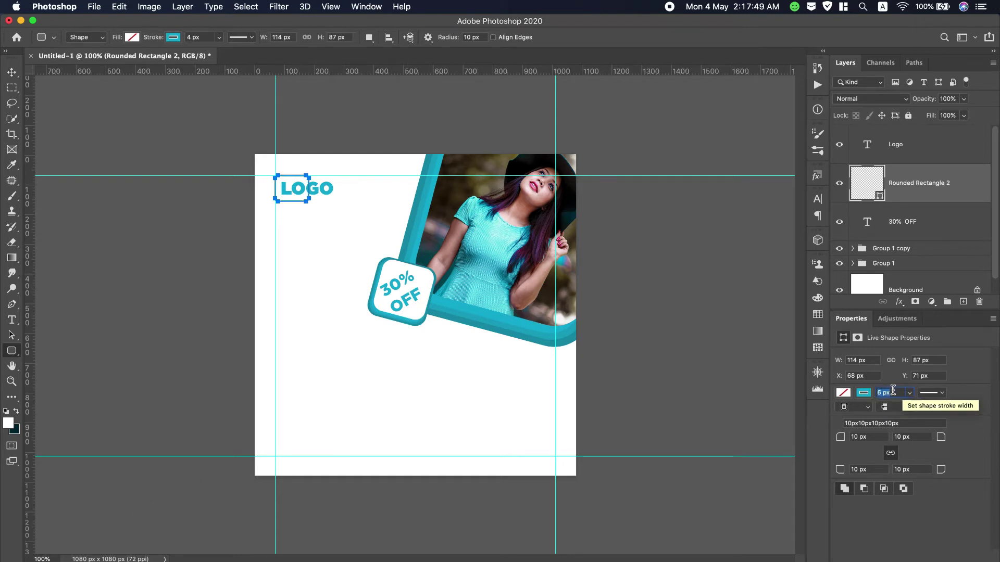
{"action": "key", "text": "Return"}
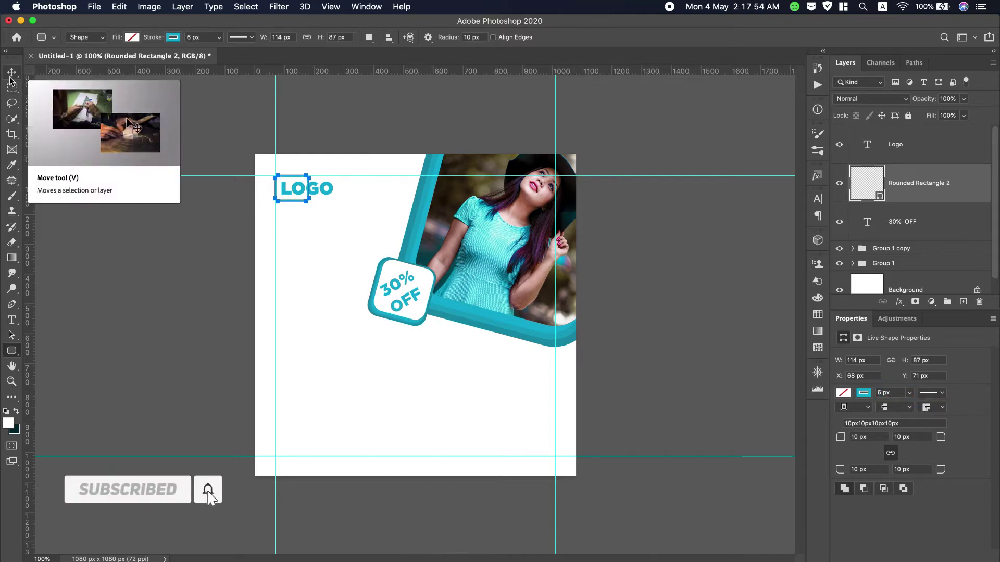
{"action": "left_click", "coordinate": [10, 79]}
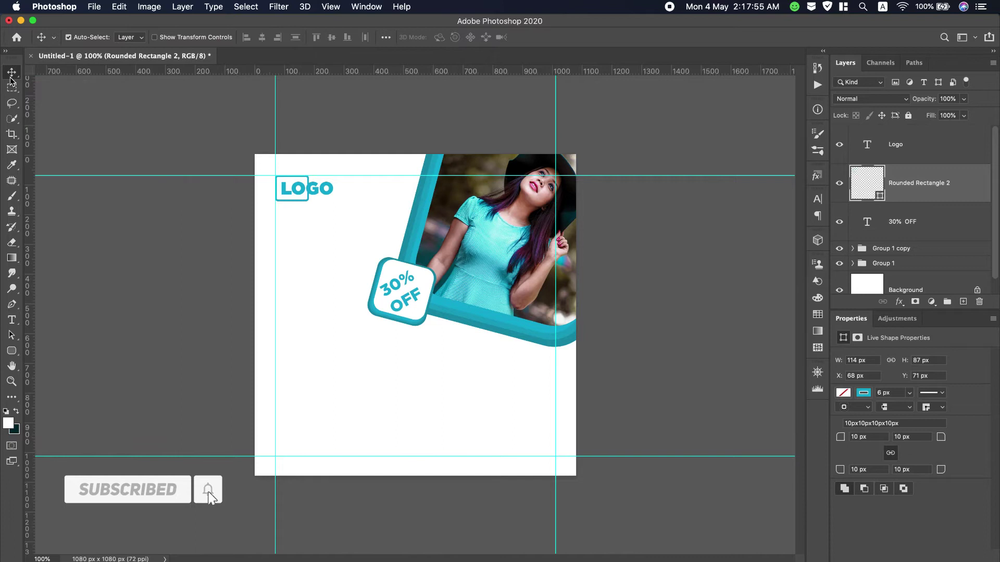
Zoom in on the LOGO area.
{"action": "left_click", "coordinate": [11, 381]}
{"action": "left_click", "coordinate": [295, 198]}
{"action": "left_click", "coordinate": [216, 185]}
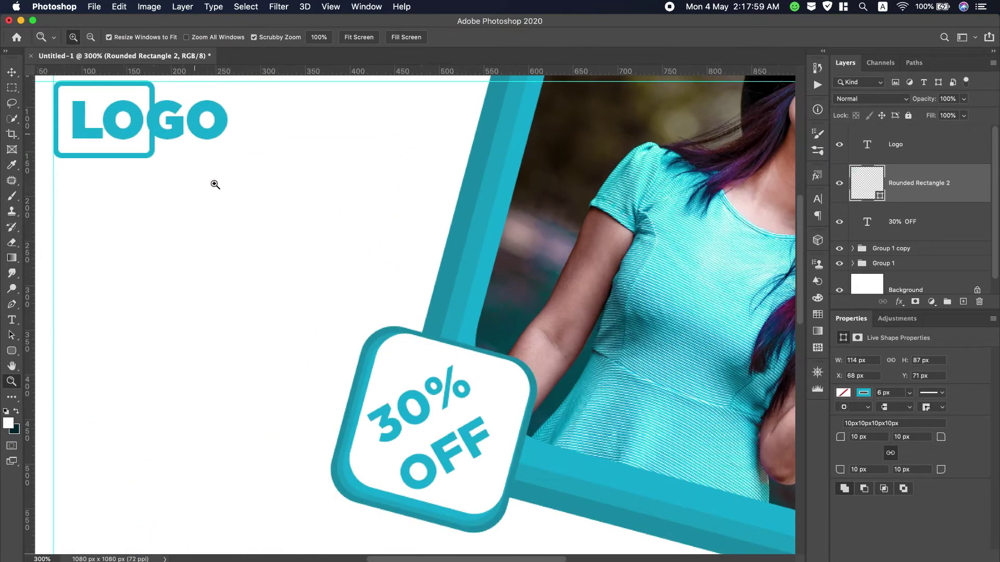
{"action": "left_click_drag", "start_coordinate": [465, 559], "coordinate": [408, 547]}
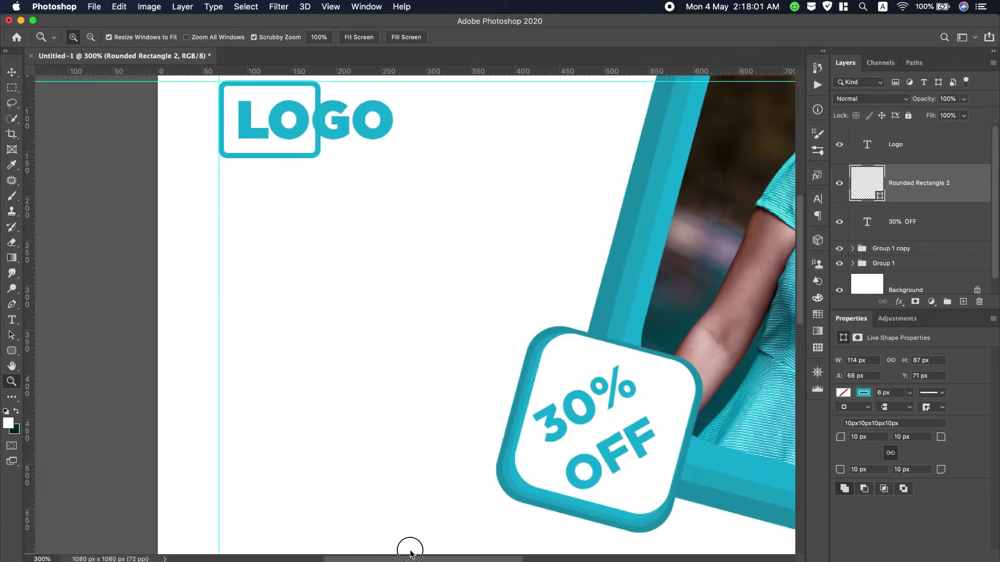
{"action": "scroll", "coordinate": [359, 301], "scroll_direction": "up", "scroll_amount": 2}
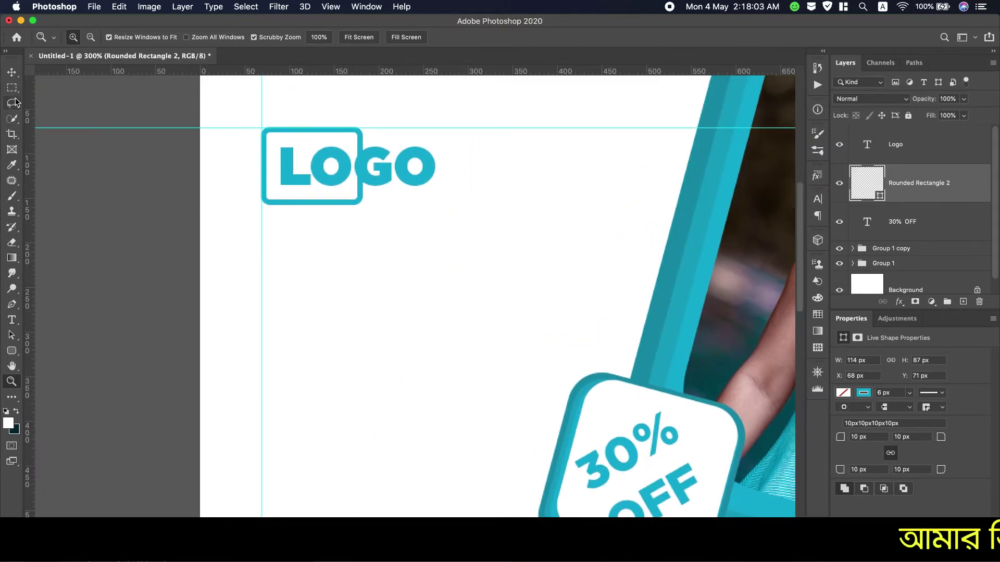
Select the outline behind OG and hide it with a layer mask.
{"action": "left_click", "coordinate": [13, 90]}
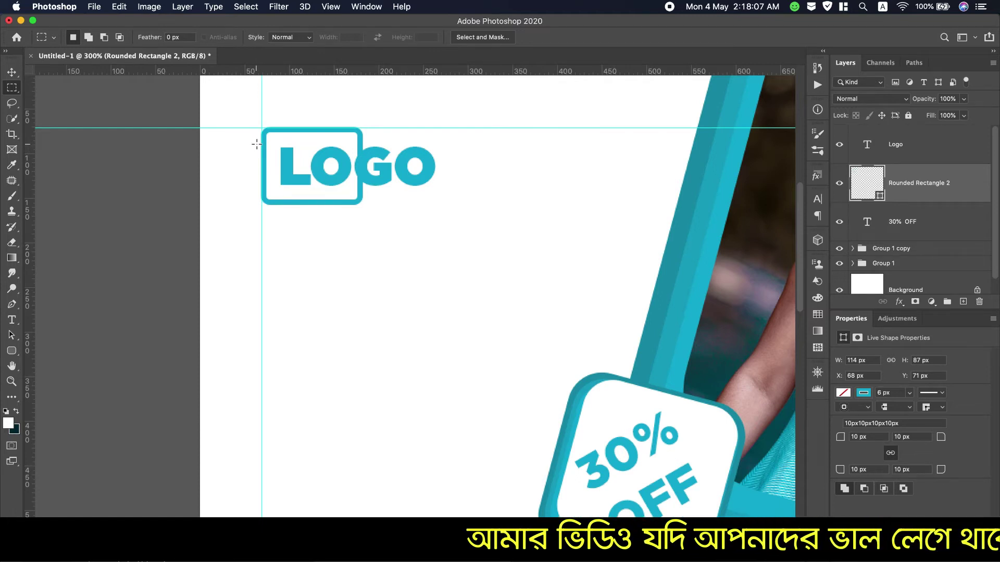
{"action": "left_click_drag", "start_coordinate": [257, 144], "coordinate": [311, 151]}
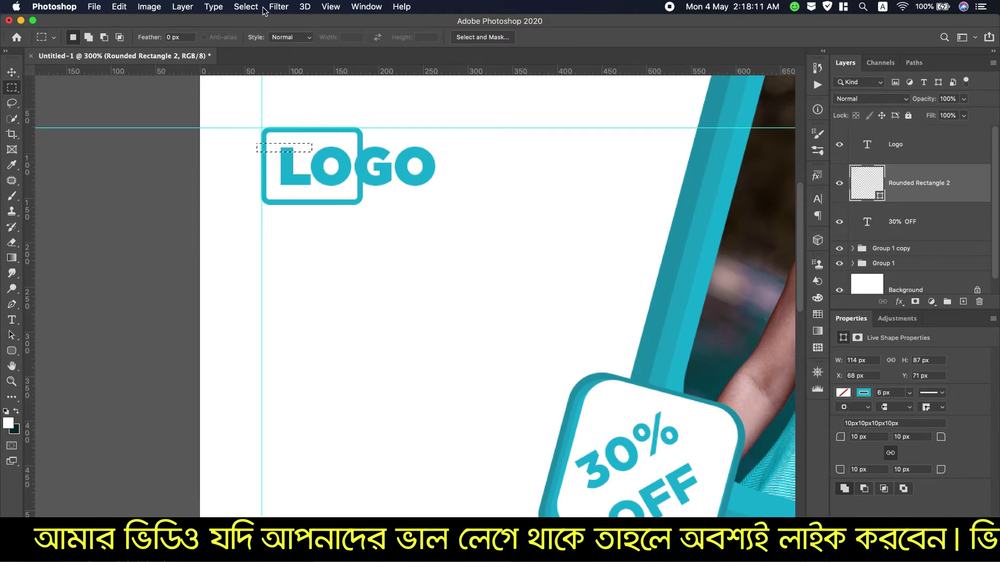
{"action": "left_click", "coordinate": [262, 7]}
{"action": "left_click", "coordinate": [256, 30]}
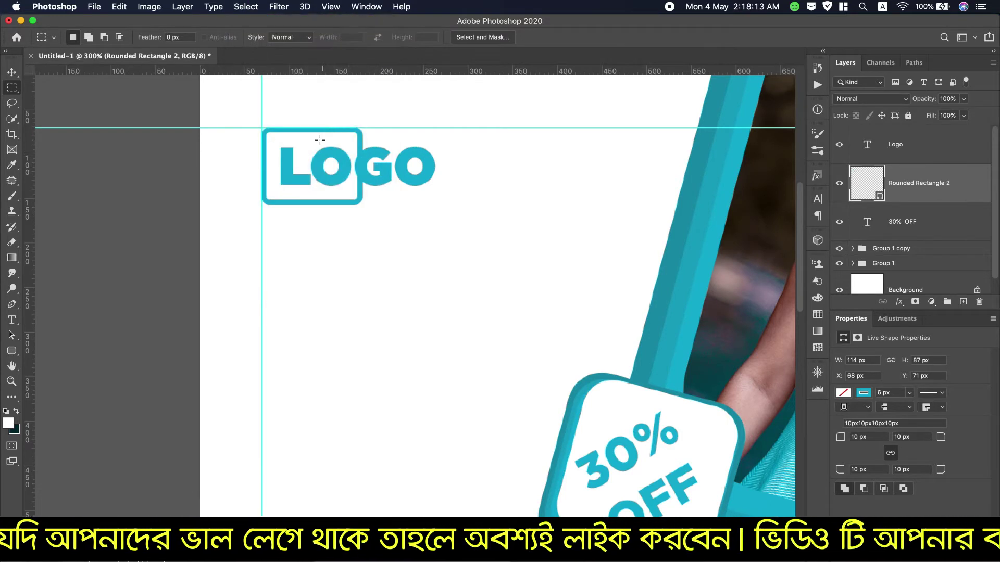
{"action": "left_click_drag", "start_coordinate": [319, 143], "coordinate": [388, 192]}
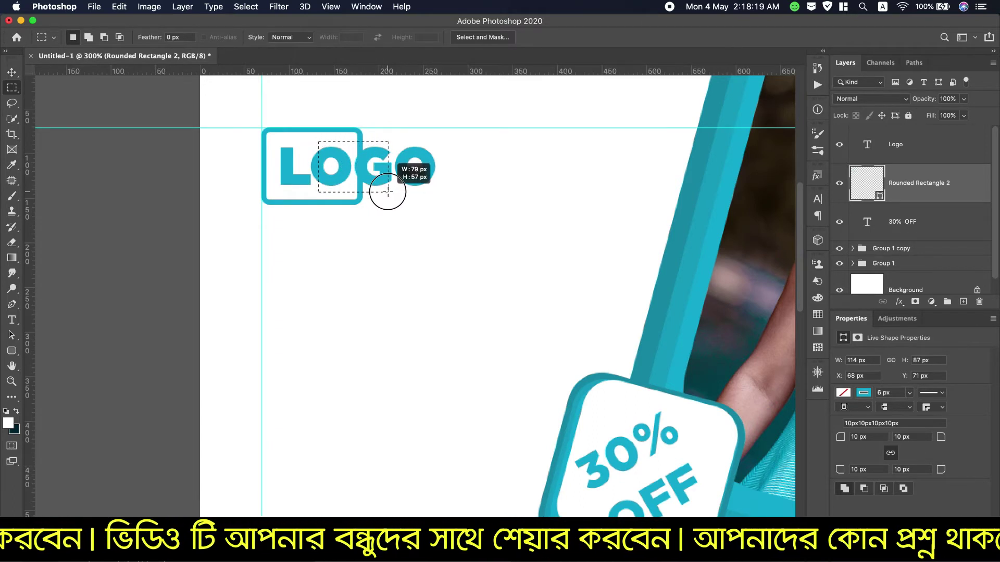
{"action": "left_click_drag", "start_coordinate": [387, 191], "coordinate": [388, 191]}
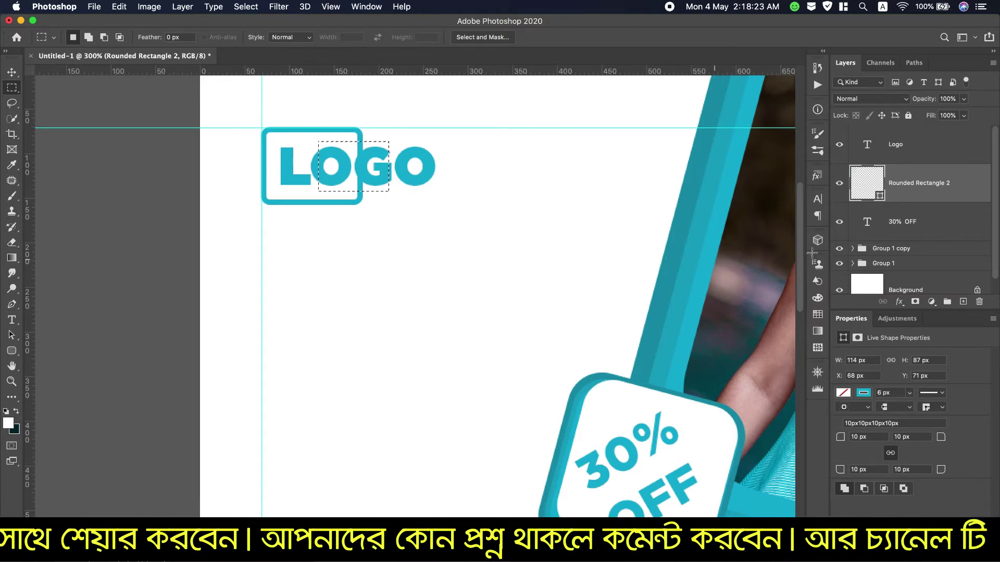
{"action": "left_click", "coordinate": [915, 301], "text": "alt"}
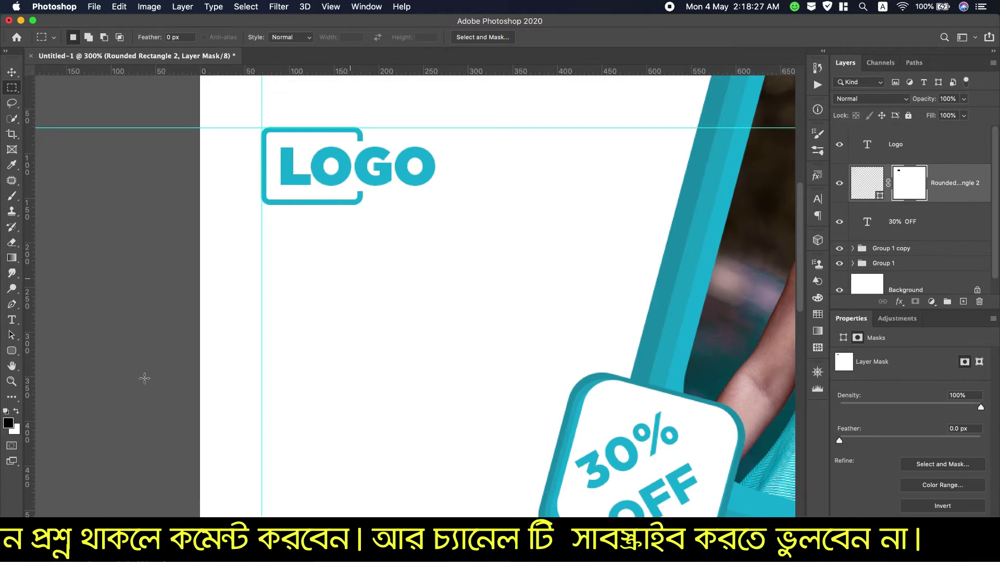
{"action": "left_click", "coordinate": [11, 382]}
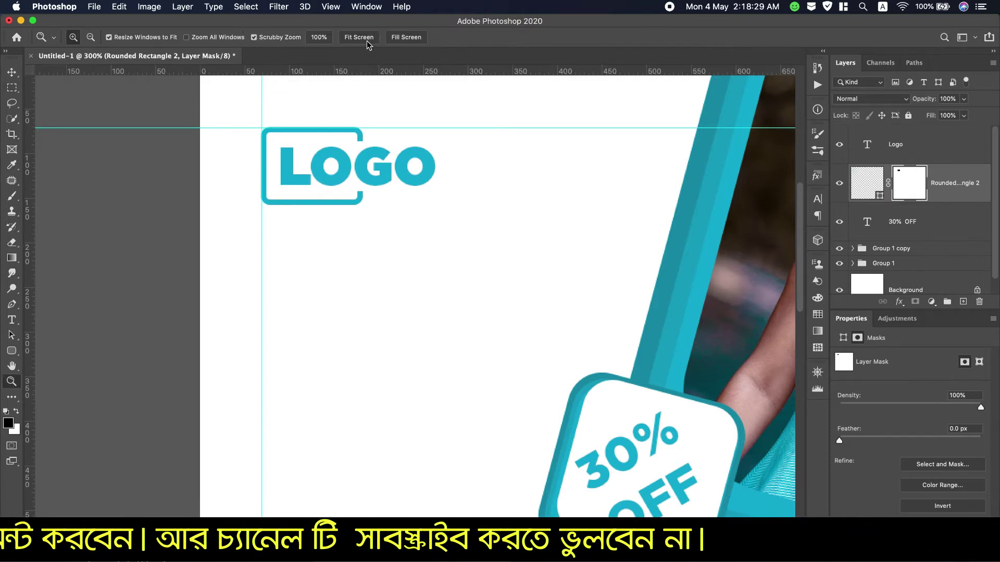
Fit the design in view and recolour LOGO to dark charcoal #2c2f2f.
{"action": "left_click", "coordinate": [367, 40]}
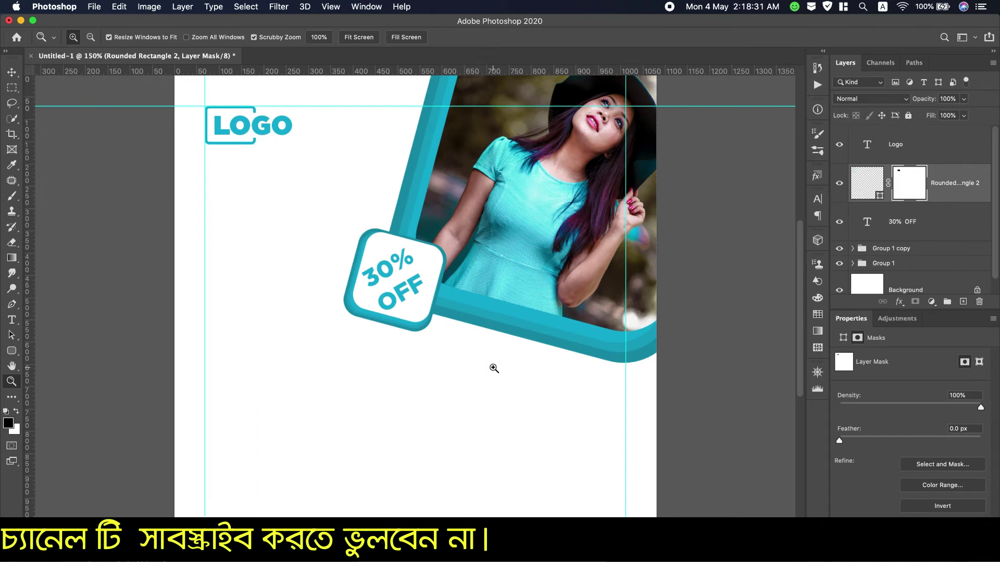
{"action": "double_click", "coordinate": [868, 145]}
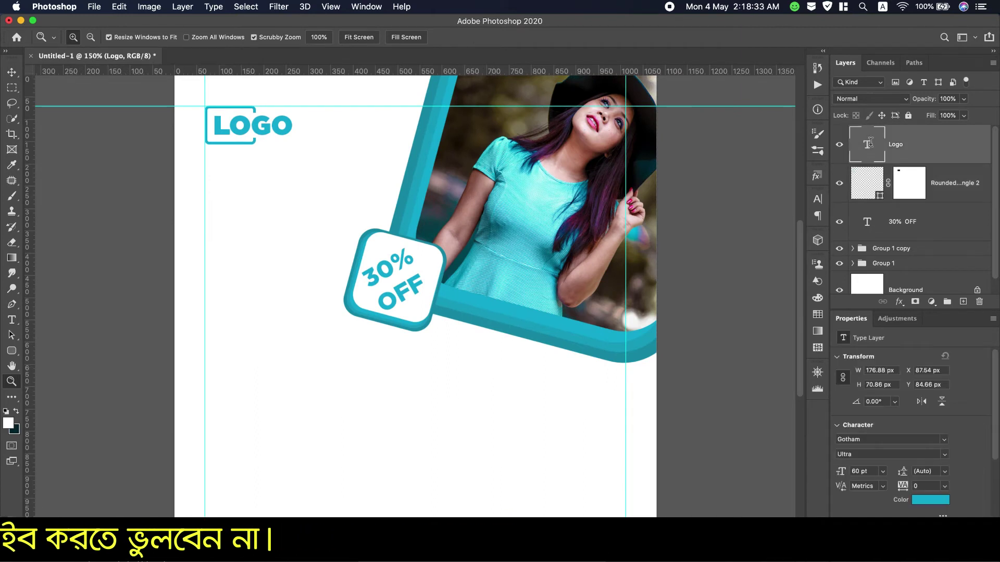
{"action": "left_click", "coordinate": [485, 37]}
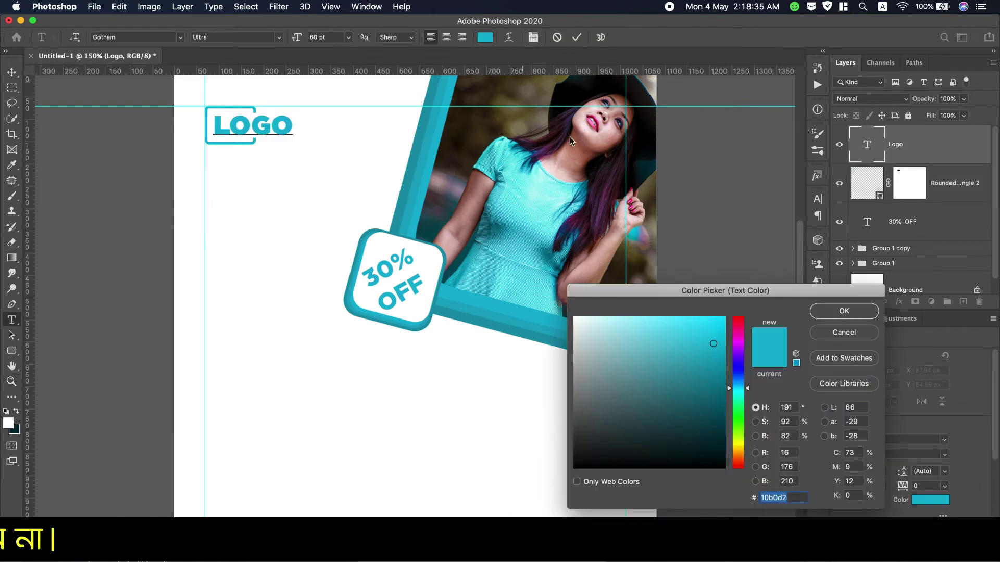
{"action": "left_click", "coordinate": [648, 153]}
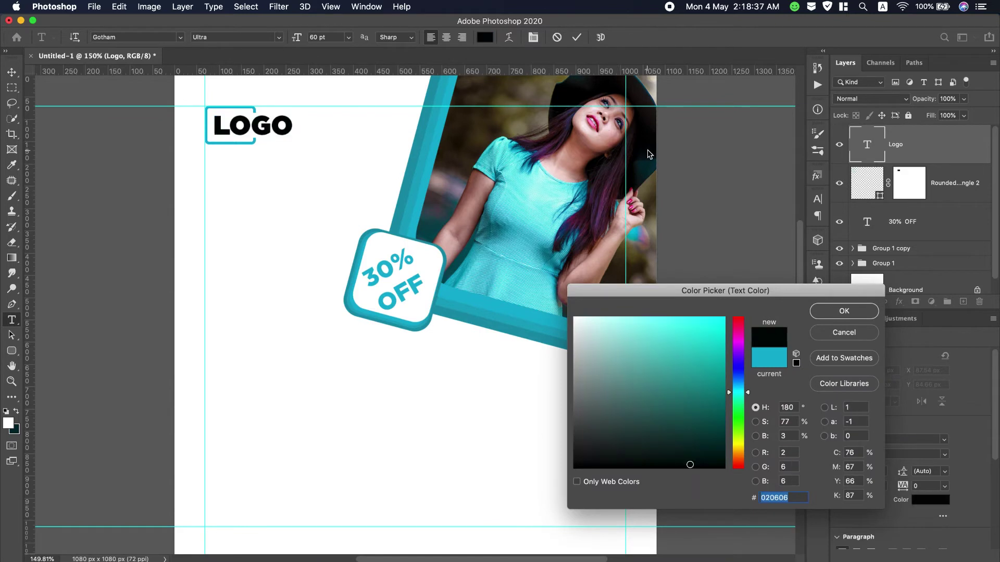
{"action": "left_click", "coordinate": [584, 439]}
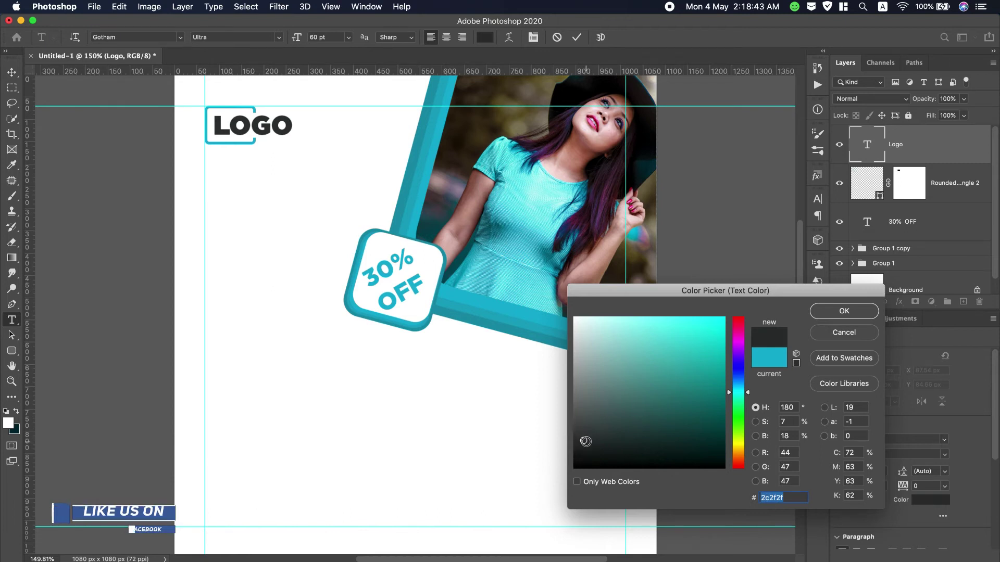
{"action": "left_click", "coordinate": [844, 312]}
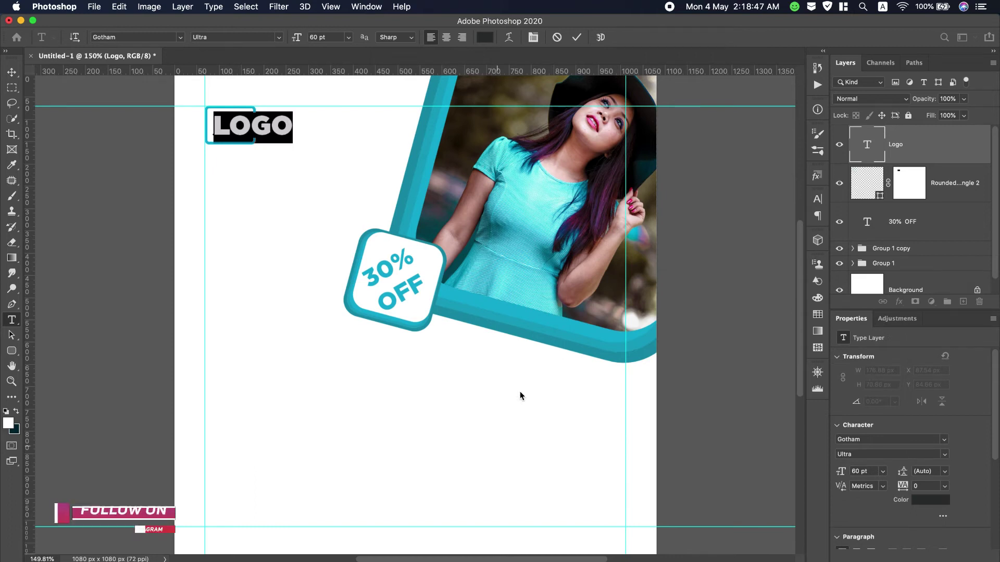
{"action": "scroll", "coordinate": [667, 2], "scroll_direction": "down", "scroll_amount": 2}
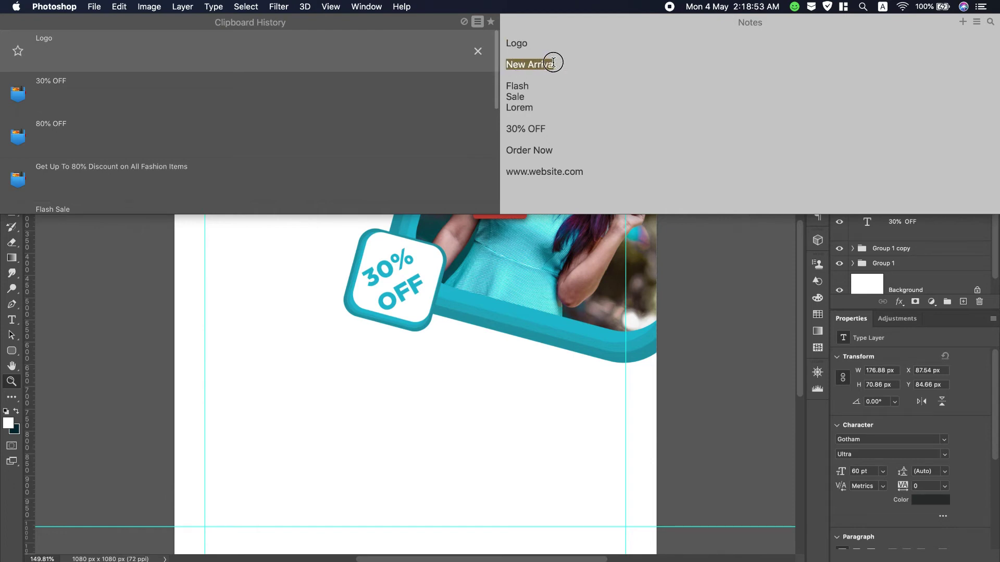
Paste 'New Arrival' from Notes into a new text layer below the photo frame.
{"action": "right_click", "coordinate": [532, 64]}
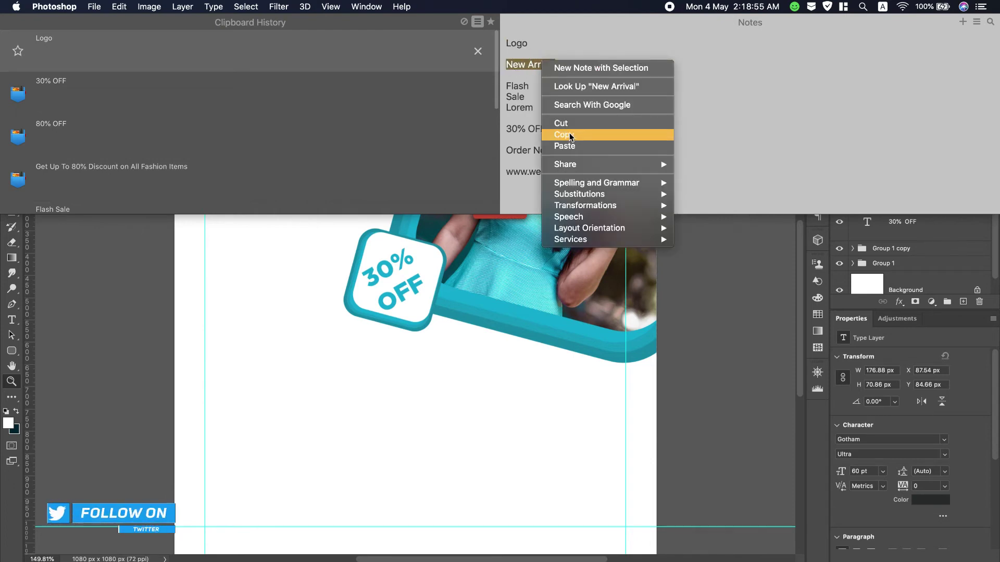
{"action": "left_click", "coordinate": [552, 136]}
{"action": "left_click", "coordinate": [12, 319]}
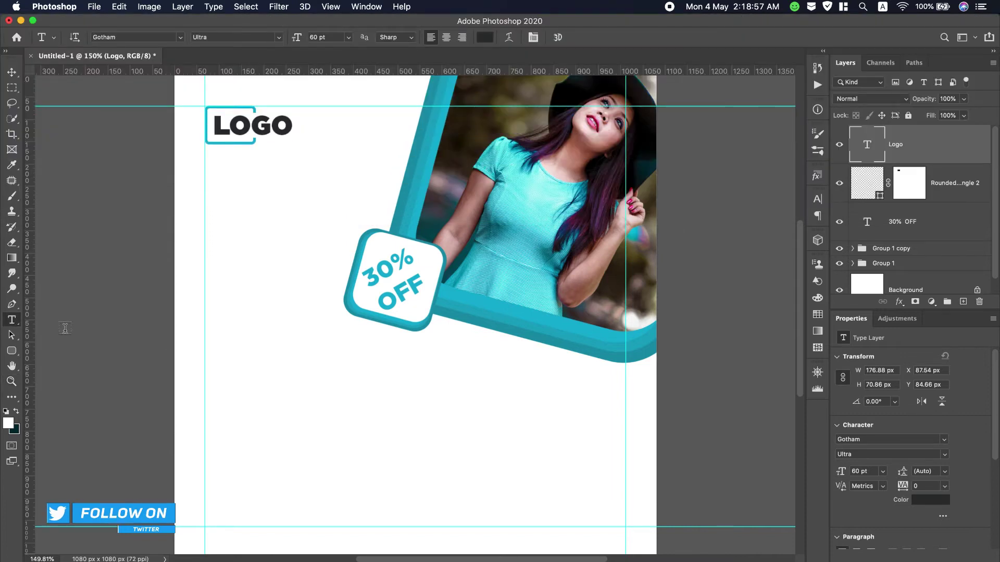
{"action": "left_click", "coordinate": [293, 384]}
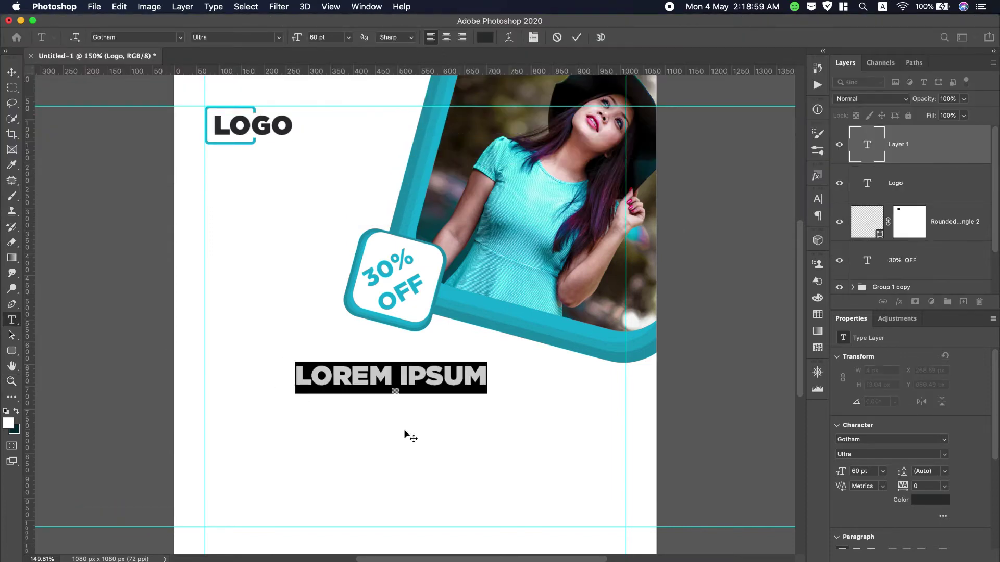
{"action": "type", "text": "NEW ARRIVAL"}
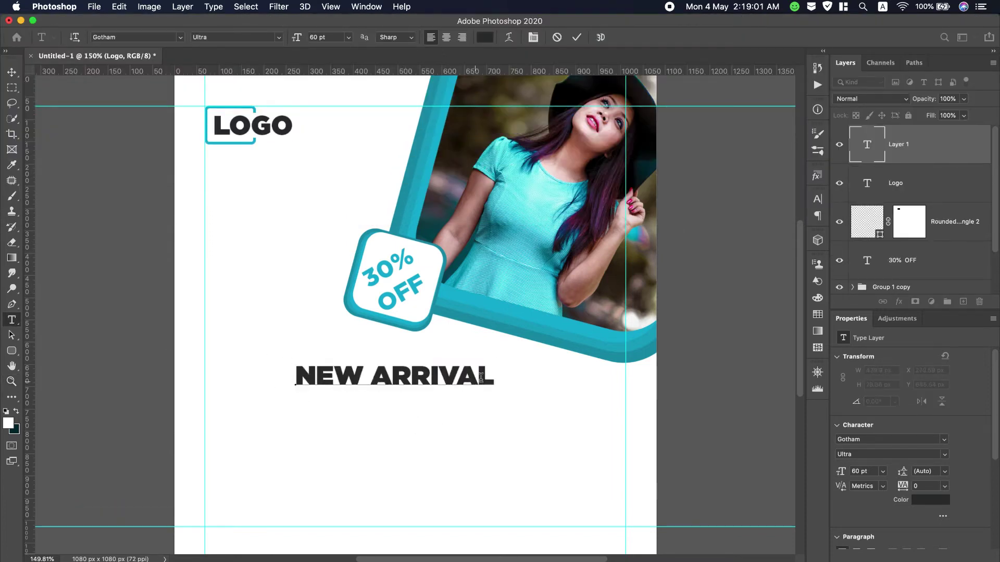
Set the NEW ARRIVAL text to Gotham Bold at 44 pt.
{"action": "left_click_drag", "start_coordinate": [494, 375], "coordinate": [281, 367]}
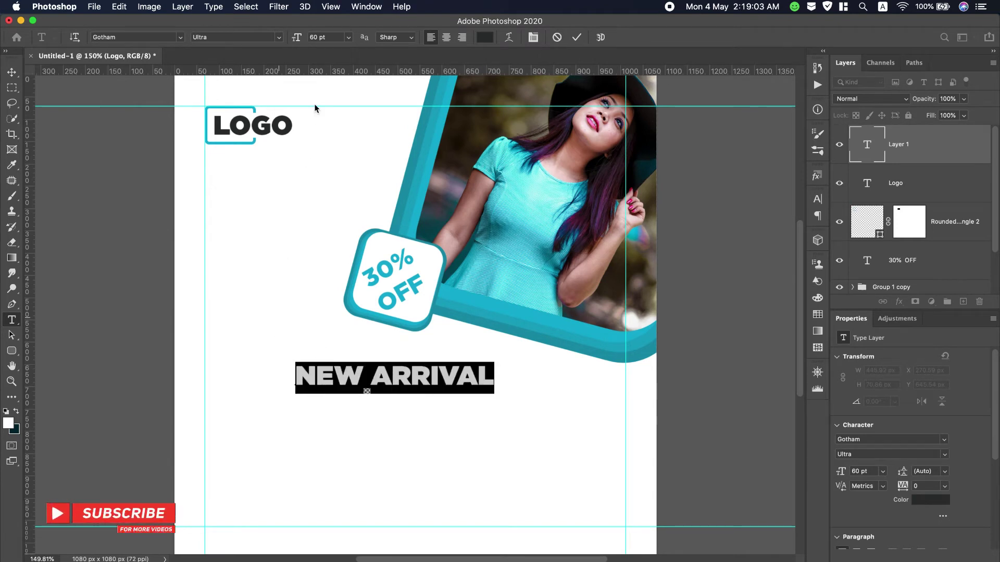
{"action": "left_click", "coordinate": [278, 37]}
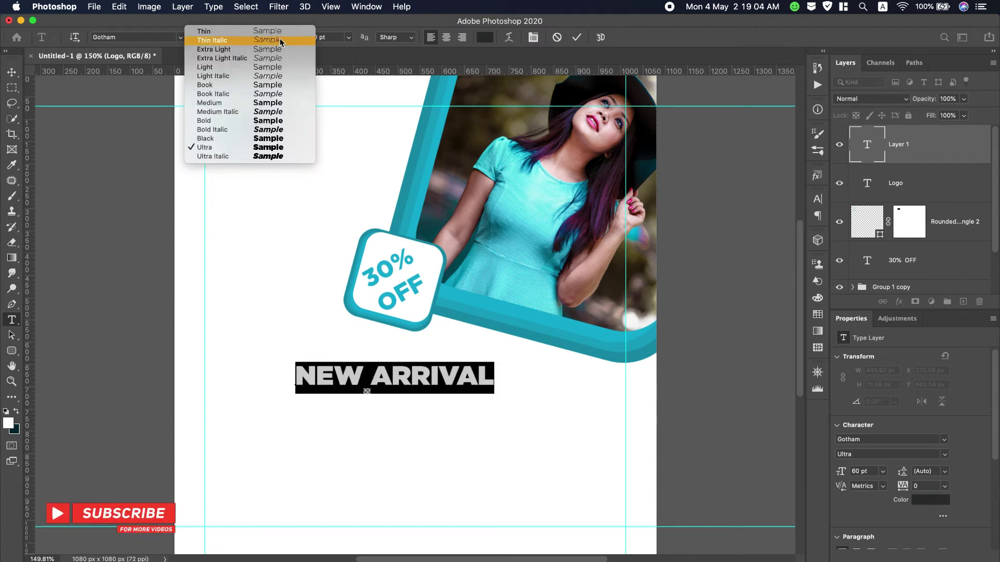
{"action": "left_click", "coordinate": [226, 139]}
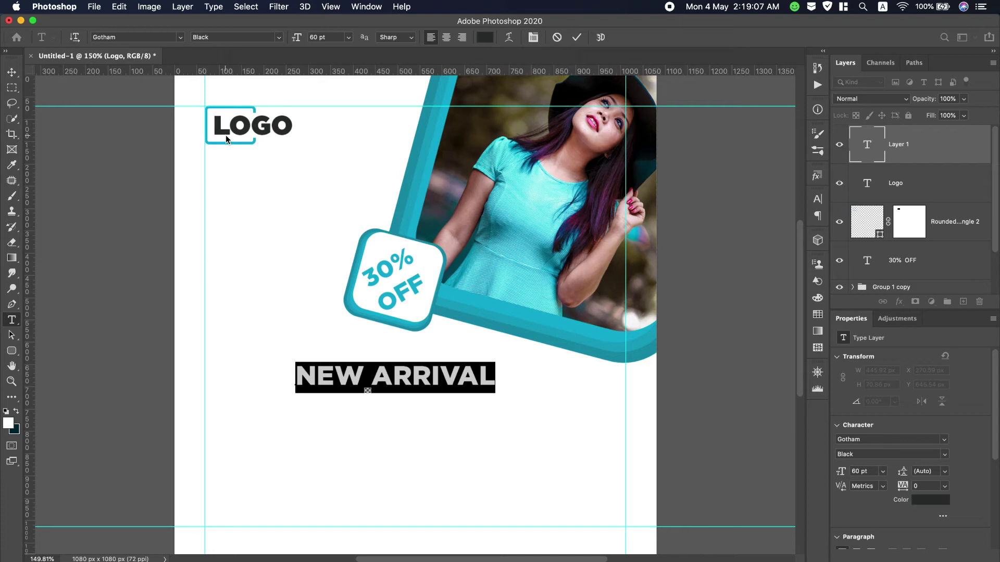
{"action": "left_click_drag", "start_coordinate": [296, 40], "coordinate": [283, 41]}
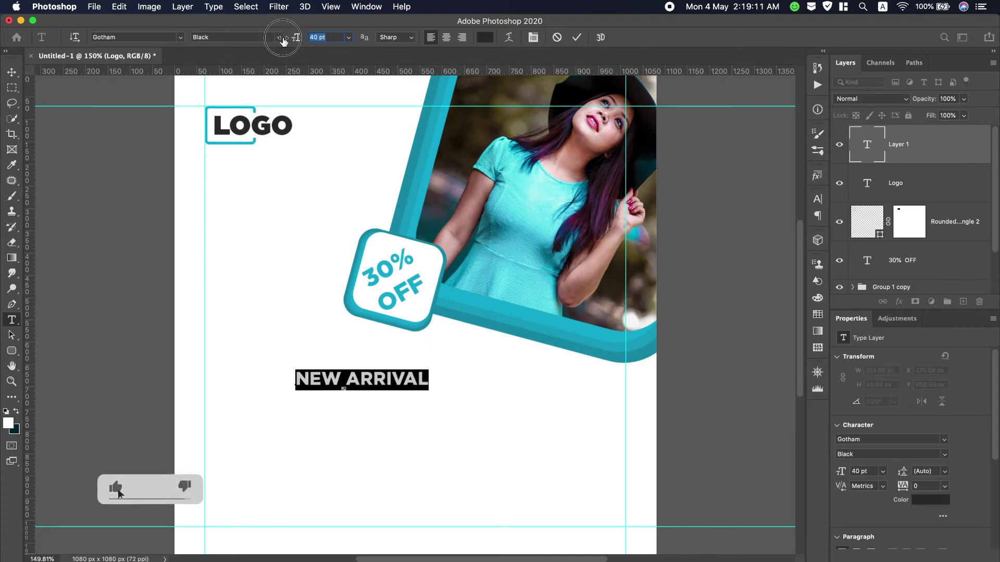
{"action": "left_click", "coordinate": [282, 42]}
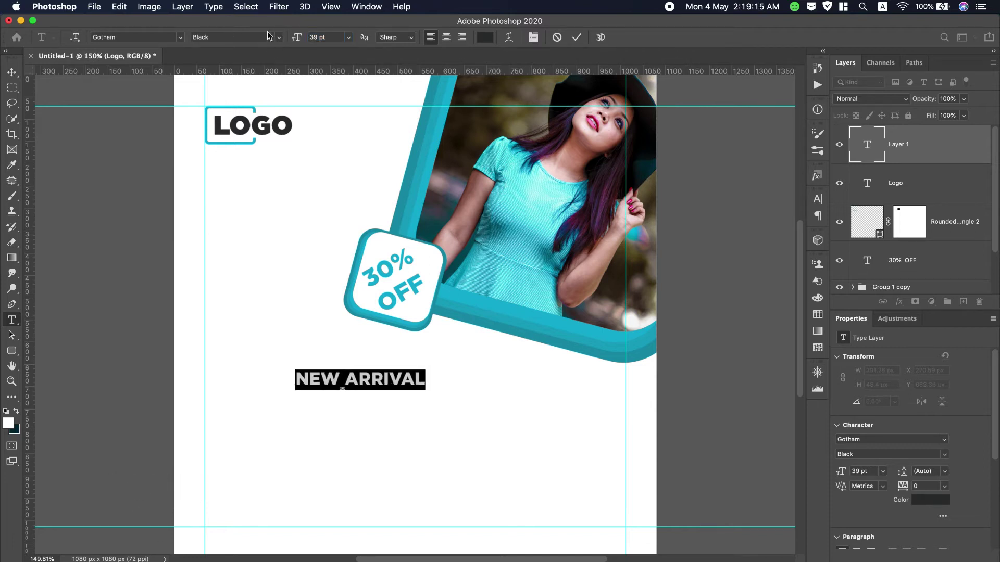
{"action": "left_click", "coordinate": [280, 38]}
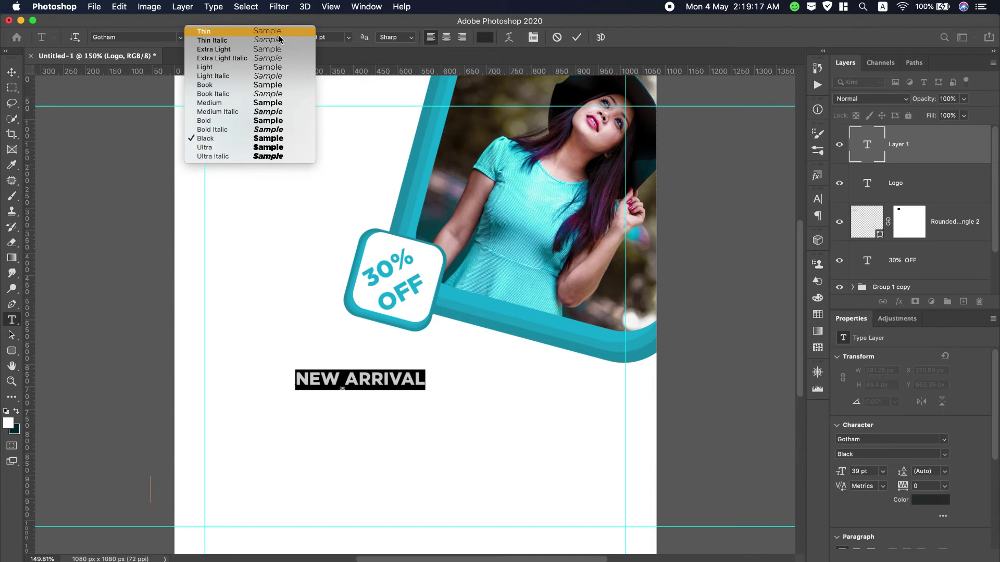
{"action": "left_click", "coordinate": [251, 121]}
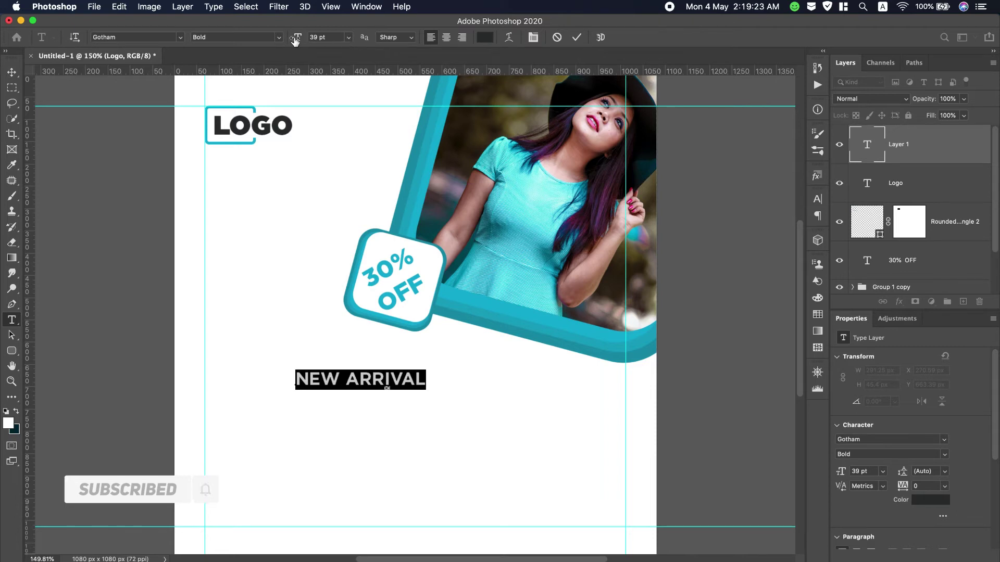
{"action": "left_click_drag", "start_coordinate": [295, 41], "coordinate": [298, 40]}
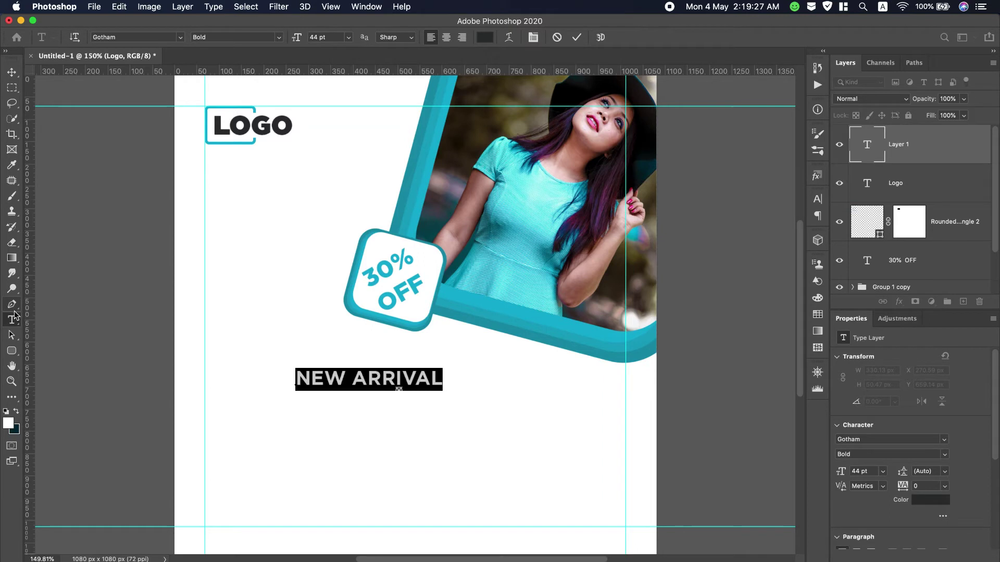
{"action": "right_click", "coordinate": [15, 356]}
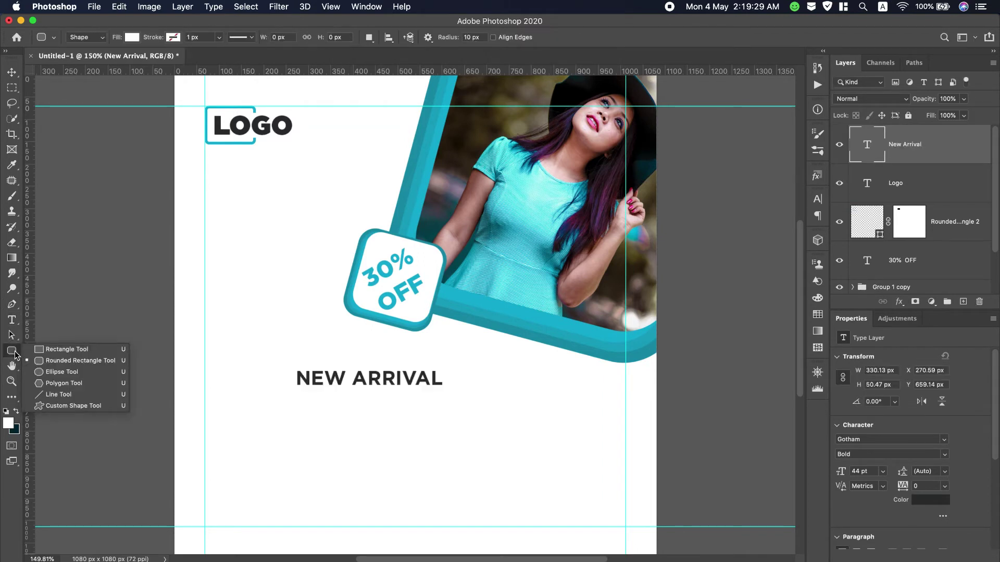
Draw a small rectangle right of NEW ARRIVAL and resize it to about 61 × 30 px.
{"action": "left_click", "coordinate": [57, 350]}
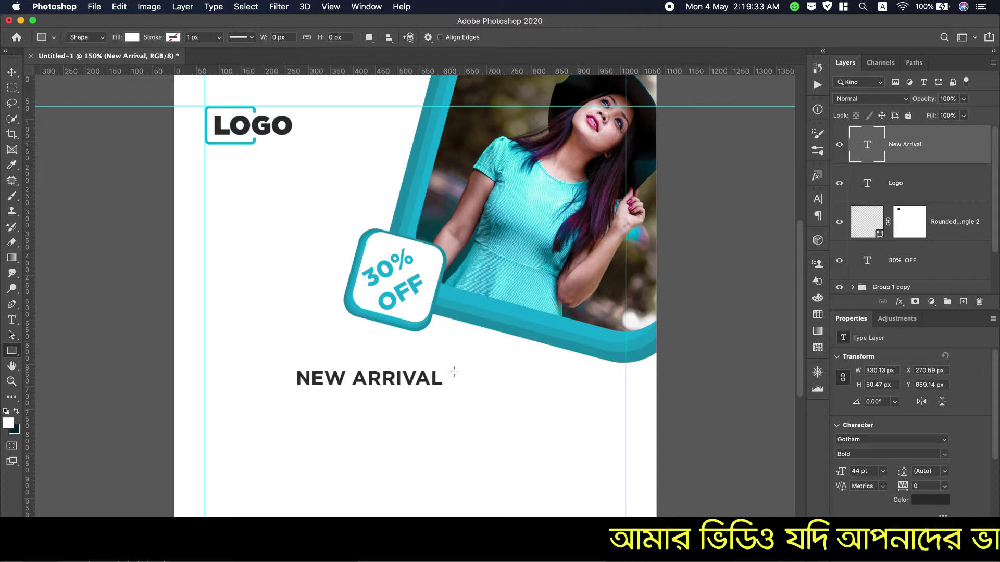
{"action": "left_click_drag", "start_coordinate": [450, 371], "coordinate": [478, 385]}
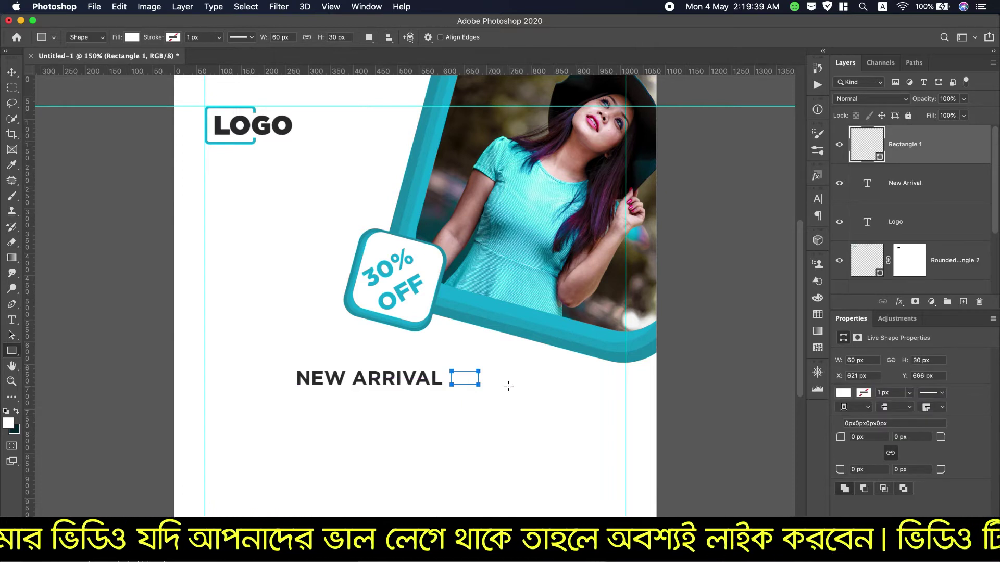
{"action": "key", "text": "ctrl+t"}
{"action": "left_click_drag", "start_coordinate": [464, 371], "coordinate": [465, 368]}
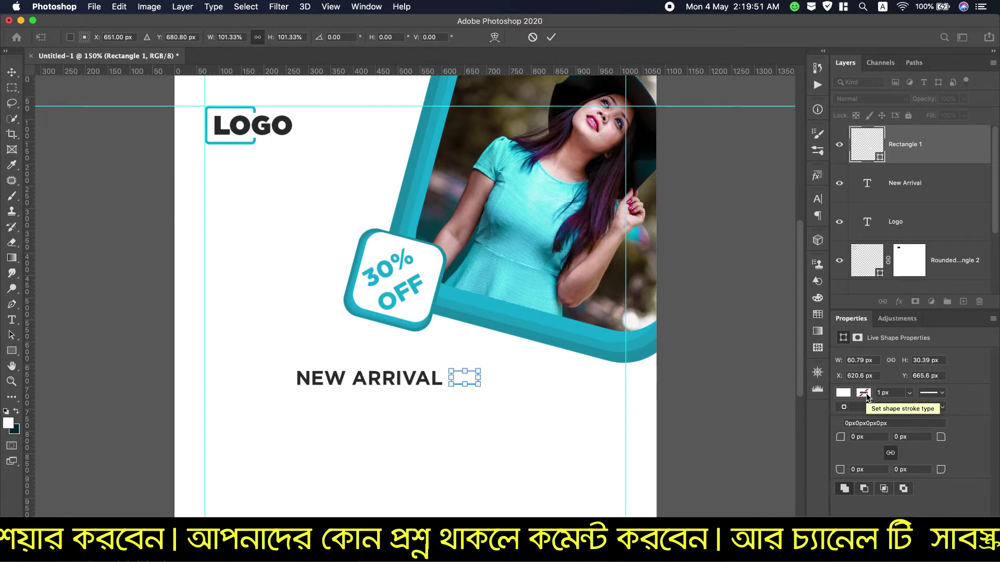
{"action": "left_click", "coordinate": [550, 38]}
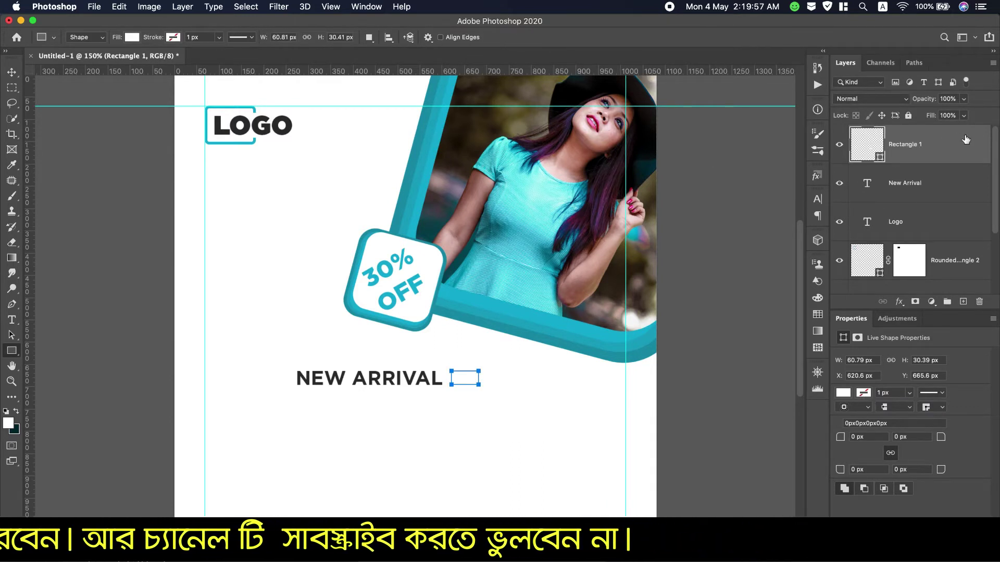
Turn on a Gradient Overlay in the rectangle's layer style and bring up the gradient editor.
{"action": "double_click", "coordinate": [966, 140]}
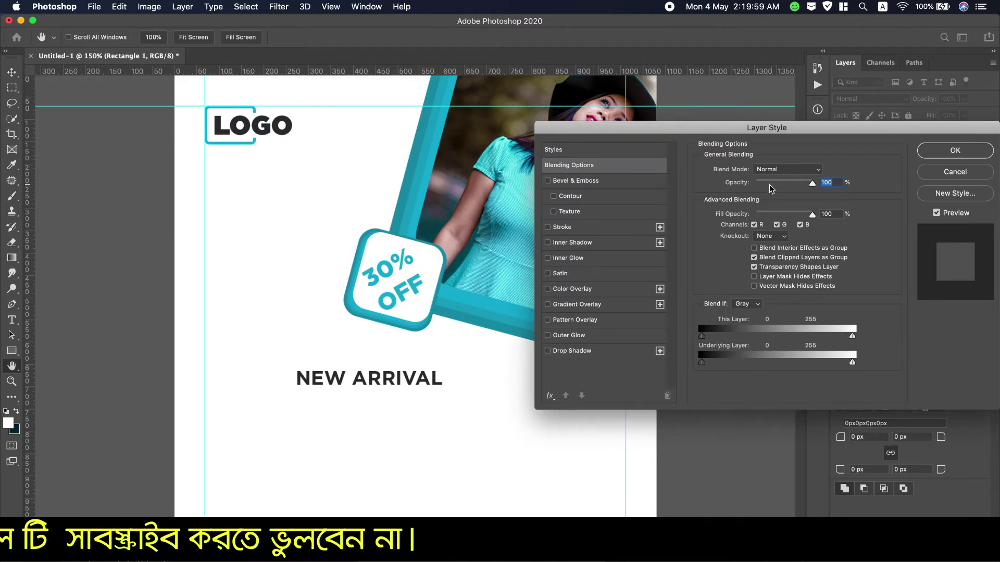
{"action": "left_click_drag", "start_coordinate": [690, 130], "coordinate": [727, 122]}
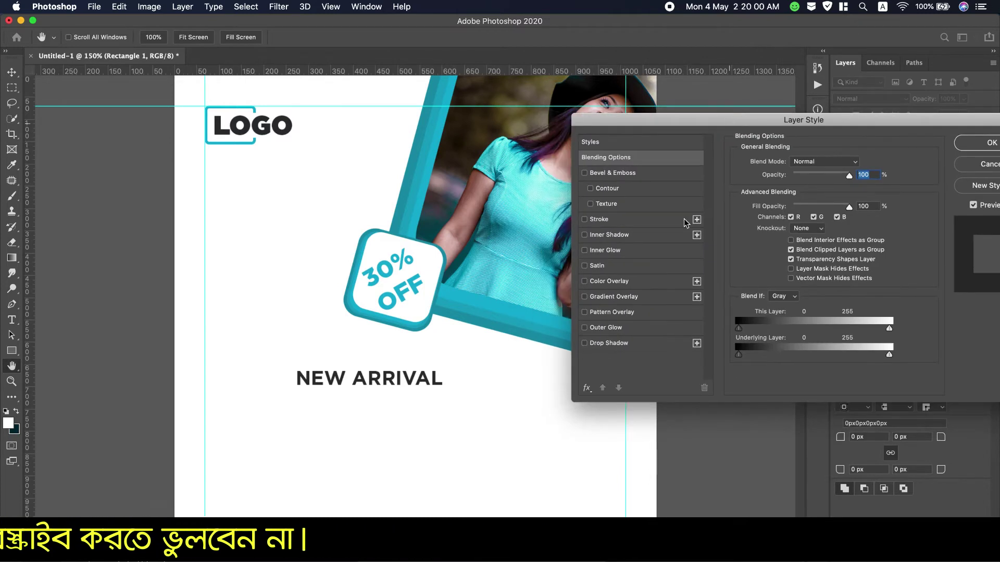
{"action": "left_click", "coordinate": [597, 298]}
{"action": "left_click", "coordinate": [838, 193]}
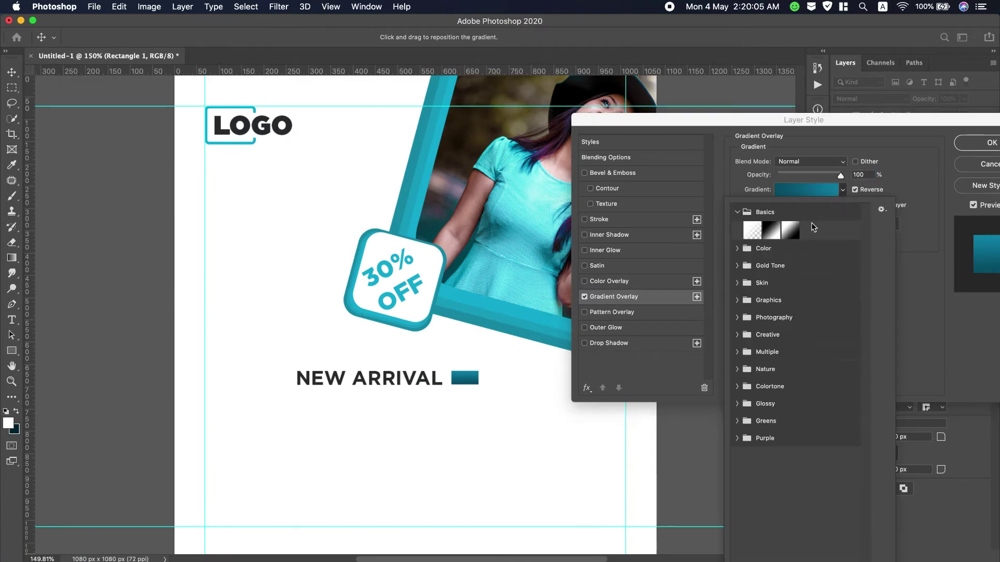
{"action": "left_click", "coordinate": [875, 142]}
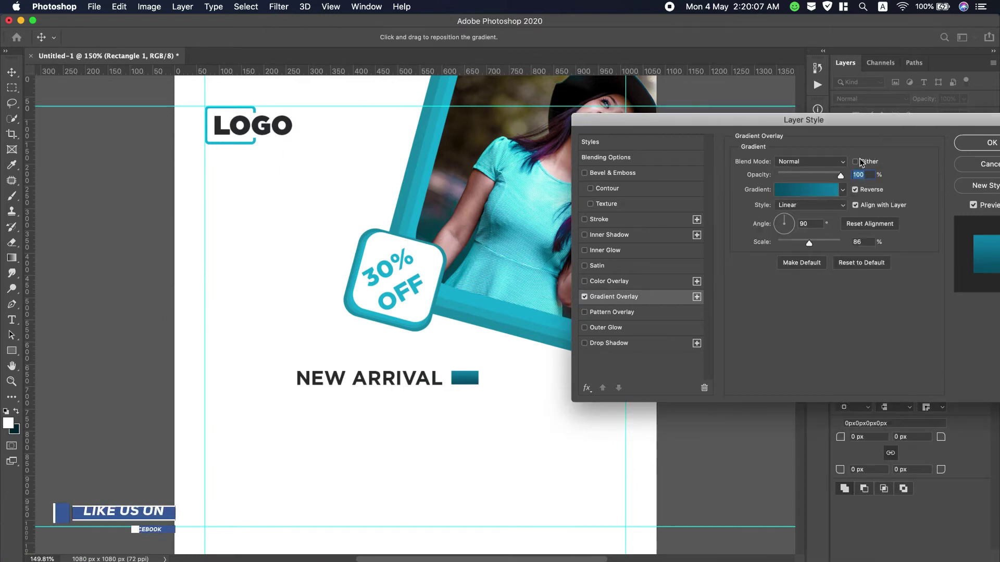
{"action": "left_click", "coordinate": [811, 191]}
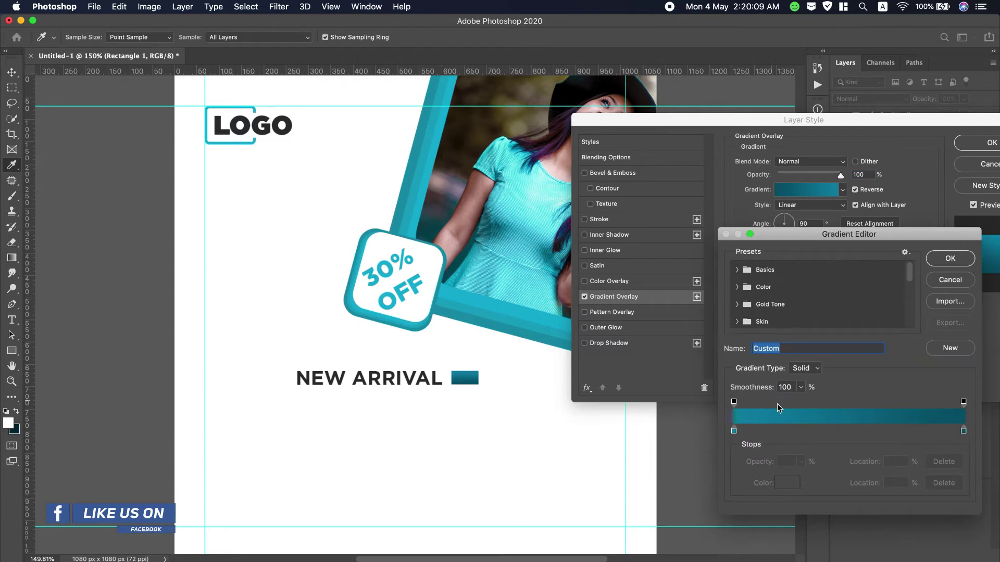
Place the gradient's right stop at 97%, midpoint at 56%, and left stop at 18%.
{"action": "left_click_drag", "start_coordinate": [964, 430], "coordinate": [957, 431]}
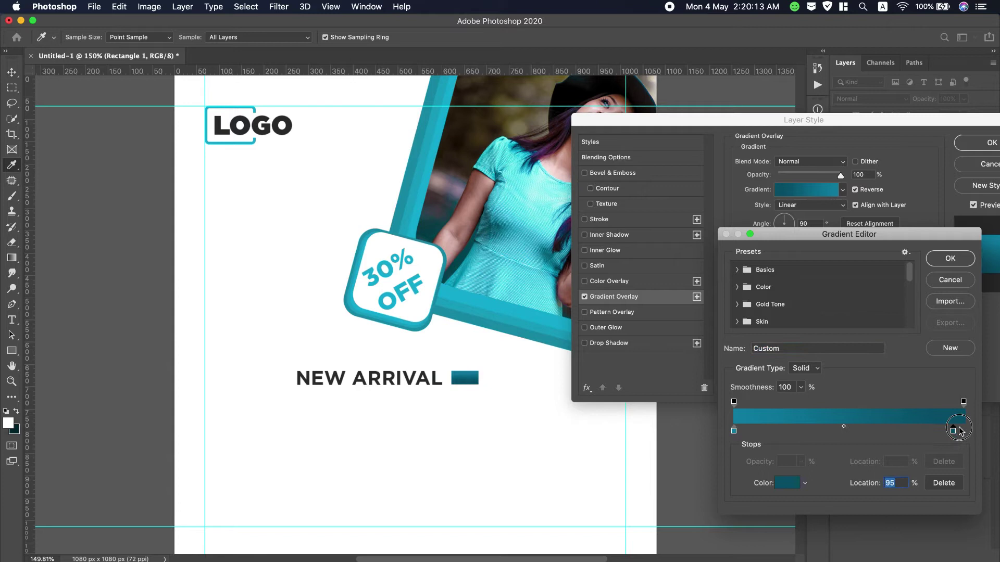
{"action": "left_click_drag", "start_coordinate": [849, 427], "coordinate": [863, 427]}
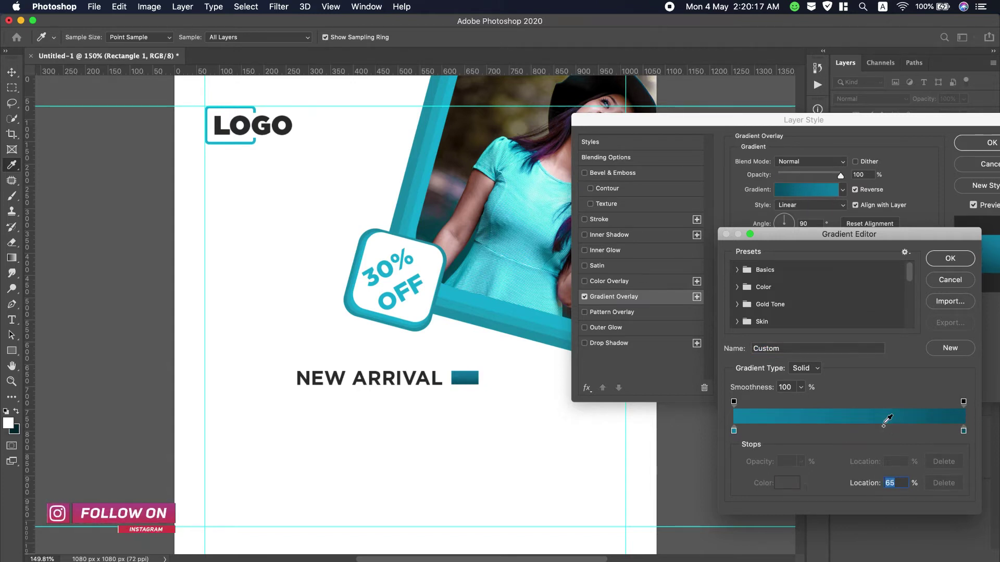
{"action": "left_click", "coordinate": [733, 431]}
{"action": "left_click_drag", "start_coordinate": [740, 431], "coordinate": [775, 432]}
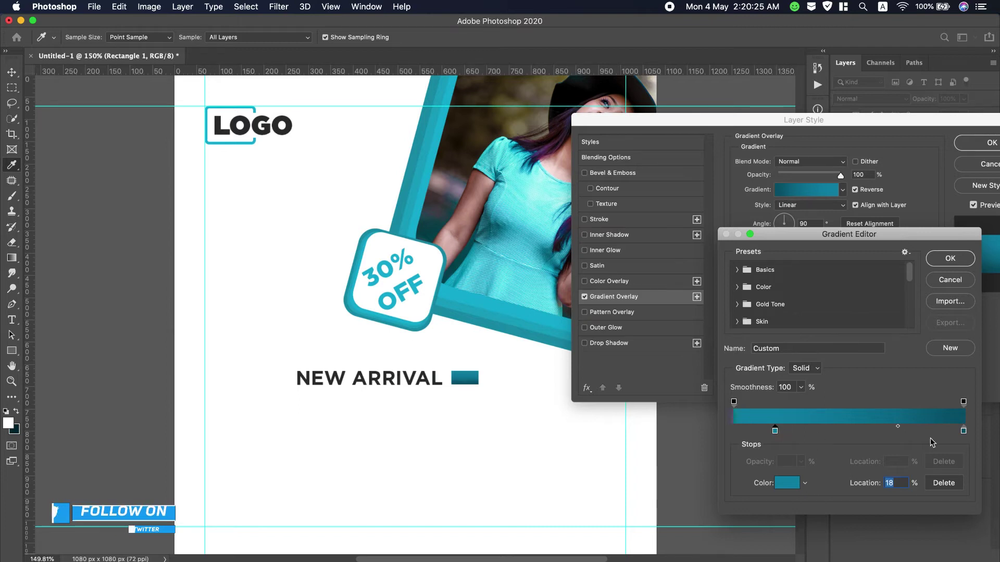
Colour the right stop with the frame teal and the left stop with the shirt's light teal.
{"action": "left_click", "coordinate": [784, 484]}
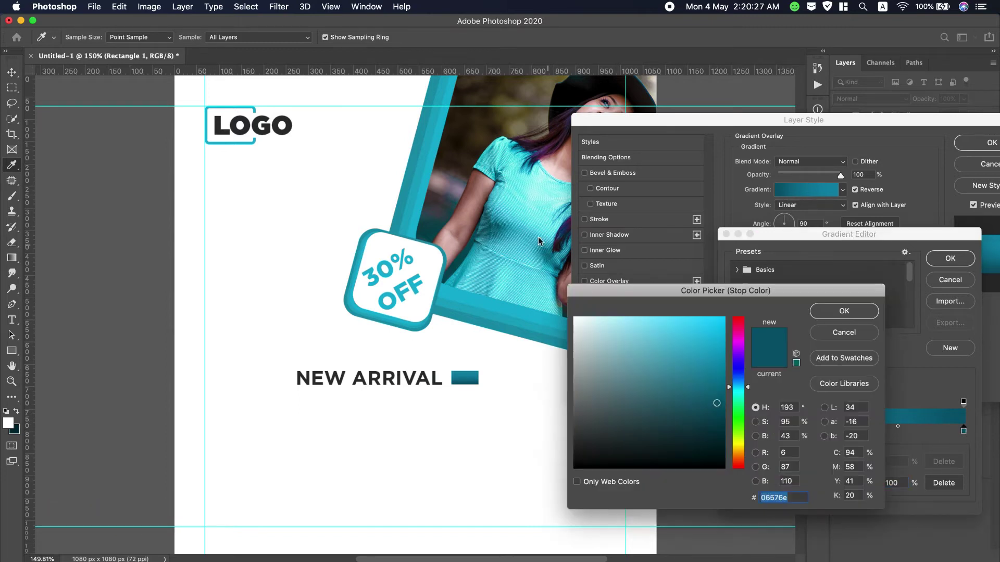
{"action": "left_click", "coordinate": [509, 326]}
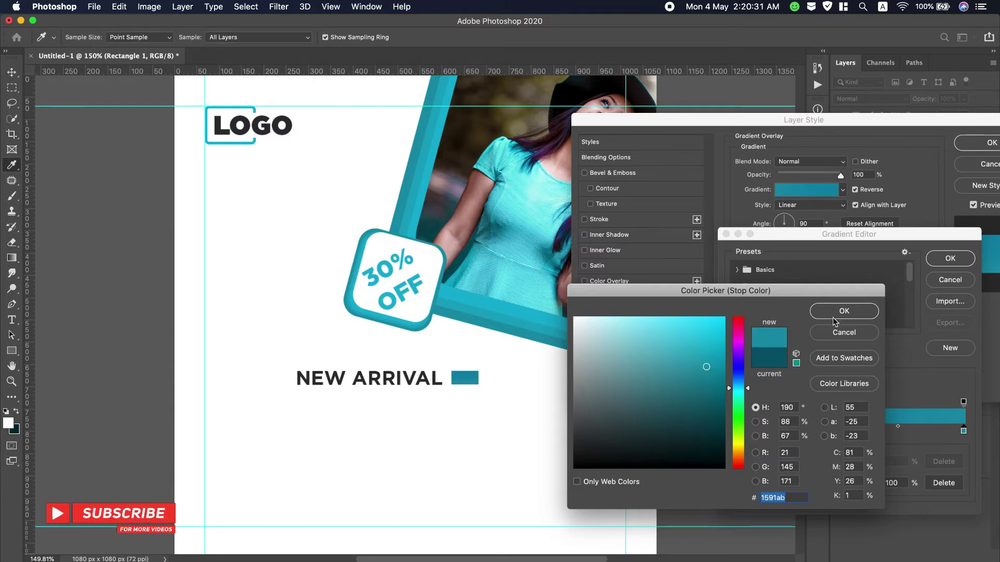
{"action": "left_click", "coordinate": [835, 313]}
{"action": "left_click", "coordinate": [775, 431]}
{"action": "left_click", "coordinate": [786, 483]}
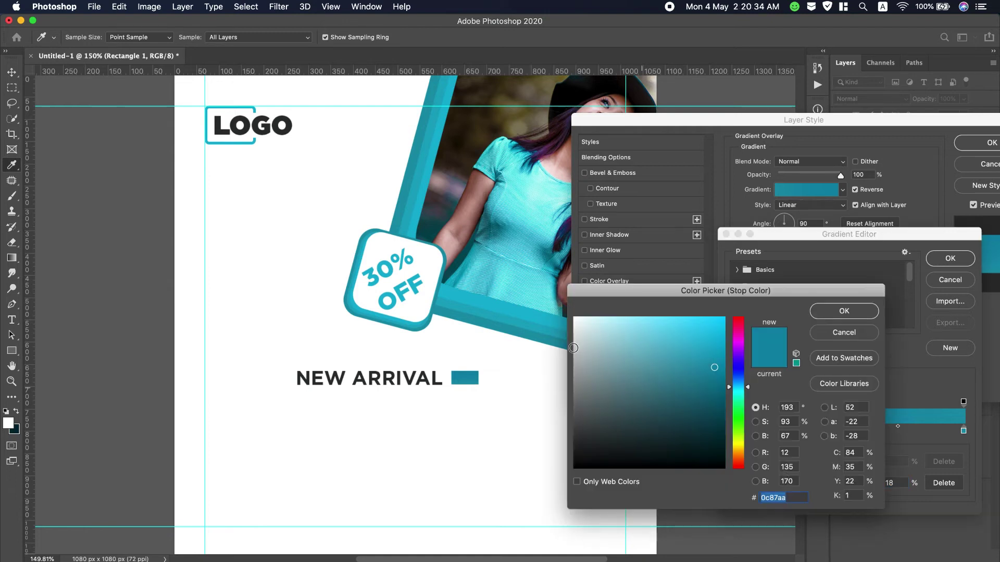
{"action": "left_click", "coordinate": [506, 287]}
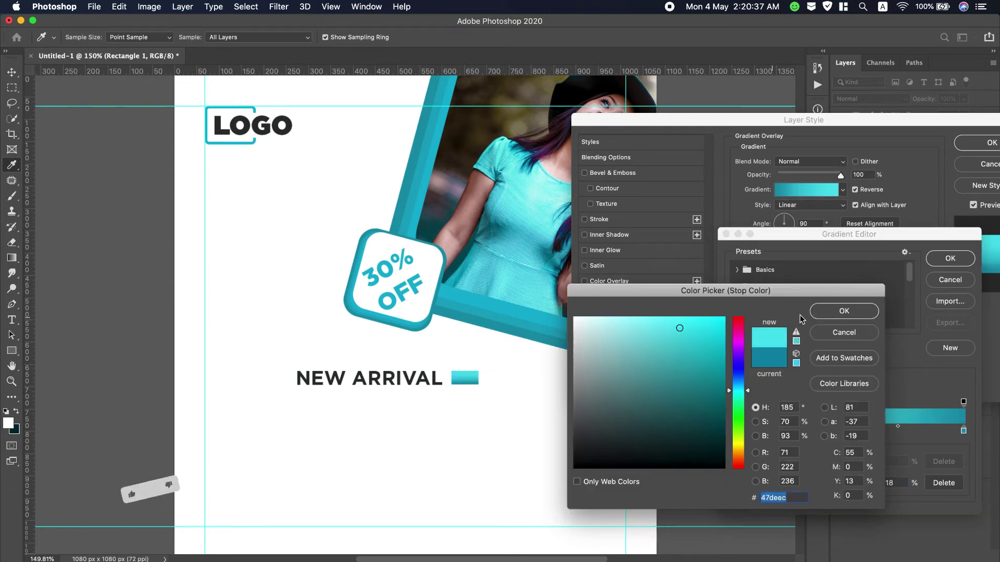
{"action": "left_click", "coordinate": [844, 310]}
{"action": "left_click", "coordinate": [951, 259]}
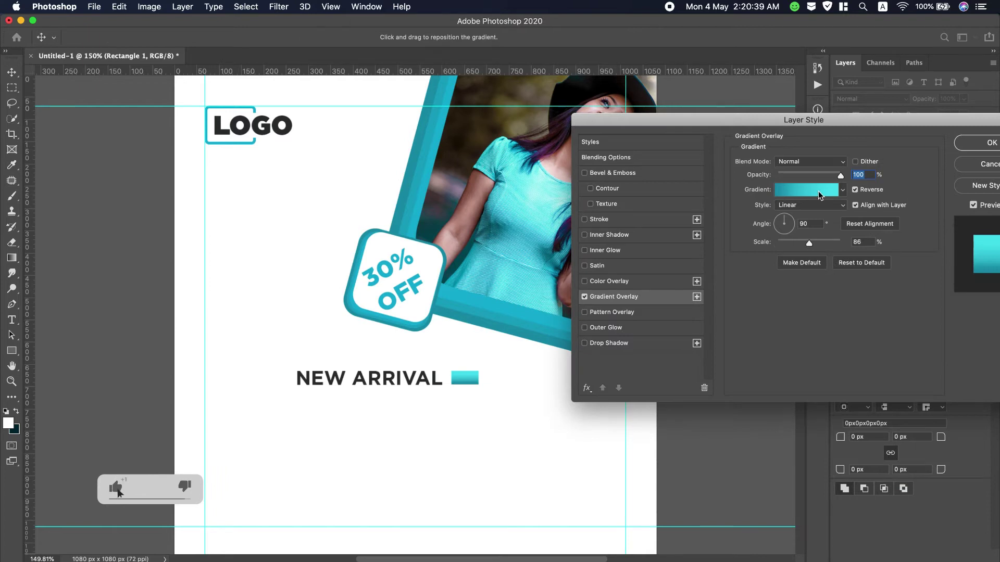
Lower the gradient overlay scale to 71% and apply it.
{"action": "left_click_drag", "start_coordinate": [811, 243], "coordinate": [810, 245]}
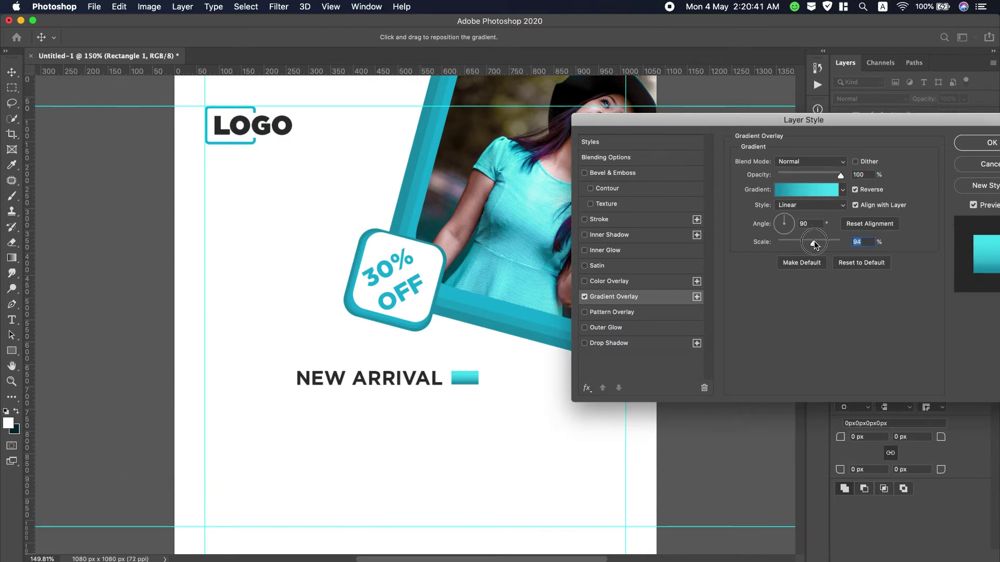
{"action": "left_click_drag", "start_coordinate": [805, 243], "coordinate": [803, 243]}
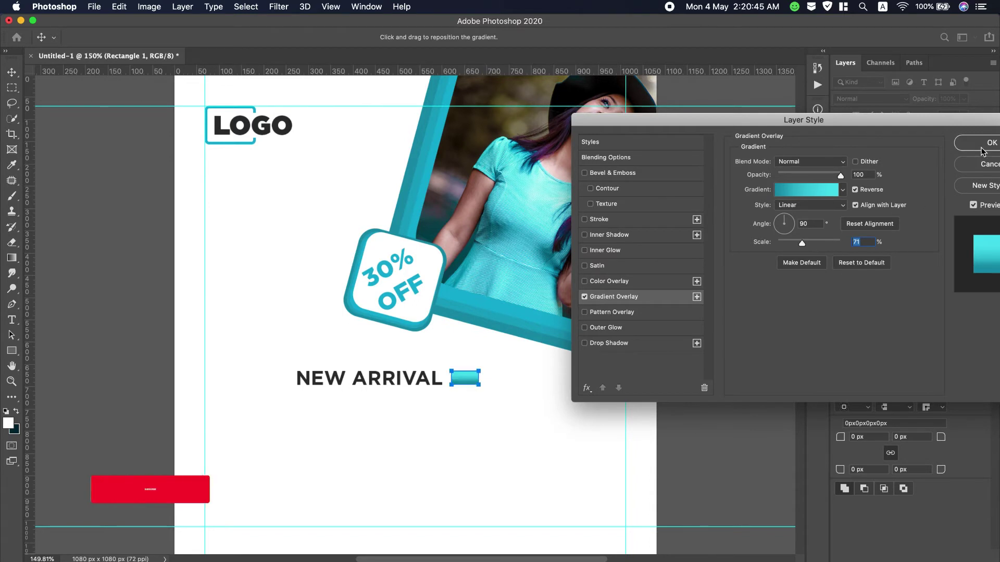
{"action": "left_click", "coordinate": [979, 143]}
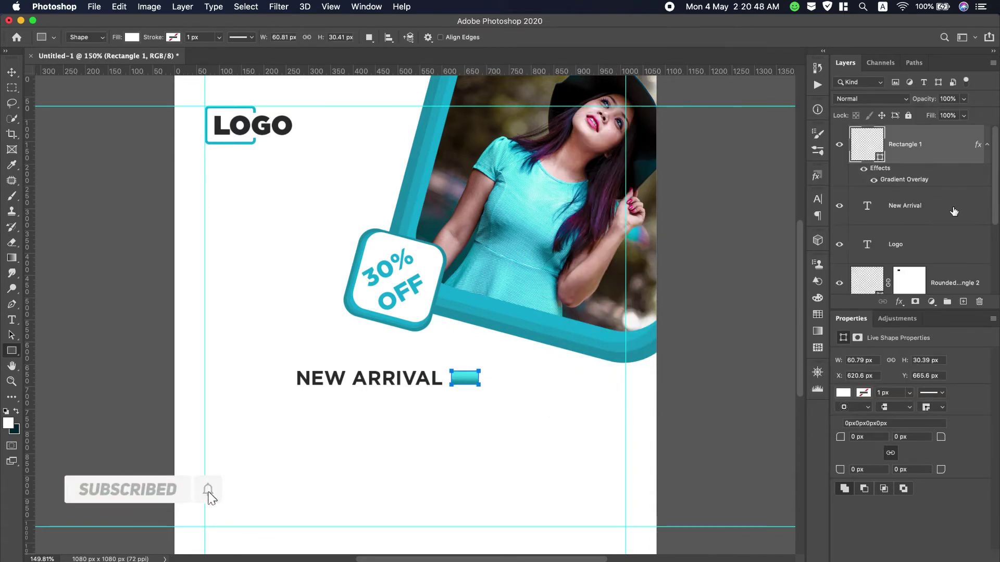
Group NEW ARRIVAL with its bar, rotate it 90° clockwise, and place it on the left guide below LOGO.
{"action": "left_click", "coordinate": [954, 211]}
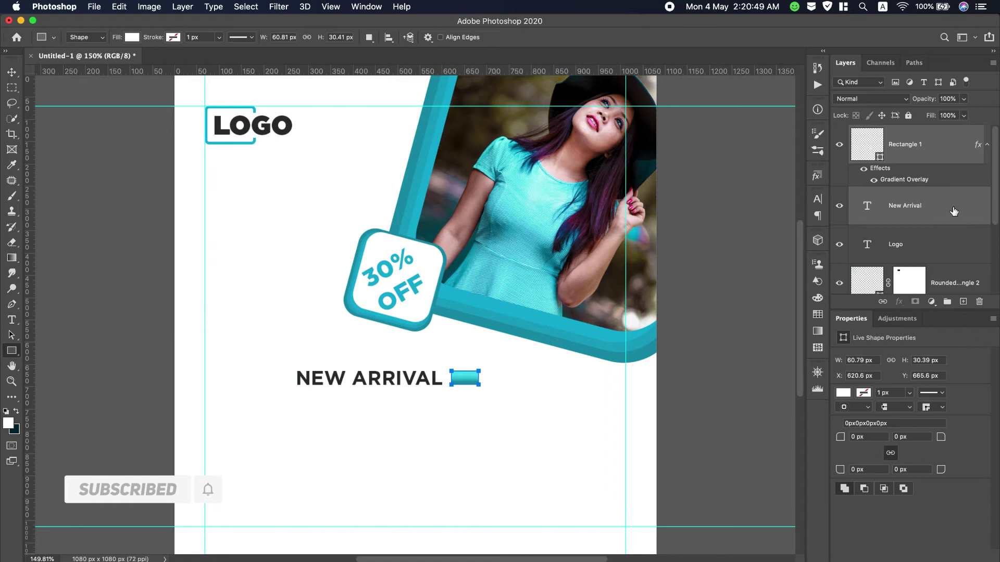
{"action": "key", "text": "super+g"}
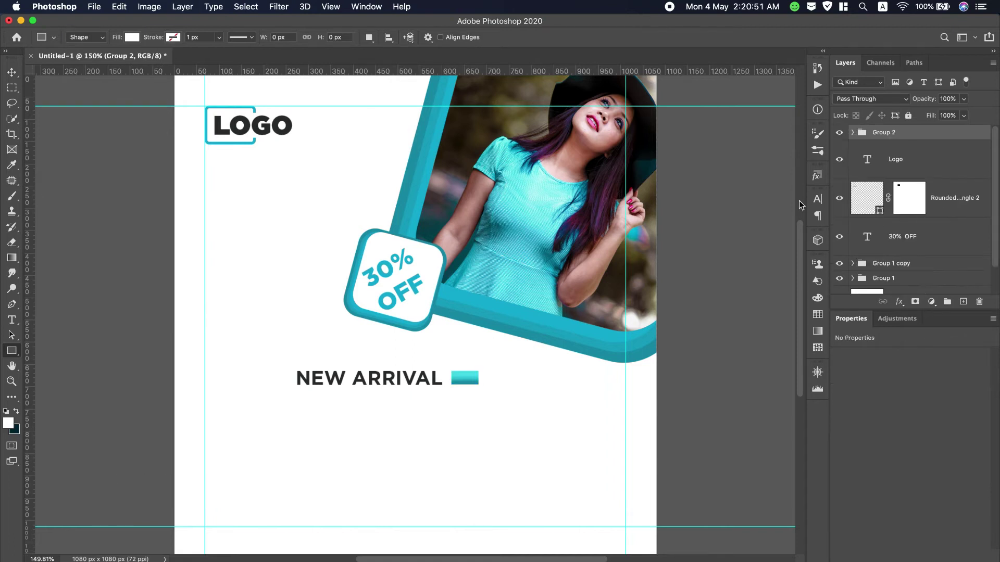
{"action": "key", "text": "super+t"}
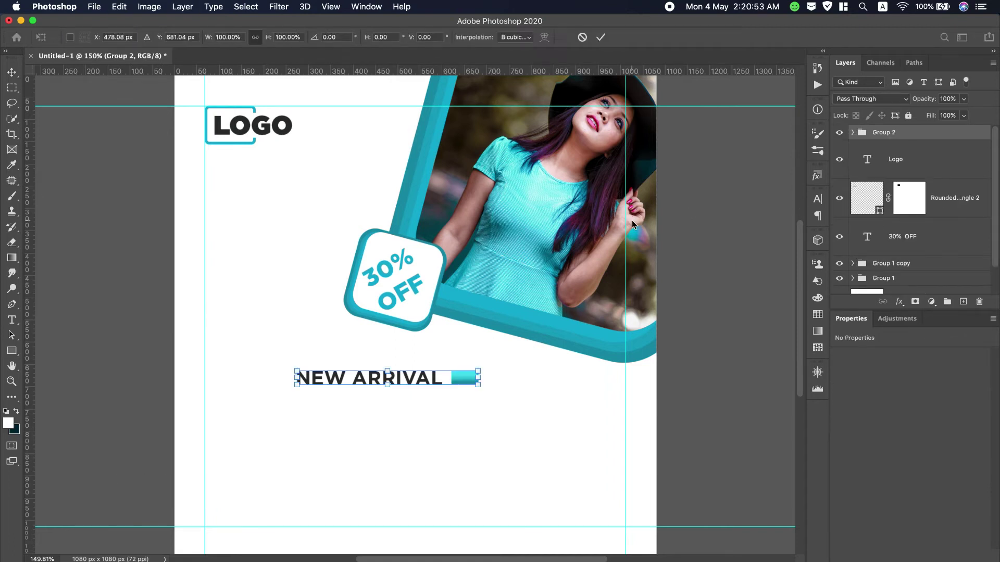
{"action": "left_click", "coordinate": [121, 7]}
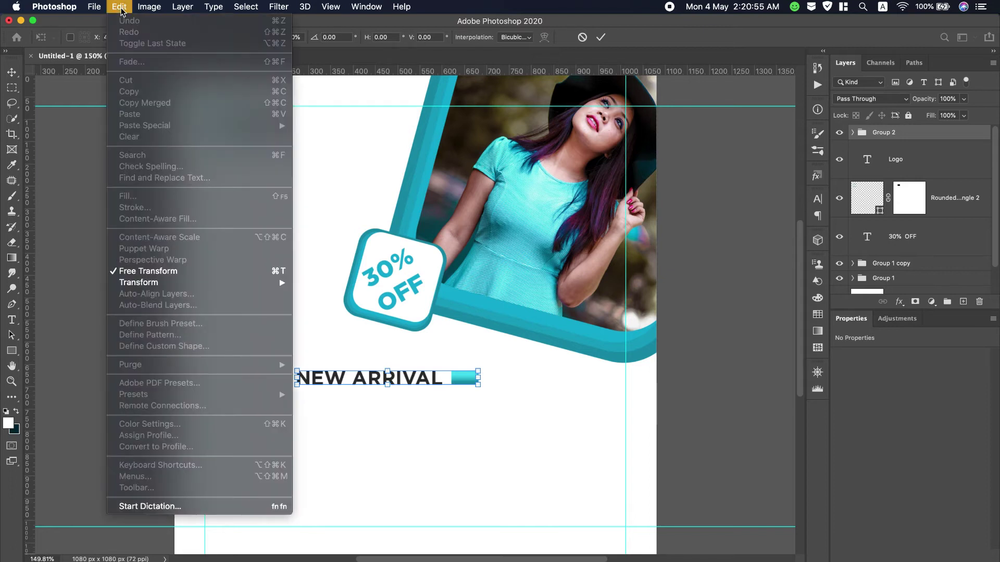
{"action": "mouse_move", "coordinate": [149, 282]}
{"action": "left_click", "coordinate": [357, 441]}
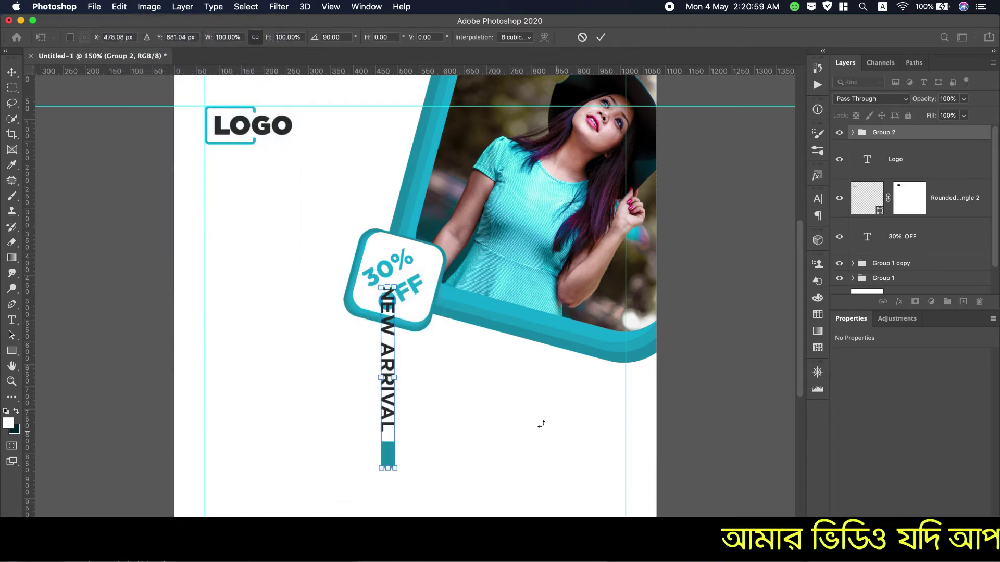
{"action": "mouse_move", "coordinate": [375, 401]}
{"action": "left_mouse_down"}
{"action": "mouse_move", "coordinate": [241, 307]}
{"action": "mouse_move", "coordinate": [216, 303]}
{"action": "left_mouse_up"}
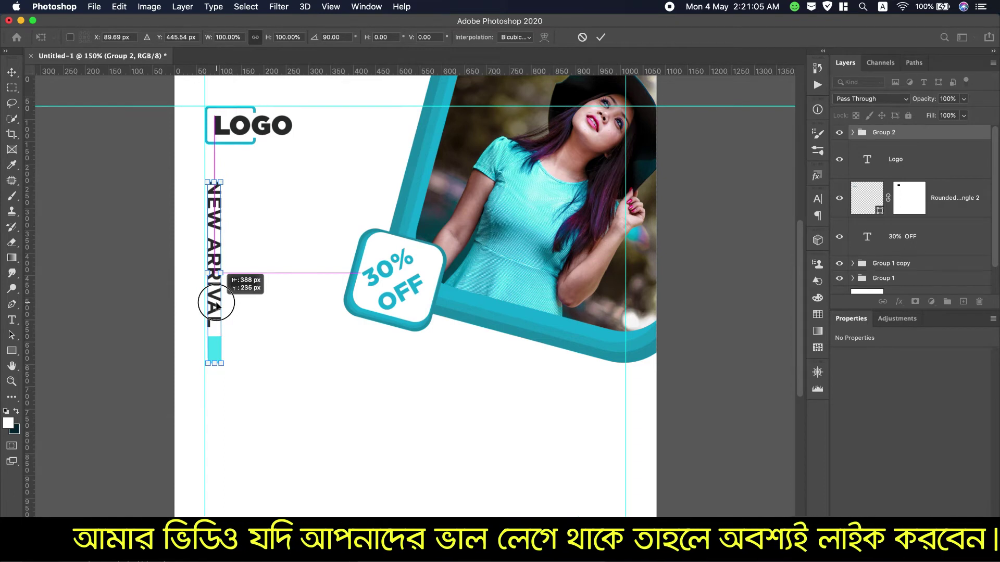
{"action": "left_click_drag", "start_coordinate": [215, 304], "coordinate": [260, 312]}
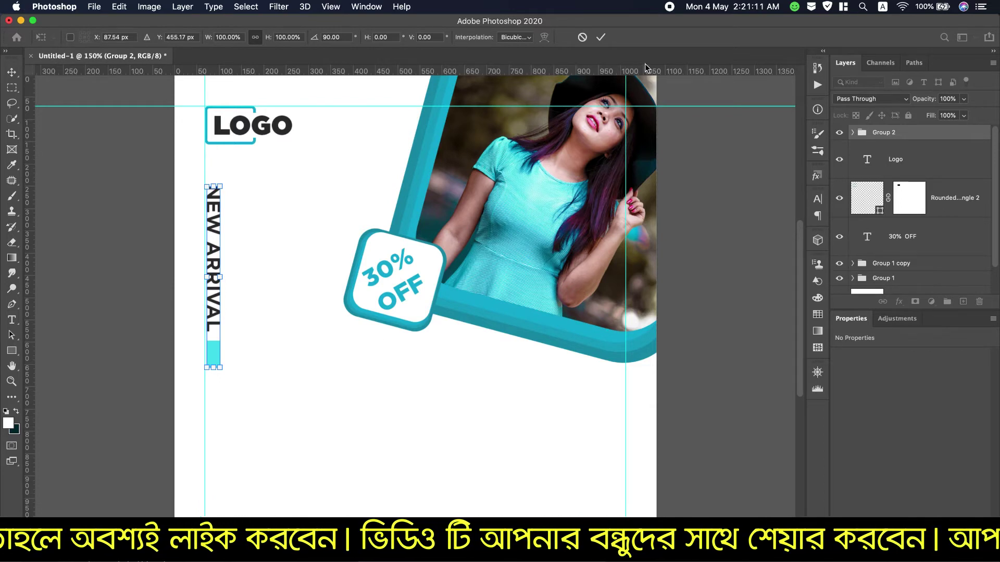
{"action": "left_click", "coordinate": [601, 36]}
{"action": "key", "text": "u"}
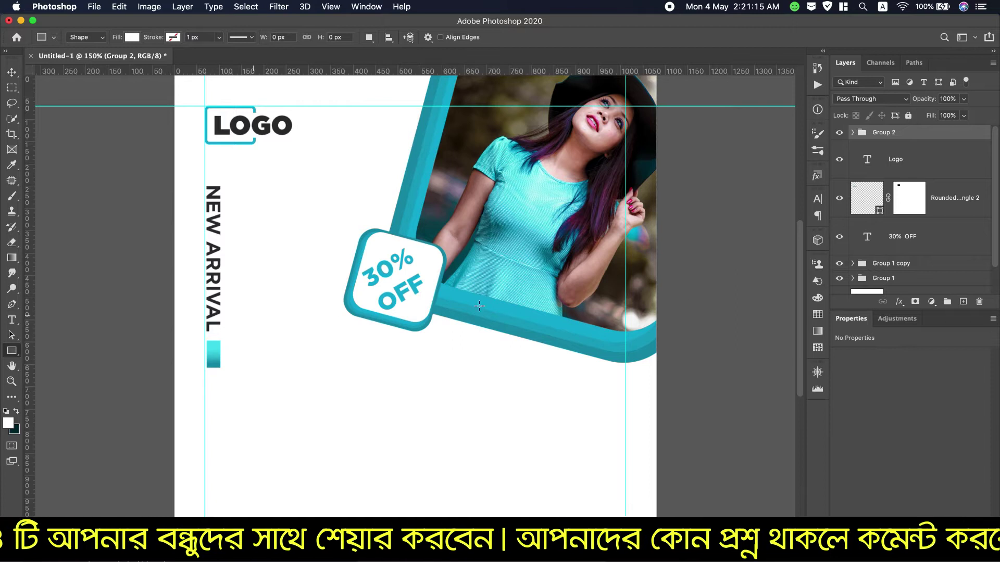
Copy 'Flash' from the Notes list, then return to Photoshop and dismiss the rectangle size prompt.
{"action": "scroll", "coordinate": [775, 3], "scroll_direction": "down", "scroll_amount": 2}
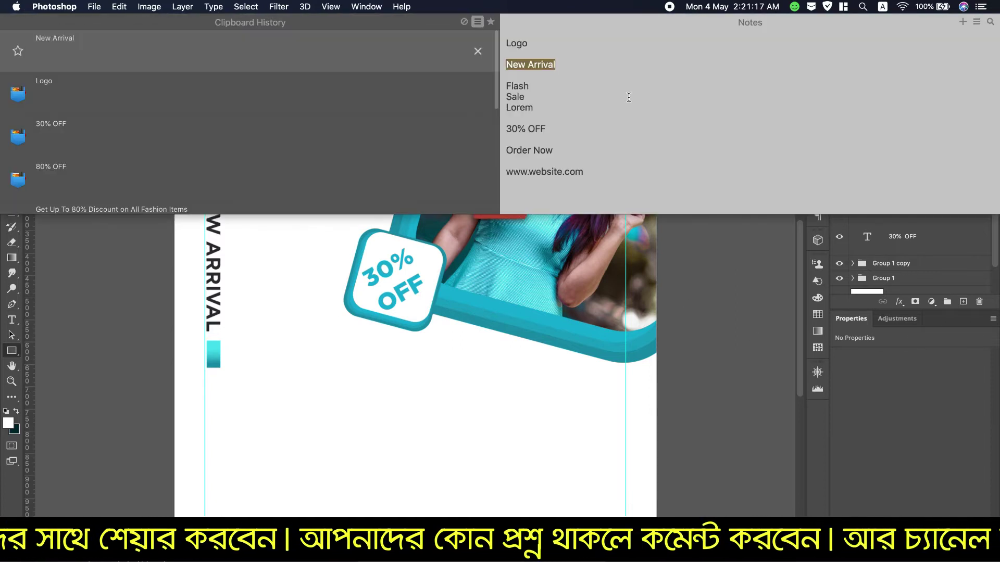
{"action": "left_click_drag", "start_coordinate": [506, 85], "coordinate": [529, 86]}
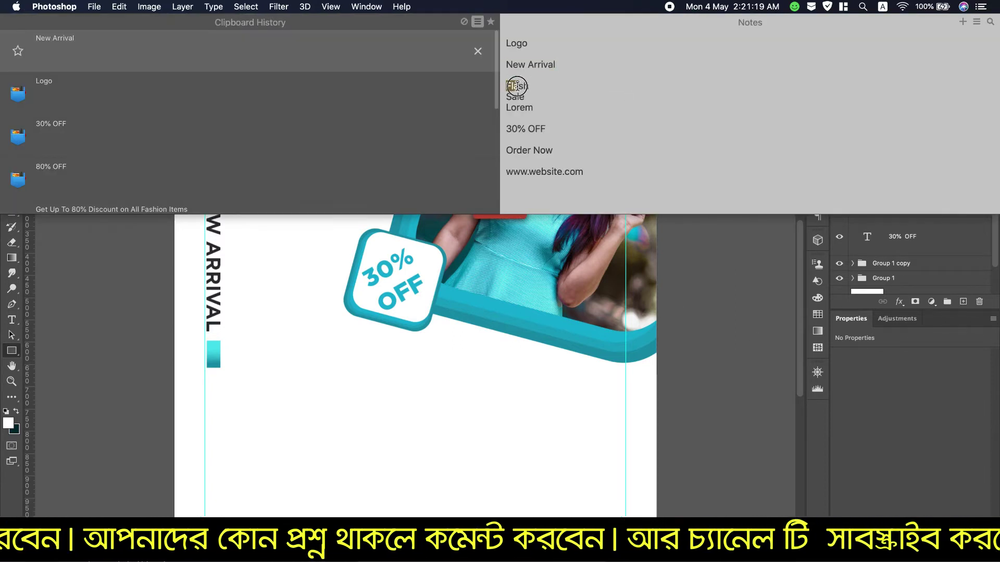
{"action": "key", "text": "super+c"}
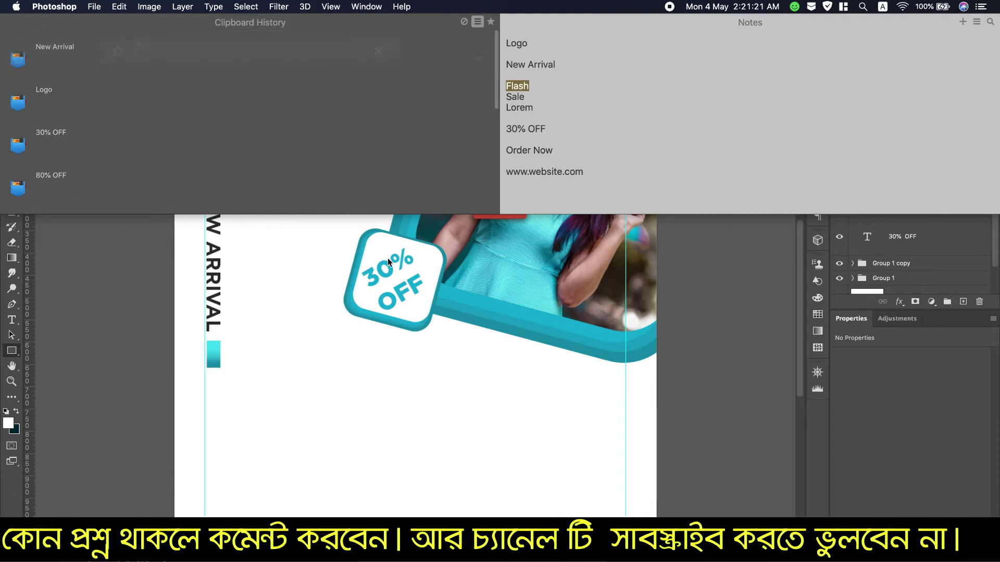
{"action": "scroll", "coordinate": [358, 346], "scroll_direction": "down", "scroll_amount": 2}
{"action": "left_click", "coordinate": [159, 349]}
{"action": "left_click", "coordinate": [158, 349]}
{"action": "left_click", "coordinate": [477, 324]}
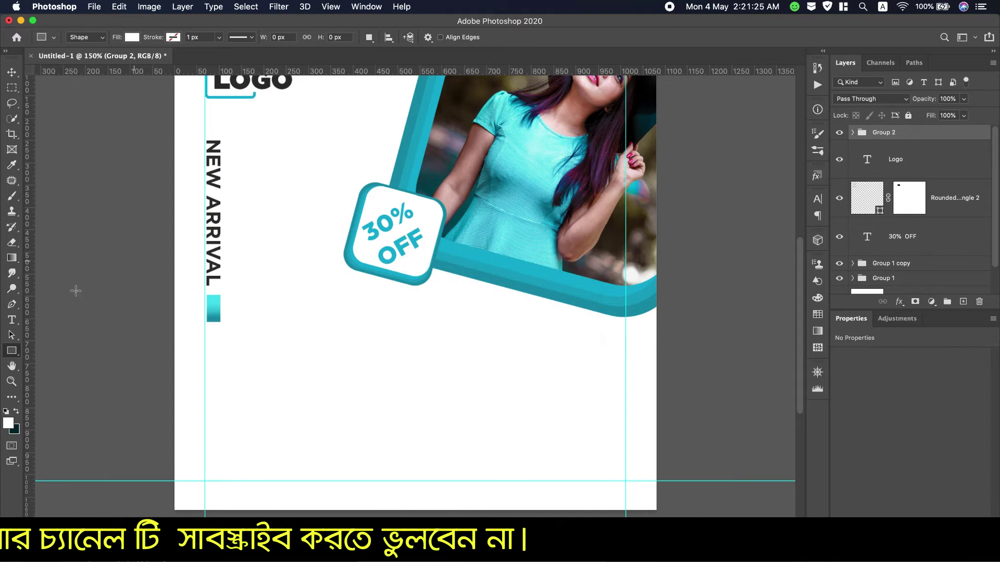
Type FLASH below NEW ARRIVAL in Gotham Bold Italic at 37 pt.
{"action": "left_click", "coordinate": [12, 320]}
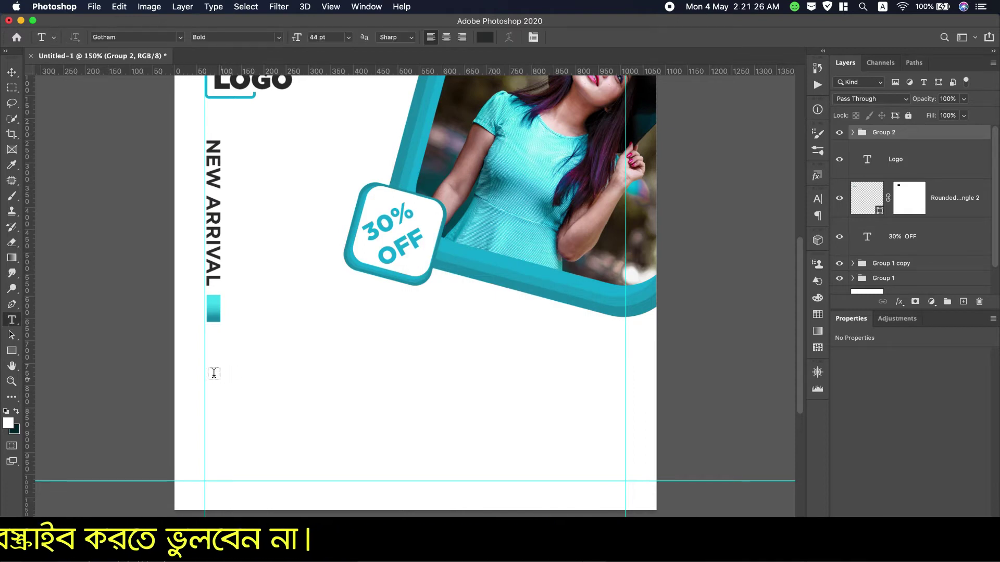
{"action": "left_click", "coordinate": [208, 369]}
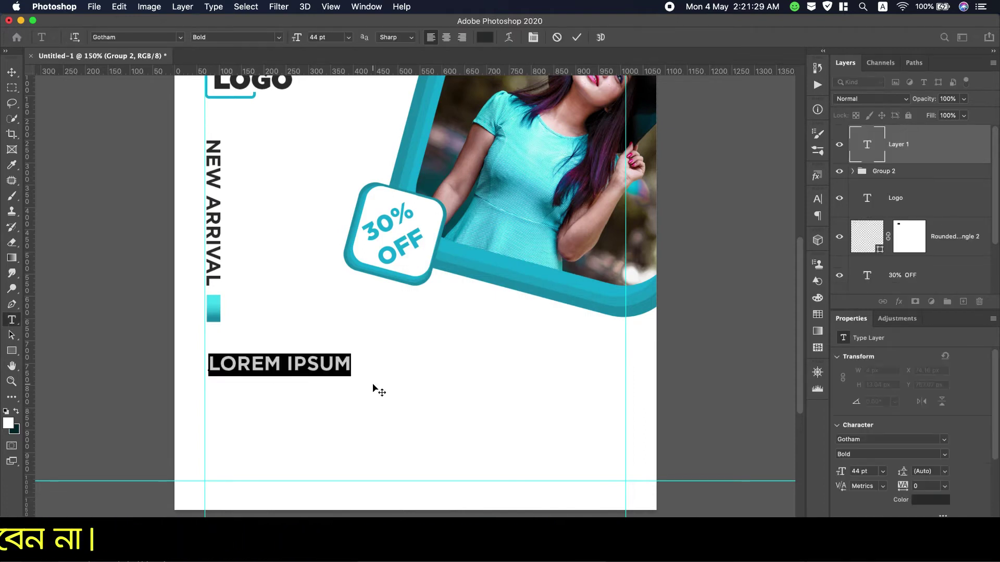
{"action": "type", "text": "FLASH"}
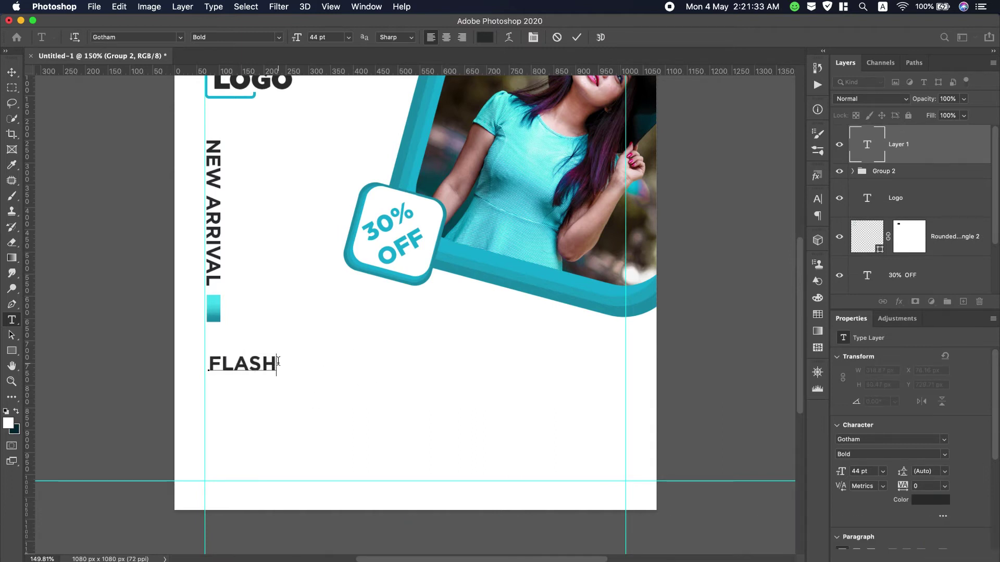
{"action": "left_click_drag", "start_coordinate": [269, 361], "coordinate": [179, 357]}
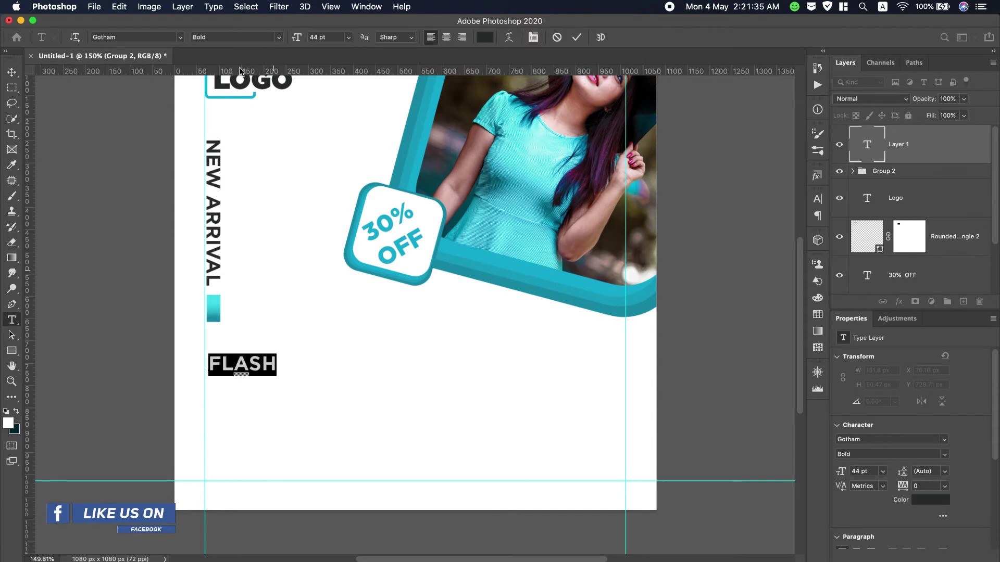
{"action": "left_click", "coordinate": [277, 41]}
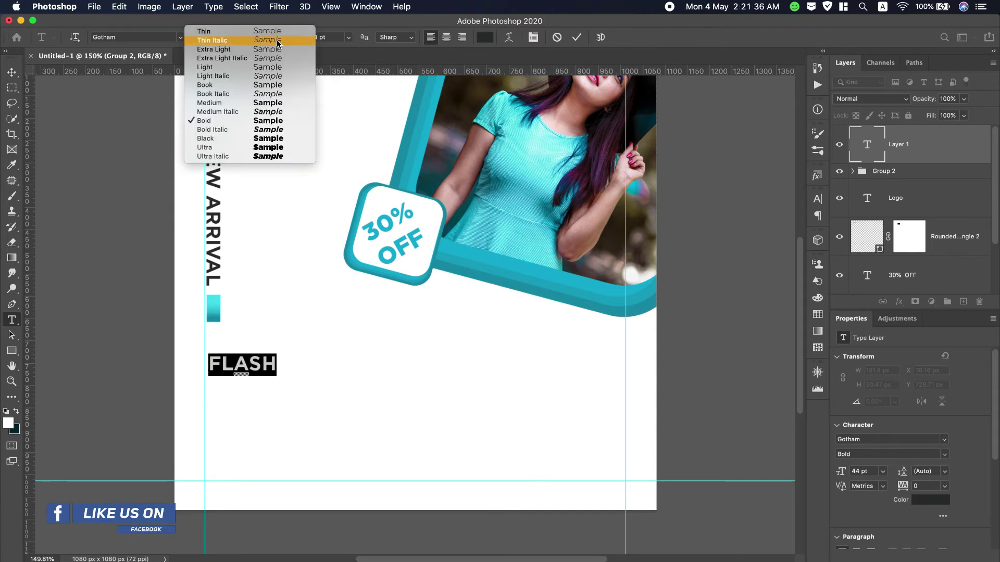
{"action": "left_click", "coordinate": [251, 129]}
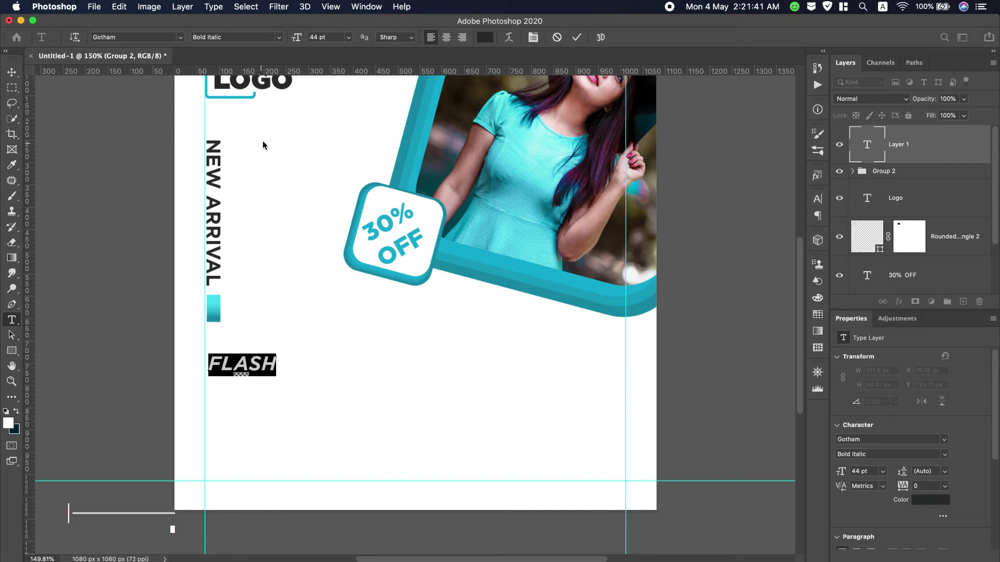
{"action": "left_click_drag", "start_coordinate": [296, 38], "coordinate": [291, 42]}
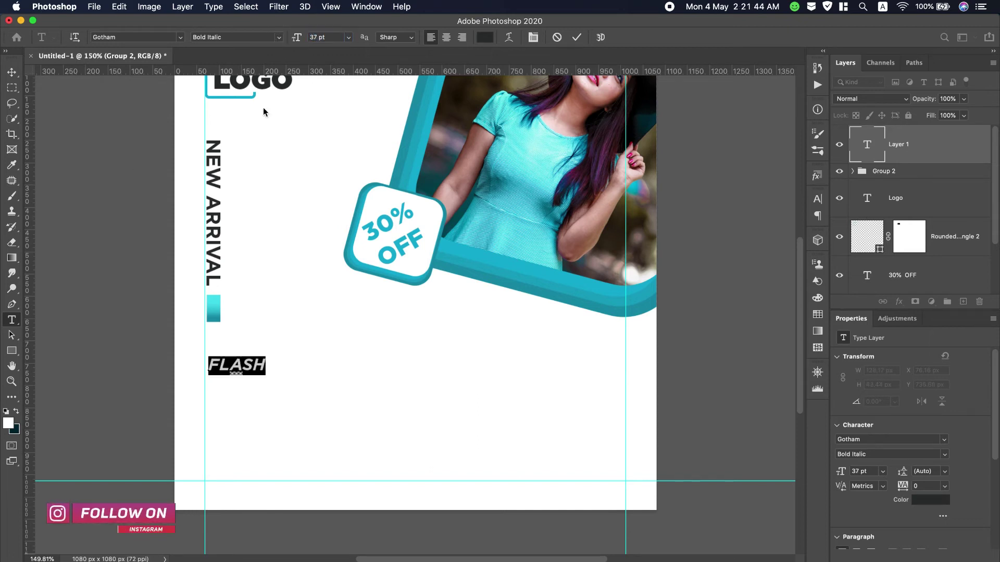
Align FLASH against the left guide.
{"action": "left_click", "coordinate": [12, 72]}
{"action": "left_click_drag", "start_coordinate": [256, 370], "coordinate": [253, 370]}
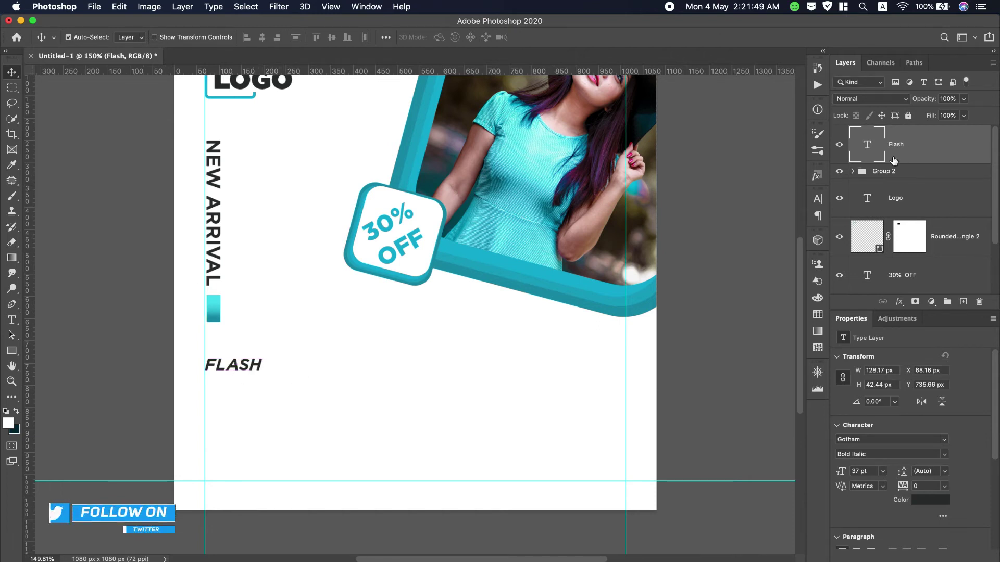
{"action": "double_click", "coordinate": [862, 159]}
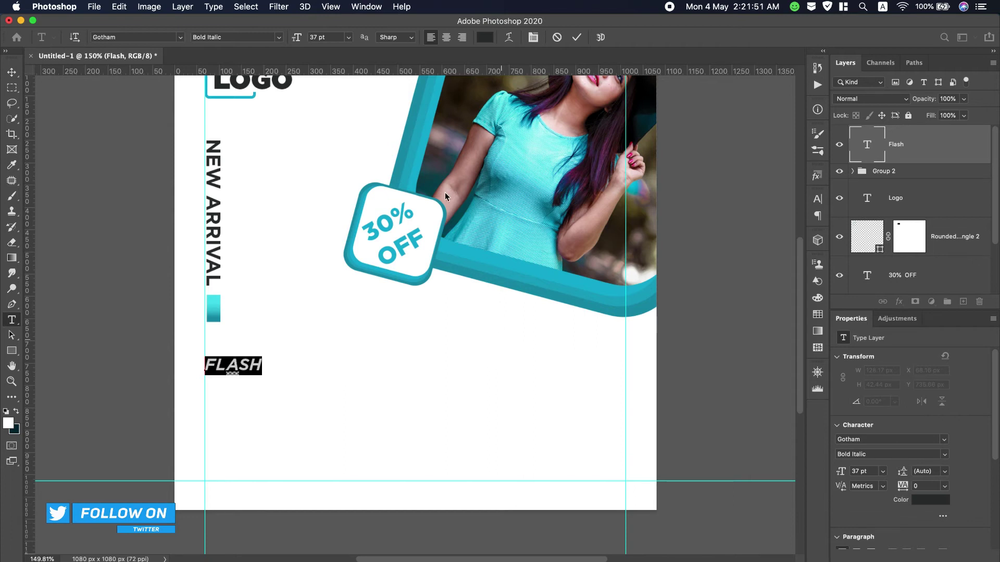
Try teal for the FLASH text, then keep the dark charcoal #2c2f2f from LOGO and commit.
{"action": "left_click", "coordinate": [486, 39]}
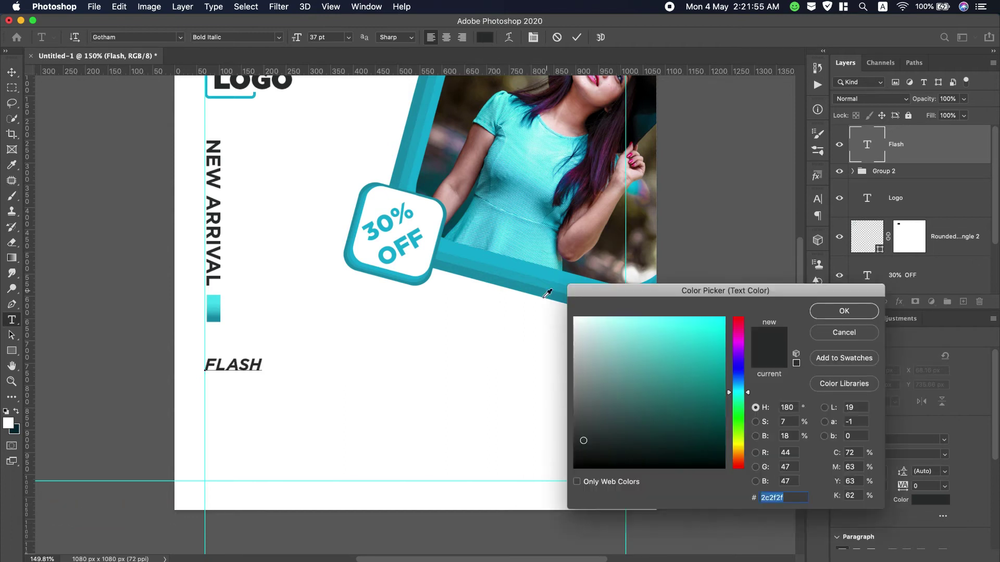
{"action": "left_click", "coordinate": [529, 271]}
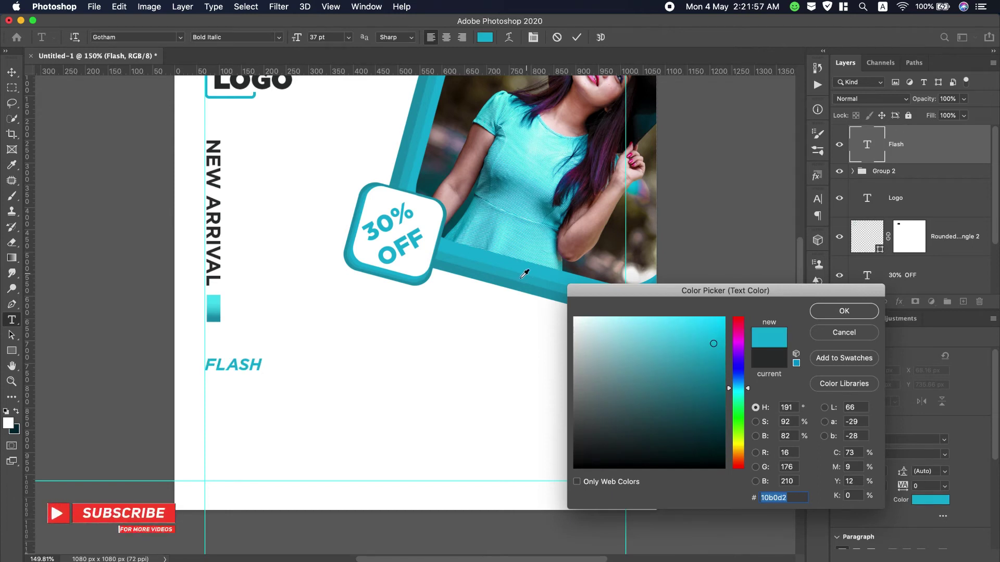
{"action": "left_click", "coordinate": [505, 286]}
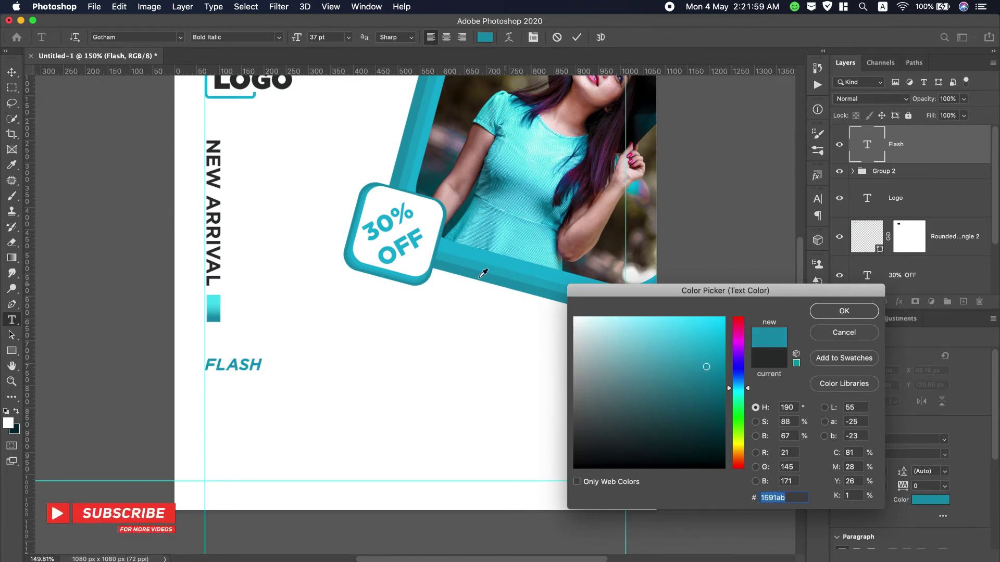
{"action": "left_click", "coordinate": [291, 80]}
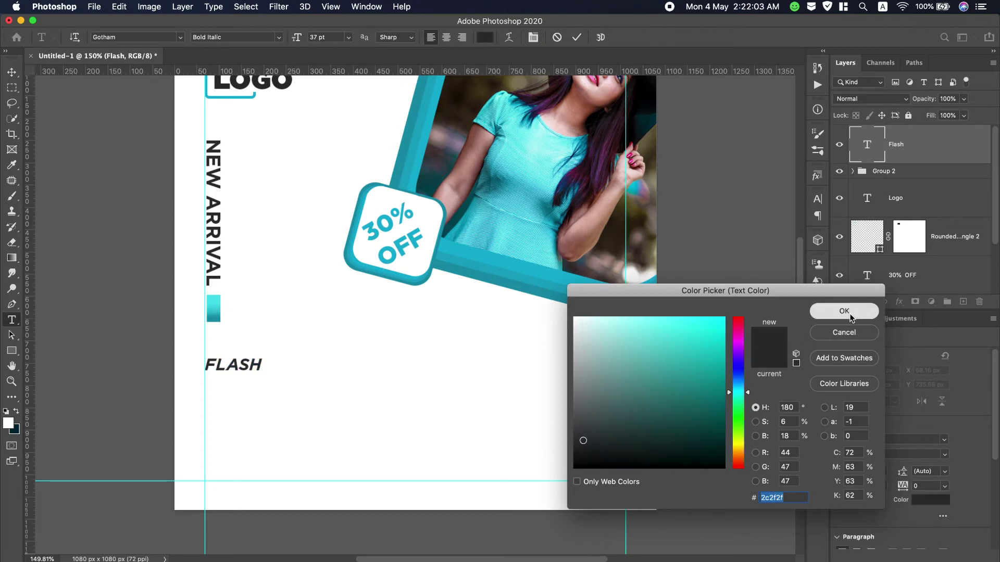
{"action": "left_click", "coordinate": [844, 311]}
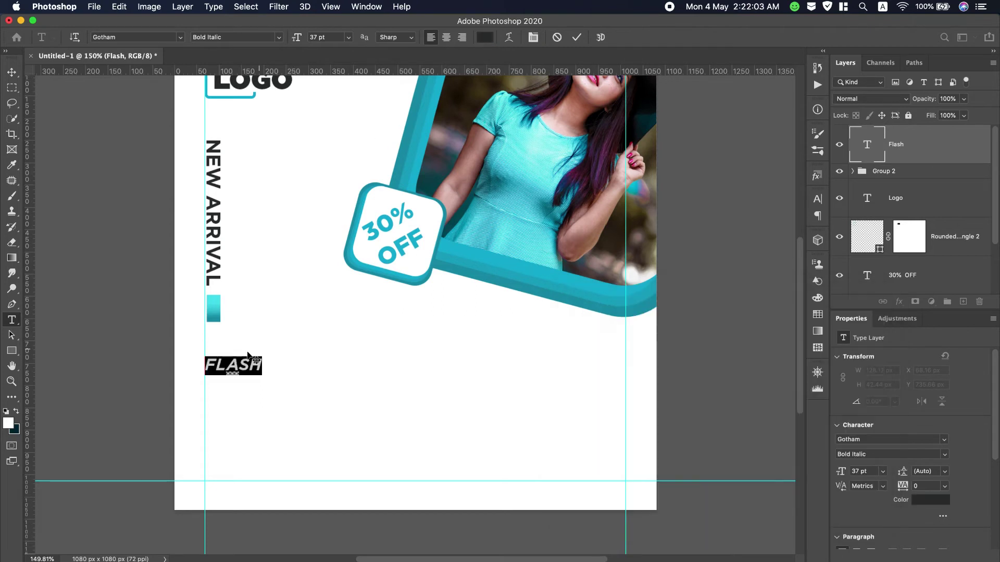
{"action": "left_click", "coordinate": [12, 74]}
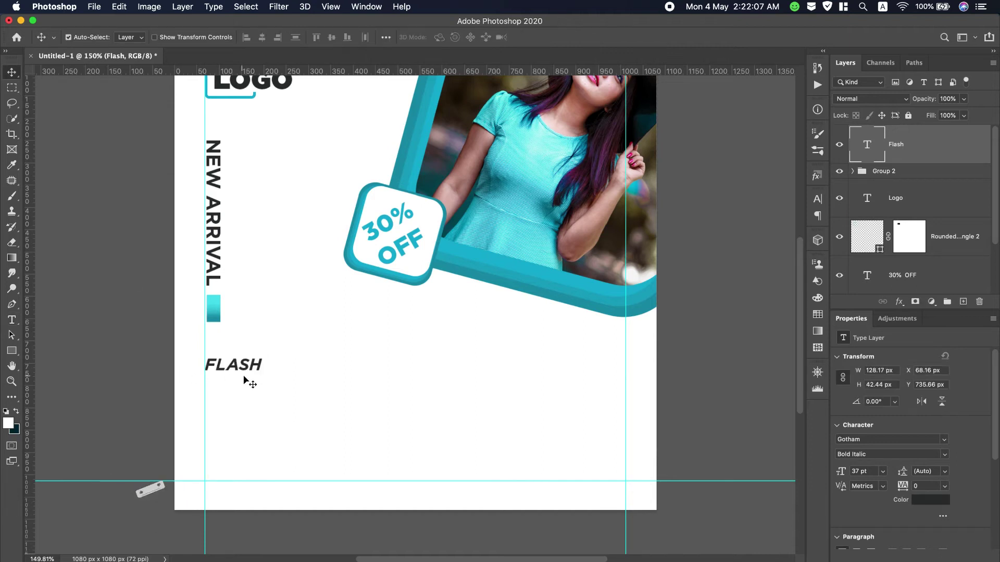
Duplicate FLASH just below itself and change the copy's text to SALE.
{"action": "left_click_drag", "start_coordinate": [244, 376], "coordinate": [245, 400]}
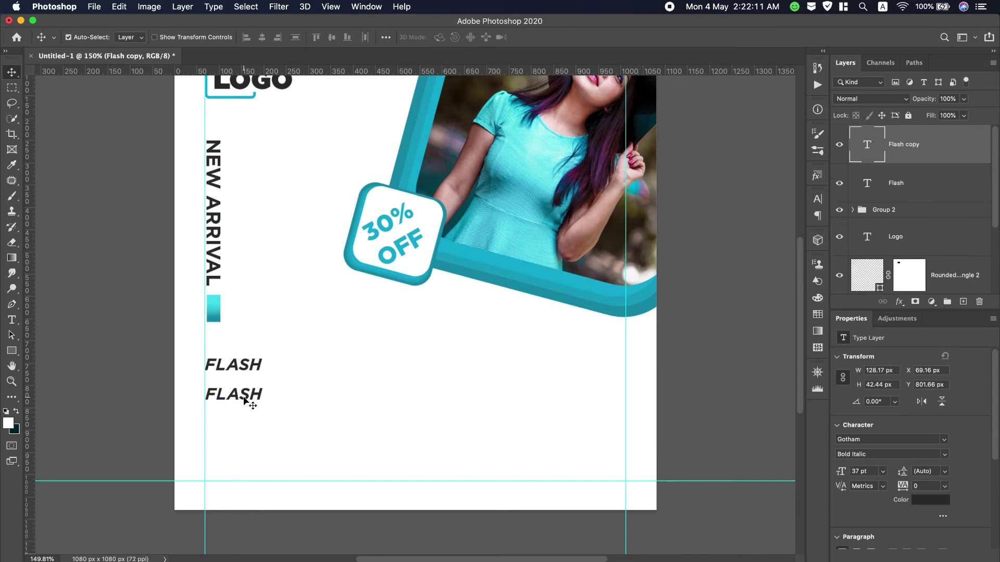
{"action": "double_click", "coordinate": [244, 399]}
{"action": "left_click", "coordinate": [245, 394]}
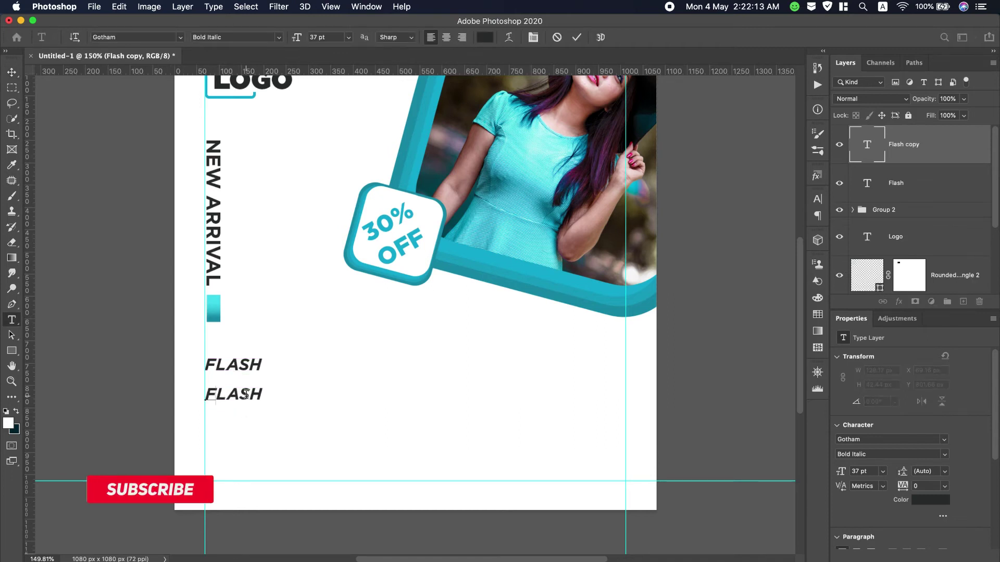
{"action": "type", "text": "SALE"}
{"action": "double_click", "coordinate": [248, 396]}
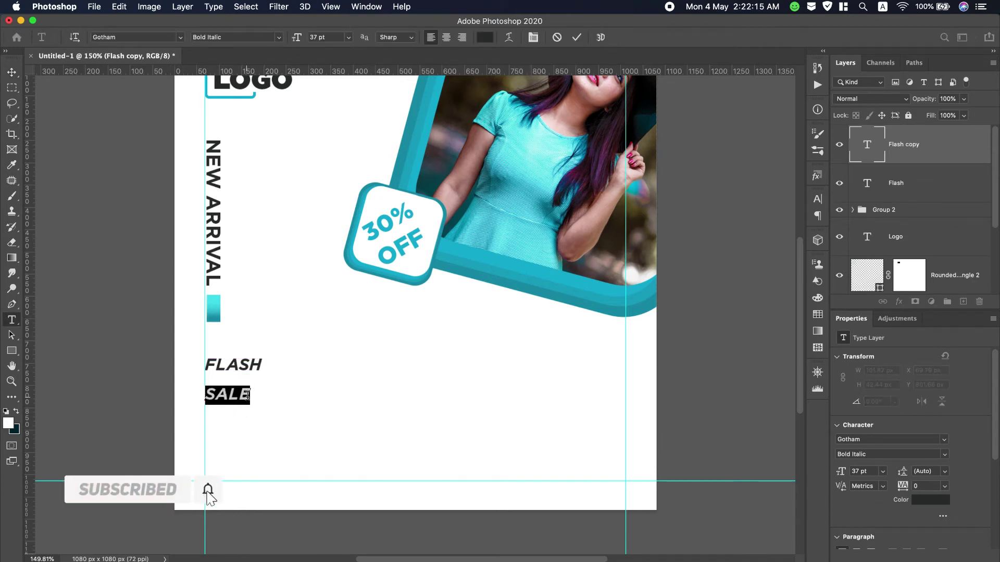
Set SALE to Gotham Ultra Italic at 112 pt.
{"action": "left_click", "coordinate": [282, 38]}
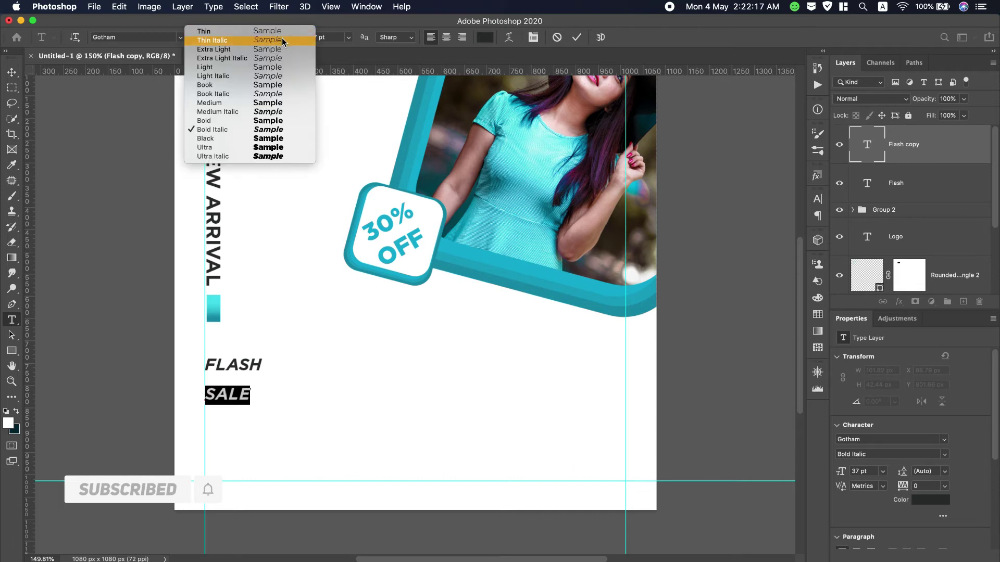
{"action": "left_click", "coordinate": [214, 156]}
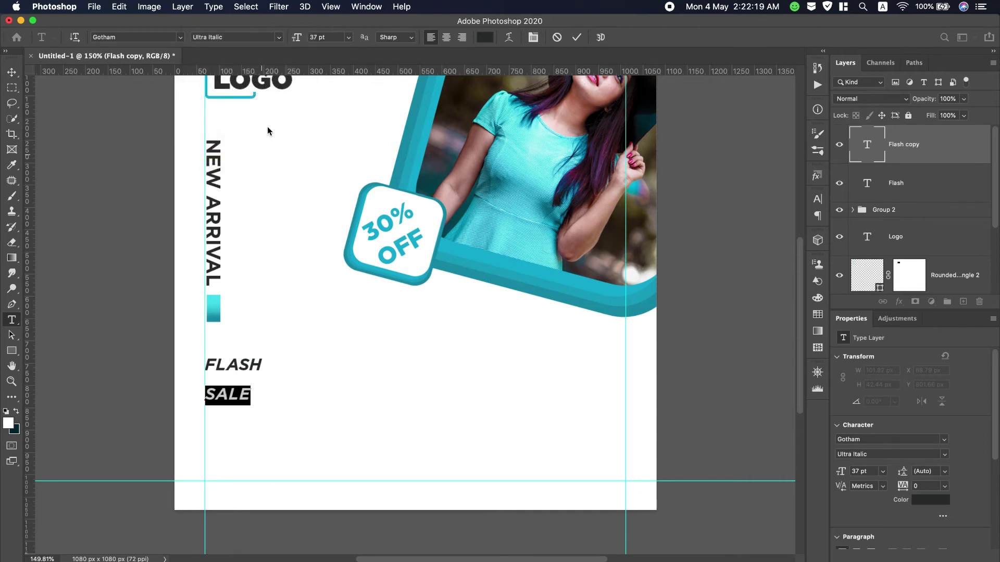
{"action": "left_click_drag", "start_coordinate": [294, 41], "coordinate": [341, 45]}
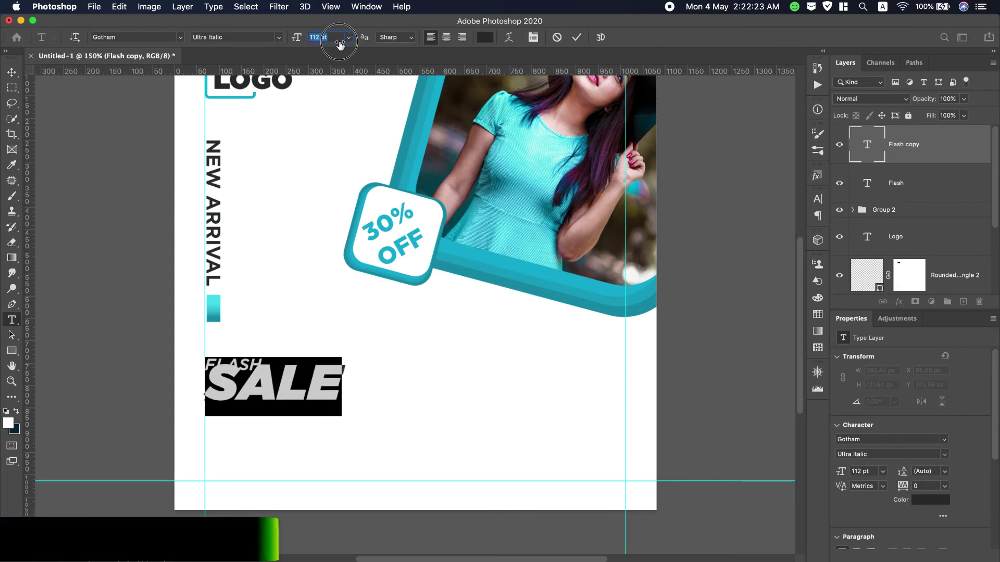
{"action": "left_click", "coordinate": [13, 72]}
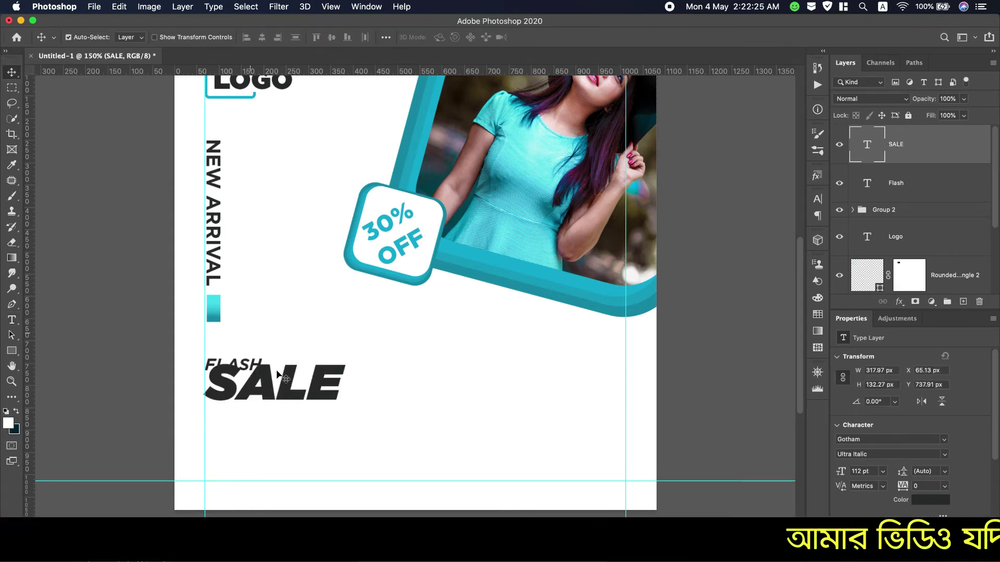
Drop SALE a little lower, then move FLASH down and right to sit tight above it.
{"action": "left_click_drag", "start_coordinate": [283, 391], "coordinate": [291, 398]}
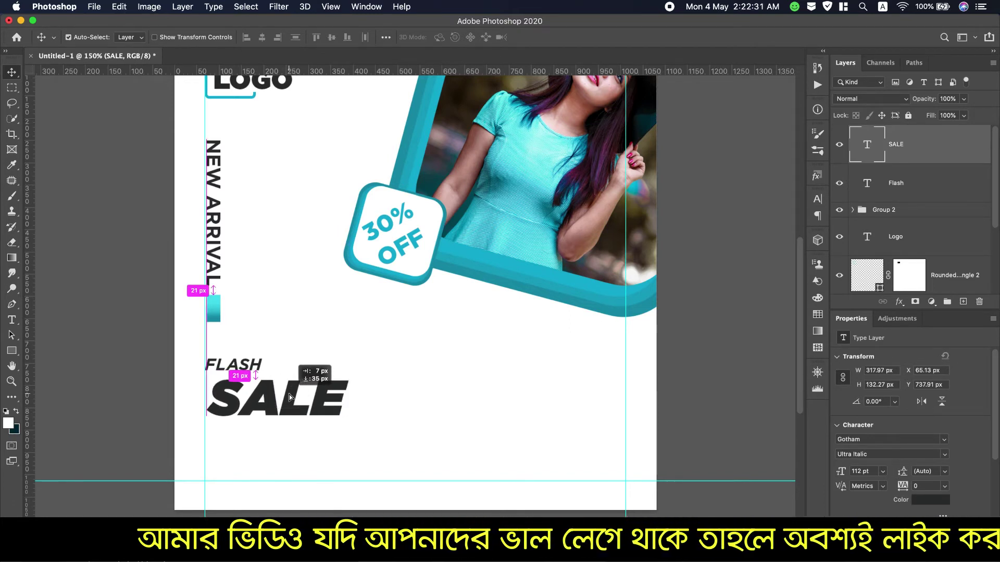
{"action": "left_click_drag", "start_coordinate": [291, 398], "coordinate": [291, 397]}
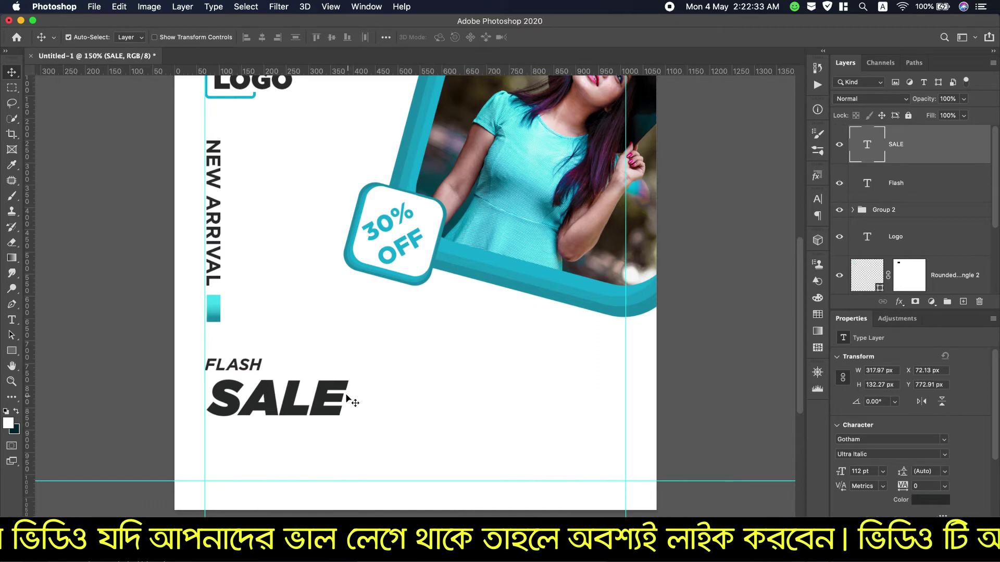
{"action": "key", "text": "alt+bracketleft"}
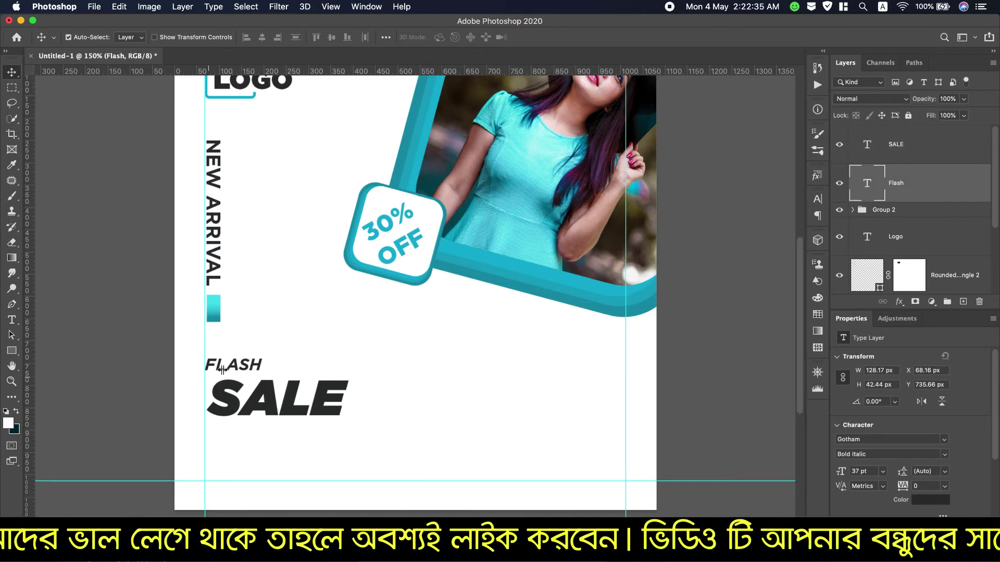
{"action": "left_click_drag", "start_coordinate": [223, 364], "coordinate": [231, 376]}
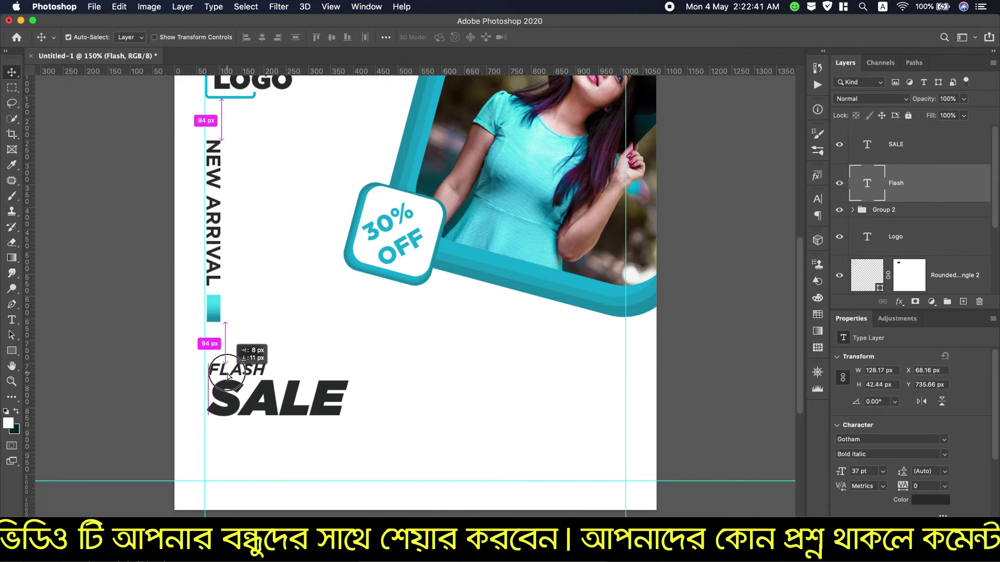
{"action": "left_click_drag", "start_coordinate": [231, 376], "coordinate": [254, 394]}
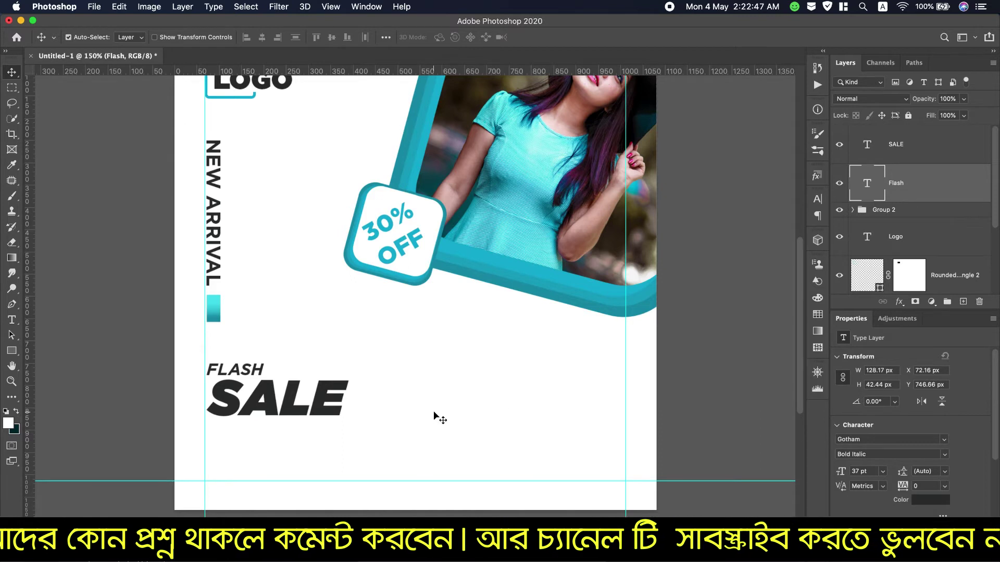
Colour the SALE text with the photo frame's teal #1591ab.
{"action": "double_click", "coordinate": [868, 145]}
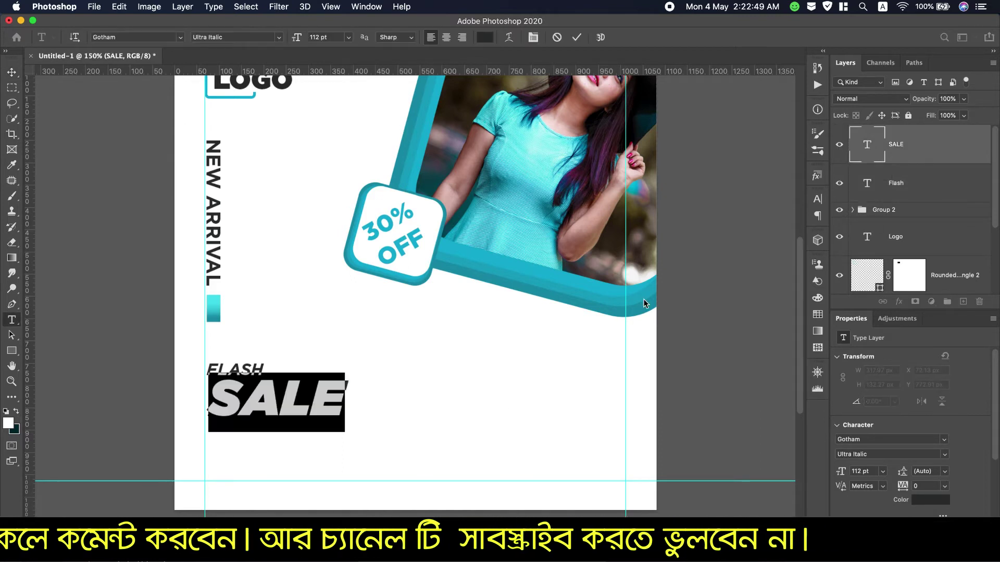
{"action": "left_click", "coordinate": [484, 37]}
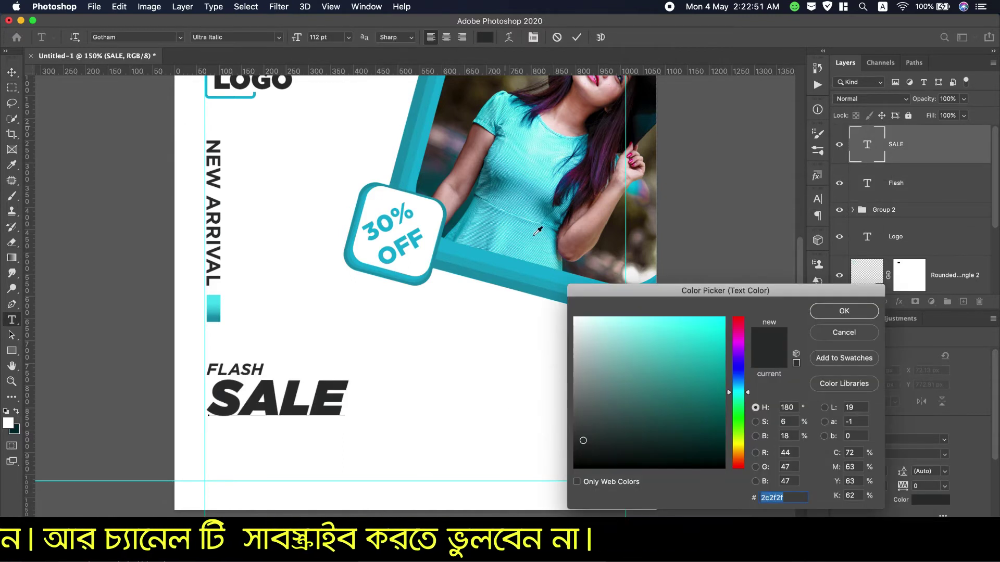
{"action": "left_click", "coordinate": [509, 280]}
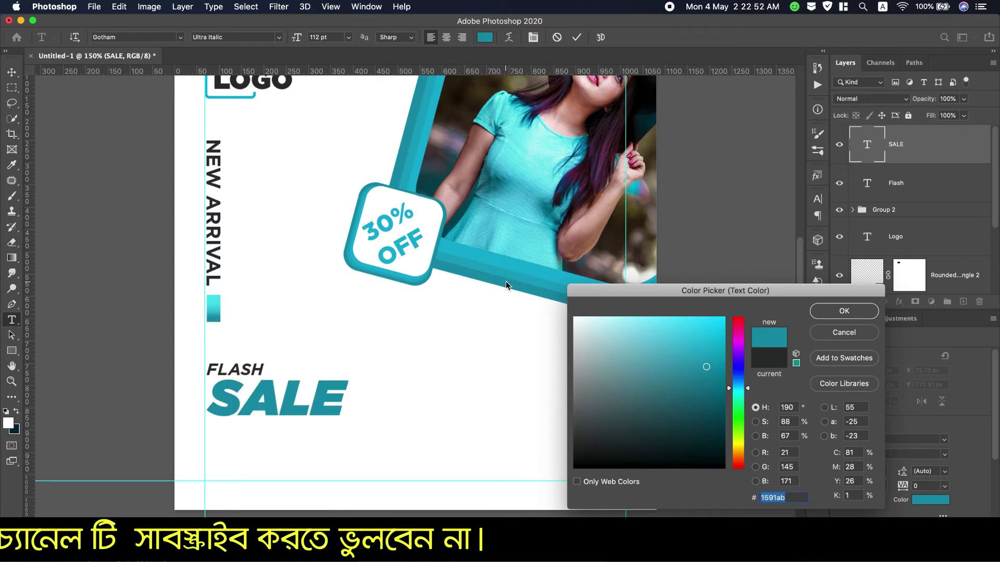
{"action": "left_click", "coordinate": [838, 312]}
Switch SALE from Ultra Italic to upright Gotham Ultra and commit the edit.
{"action": "left_click", "coordinate": [277, 37]}
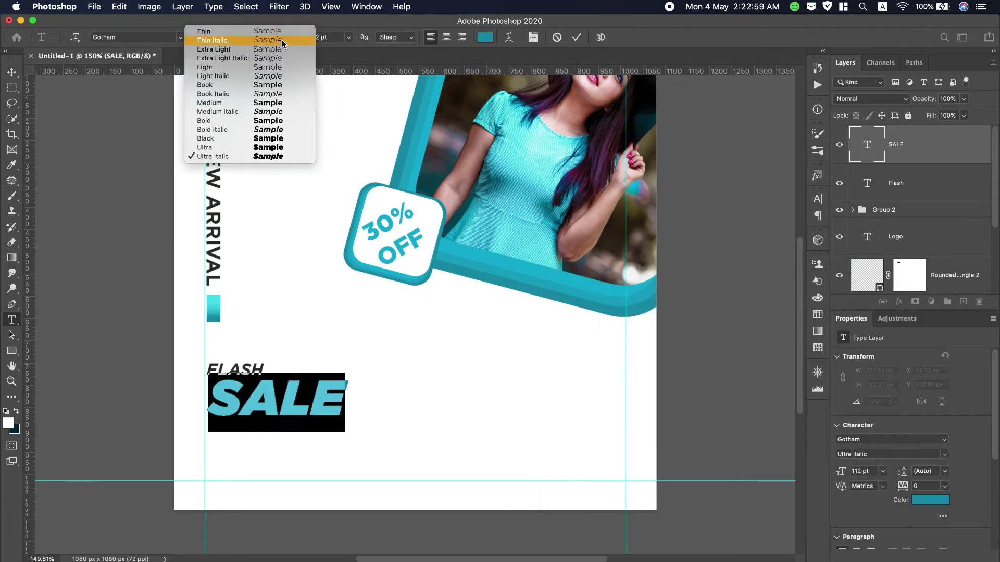
{"action": "left_click", "coordinate": [213, 147]}
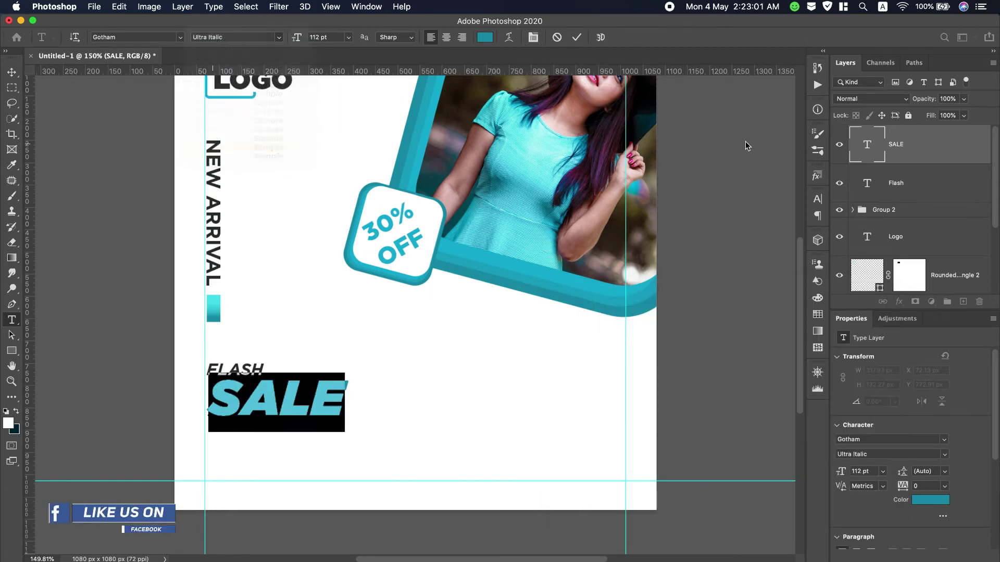
{"action": "key", "text": "Escape"}
{"action": "key", "text": "v"}
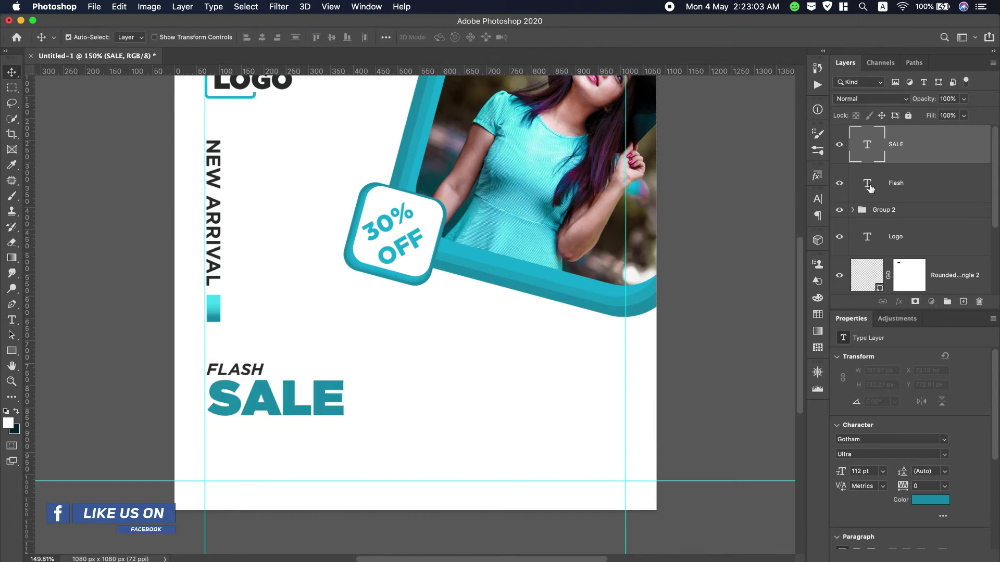
{"action": "left_click", "coordinate": [867, 184]}
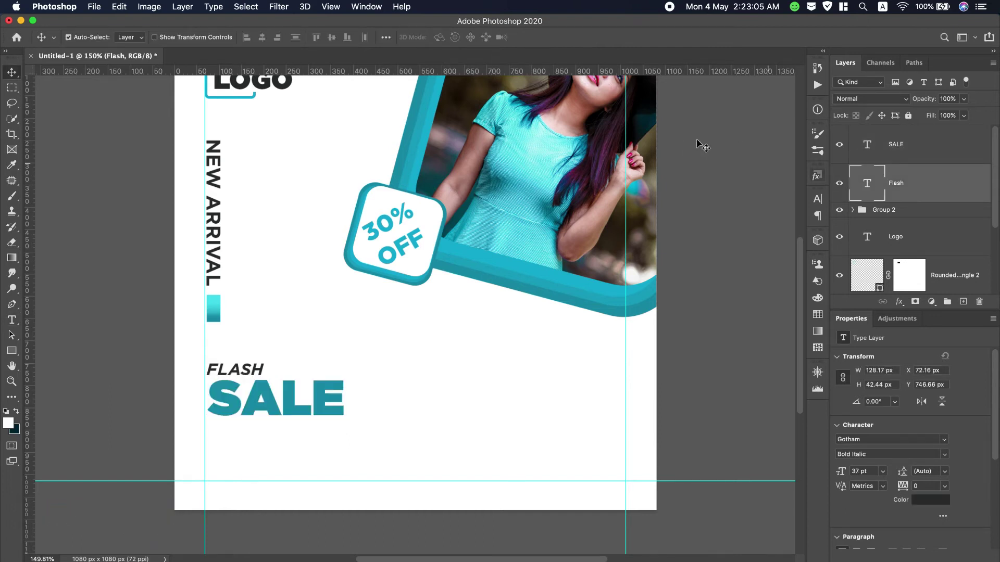
Change FLASH to upright Gotham Black.
{"action": "double_click", "coordinate": [866, 196]}
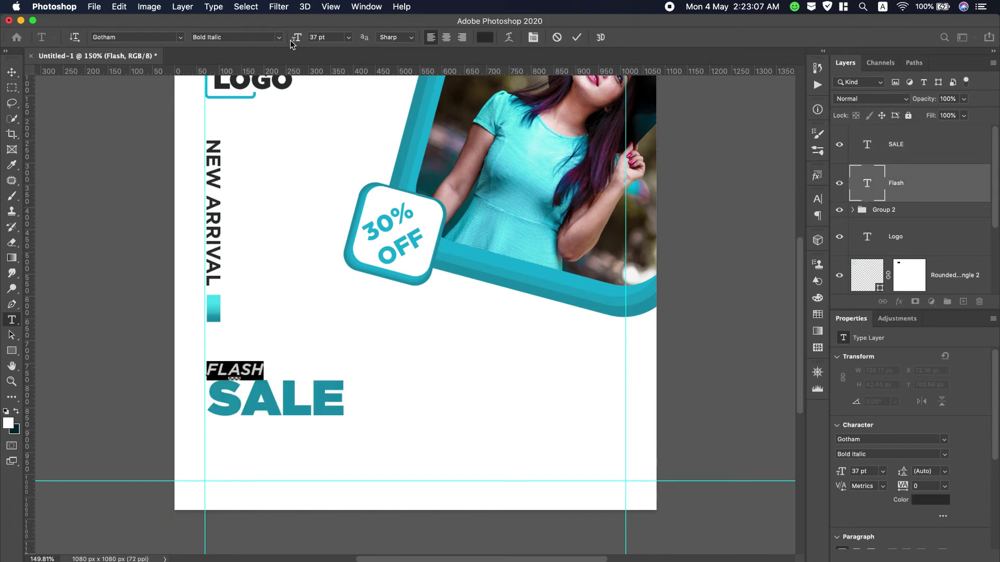
{"action": "left_click", "coordinate": [279, 38]}
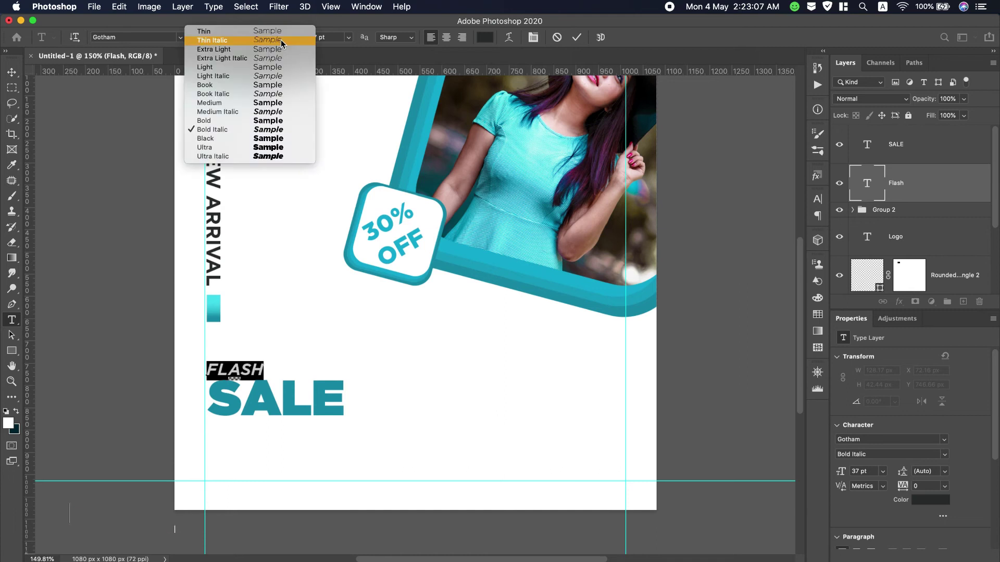
{"action": "left_click", "coordinate": [217, 136]}
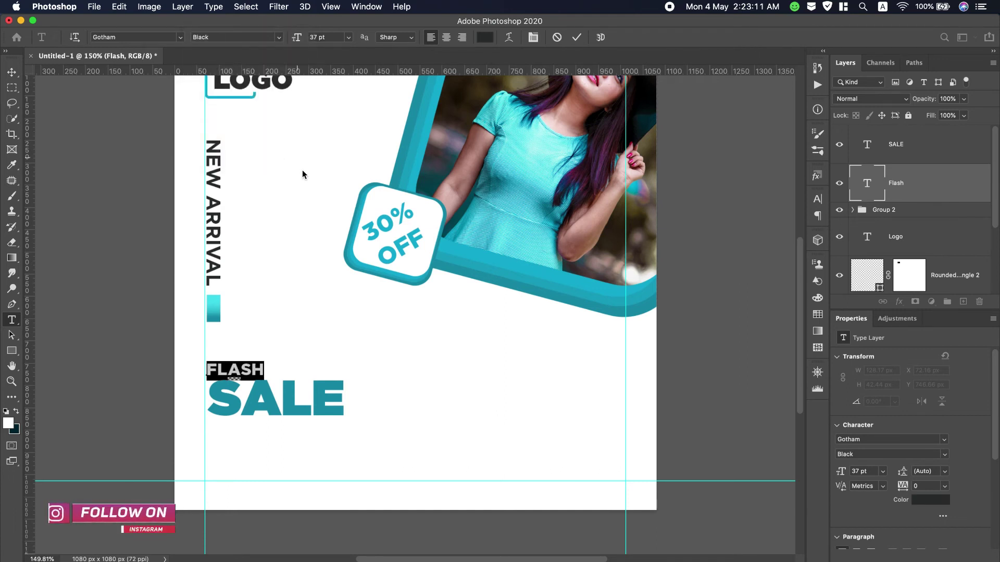
{"action": "left_click", "coordinate": [11, 71]}
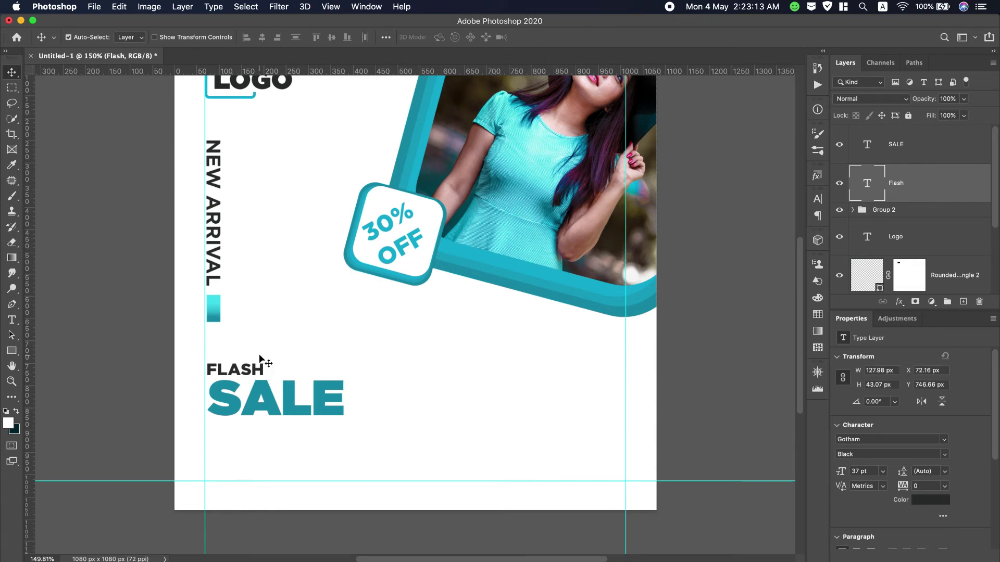
Shift SALE and FLASH left so both sit flush on the left guide at X 66.16 px.
{"action": "left_click", "coordinate": [892, 147]}
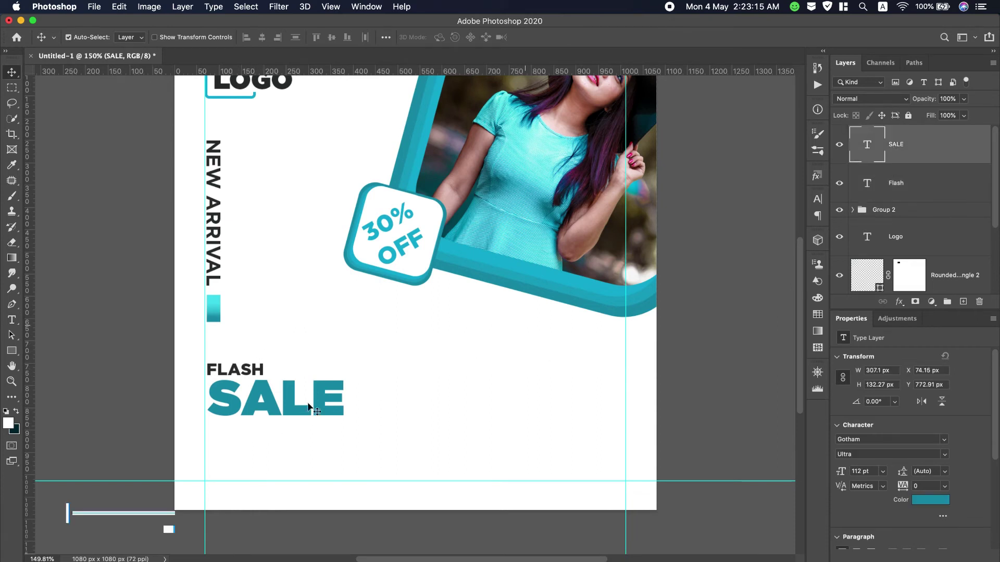
{"action": "left_click_drag", "start_coordinate": [274, 407], "coordinate": [271, 407]}
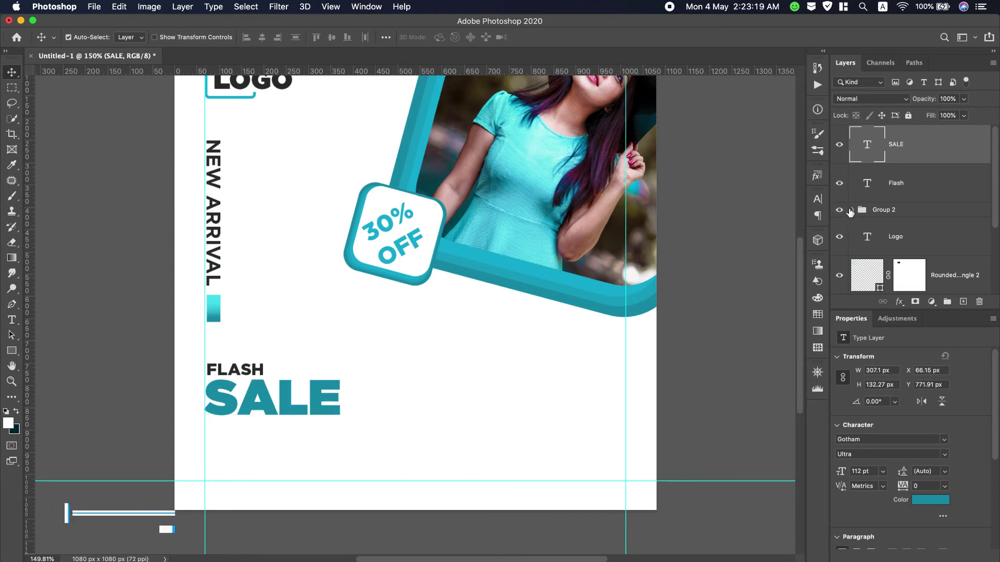
{"action": "left_click", "coordinate": [894, 182]}
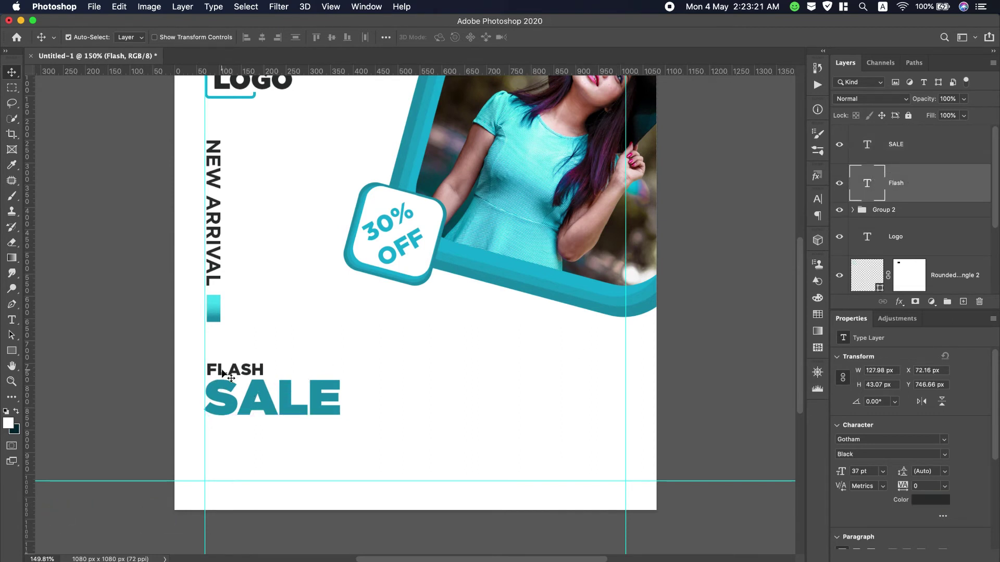
{"action": "left_click_drag", "start_coordinate": [219, 373], "coordinate": [217, 373]}
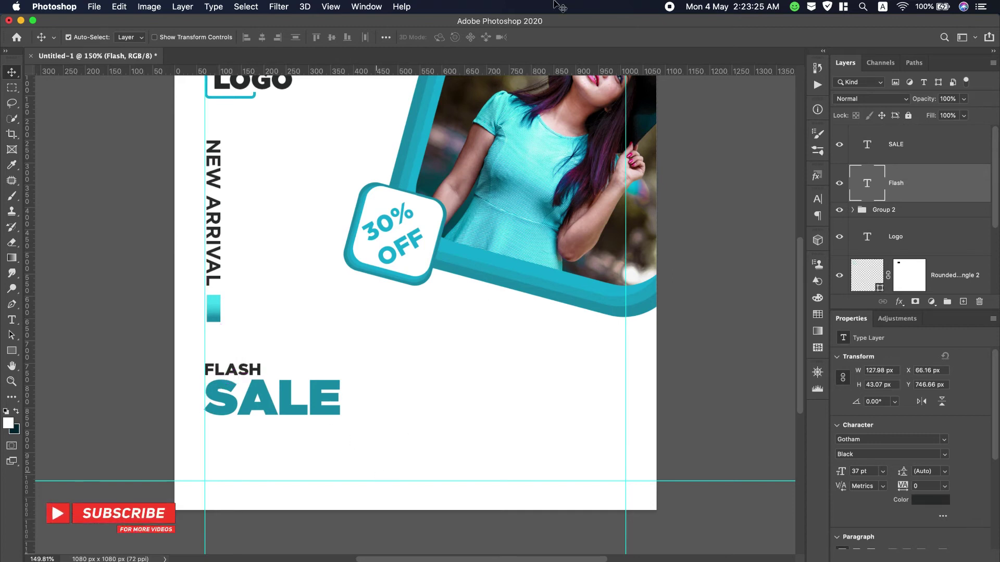
{"action": "scroll", "coordinate": [560, 6], "scroll_direction": "down", "scroll_amount": 2}
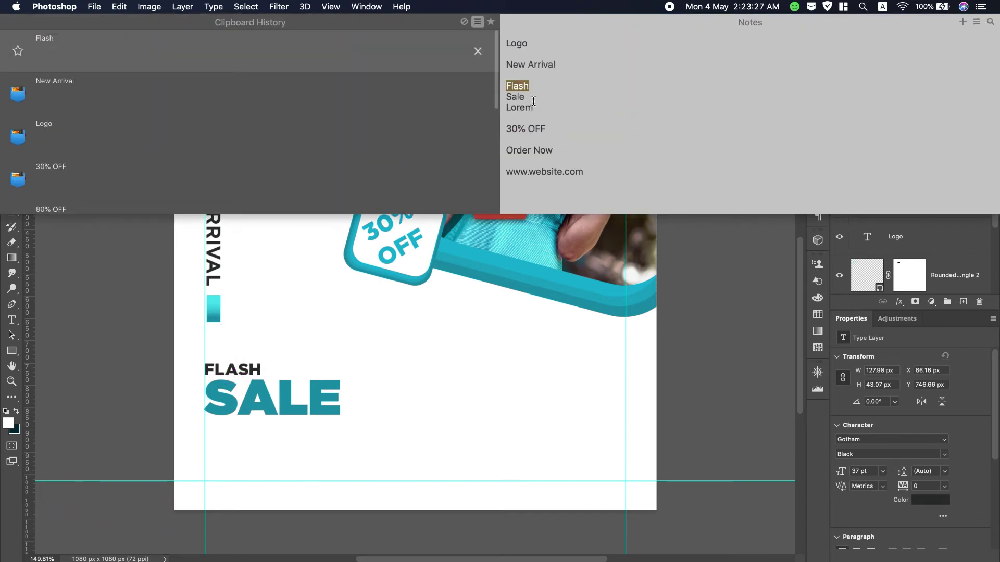
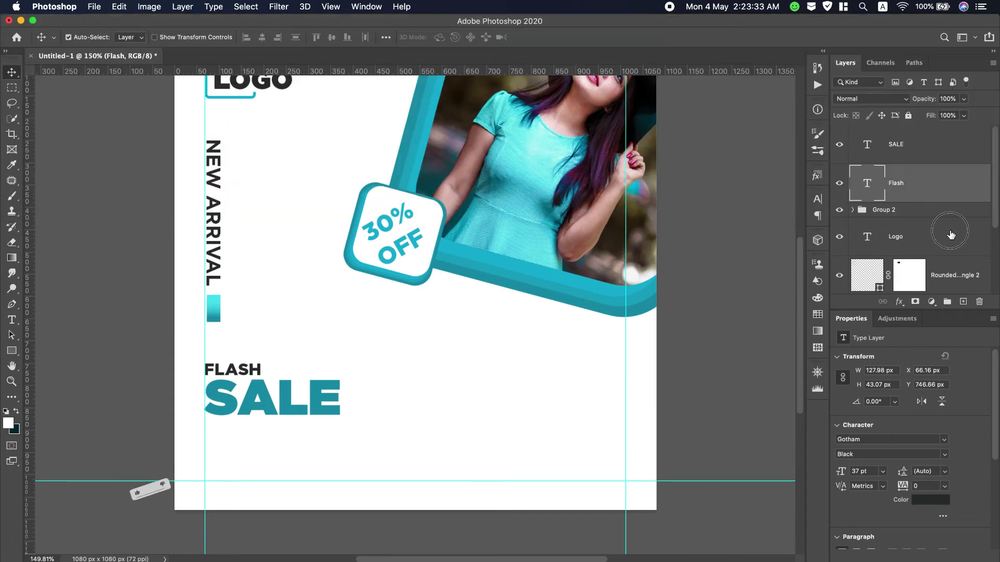
Move the FLASH SALE heading (Flash and SALE layers) slightly upward.
{"action": "left_click", "coordinate": [906, 241]}
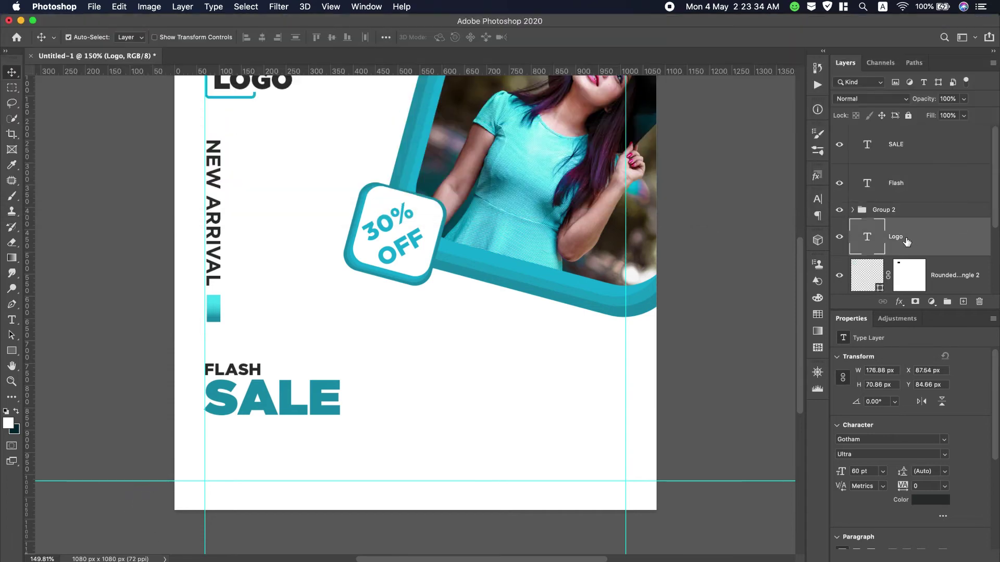
{"action": "left_click", "coordinate": [910, 155]}
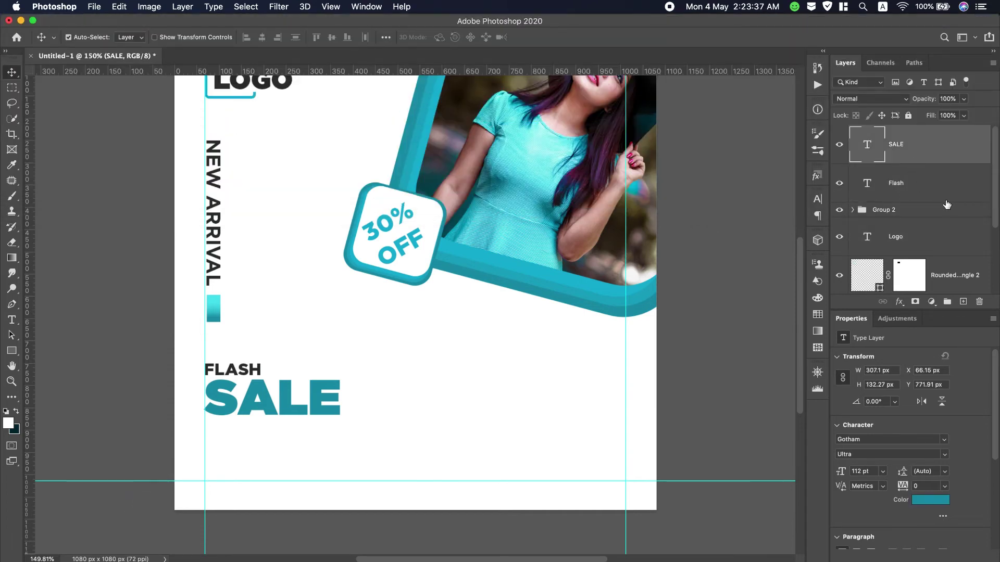
{"action": "left_click", "coordinate": [938, 197], "text": "super"}
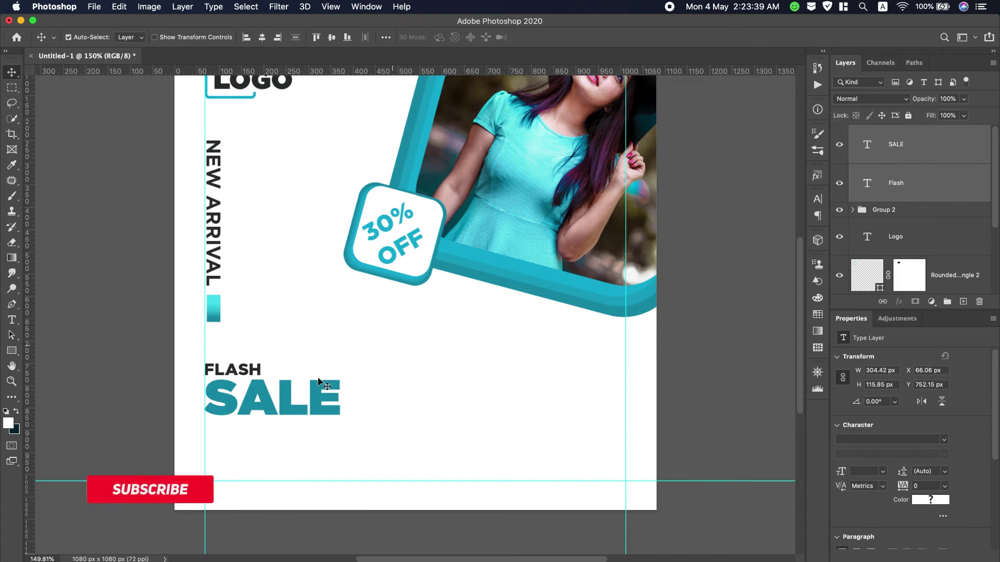
{"action": "left_click_drag", "start_coordinate": [259, 394], "coordinate": [260, 376]}
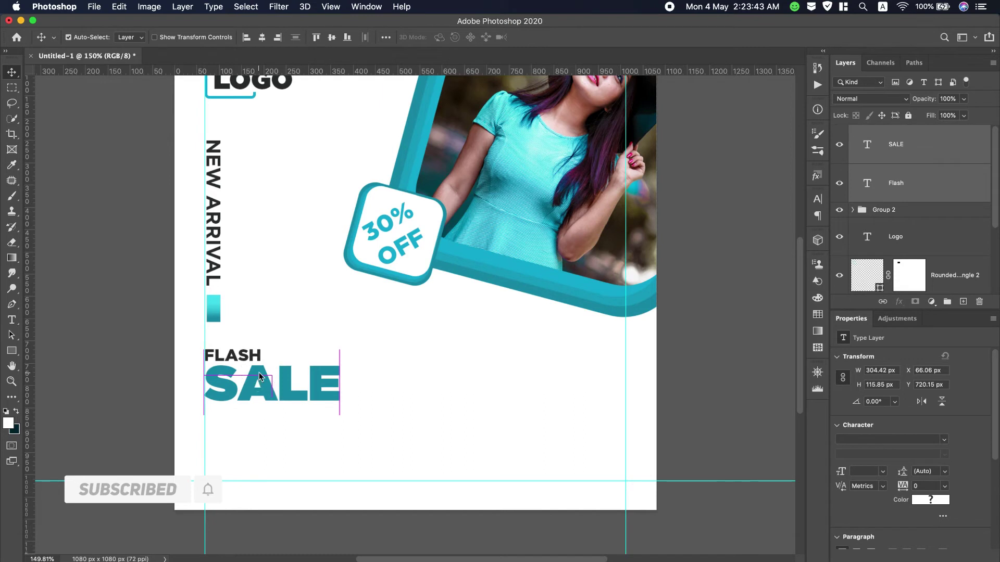
Nudge the vertical NEW ARRIVAL group, text and bar, slightly higher.
{"action": "left_click", "coordinate": [929, 211]}
{"action": "left_click_drag", "start_coordinate": [219, 229], "coordinate": [218, 218]}
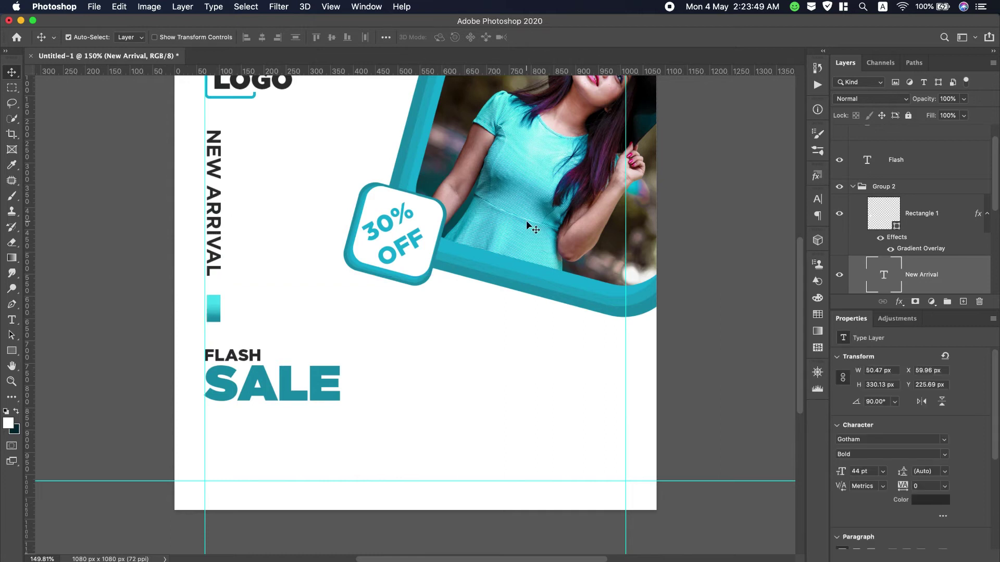
{"action": "key", "text": "ctrl+z"}
{"action": "left_click", "coordinate": [932, 192]}
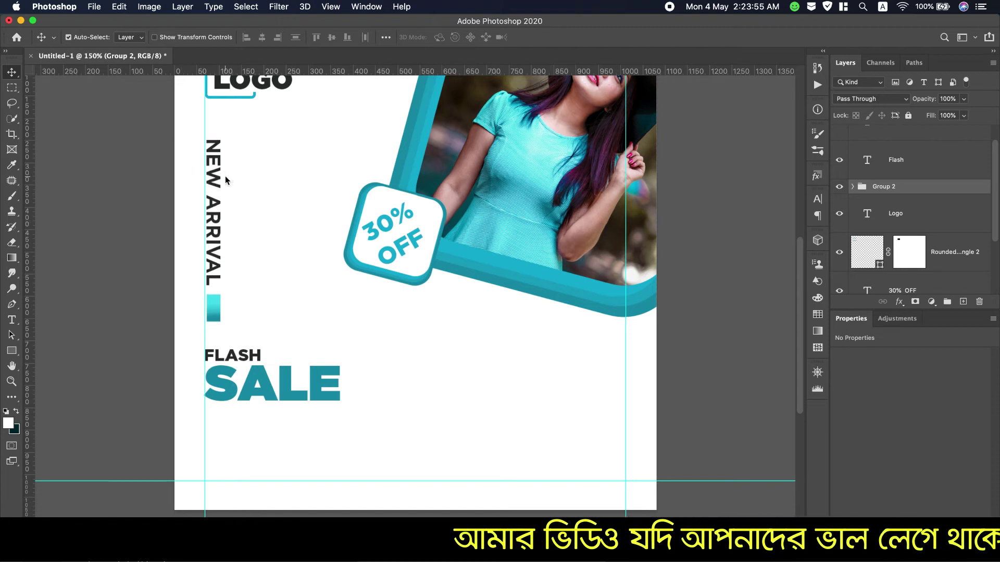
{"action": "key", "text": "Up"}
{"action": "key", "text": "Up"}
{"action": "key", "text": "Up"}
{"action": "key", "text": "Up"}
{"action": "key", "text": "Up"}
{"action": "key", "text": "Up"}
{"action": "key", "text": "Up"}
{"action": "key", "text": "Up"}
{"action": "key", "text": "Up"}
{"action": "key", "text": "Up"}
{"action": "key", "text": "Up"}
{"action": "key", "text": "Up"}
{"action": "key", "text": "Up"}
{"action": "key", "text": "Up"}
{"action": "key", "text": "Up"}
{"action": "key", "text": "Up"}
{"action": "key", "text": "Up"}
{"action": "key", "text": "Up"}
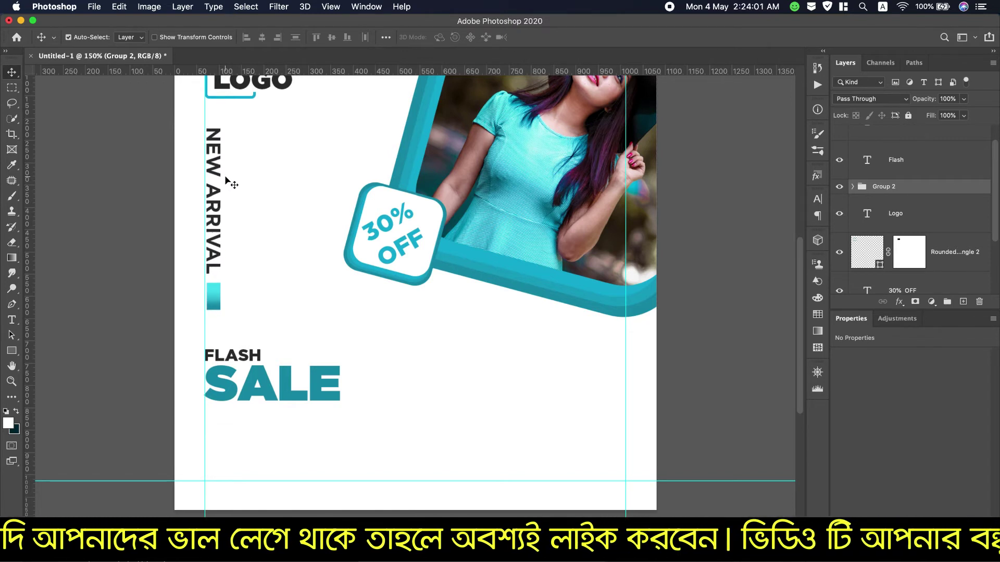
{"action": "key", "text": "Down"}
{"action": "key", "text": "Down"}
{"action": "key", "text": "Down"}
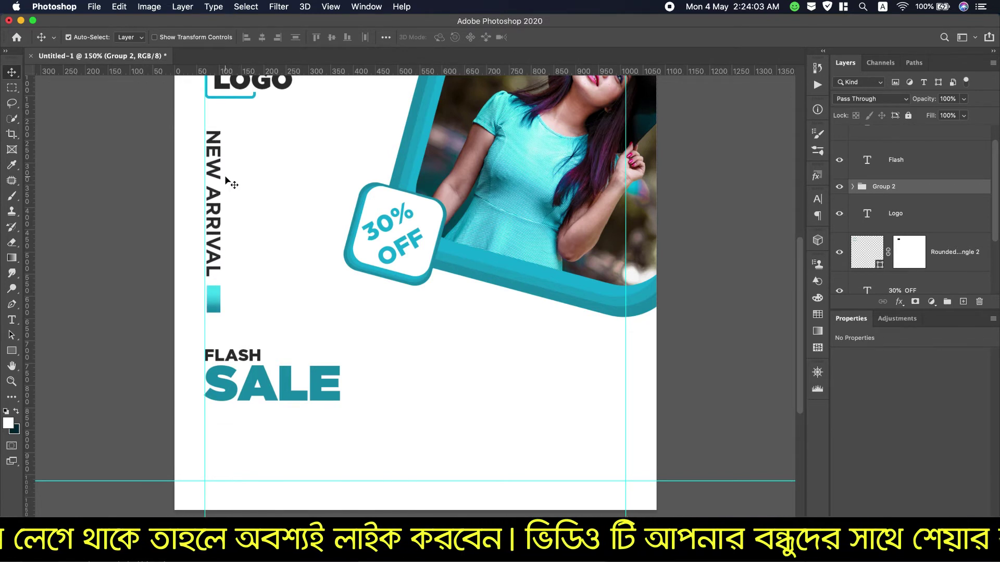
{"action": "key", "text": "alt+bracketright"}
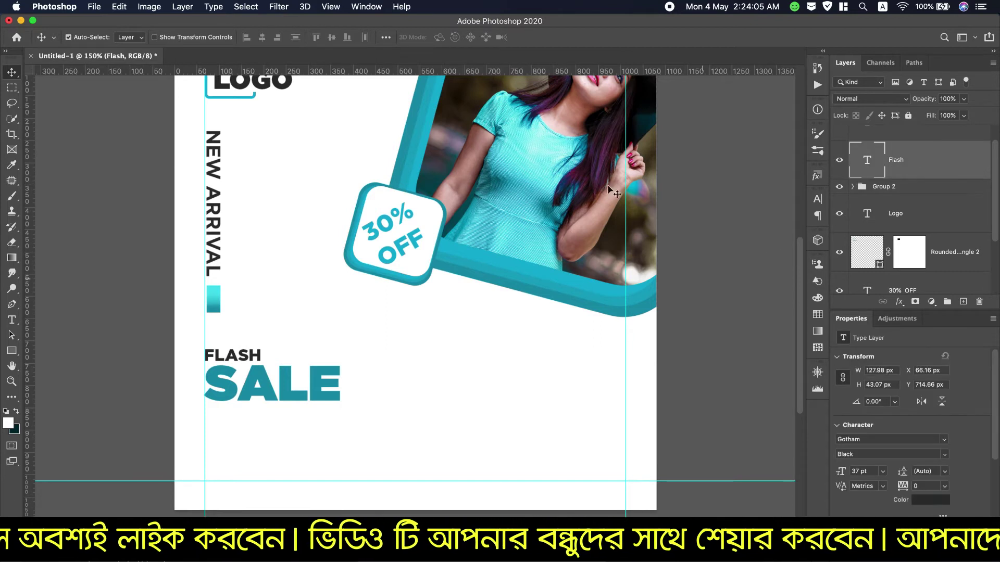
Add a small lorem ipsum paragraph below SALE in Gotham Book with All Caps off.
{"action": "left_click", "coordinate": [11, 320]}
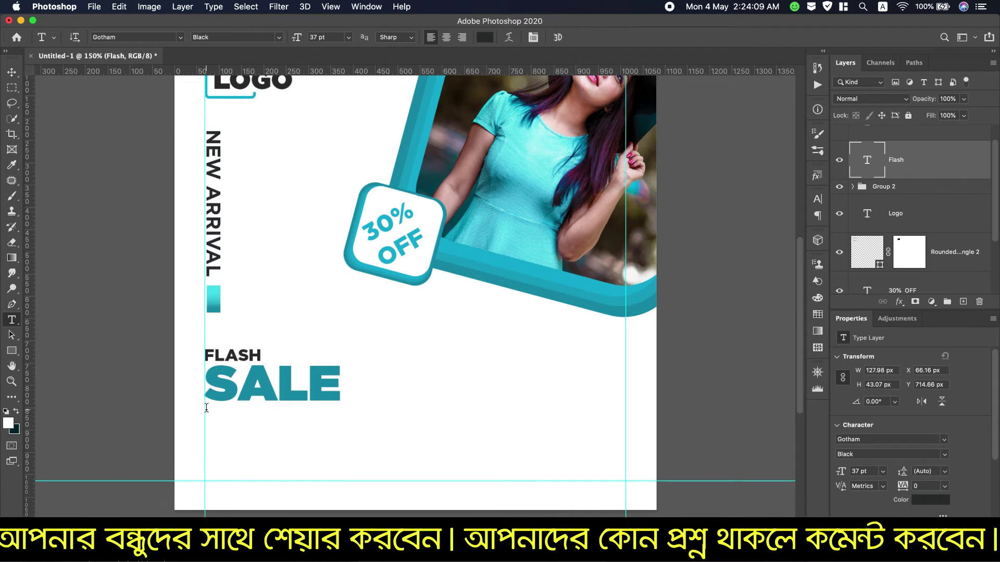
{"action": "mouse_move", "coordinate": [206, 408]}
{"action": "left_mouse_down"}
{"action": "mouse_move", "coordinate": [338, 439]}
{"action": "mouse_move", "coordinate": [390, 438]}
{"action": "left_mouse_up"}
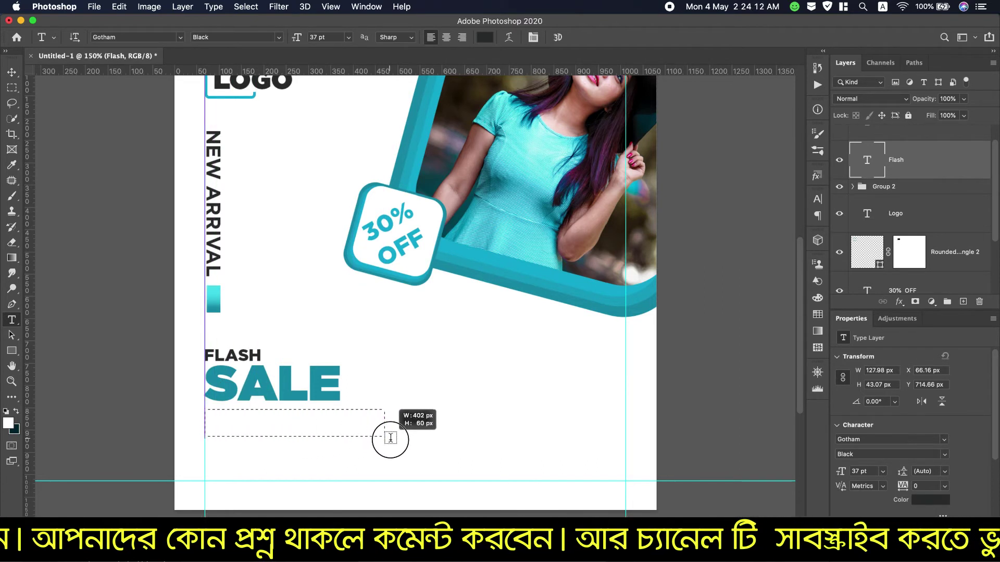
{"action": "left_click_drag", "start_coordinate": [390, 438], "coordinate": [430, 466]}
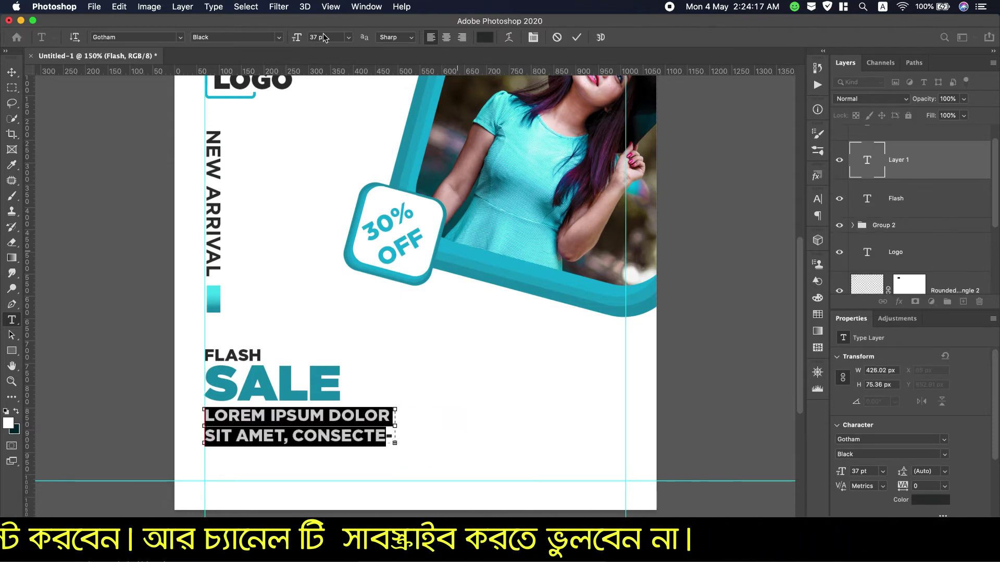
{"action": "left_click", "coordinate": [282, 38]}
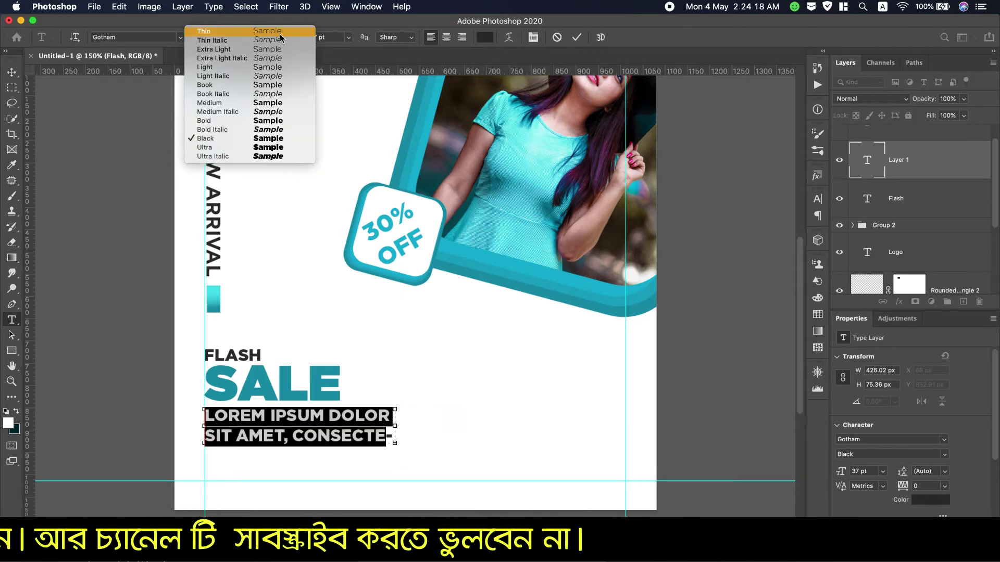
{"action": "left_click", "coordinate": [217, 86]}
{"action": "left_click_drag", "start_coordinate": [296, 41], "coordinate": [282, 42]}
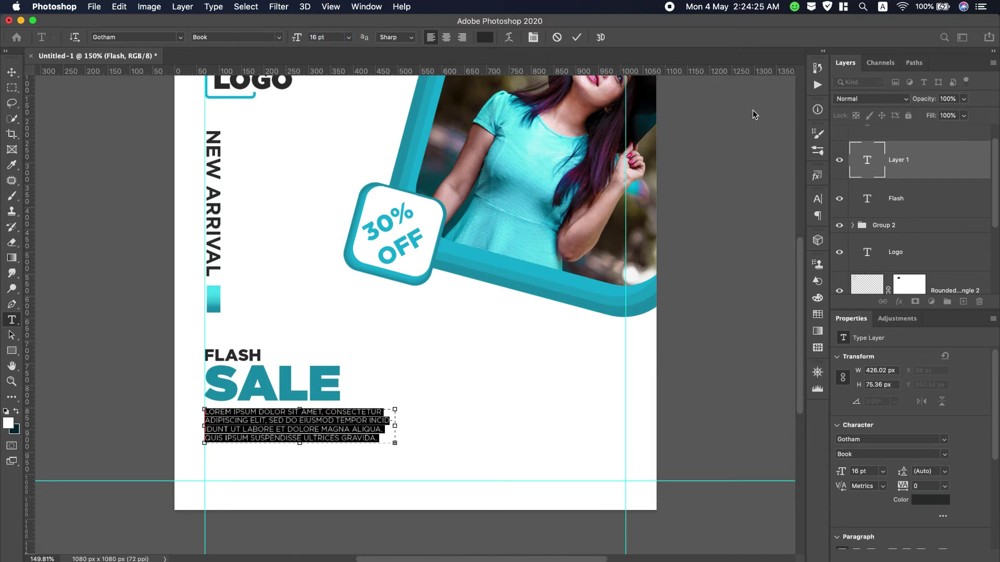
{"action": "left_click", "coordinate": [817, 200]}
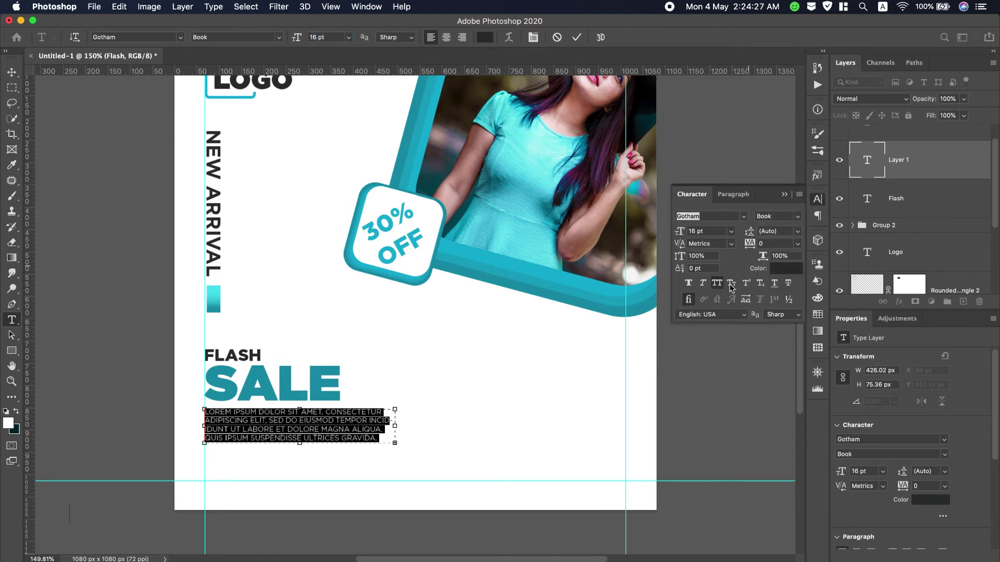
{"action": "key", "text": "ctrl+shift+k"}
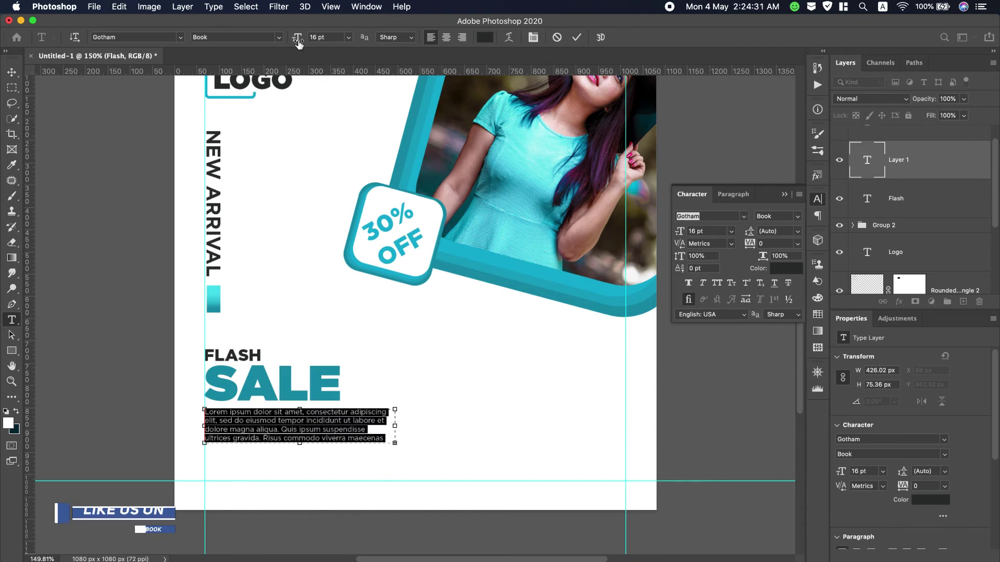
{"action": "left_click_drag", "start_coordinate": [296, 42], "coordinate": [299, 42]}
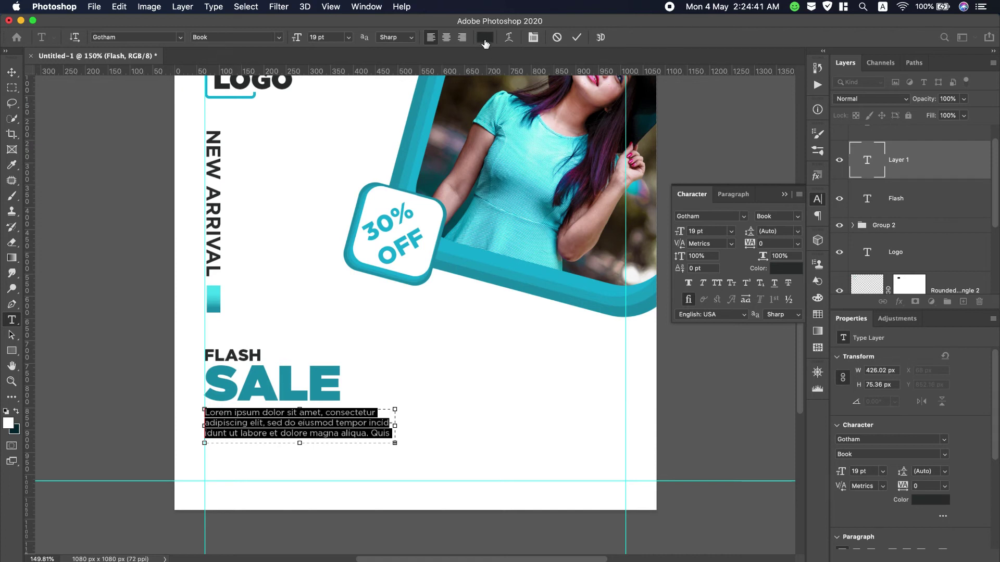
{"action": "left_click", "coordinate": [16, 73]}
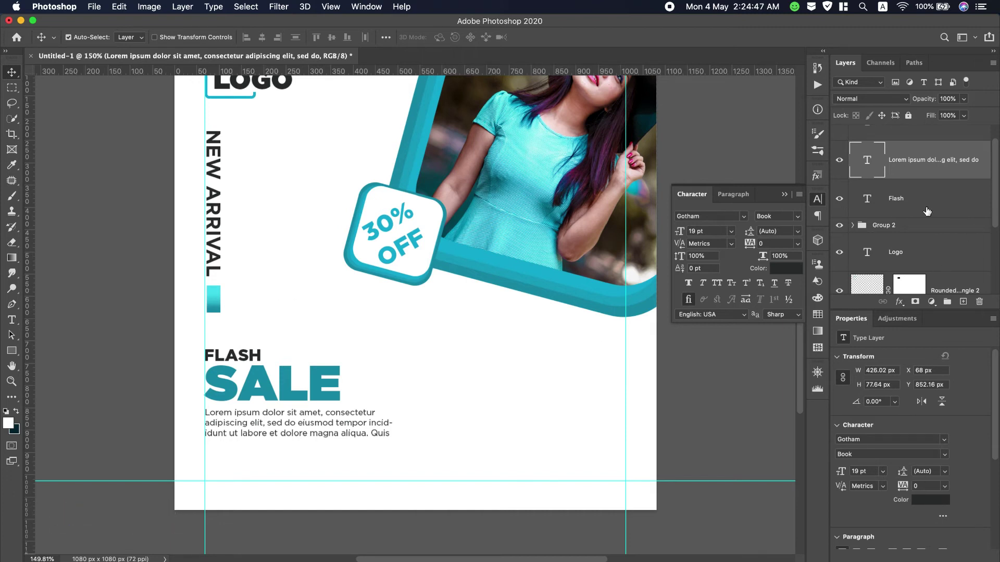
Nudge SALE down slightly to loosen spacing between heading and paragraph.
{"action": "left_click", "coordinate": [910, 203]}
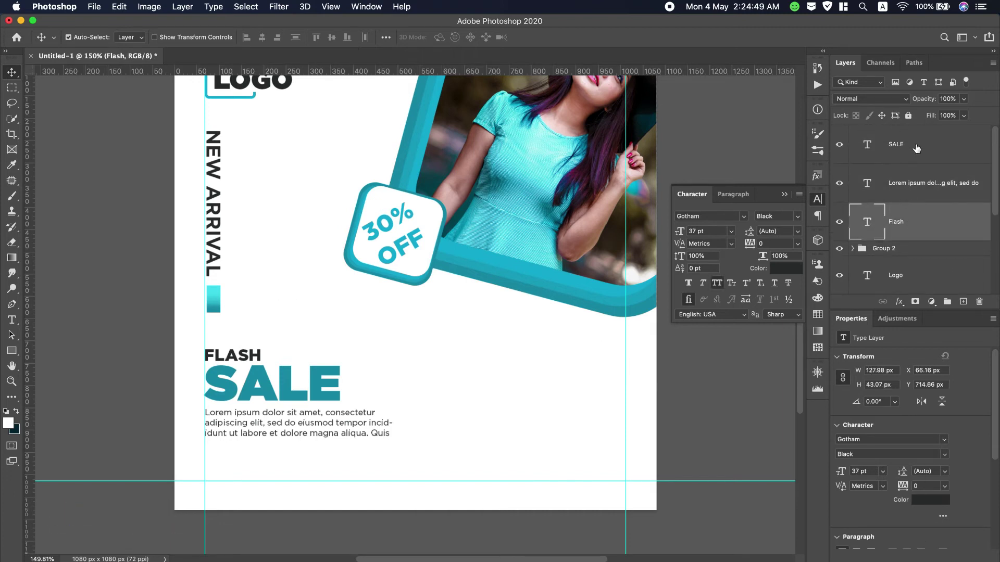
{"action": "left_click", "coordinate": [916, 149]}
{"action": "key", "text": "Down"}
{"action": "key", "text": "Down"}
{"action": "key", "text": "Down"}
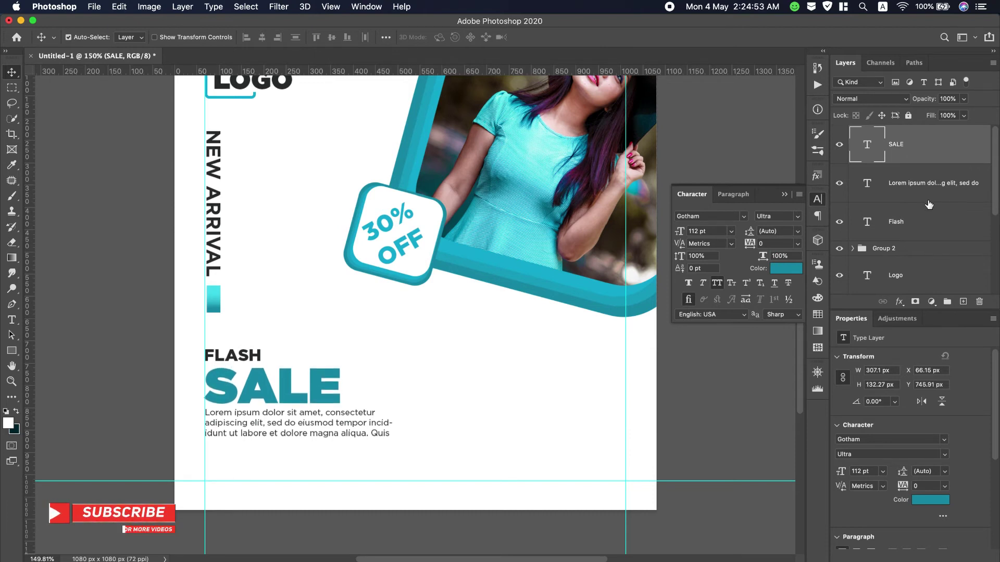
{"action": "left_click", "coordinate": [925, 182]}
{"action": "key", "text": "Down"}
{"action": "key", "text": "Down"}
{"action": "key", "text": "Down"}
{"action": "key", "text": "Down"}
{"action": "key", "text": "Down"}
{"action": "key", "text": "Down"}
{"action": "key", "text": "Down"}
{"action": "key", "text": "Down"}
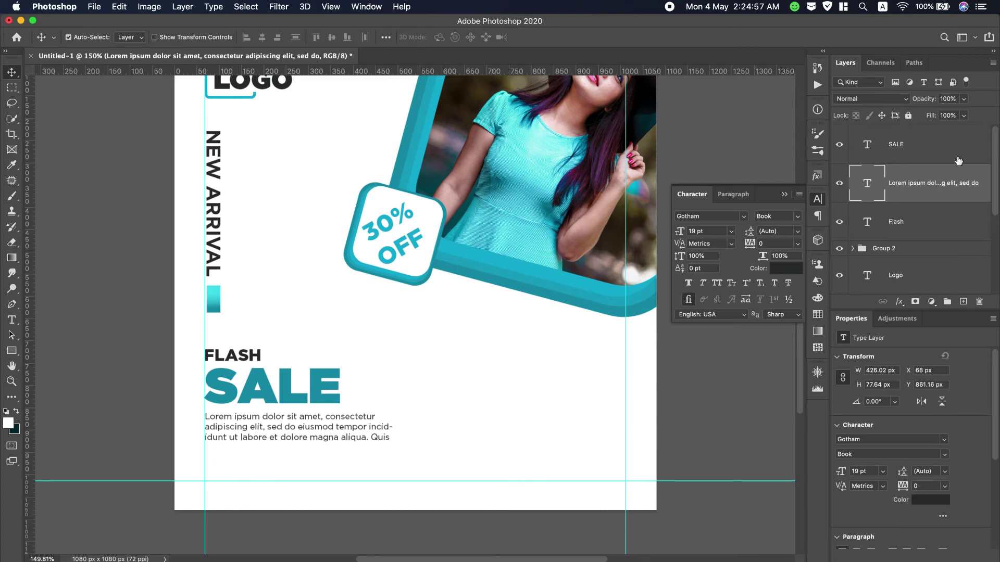
{"action": "left_click", "coordinate": [921, 222]}
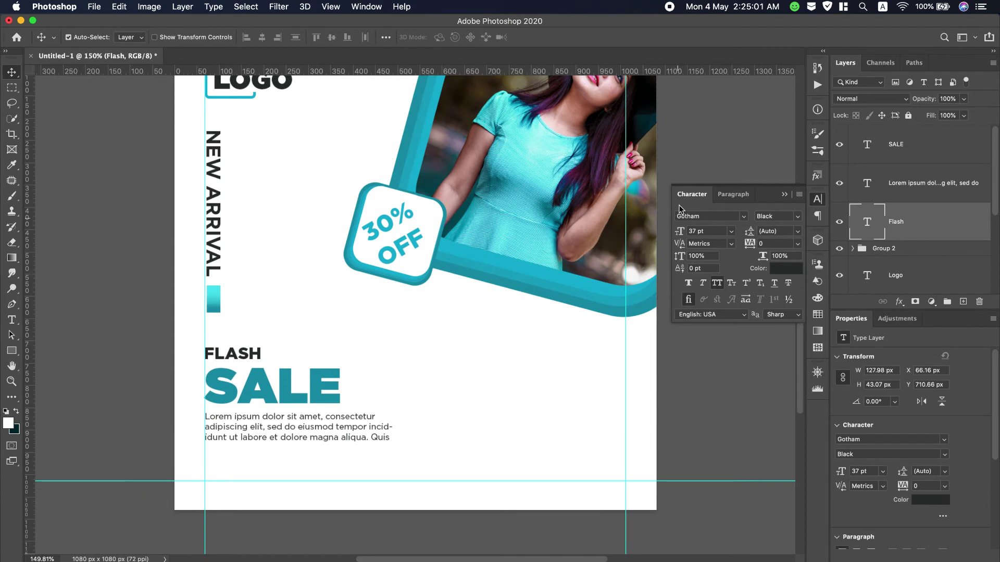
{"action": "scroll", "coordinate": [688, 2], "scroll_direction": "down", "scroll_amount": 3}
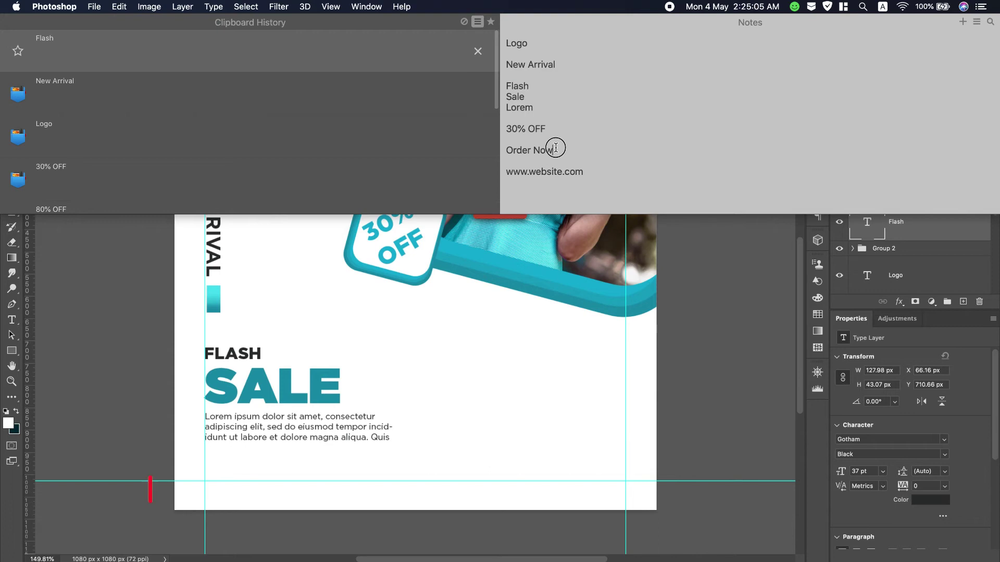
Add a black Gotham 37 pt ORDER NOW line to the right of SALE.
{"action": "left_click_drag", "start_coordinate": [556, 148], "coordinate": [506, 150]}
{"action": "key", "text": "super+c"}
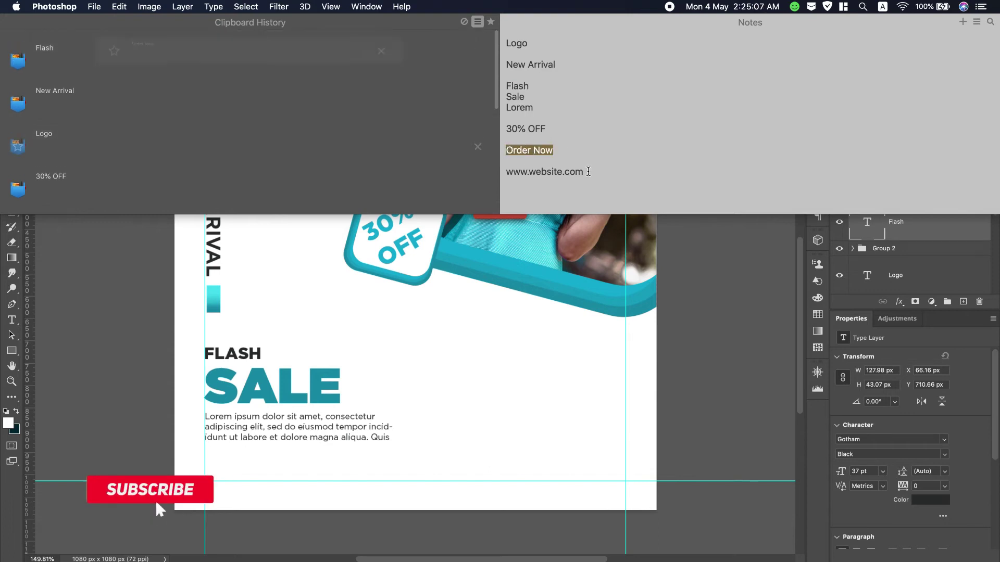
{"action": "left_click", "coordinate": [10, 325]}
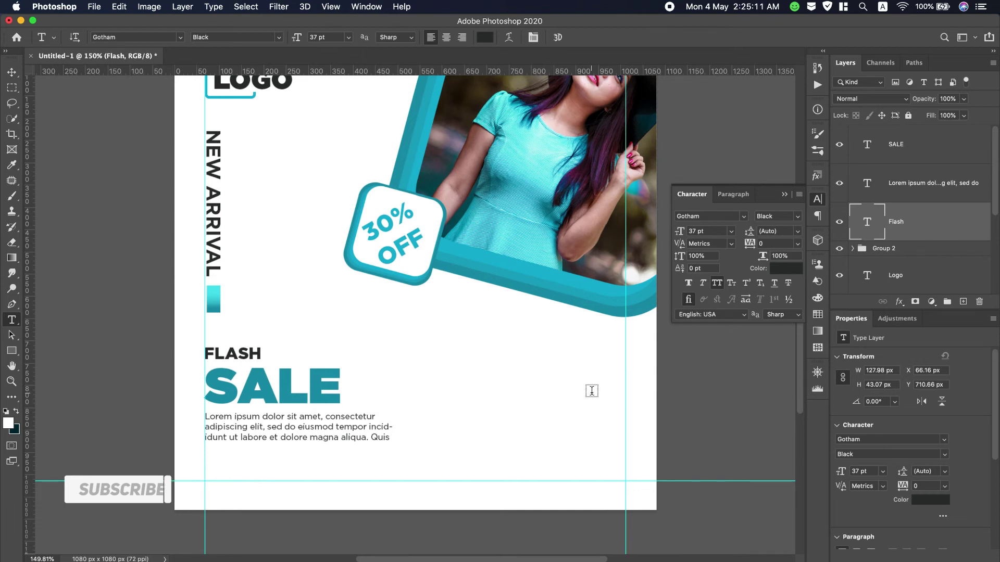
{"action": "left_click", "coordinate": [568, 387]}
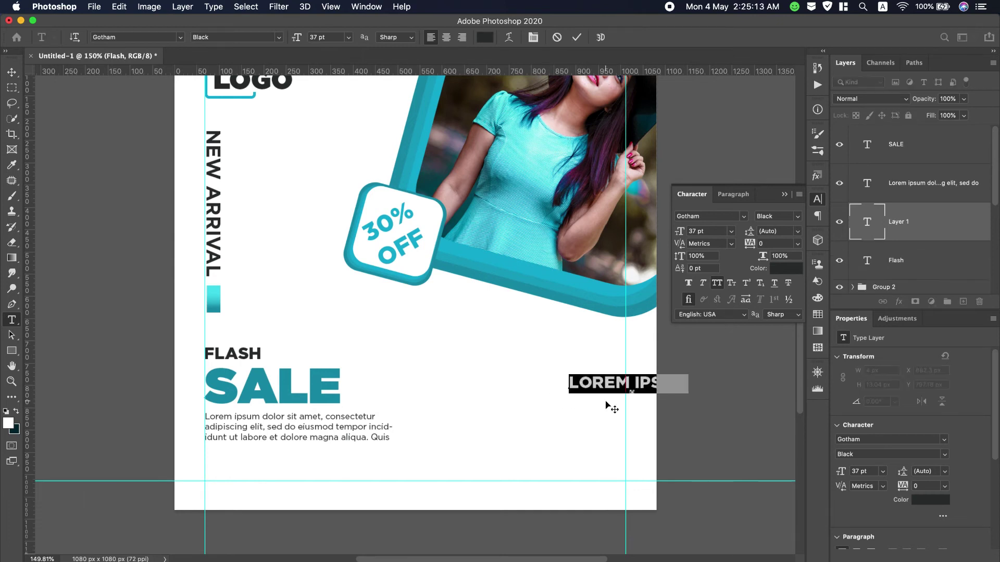
{"action": "type", "text": "ORDER NO"}
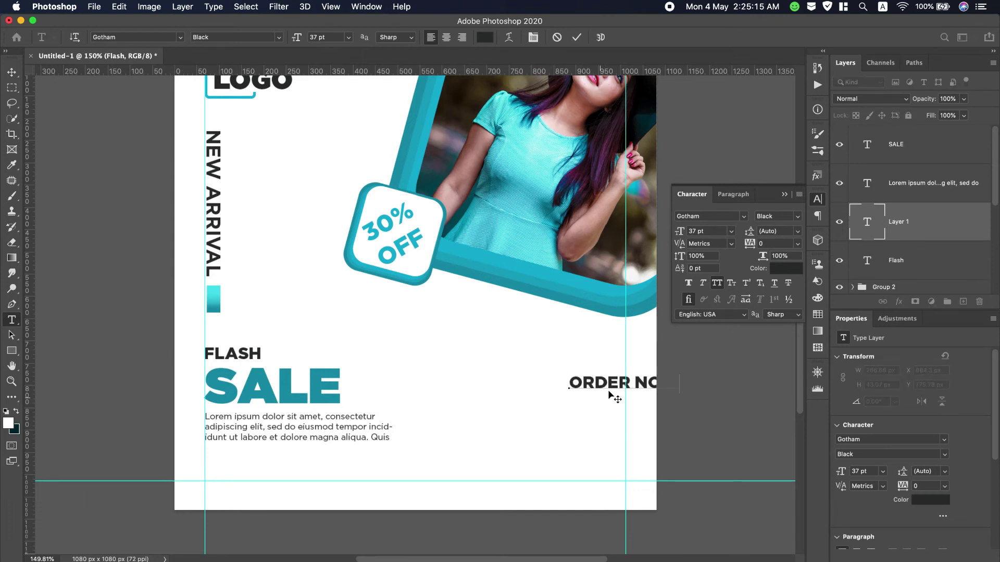
{"action": "left_click_drag", "start_coordinate": [614, 410], "coordinate": [538, 409]}
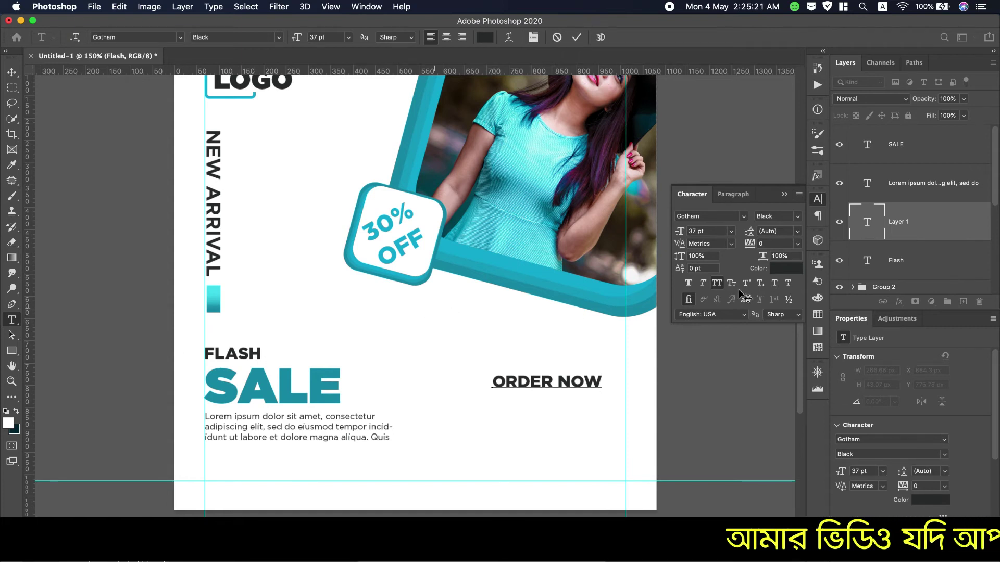
{"action": "left_click", "coordinate": [866, 258]}
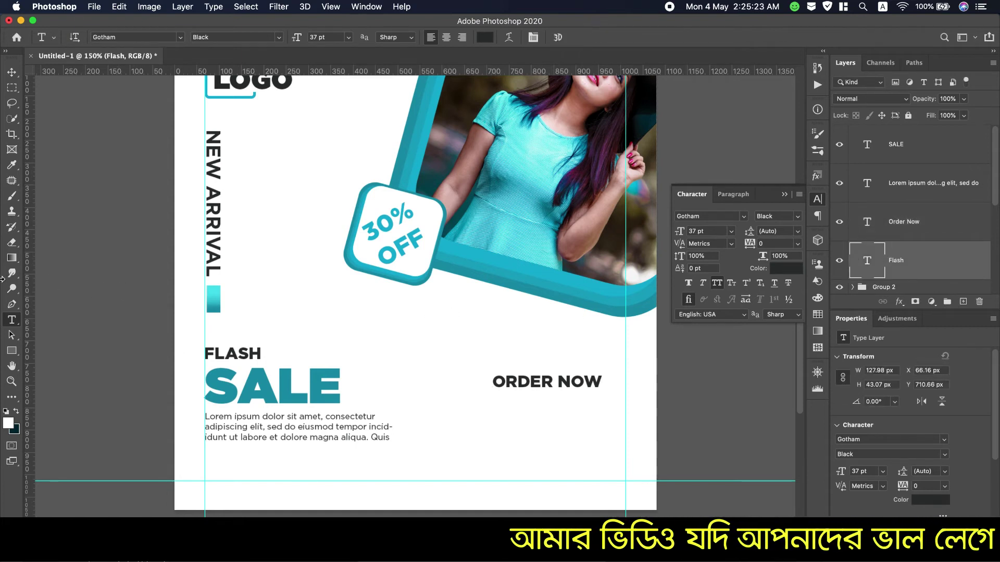
{"action": "left_click", "coordinate": [13, 351]}
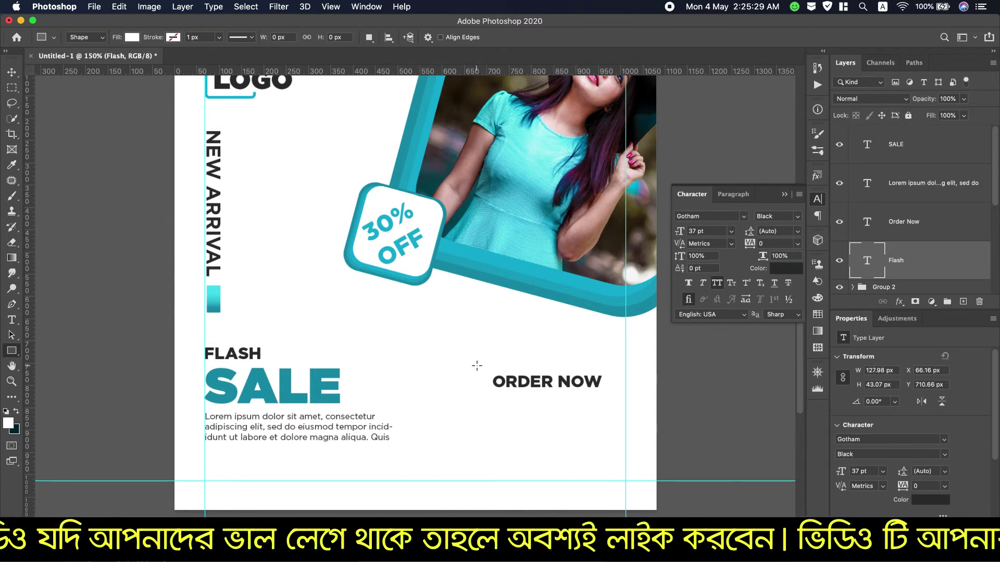
Draw a dark teal rectangle behind ORDER NOW with 22 px rounded corners.
{"action": "left_click_drag", "start_coordinate": [478, 365], "coordinate": [623, 400]}
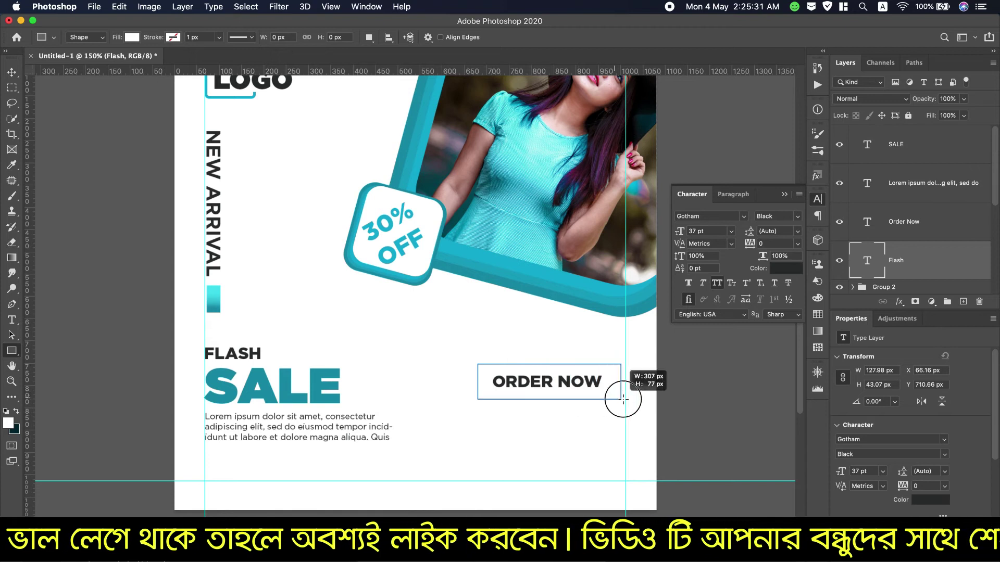
{"action": "left_click_drag", "start_coordinate": [623, 399], "coordinate": [625, 400]}
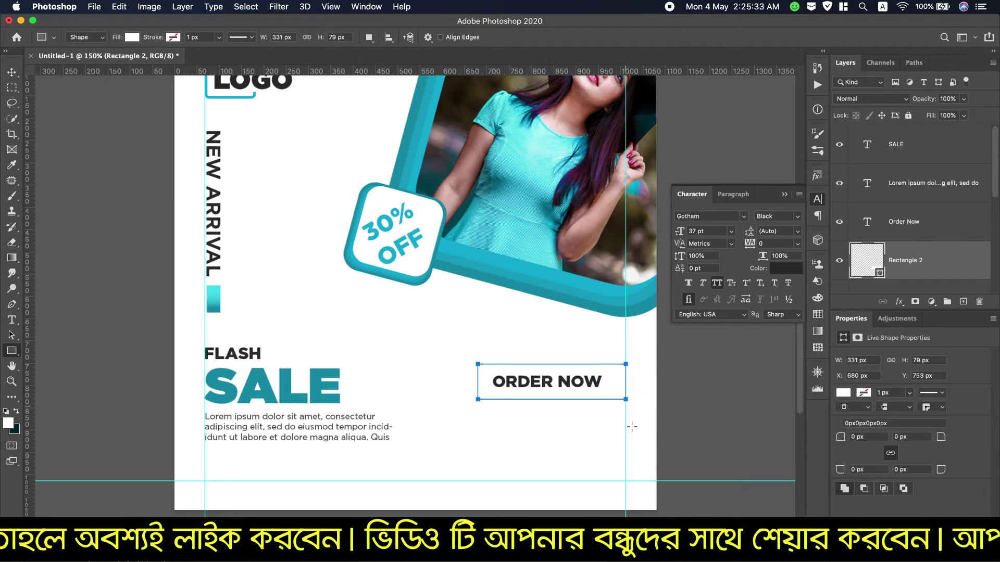
{"action": "left_click", "coordinate": [865, 392]}
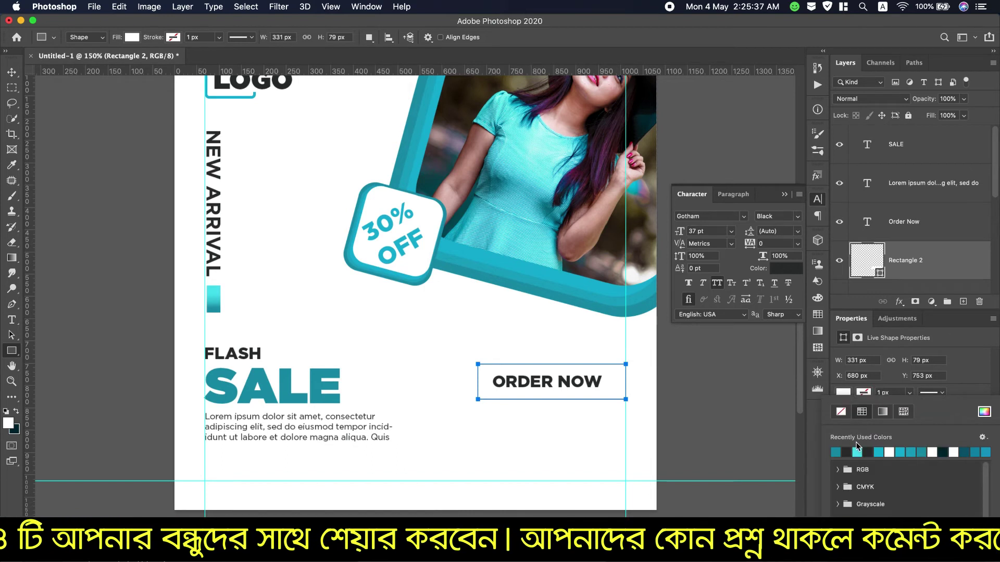
{"action": "left_click", "coordinate": [836, 452]}
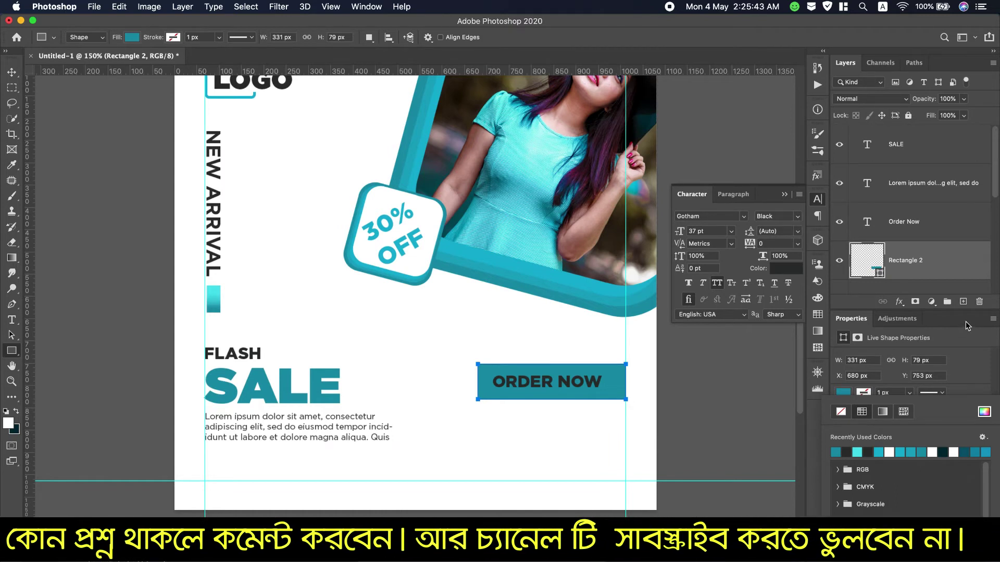
{"action": "left_click", "coordinate": [964, 334]}
{"action": "left_click", "coordinate": [854, 438]}
{"action": "type", "text": "22"}
{"action": "key", "text": "Return"}
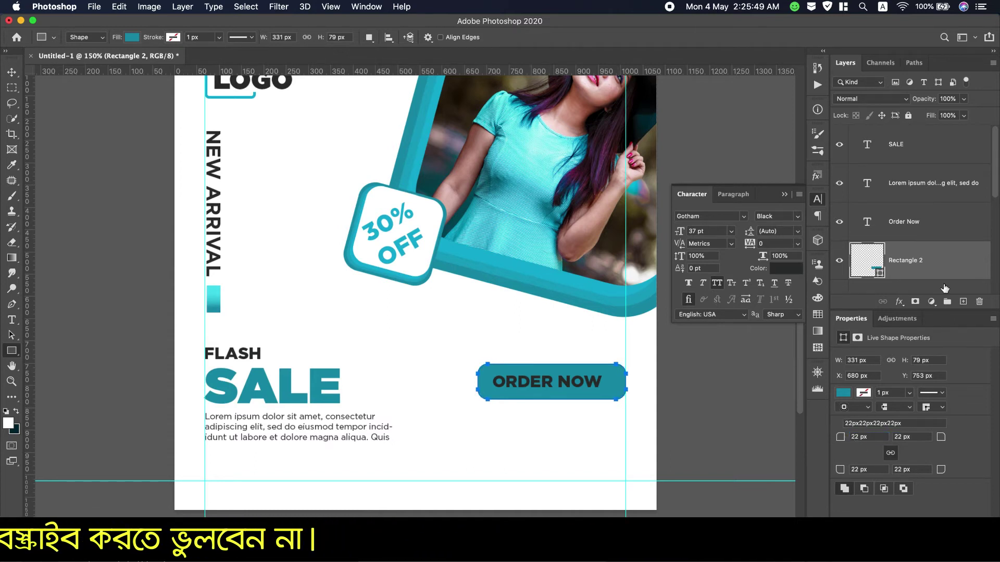
Centre the ORDER NOW text on the button and set its colour to #ffffff.
{"action": "left_click", "coordinate": [944, 227], "text": "shift"}
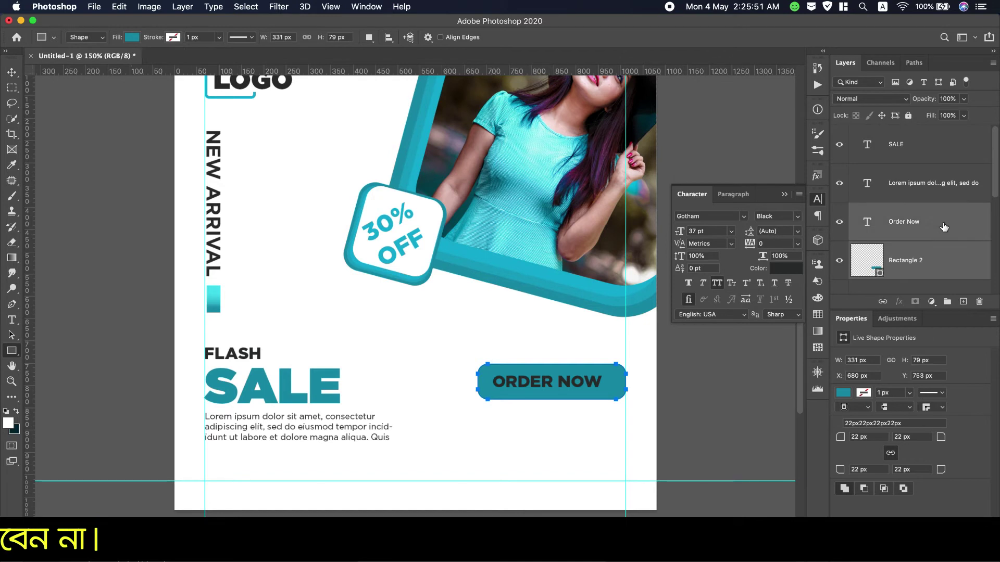
{"action": "left_click", "coordinate": [260, 39]}
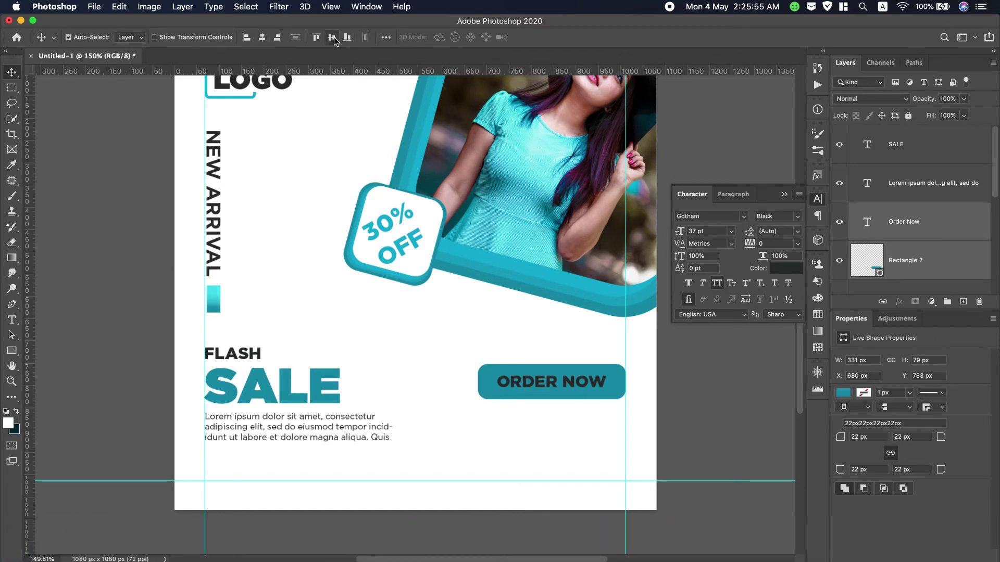
{"action": "double_click", "coordinate": [868, 221]}
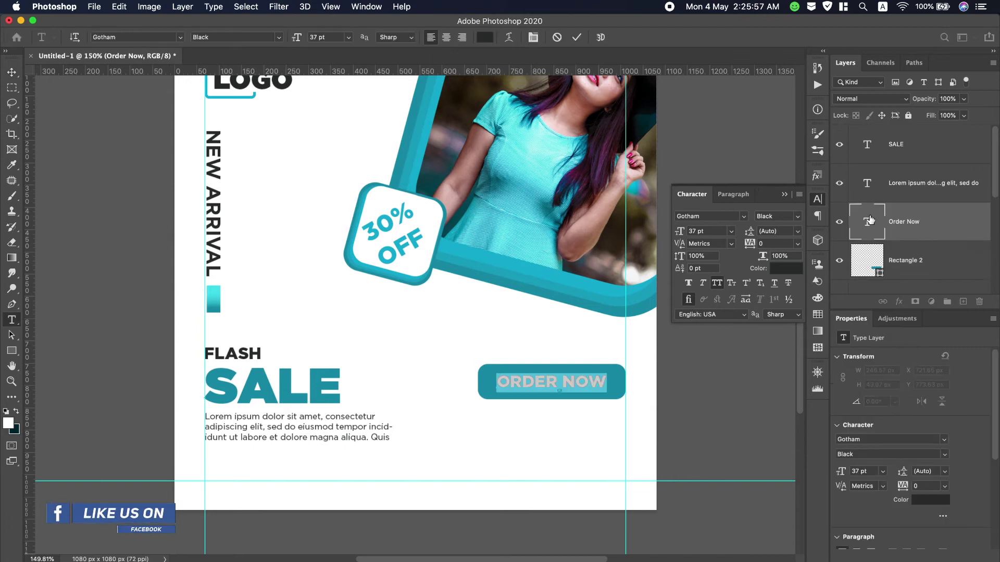
{"action": "left_click", "coordinate": [485, 37]}
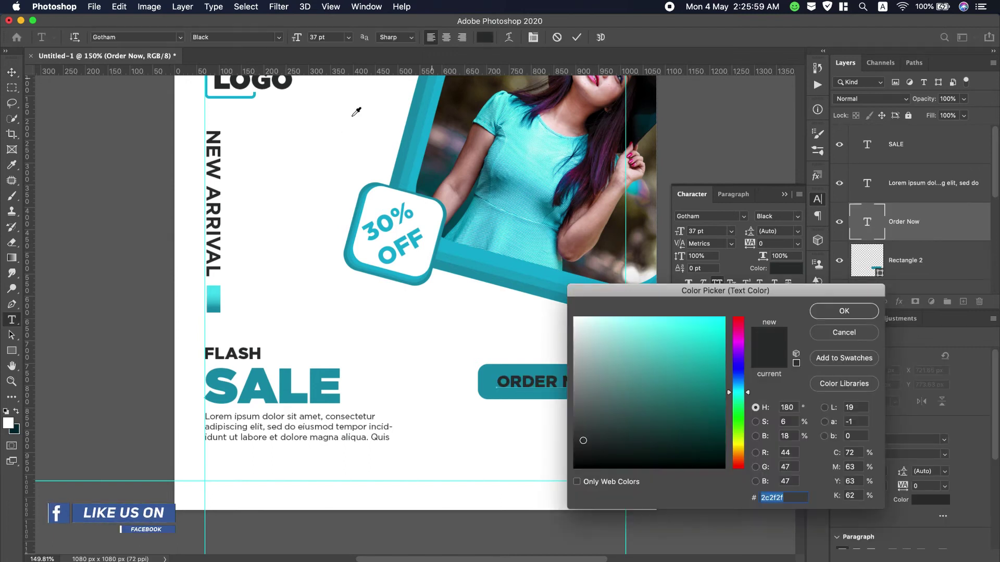
{"action": "type", "text": "ffffff"}
{"action": "left_click", "coordinate": [859, 315]}
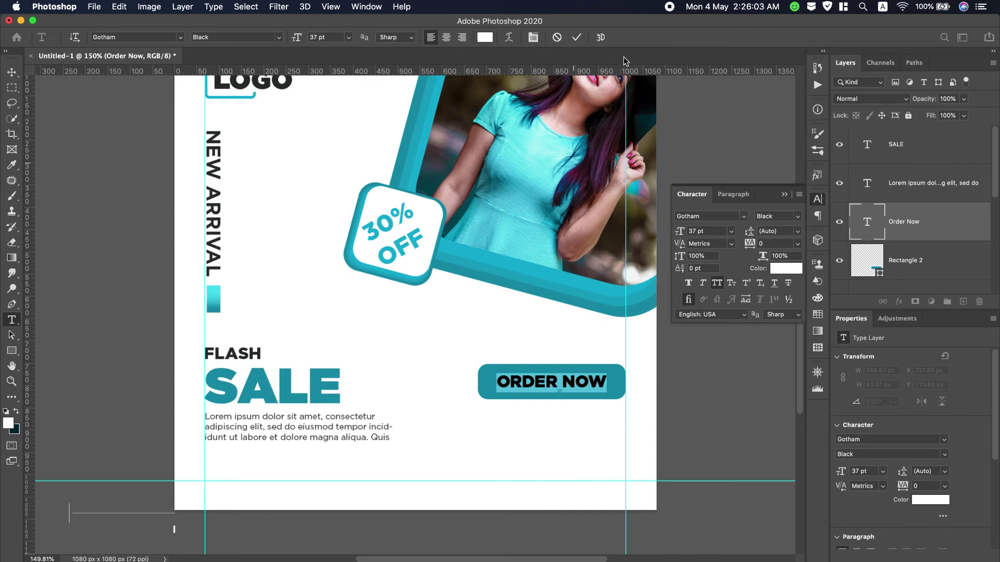
{"action": "scroll", "coordinate": [650, 11], "scroll_direction": "down", "scroll_amount": 3}
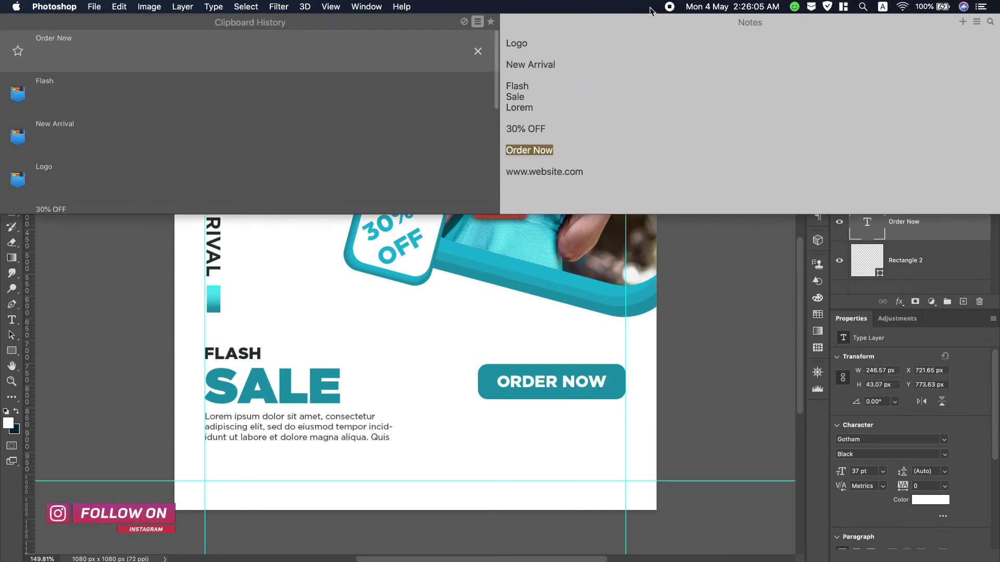
{"action": "left_click_drag", "start_coordinate": [583, 172], "coordinate": [504, 171]}
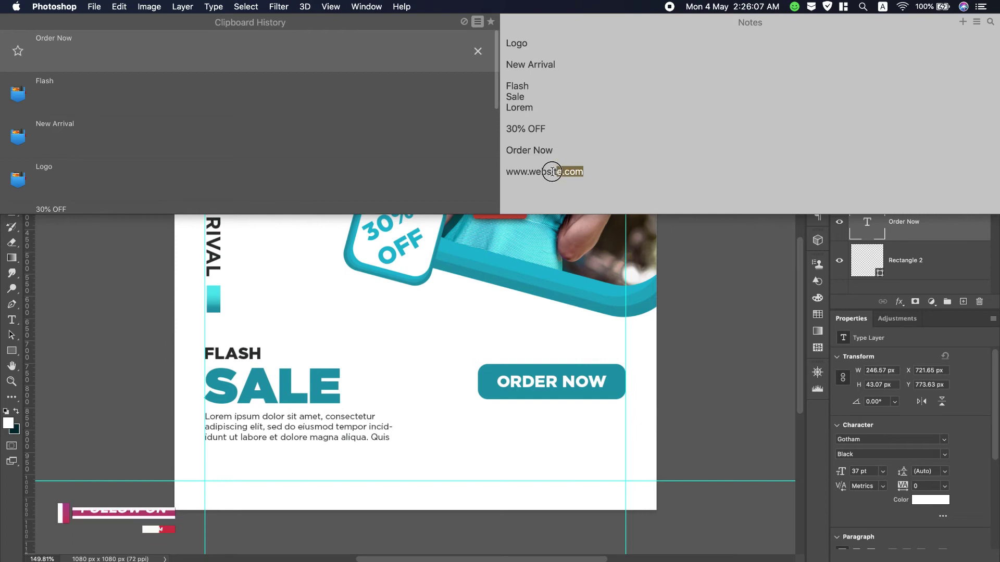
{"action": "right_click", "coordinate": [545, 173]}
{"action": "left_click", "coordinate": [577, 246]}
{"action": "left_click", "coordinate": [13, 323]}
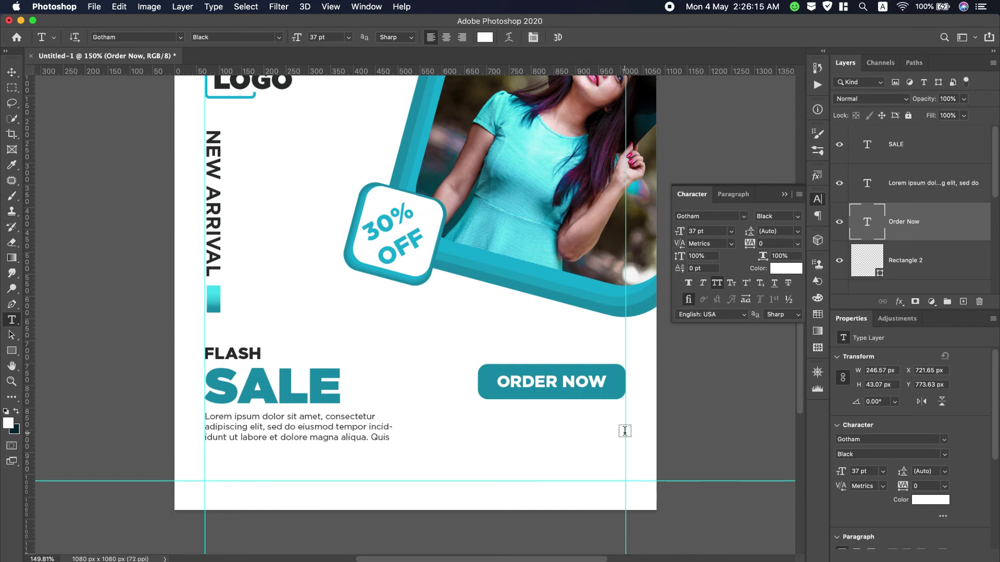
{"action": "left_click", "coordinate": [622, 476]}
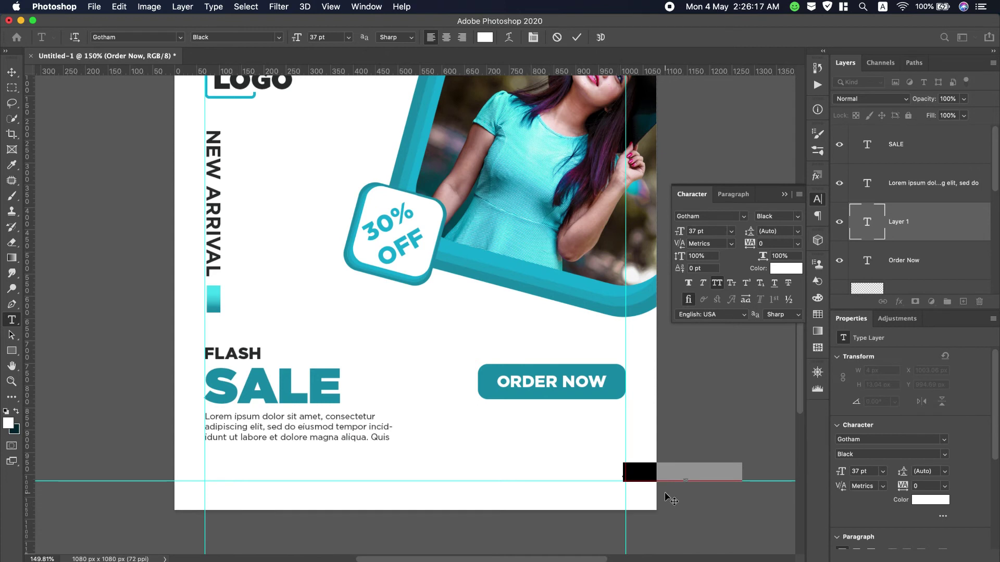
{"action": "key", "text": "super+v"}
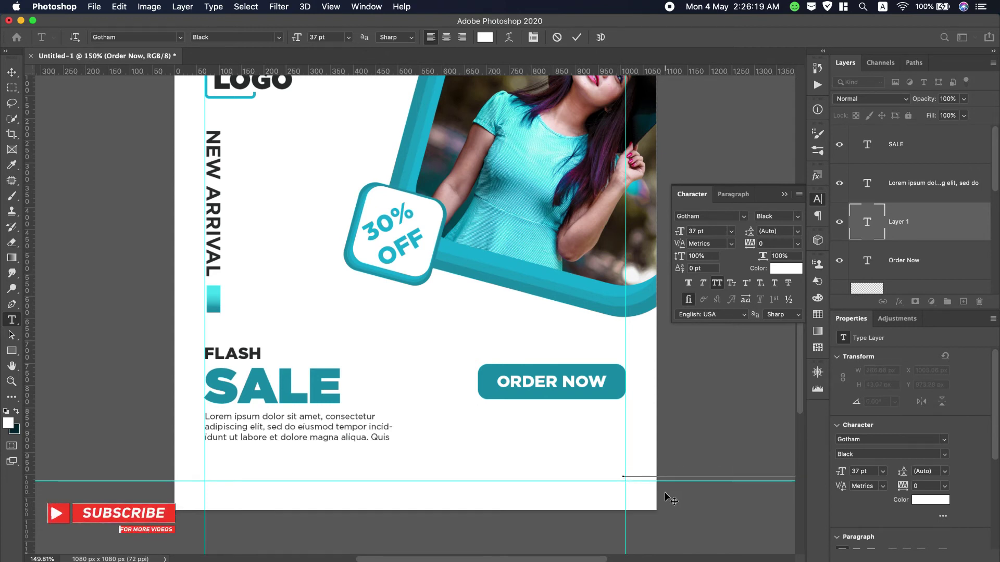
{"action": "key", "text": "super+a"}
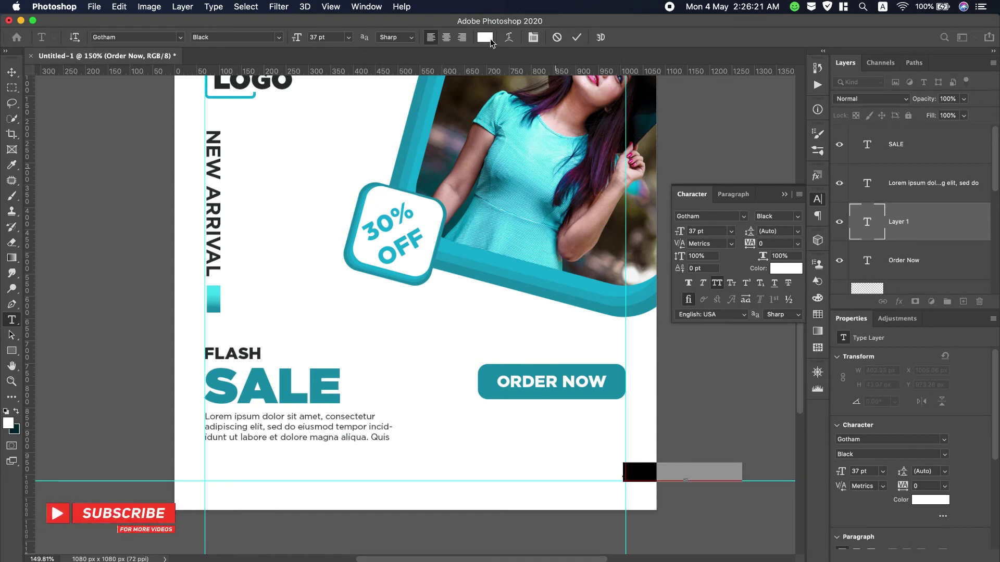
{"action": "left_click", "coordinate": [484, 37]}
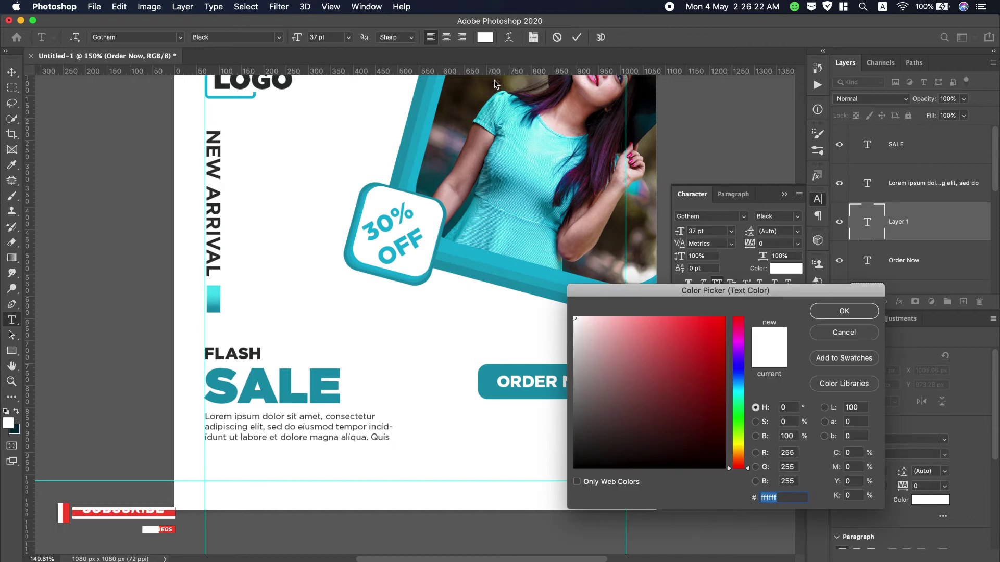
{"action": "left_click", "coordinate": [511, 283]}
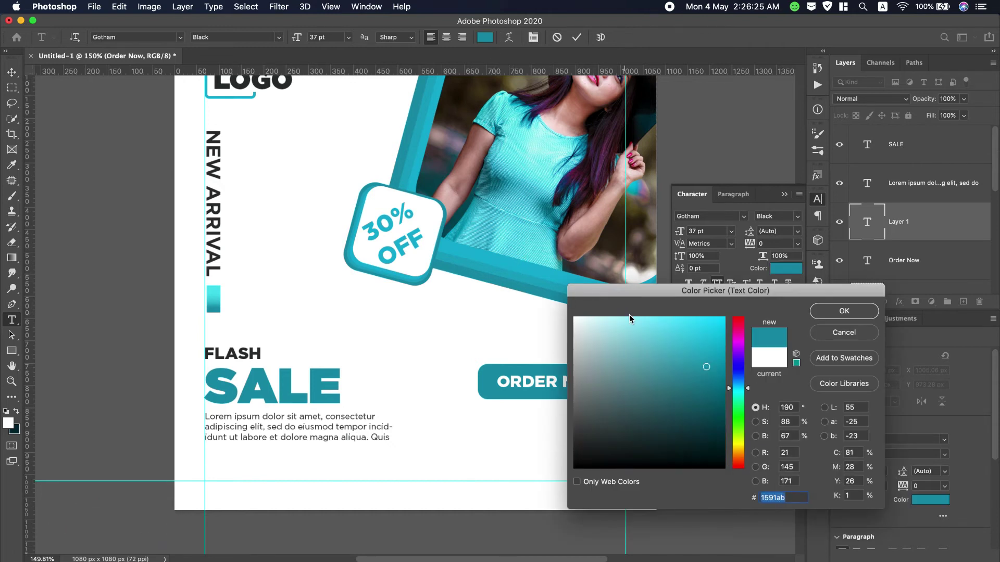
{"action": "left_click", "coordinate": [844, 312]}
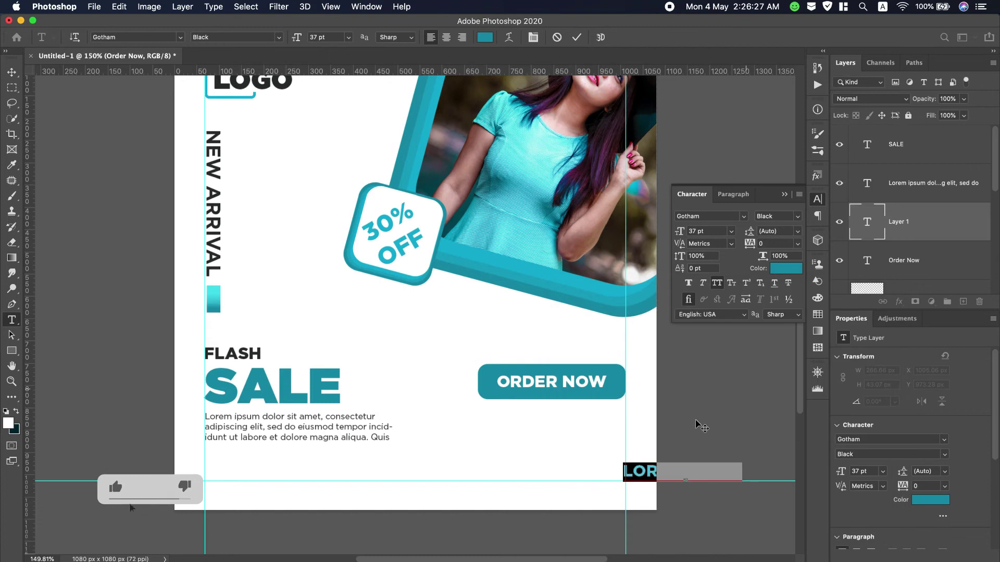
{"action": "left_click_drag", "start_coordinate": [650, 488], "coordinate": [547, 478]}
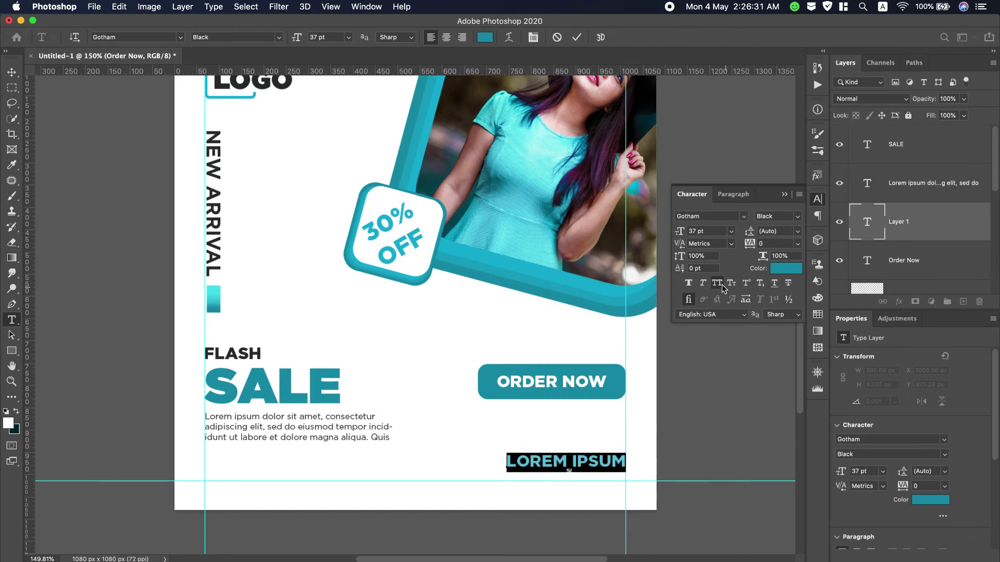
{"action": "type", "text": "www.website.com"}
{"action": "left_click_drag", "start_coordinate": [601, 495], "coordinate": [564, 503]}
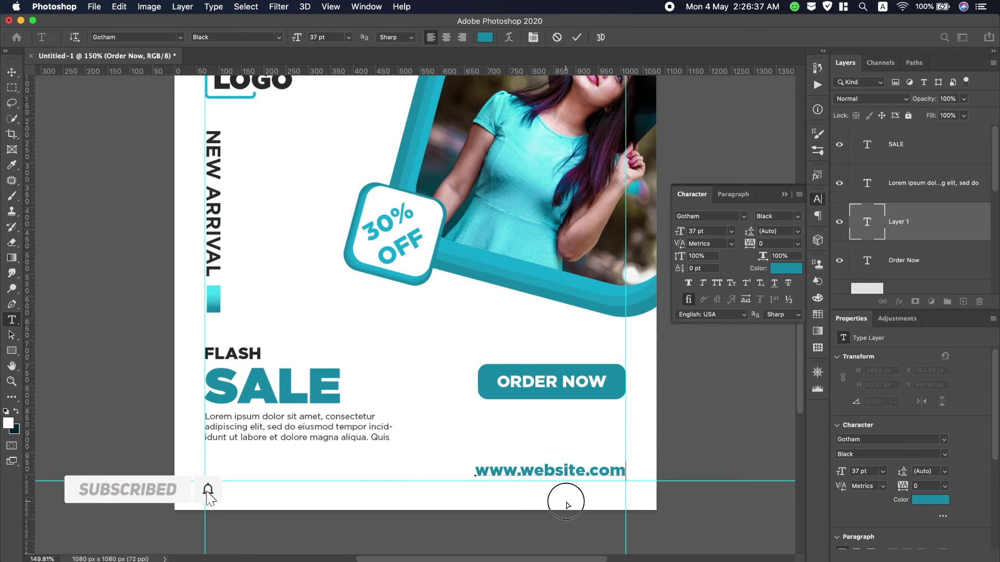
{"action": "left_click_drag", "start_coordinate": [564, 503], "coordinate": [567, 508]}
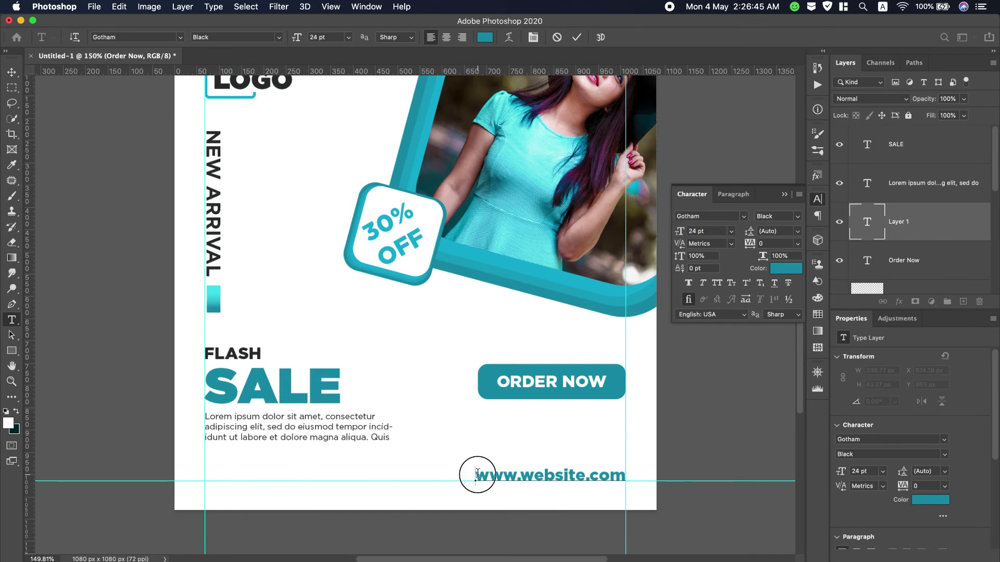
Make the website text Gotham Bold at 28 pt.
{"action": "left_click_drag", "start_coordinate": [477, 474], "coordinate": [643, 465]}
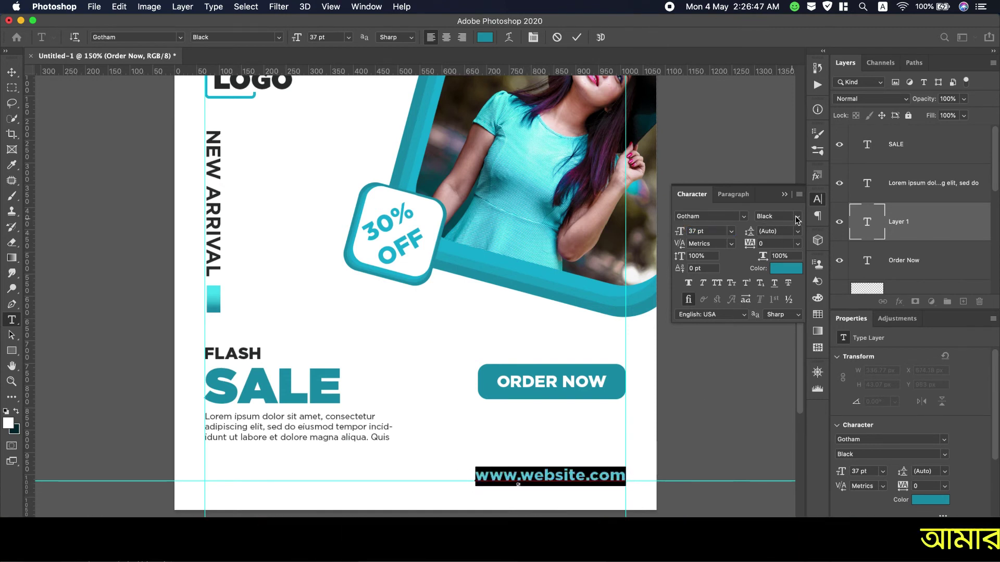
{"action": "left_click", "coordinate": [796, 217]}
{"action": "left_click", "coordinate": [770, 287]}
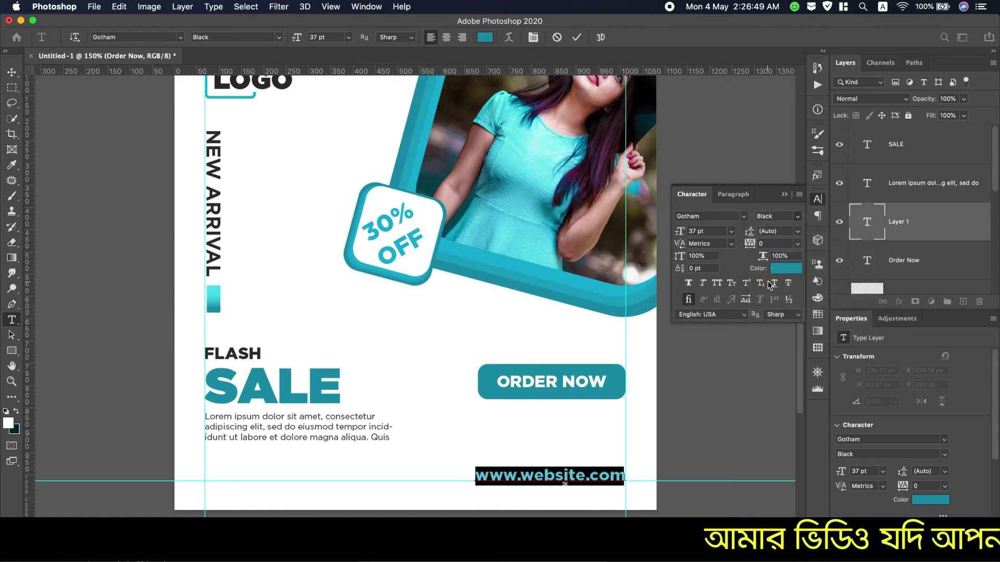
{"action": "left_click_drag", "start_coordinate": [680, 232], "coordinate": [670, 235]}
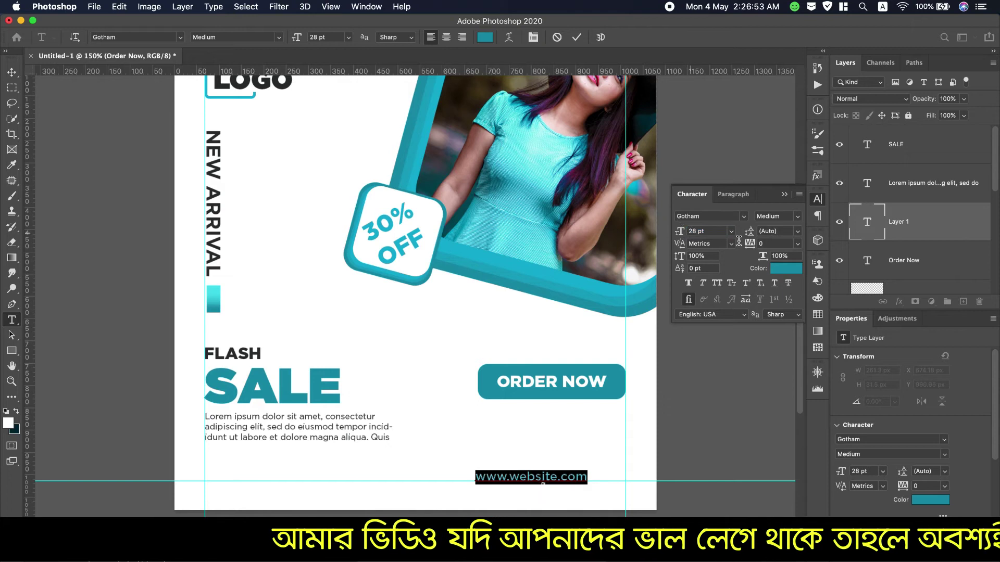
{"action": "left_click", "coordinate": [786, 216]}
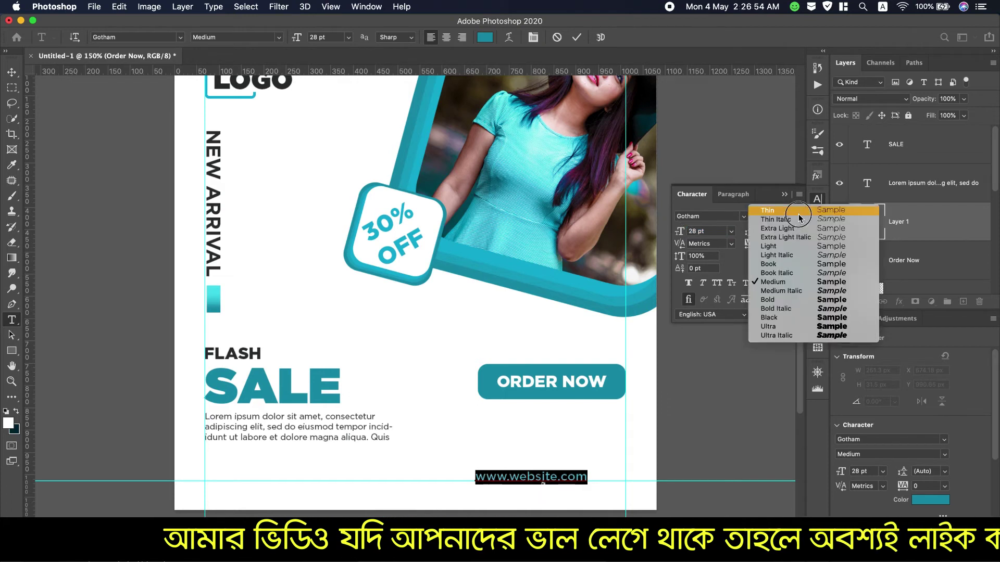
{"action": "left_click", "coordinate": [777, 302]}
{"action": "left_click", "coordinate": [11, 72]}
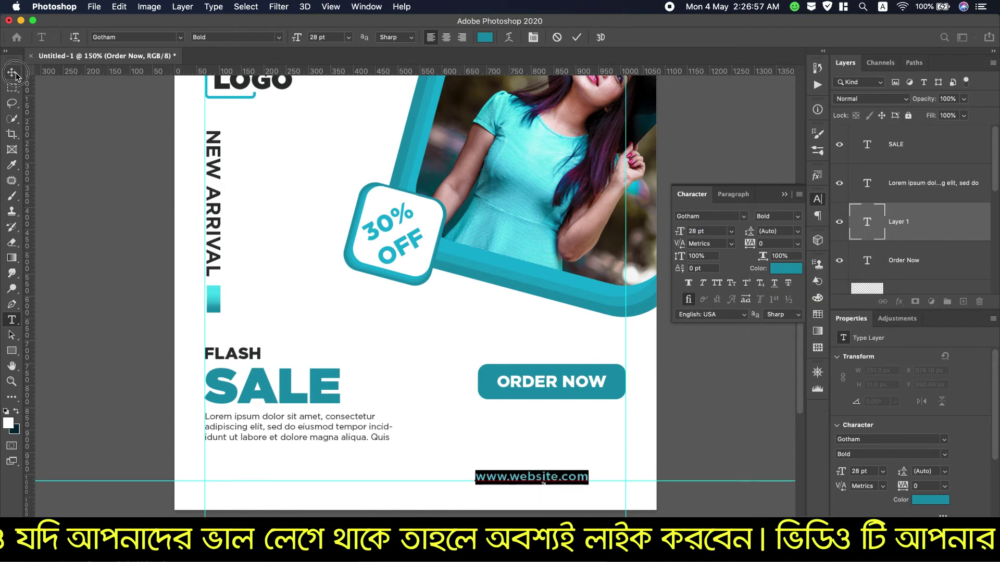
{"action": "left_click", "coordinate": [536, 478]}
{"action": "mouse_move", "coordinate": [536, 478]}
{"action": "left_mouse_down"}
{"action": "mouse_move", "coordinate": [303, 469]}
{"action": "mouse_move", "coordinate": [267, 482]}
{"action": "left_mouse_up"}
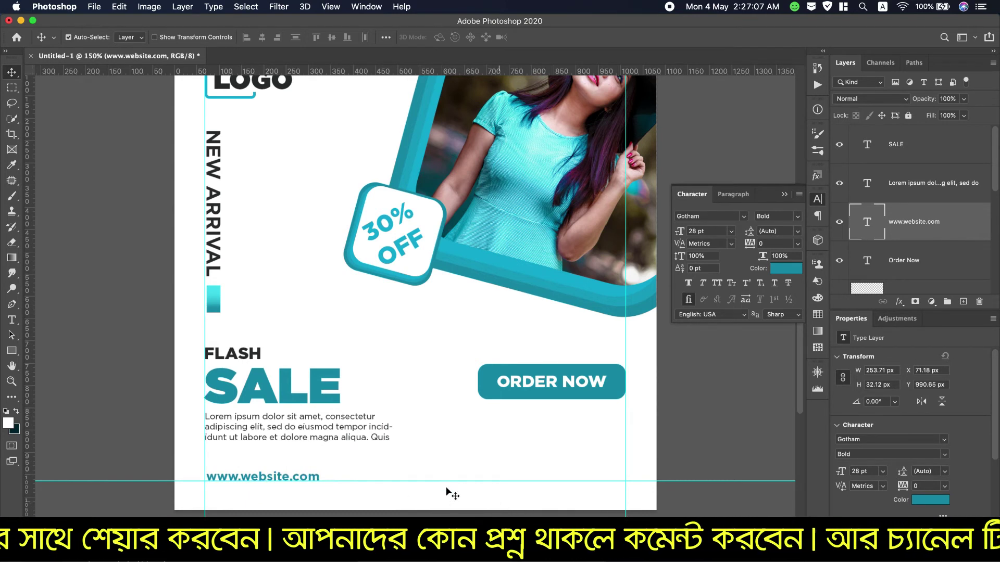
{"action": "scroll", "coordinate": [443, 480], "scroll_direction": "up", "scroll_amount": 3}
{"action": "scroll", "coordinate": [440, 480], "scroll_direction": "down", "scroll_amount": 2}
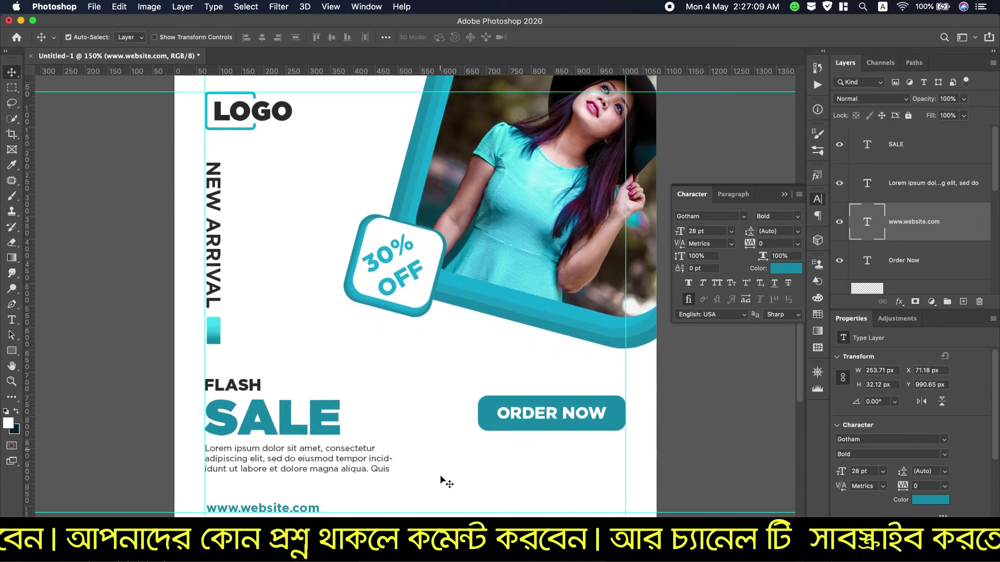
{"action": "scroll", "coordinate": [440, 481], "scroll_direction": "down", "scroll_amount": 1}
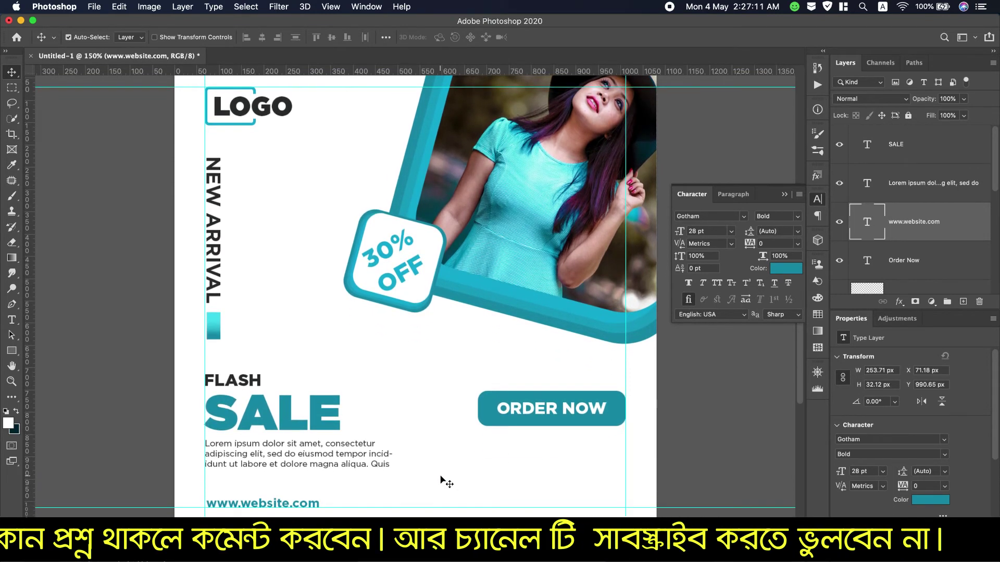
{"action": "scroll", "coordinate": [442, 480], "scroll_direction": "up", "scroll_amount": 3}
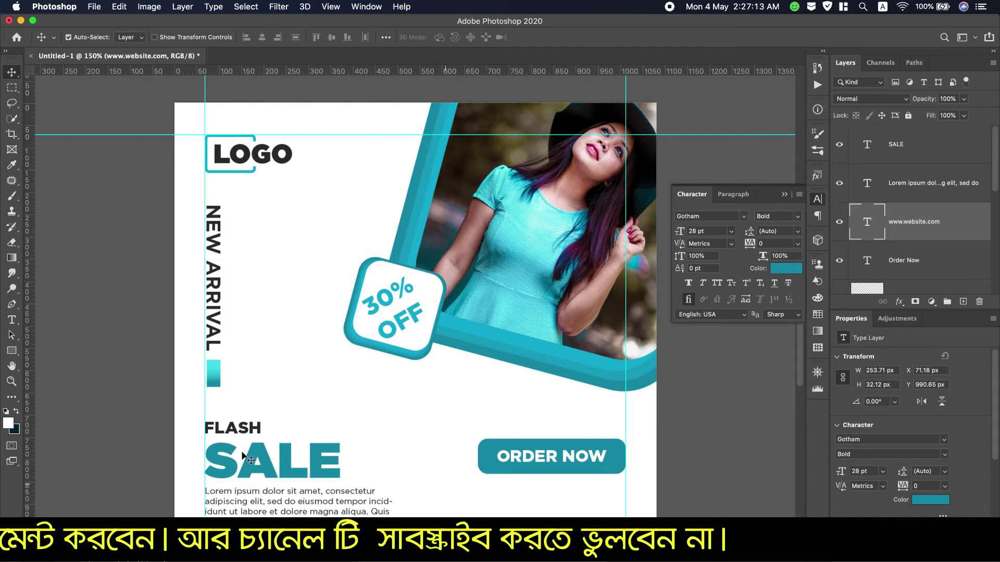
Close the Character panel and scroll down to the poster bottom and Background layer.
{"action": "left_click", "coordinate": [784, 195]}
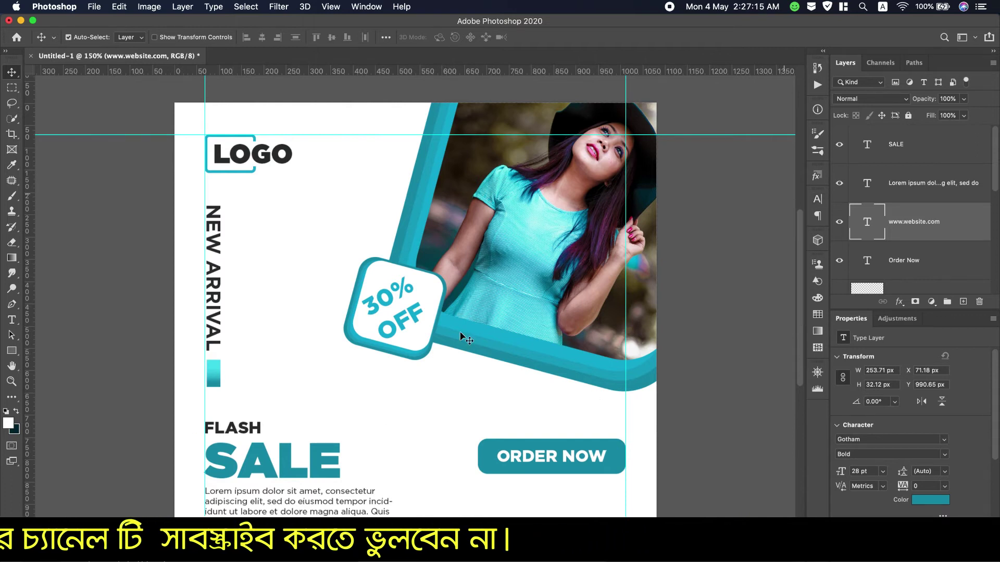
{"action": "left_click", "coordinate": [12, 382]}
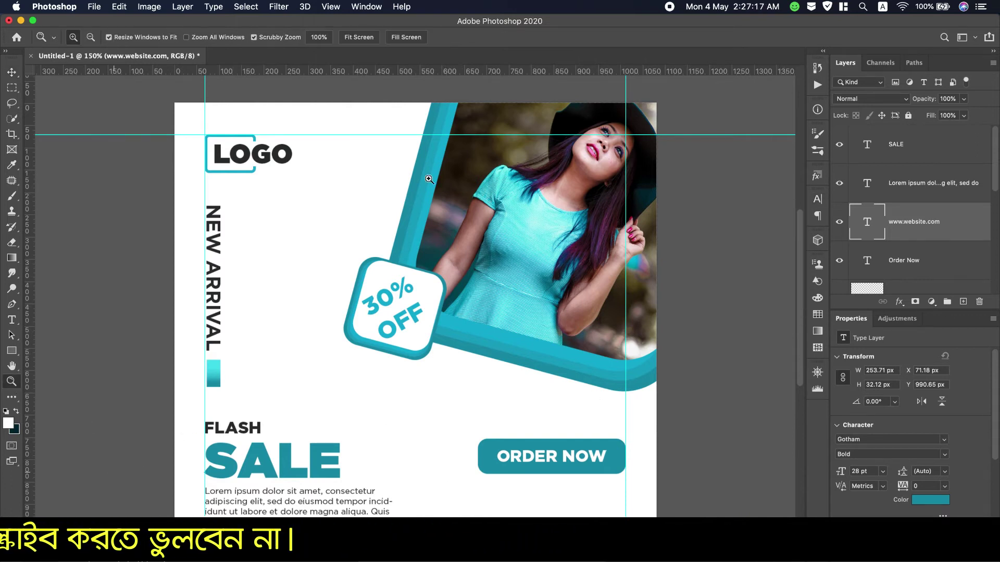
{"action": "scroll", "coordinate": [380, 60], "scroll_direction": "down", "scroll_amount": 2}
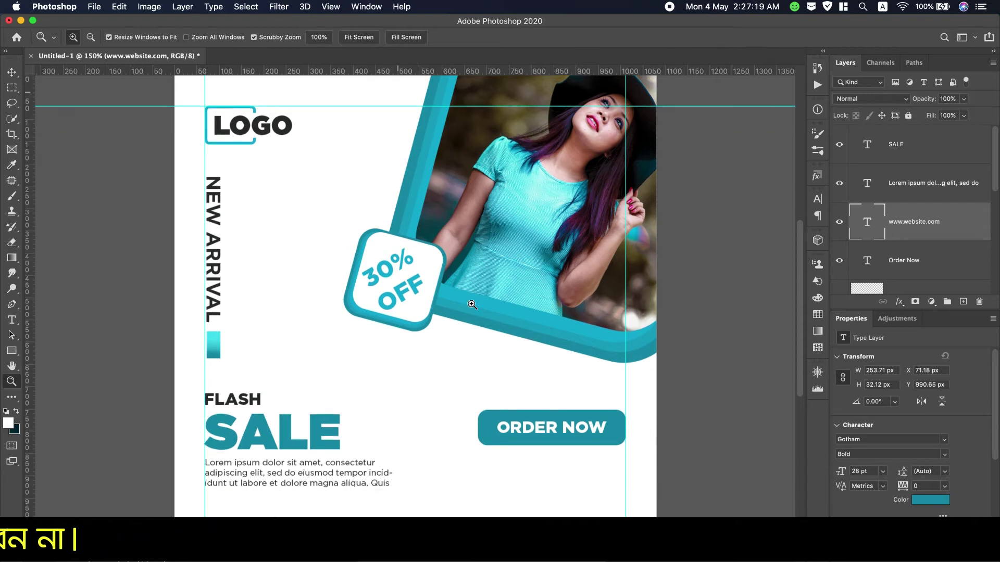
{"action": "scroll", "coordinate": [940, 264], "scroll_direction": "down", "scroll_amount": 5}
{"action": "scroll", "coordinate": [942, 266], "scroll_direction": "down", "scroll_amount": 2}
{"action": "scroll", "coordinate": [943, 266], "scroll_direction": "down", "scroll_amount": 2}
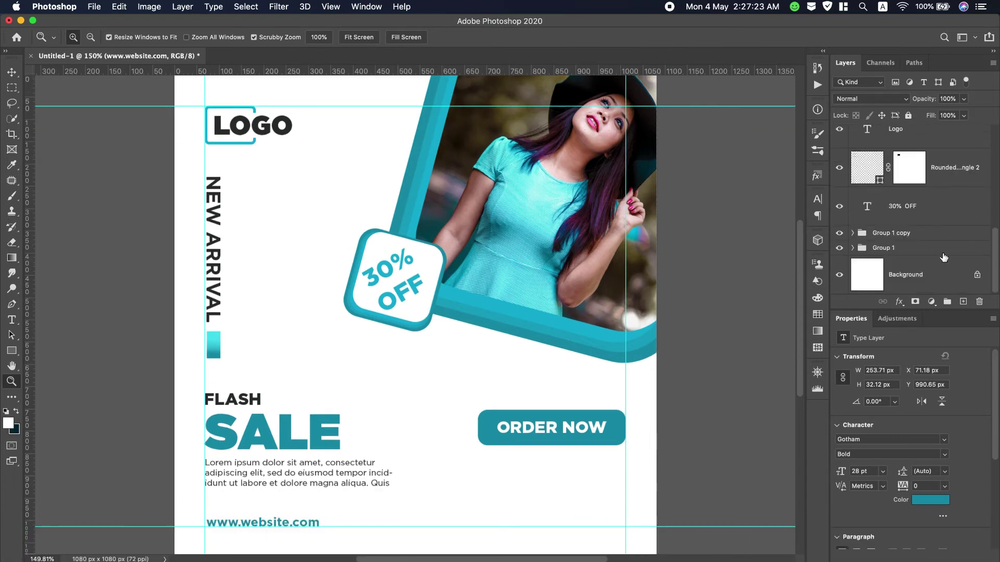
Group all poster layers, SALE through Group 1, into Group 3.
{"action": "left_click", "coordinate": [944, 247]}
{"action": "scroll", "coordinate": [945, 255], "scroll_direction": "up", "scroll_amount": 5}
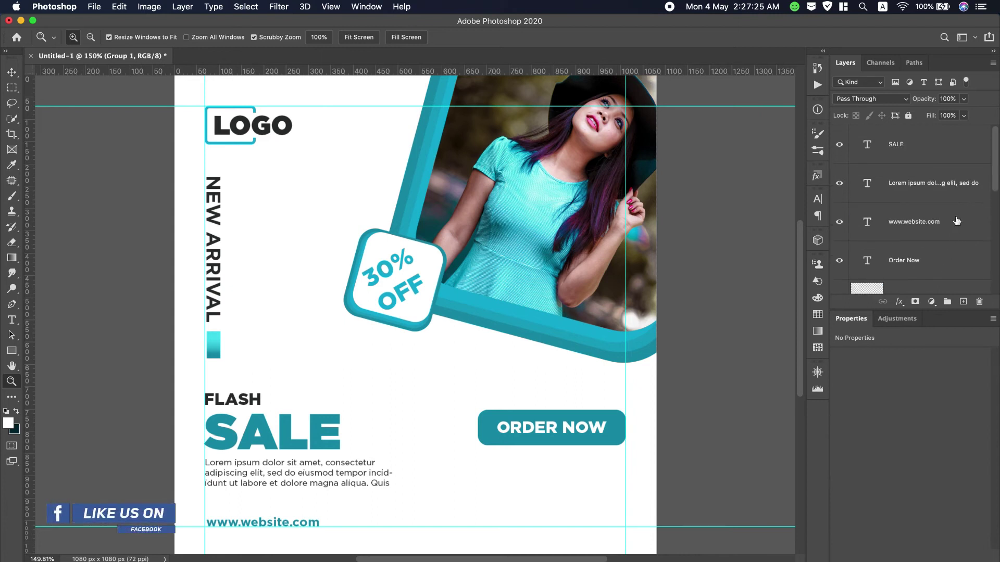
{"action": "left_click", "coordinate": [948, 142], "text": "shift"}
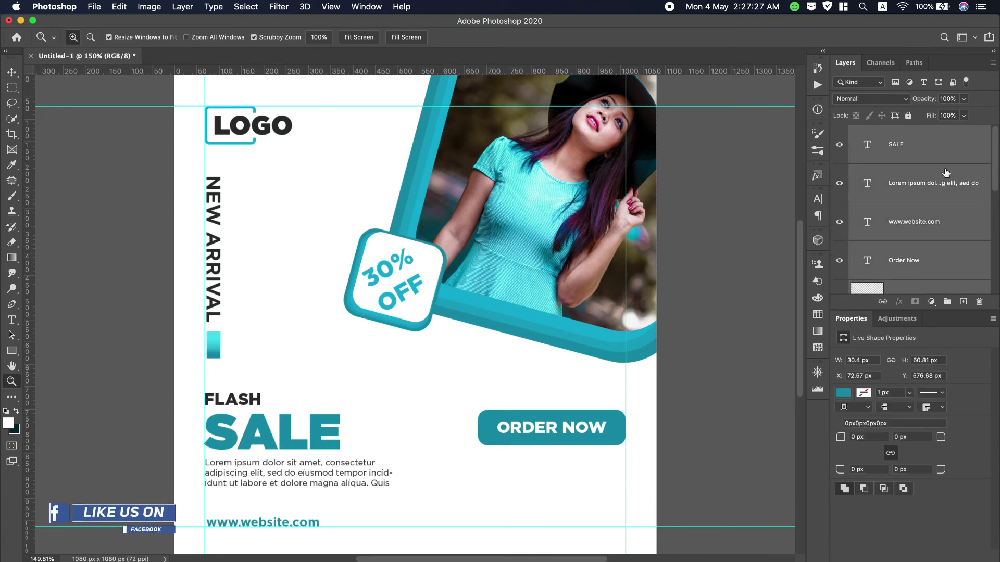
{"action": "key", "text": "super+g"}
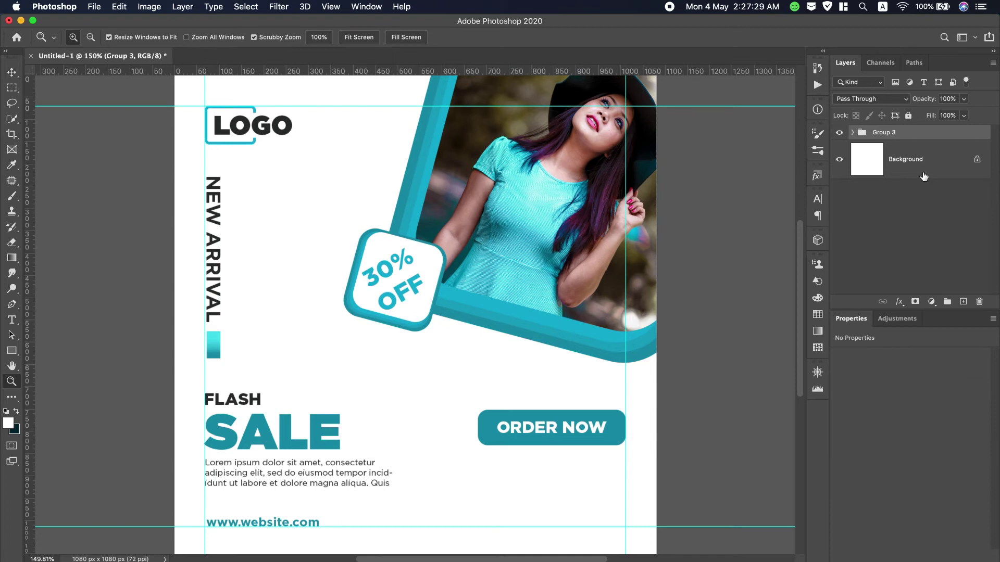
Add an empty Layer 1 above Background, then delete it again.
{"action": "left_click", "coordinate": [912, 156]}
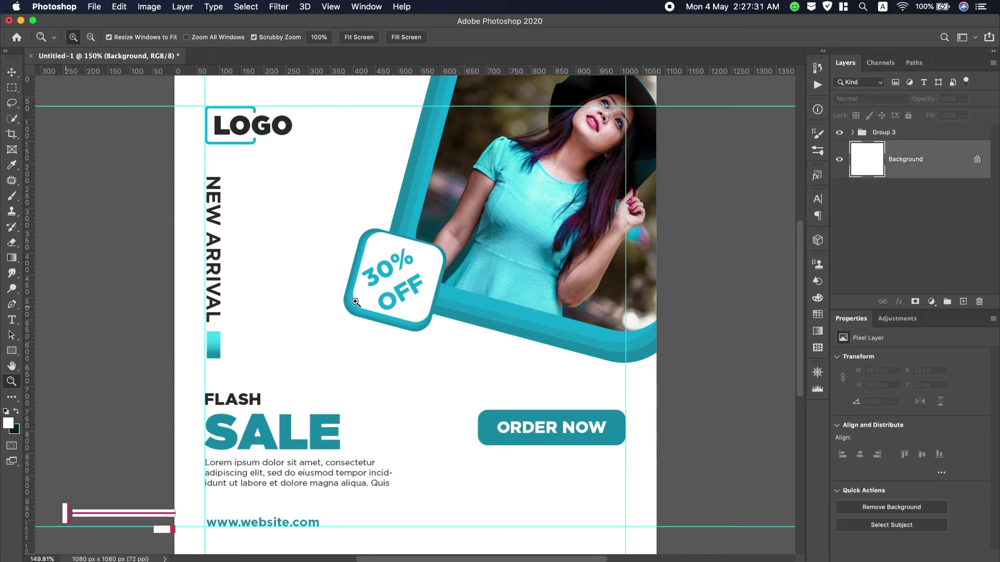
{"action": "left_click", "coordinate": [963, 302]}
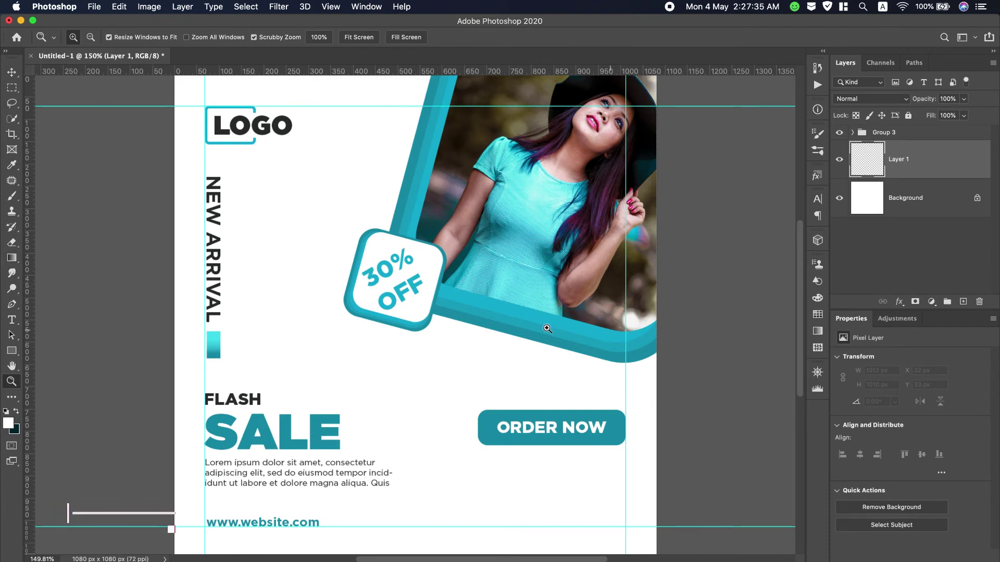
{"action": "right_click", "coordinate": [939, 146]}
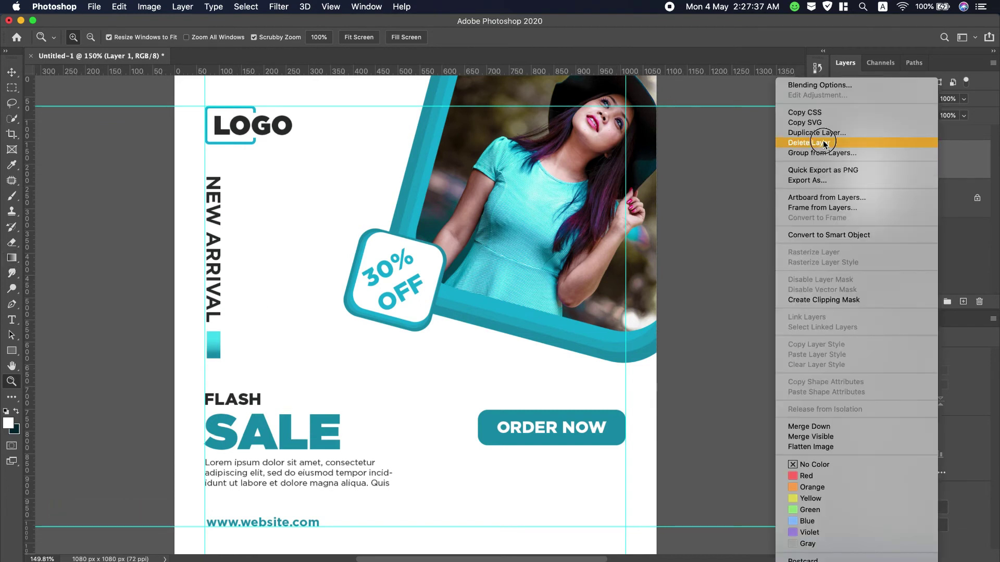
{"action": "left_click", "coordinate": [854, 143]}
{"action": "left_click", "coordinate": [575, 209]}
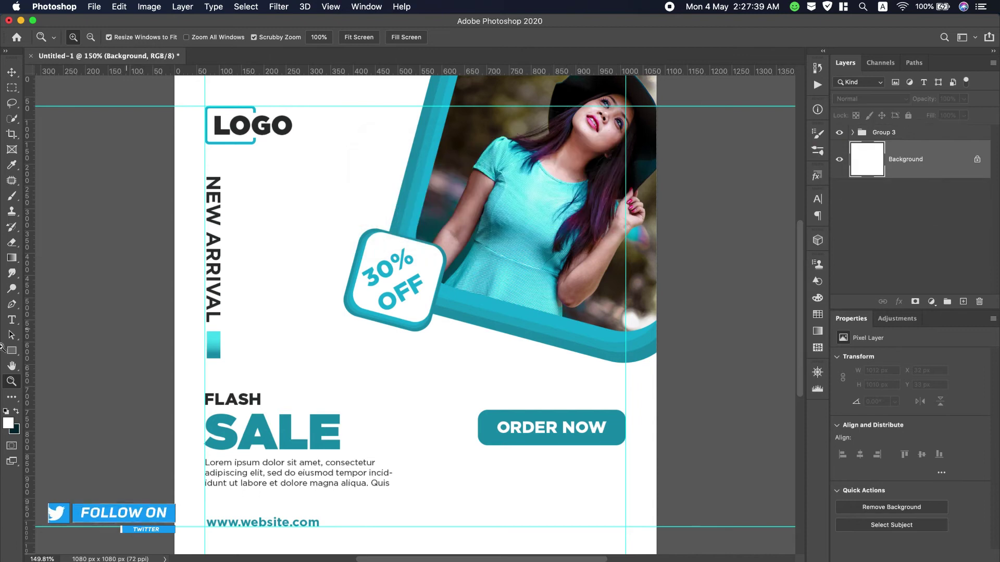
{"action": "left_click", "coordinate": [7, 354]}
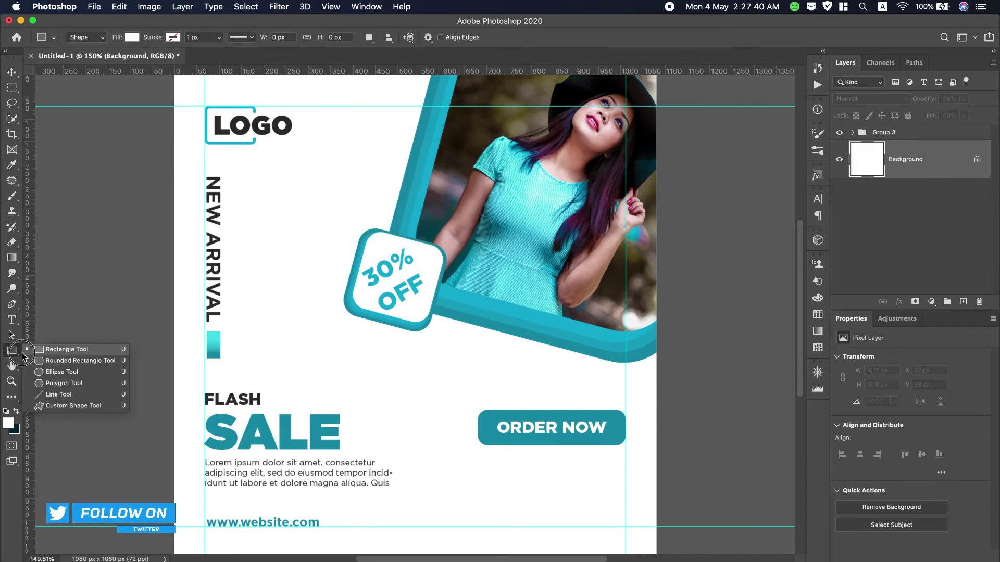
Draw a small 6-sided polygon beside NEW ARRIVAL with no fill and a 1 px teal stroke.
{"action": "left_click", "coordinate": [56, 385]}
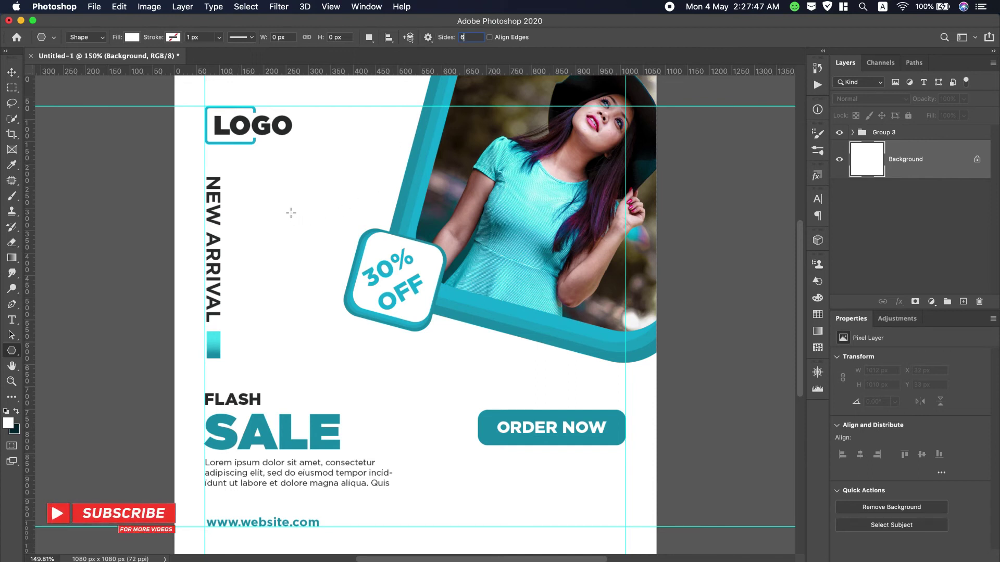
{"action": "left_click_drag", "start_coordinate": [291, 212], "coordinate": [314, 225]}
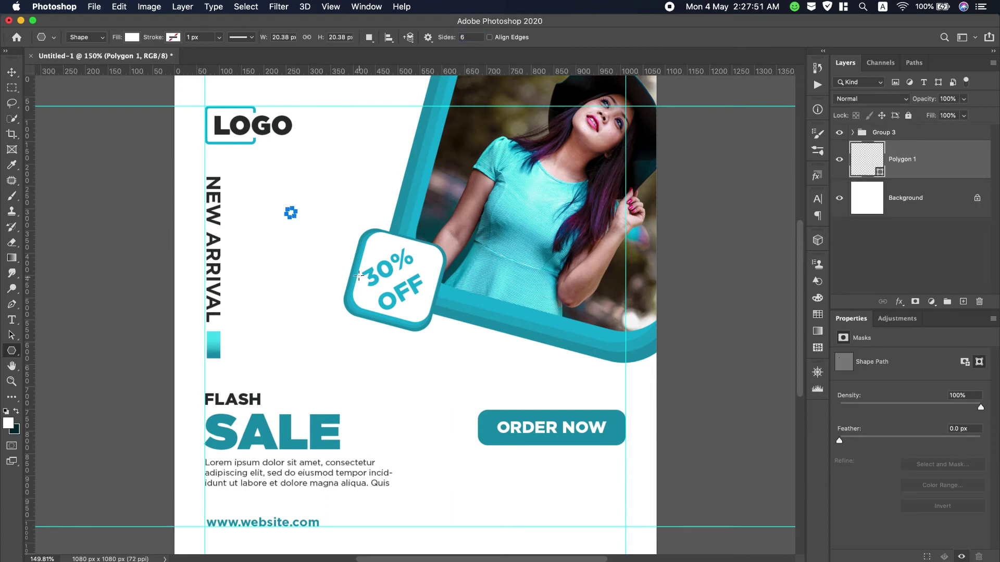
{"action": "left_click", "coordinate": [135, 37]}
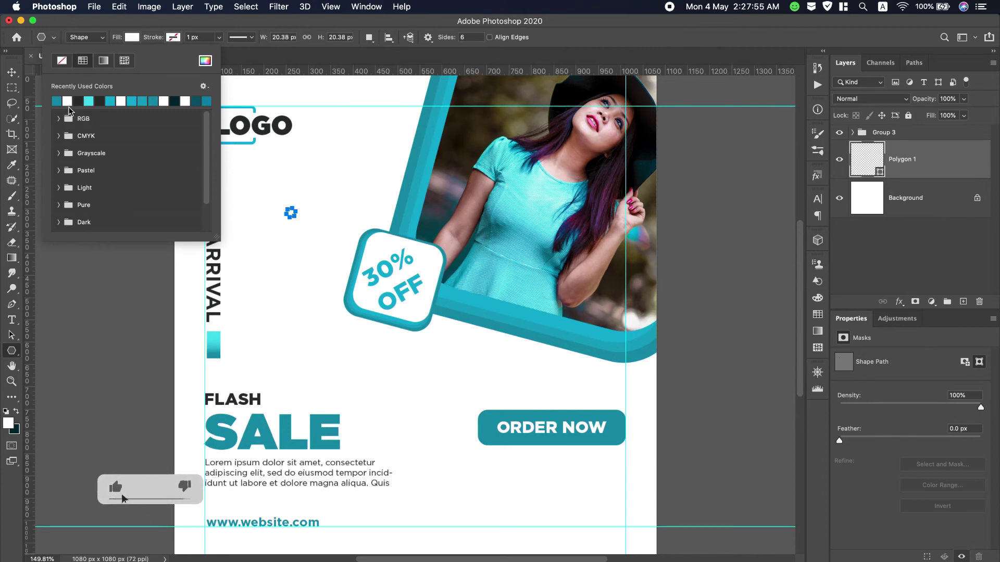
{"action": "left_click", "coordinate": [58, 101]}
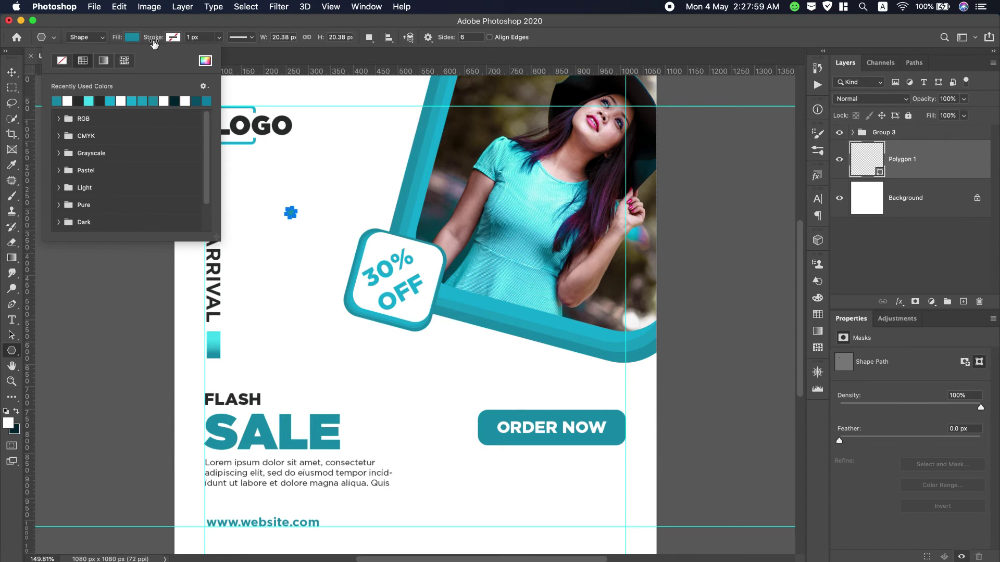
{"action": "left_click", "coordinate": [171, 38]}
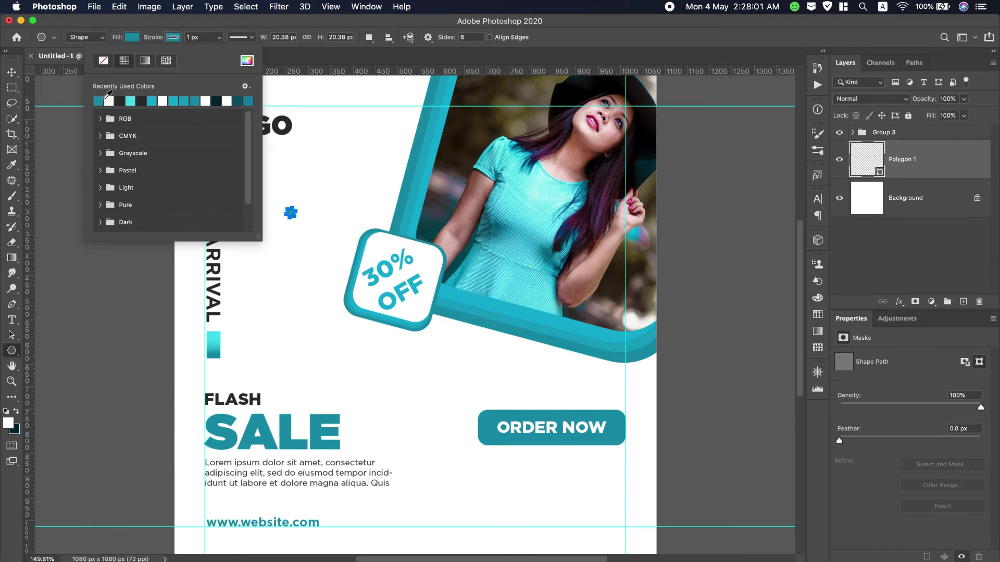
{"action": "left_click", "coordinate": [133, 37]}
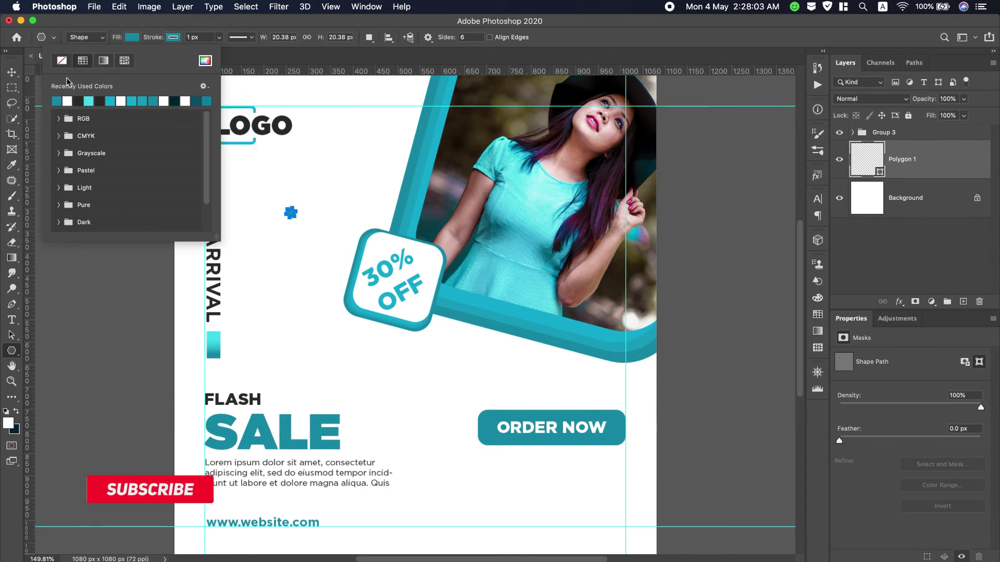
{"action": "left_click", "coordinate": [63, 61]}
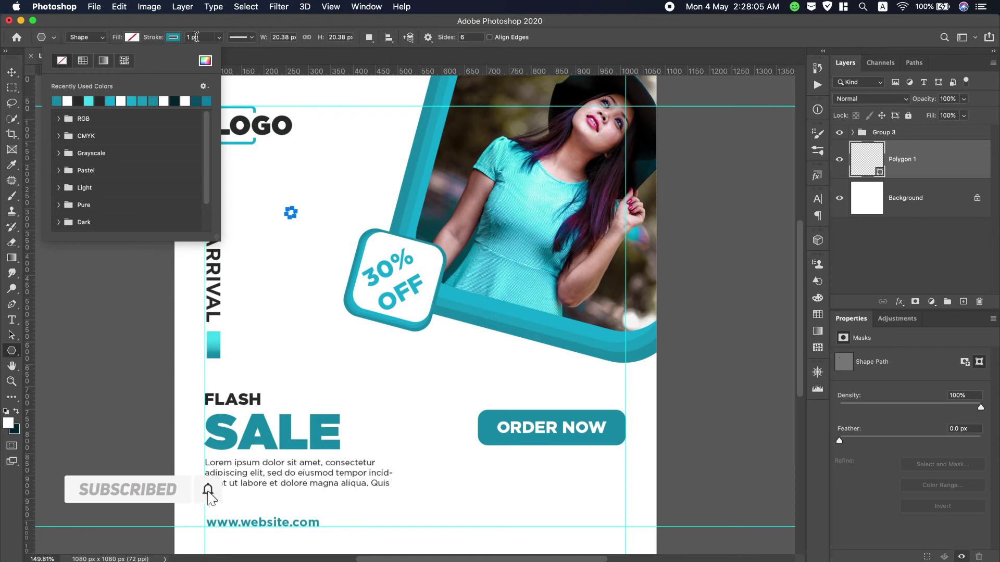
{"action": "left_click", "coordinate": [11, 73]}
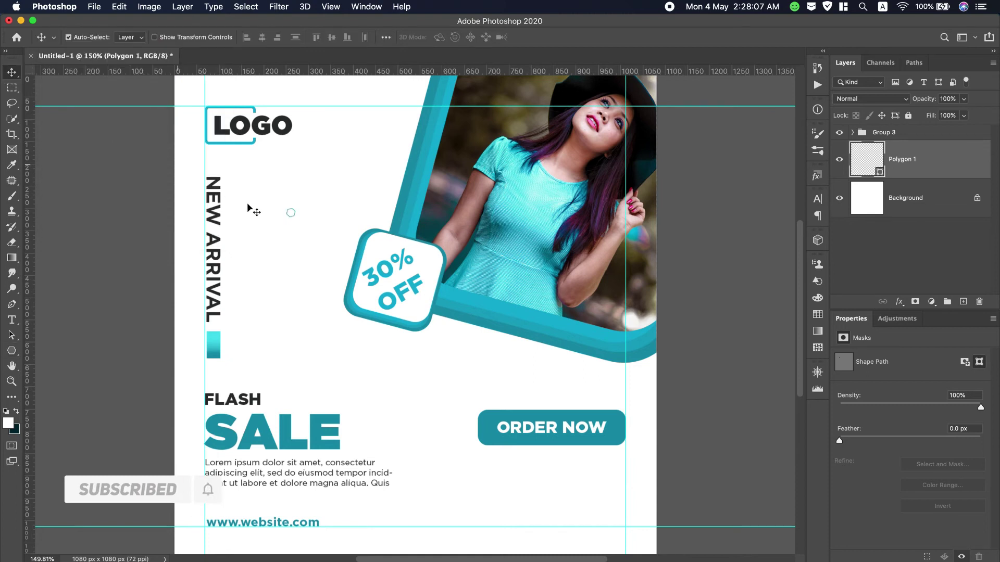
View the poster at 100% zoom around the small hexagon.
{"action": "left_click", "coordinate": [289, 212]}
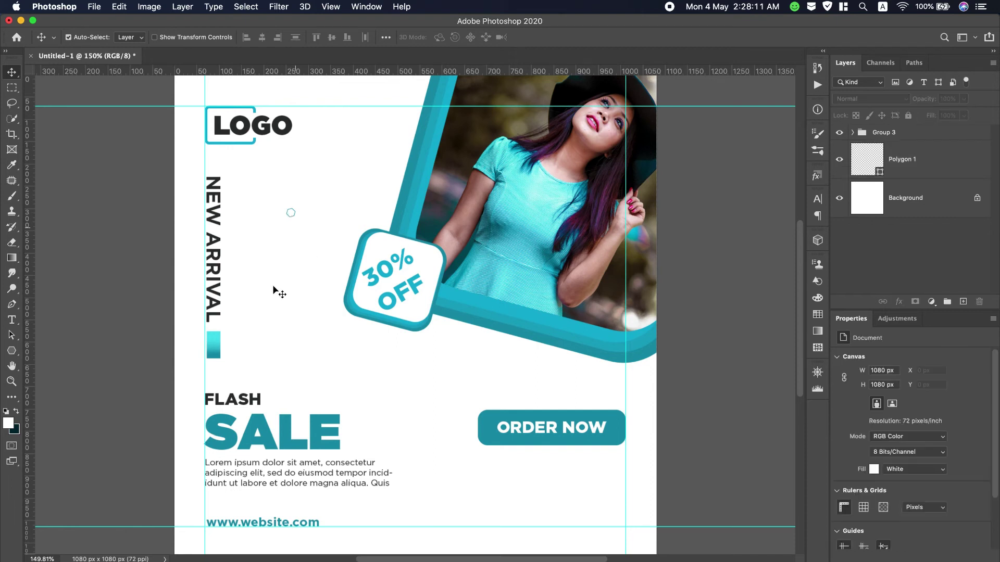
{"action": "left_click", "coordinate": [11, 382]}
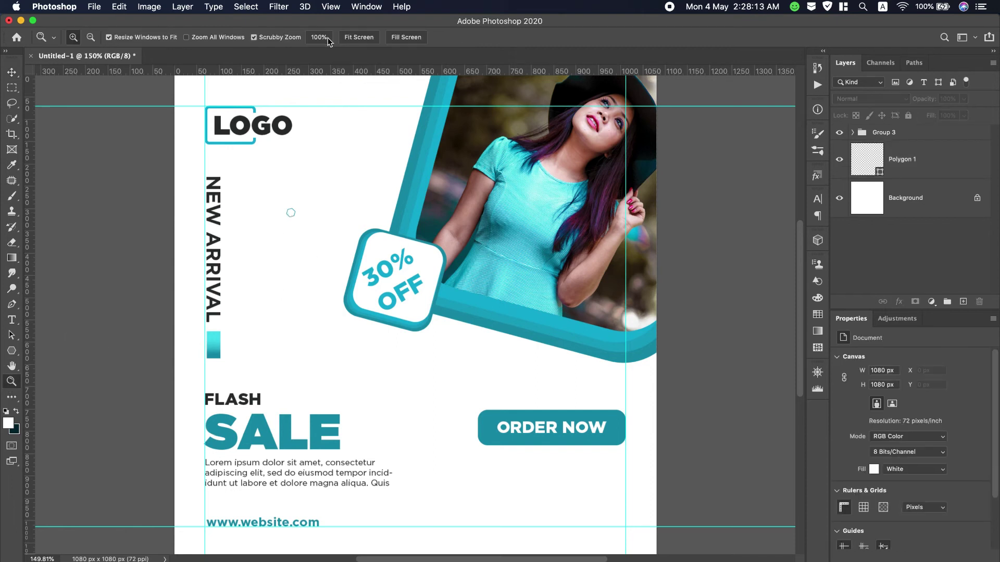
{"action": "left_click", "coordinate": [327, 37]}
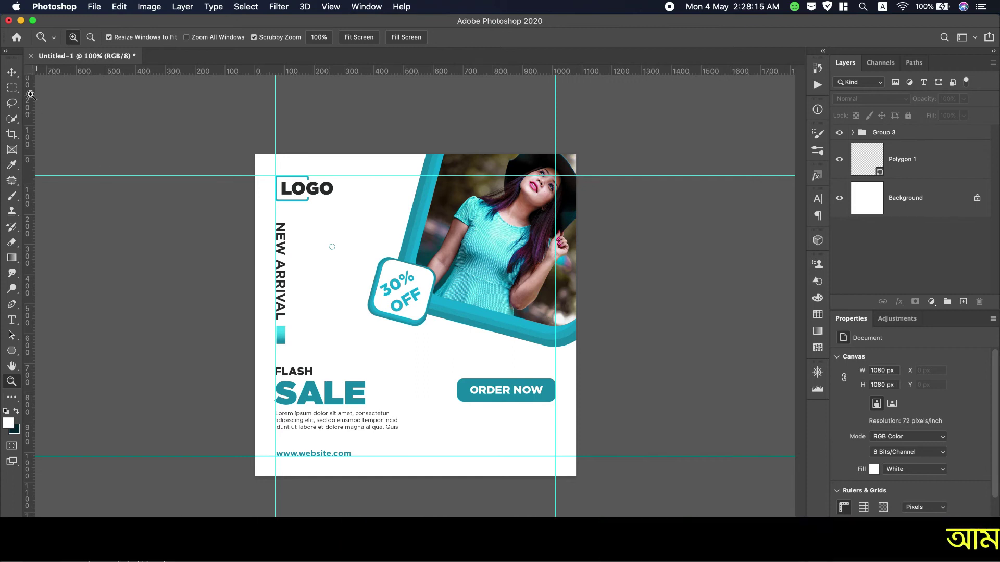
{"action": "left_click", "coordinate": [15, 74]}
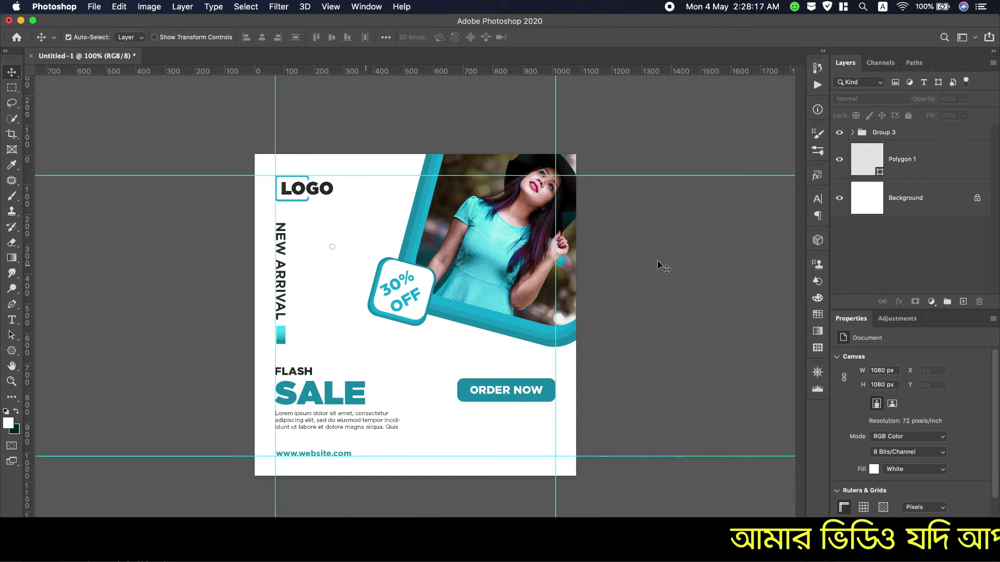
Collapse Group 3 in the Layers panel so Polygon 1 shows beneath it.
{"action": "left_click", "coordinate": [926, 172]}
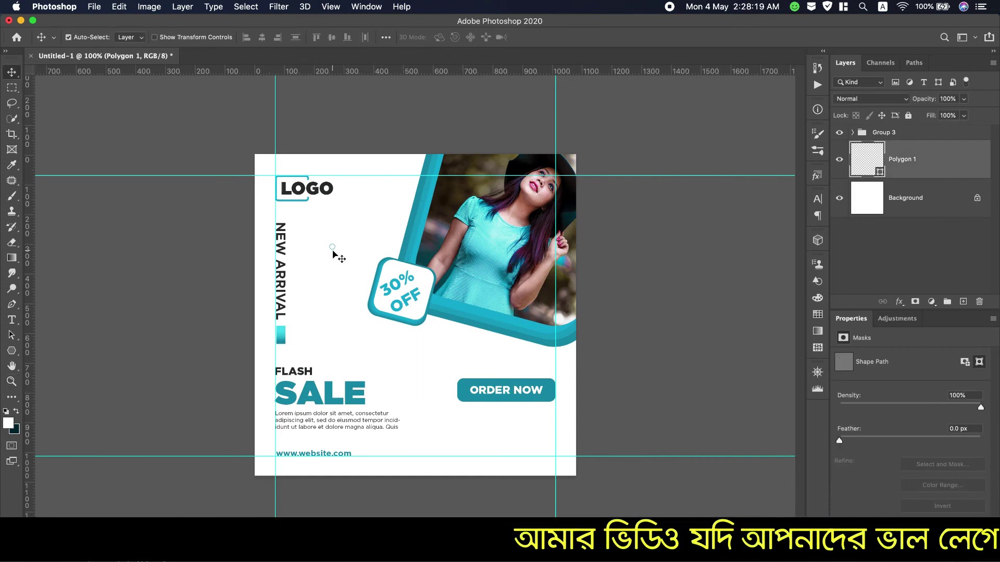
{"action": "left_click_drag", "start_coordinate": [334, 250], "coordinate": [385, 206]}
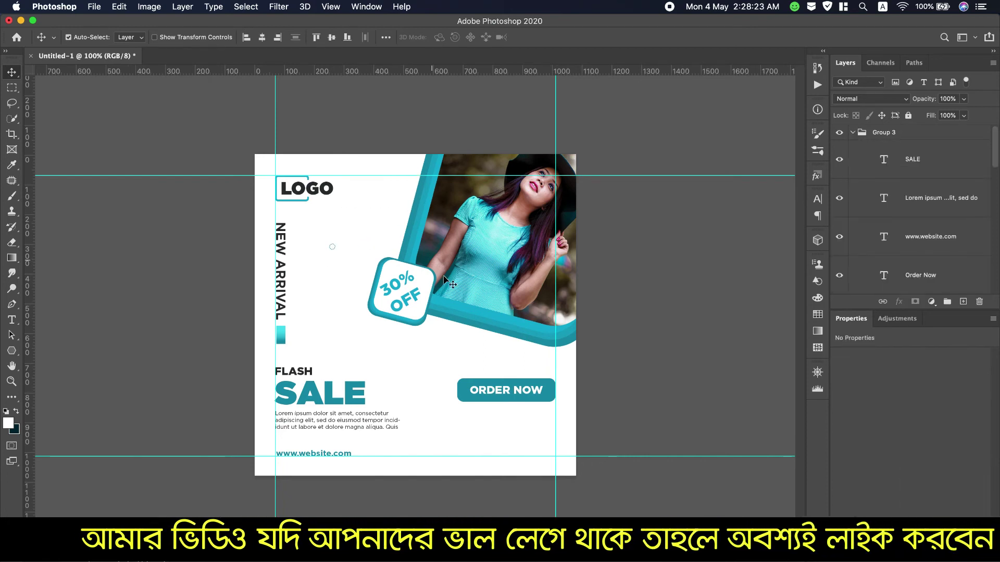
{"action": "left_click", "coordinate": [853, 133]}
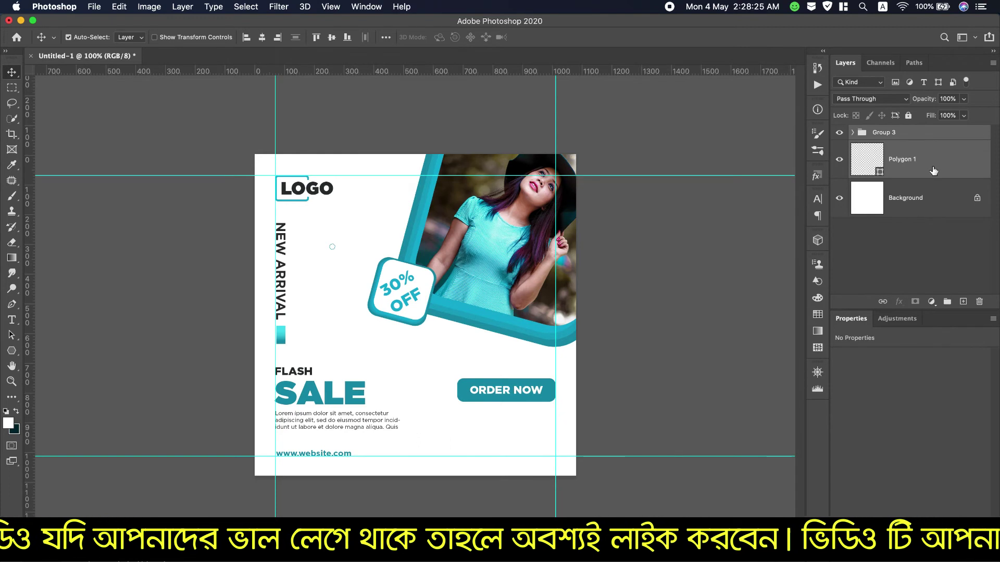
{"action": "left_click", "coordinate": [334, 246]}
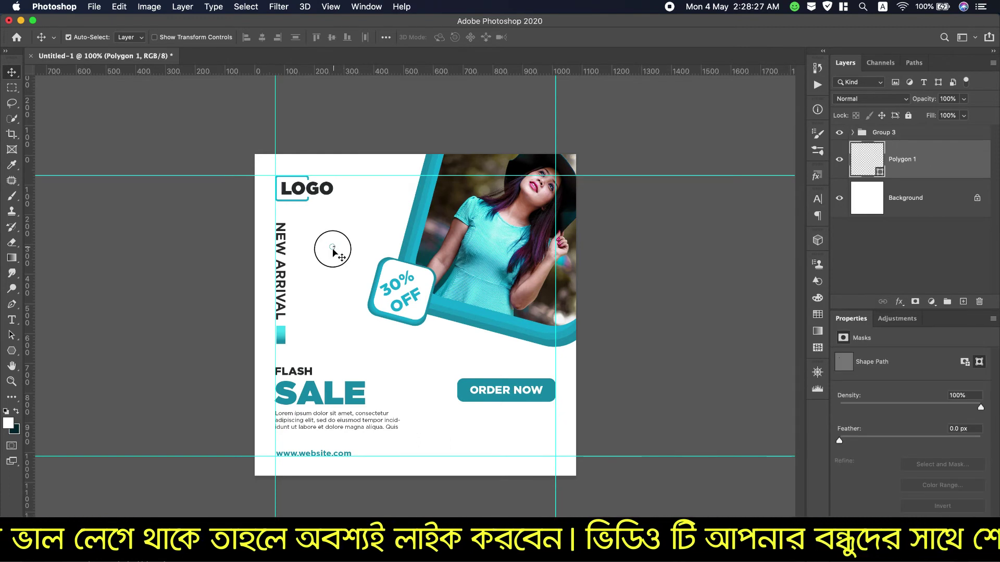
{"action": "left_click", "coordinate": [334, 246]}
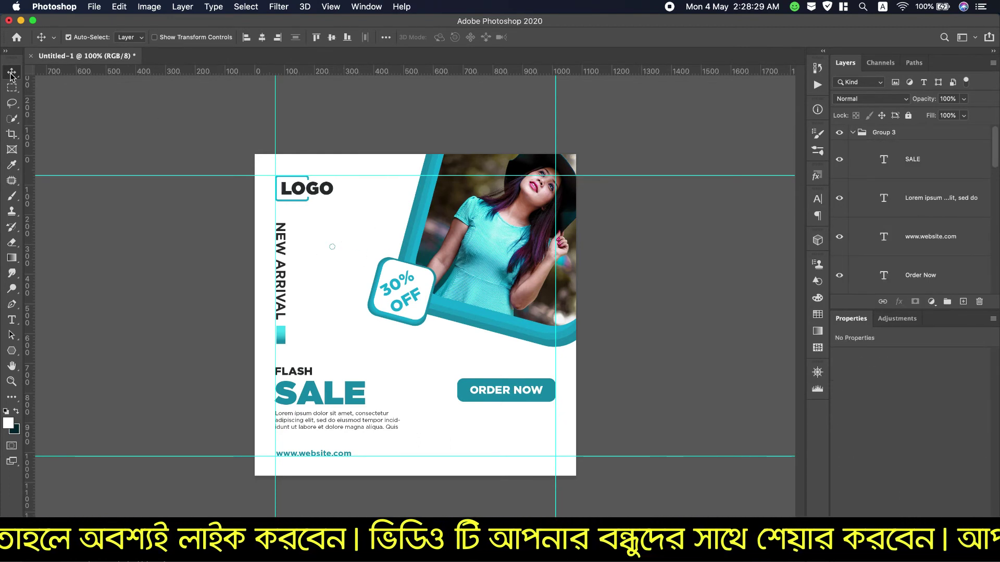
{"action": "left_click", "coordinate": [852, 133]}
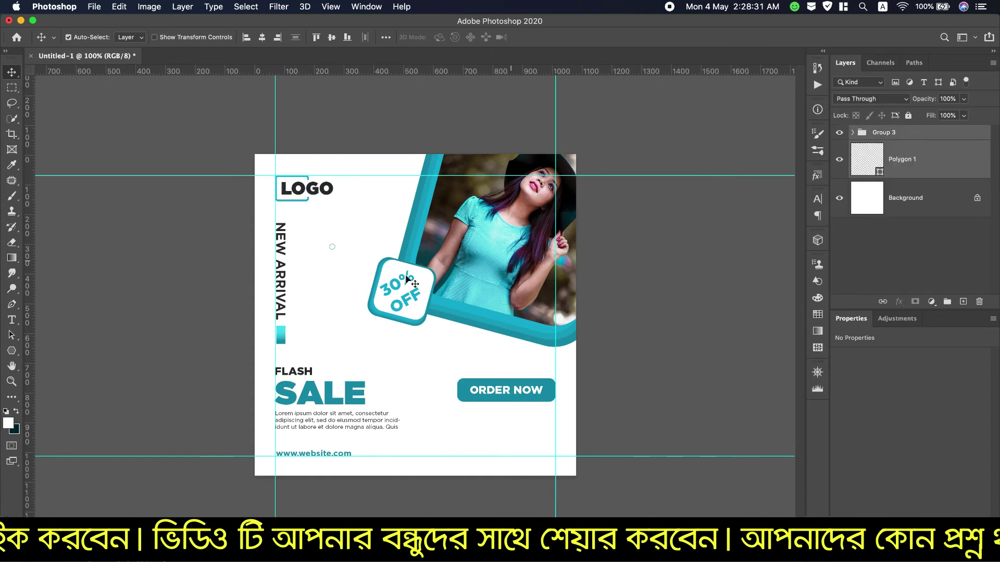
{"action": "left_click", "coordinate": [334, 252]}
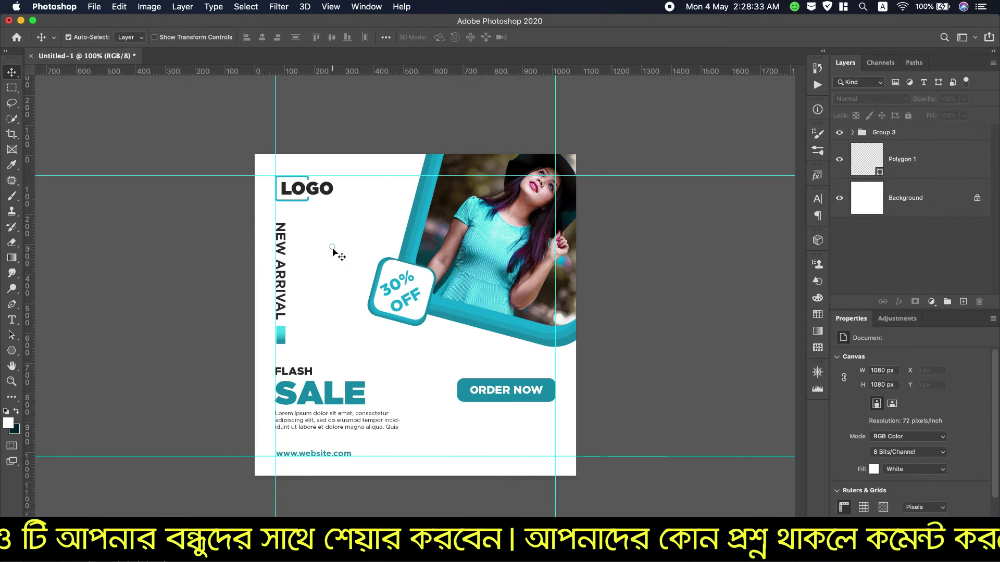
{"action": "left_click", "coordinate": [330, 249]}
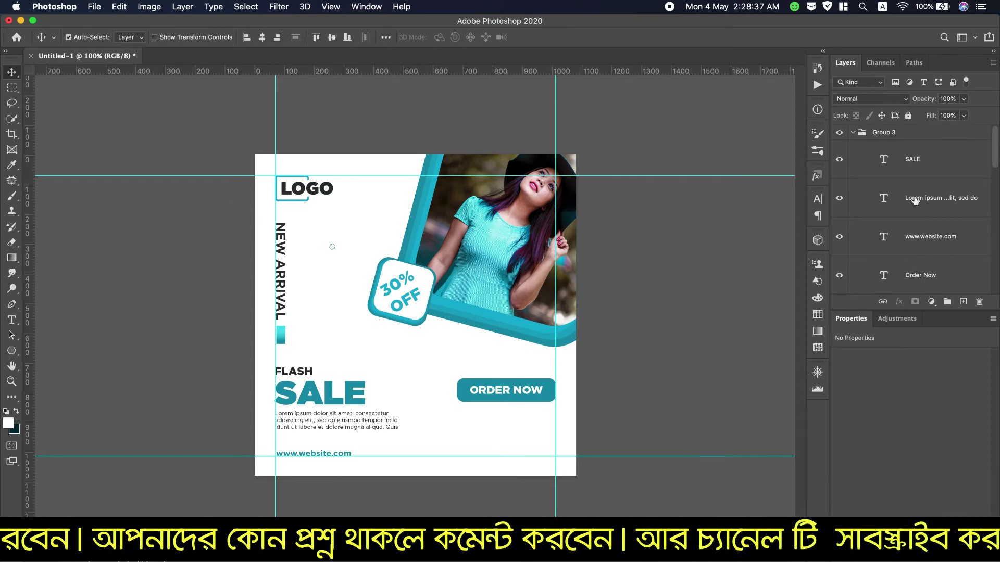
Alt-drag copies of the outlined hexagon toward the bottom edge and beside the LOGO.
{"action": "left_click", "coordinate": [851, 133]}
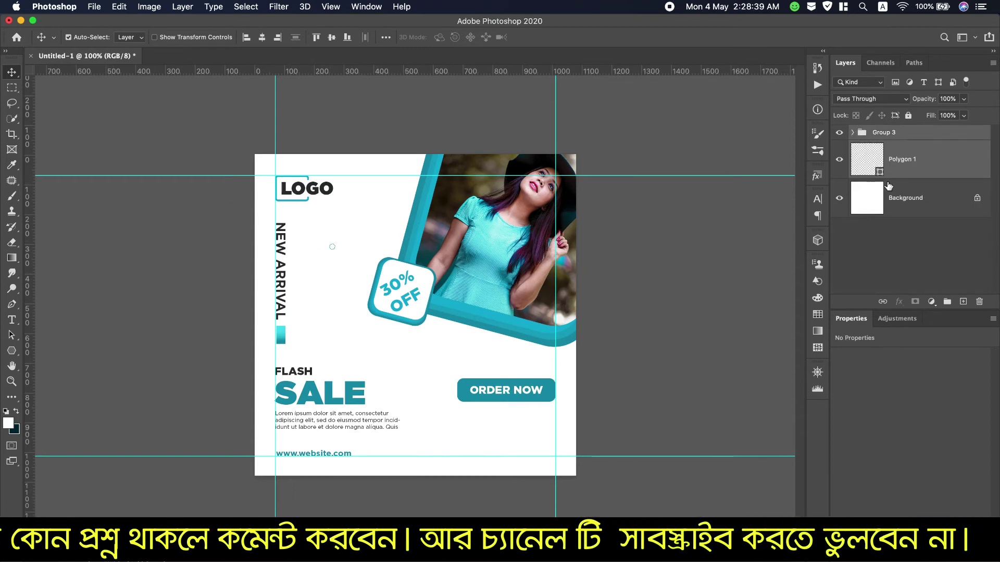
{"action": "left_click", "coordinate": [946, 166]}
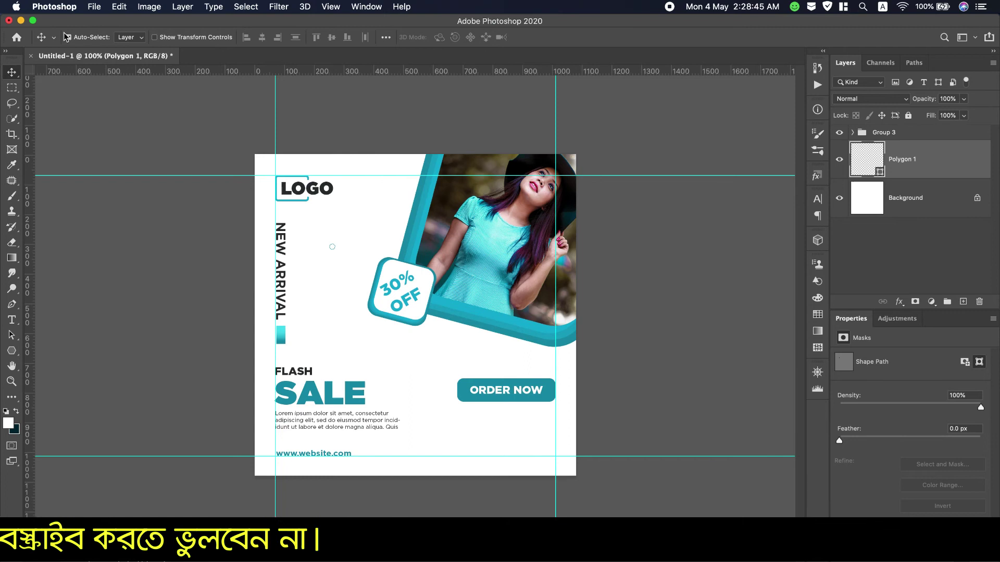
{"action": "mouse_move", "coordinate": [332, 251]}
{"action": "left_mouse_down"}
{"action": "mouse_move", "coordinate": [322, 285]}
{"action": "mouse_move", "coordinate": [375, 214]}
{"action": "mouse_move", "coordinate": [356, 366]}
{"action": "mouse_move", "coordinate": [483, 360]}
{"action": "mouse_move", "coordinate": [363, 358]}
{"action": "mouse_move", "coordinate": [318, 226]}
{"action": "mouse_move", "coordinate": [485, 460]}
{"action": "mouse_move", "coordinate": [494, 445]}
{"action": "mouse_move", "coordinate": [409, 396]}
{"action": "left_mouse_up"}
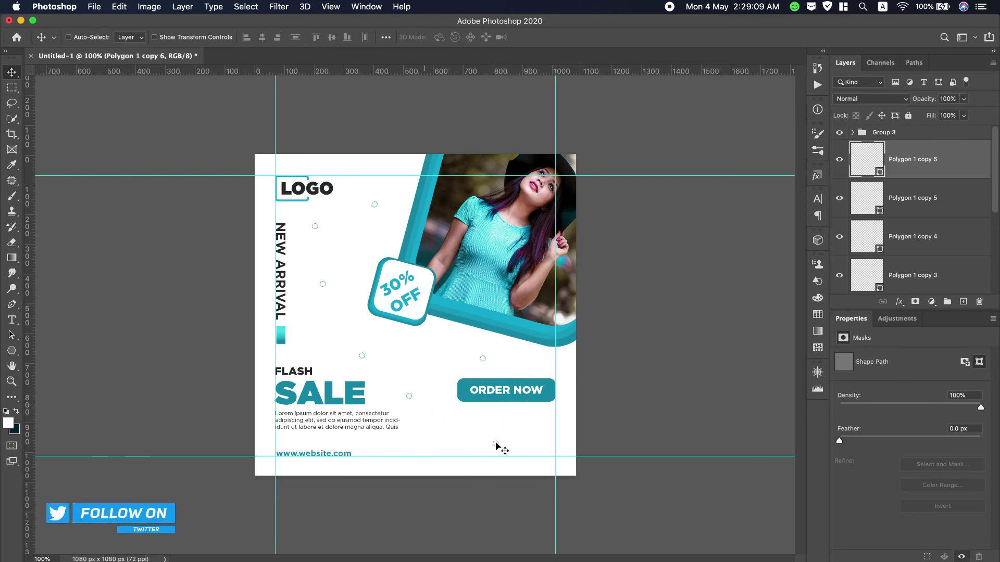
{"action": "left_click_drag", "start_coordinate": [408, 395], "coordinate": [342, 185]}
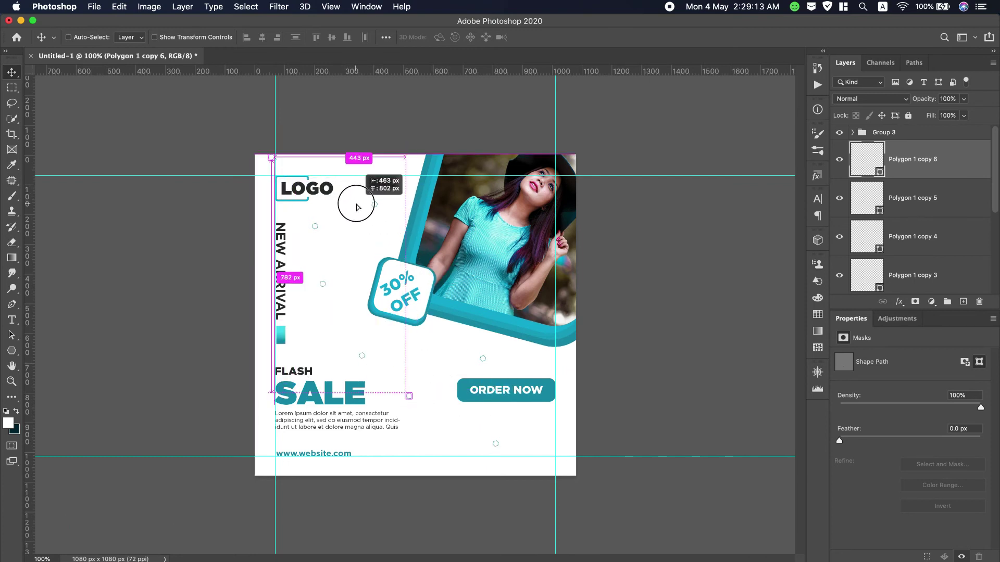
{"action": "left_click_drag", "start_coordinate": [353, 206], "coordinate": [354, 205]}
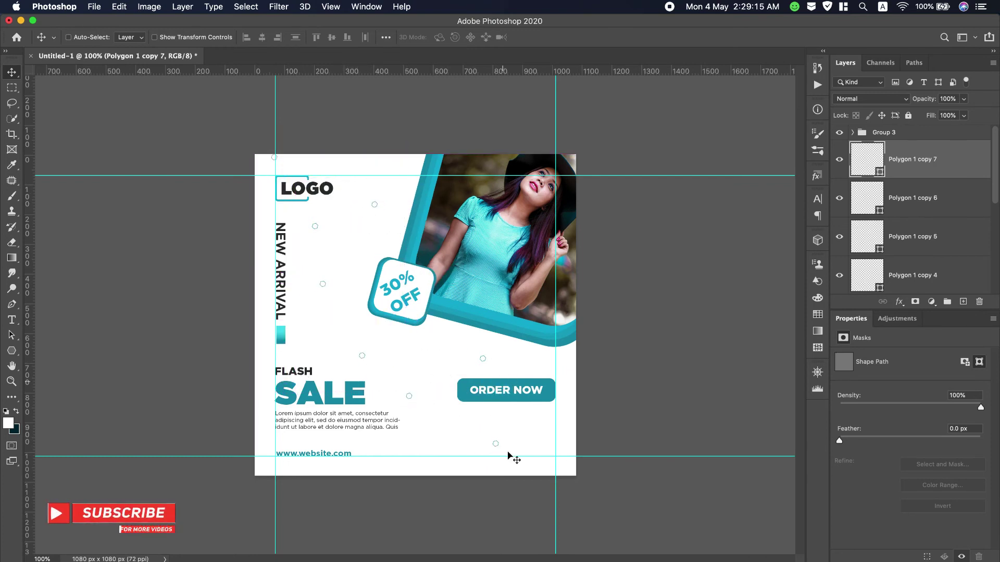
{"action": "left_click", "coordinate": [275, 157], "text": "alt"}
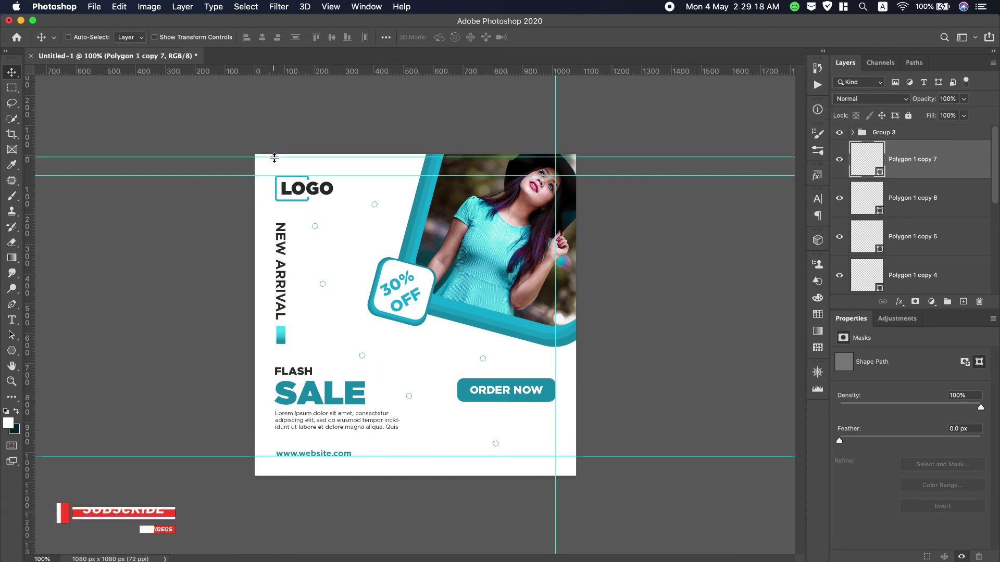
Move the Polygon 1 copy 5 hexagon up and left, then add a new empty top layer.
{"action": "left_click", "coordinate": [888, 241]}
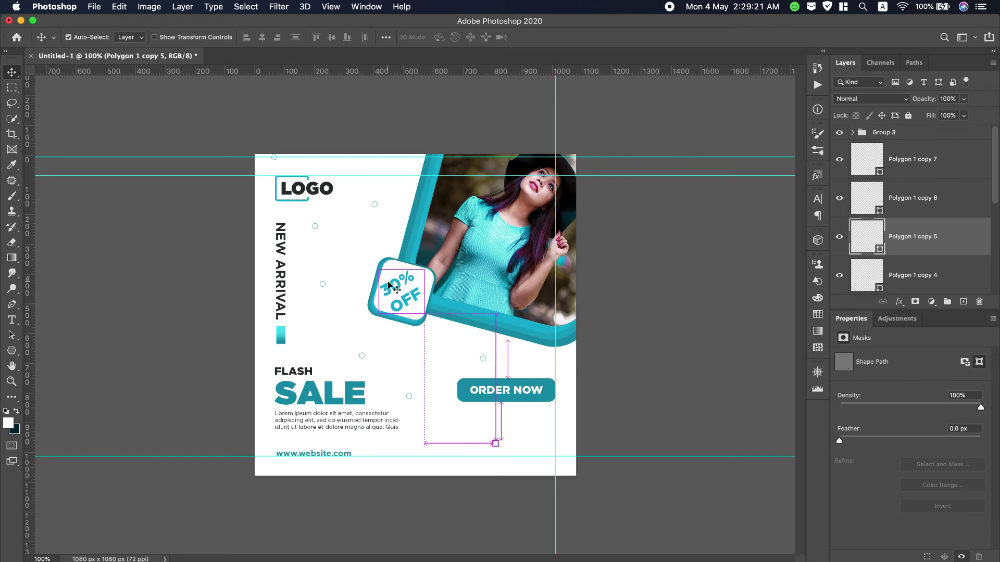
{"action": "key", "text": "ctrl+t"}
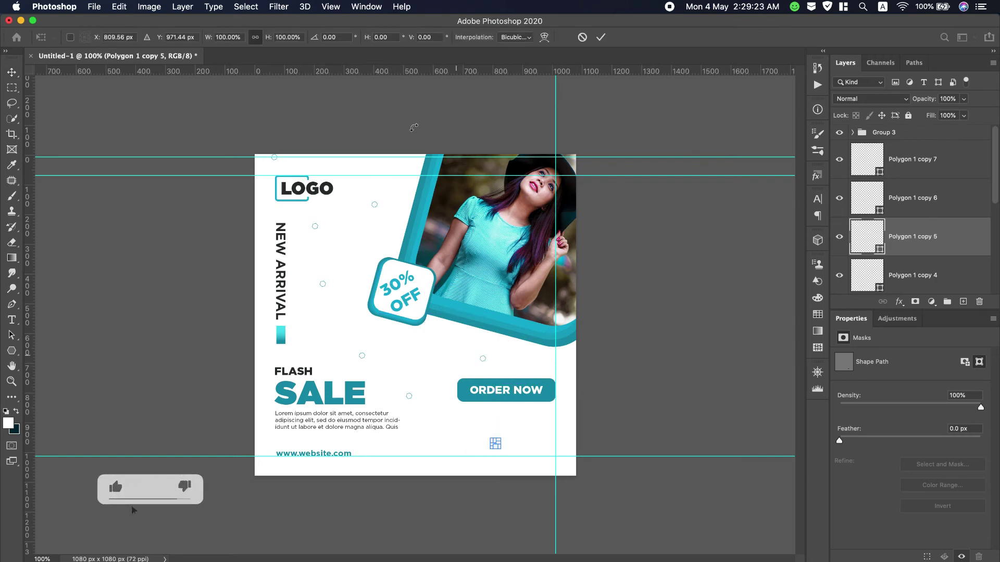
{"action": "left_click", "coordinate": [581, 39]}
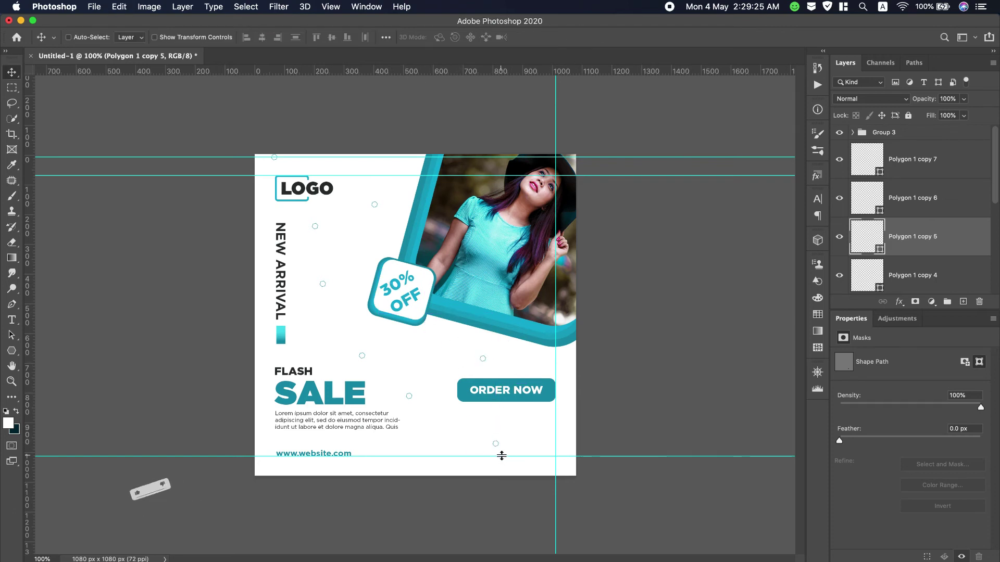
{"action": "left_click_drag", "start_coordinate": [475, 426], "coordinate": [429, 364]}
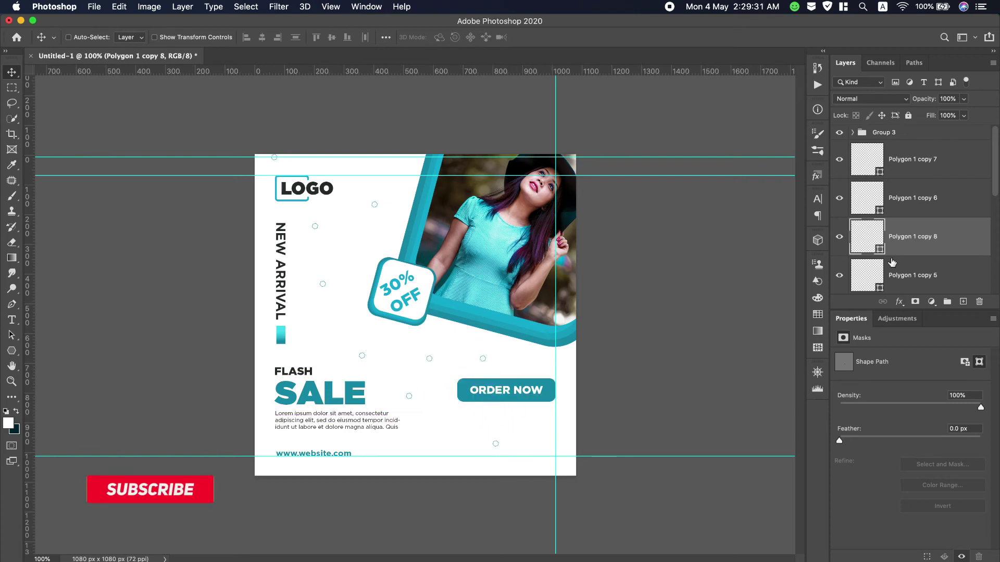
{"action": "left_click", "coordinate": [913, 167]}
{"action": "key", "text": "super+shift+alt+n"}
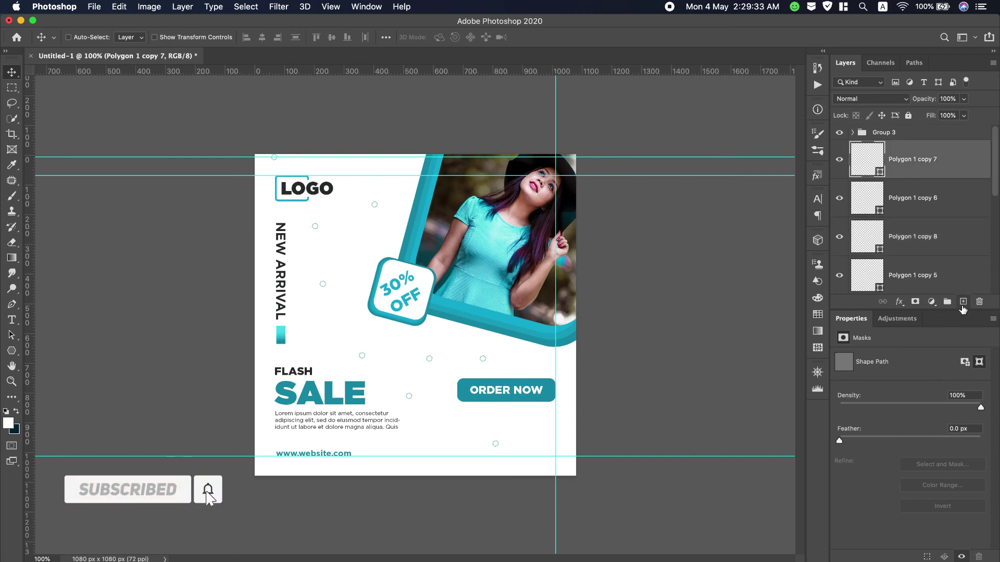
Draw a 28 px ellipse circle beside NEW ARRIVAL and set its fill to none.
{"action": "left_click", "coordinate": [12, 352]}
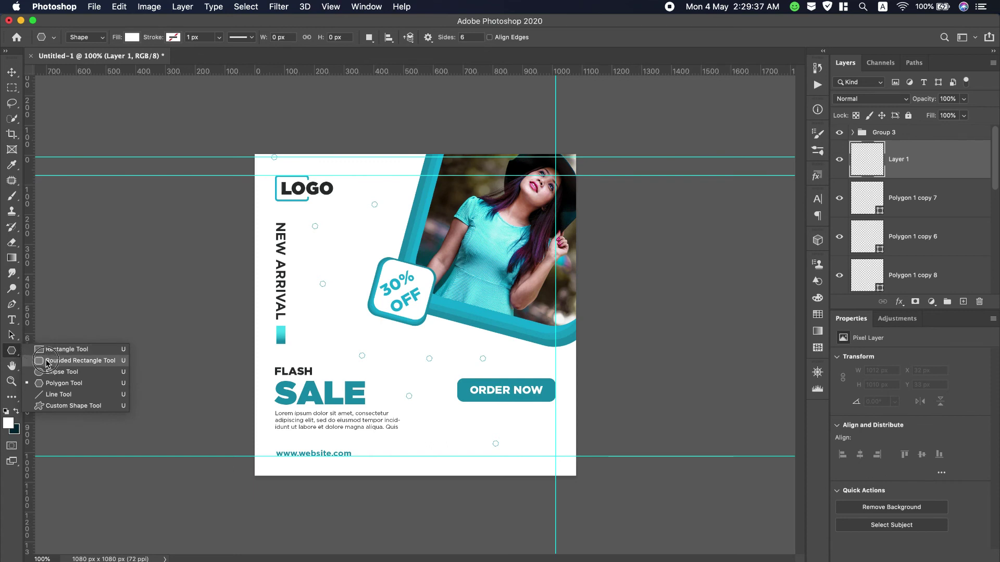
{"action": "left_click", "coordinate": [57, 372]}
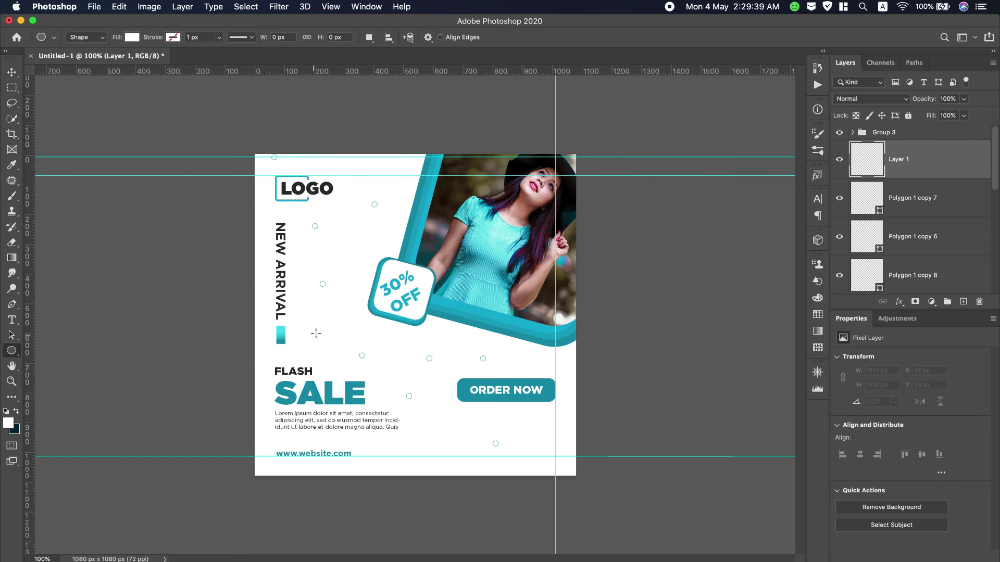
{"action": "left_click_drag", "start_coordinate": [319, 324], "coordinate": [323, 329]}
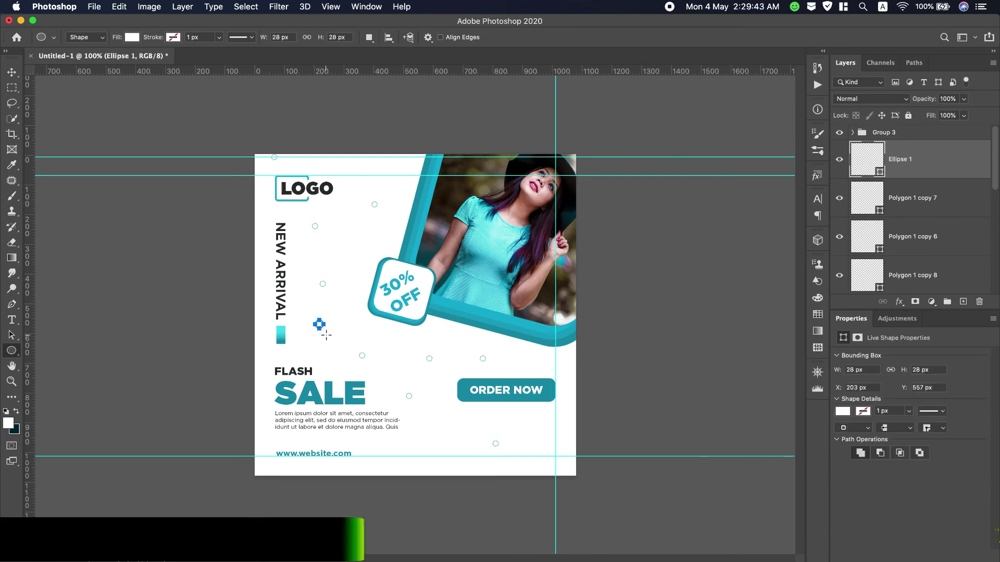
{"action": "left_click", "coordinate": [20, 72]}
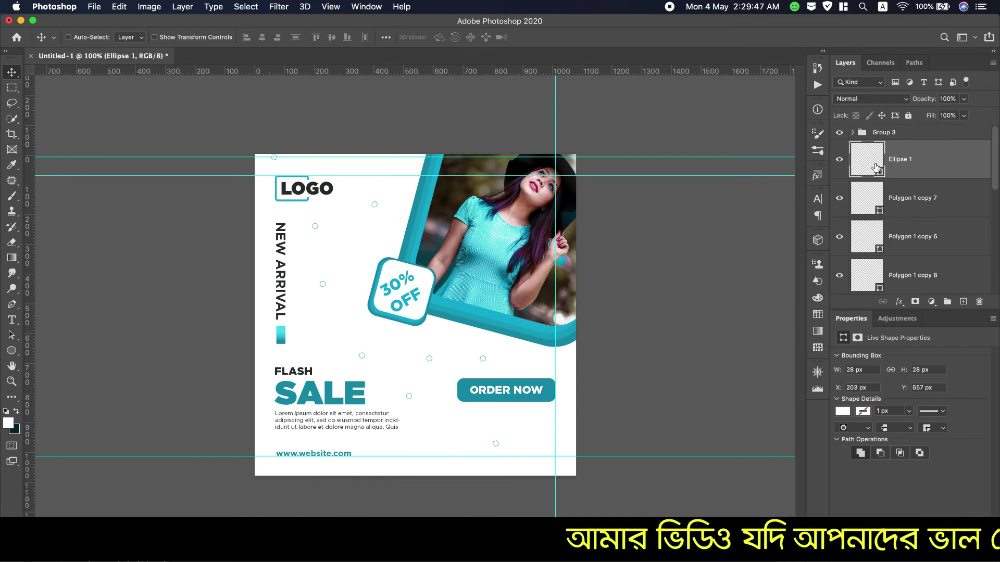
{"action": "left_click", "coordinate": [848, 414]}
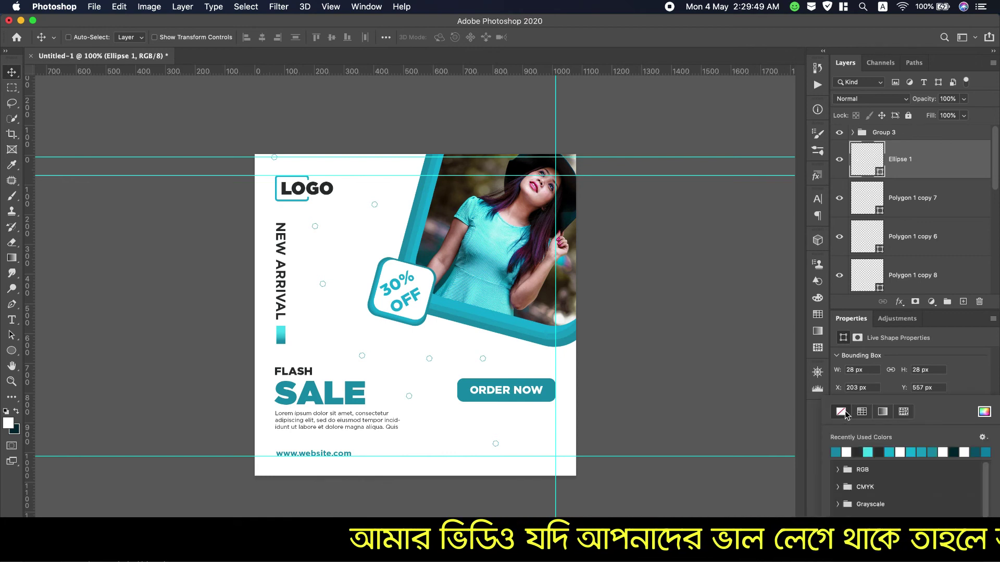
{"action": "left_click", "coordinate": [846, 413]}
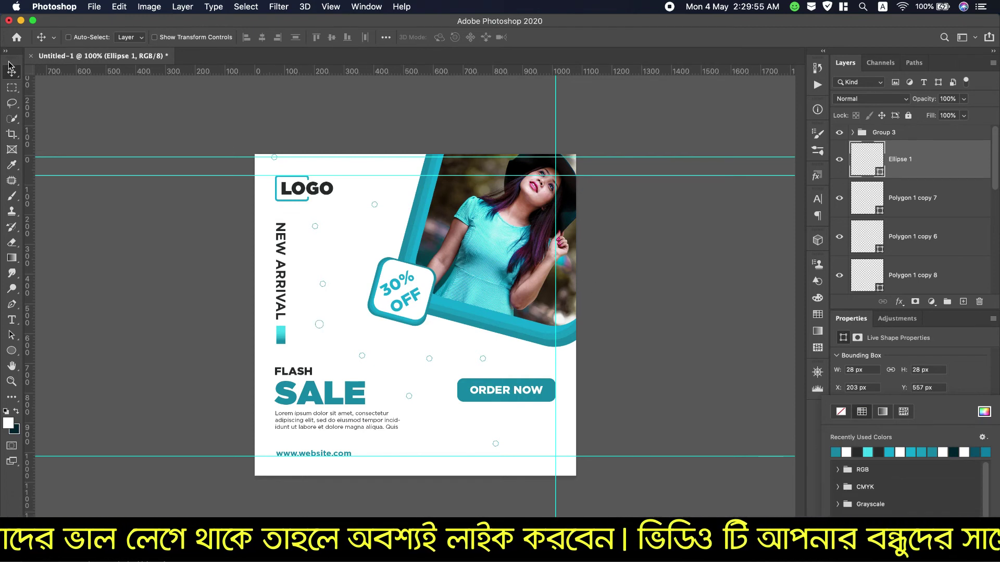
Place a copy of the hollow circle above the 30% OFF badge.
{"action": "left_click", "coordinate": [78, 98]}
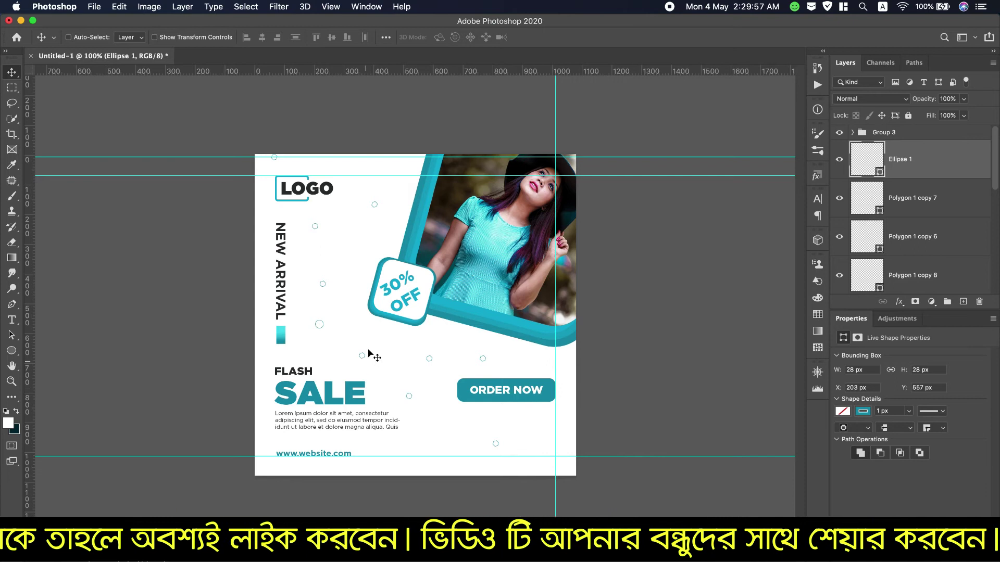
{"action": "left_click", "coordinate": [320, 326]}
{"action": "left_click_drag", "start_coordinate": [321, 326], "coordinate": [372, 258]}
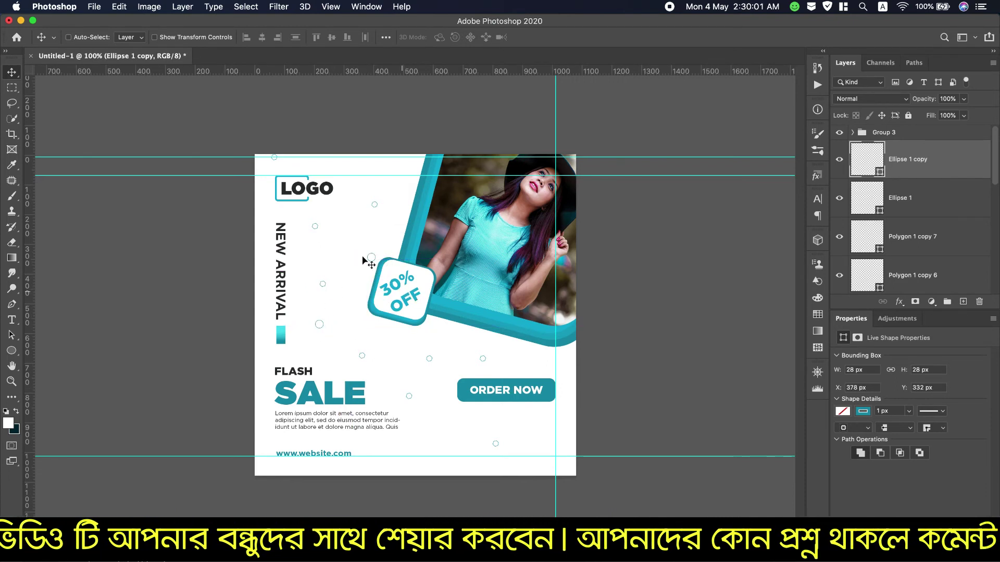
Scatter circle copies left of and below the badge, beside ORDER NOW, and near the bottom-right corner.
{"action": "left_click_drag", "start_coordinate": [366, 262], "coordinate": [304, 262]}
{"action": "left_click_drag", "start_coordinate": [373, 262], "coordinate": [395, 351]}
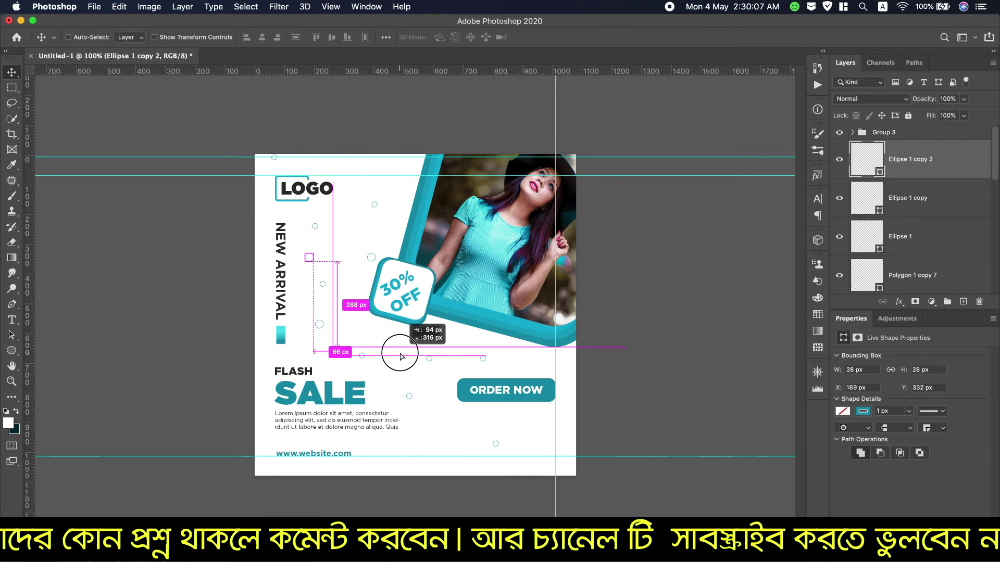
{"action": "mouse_move", "coordinate": [395, 352]}
{"action": "left_mouse_down"}
{"action": "mouse_move", "coordinate": [430, 341]}
{"action": "mouse_move", "coordinate": [379, 344]}
{"action": "mouse_move", "coordinate": [431, 427]}
{"action": "left_mouse_up"}
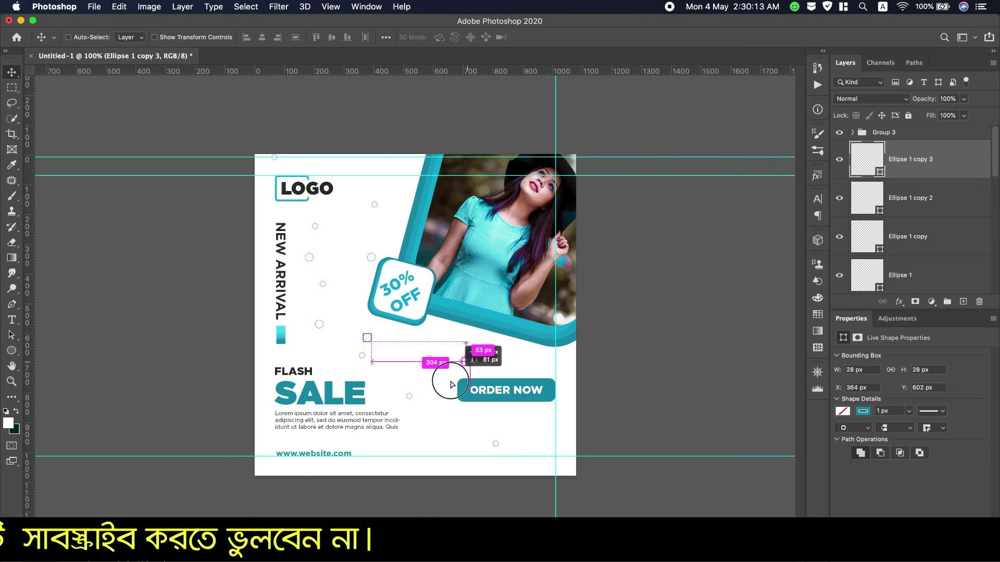
{"action": "mouse_move", "coordinate": [431, 427]}
{"action": "left_mouse_down"}
{"action": "mouse_move", "coordinate": [430, 435]}
{"action": "mouse_move", "coordinate": [546, 446]}
{"action": "left_mouse_up"}
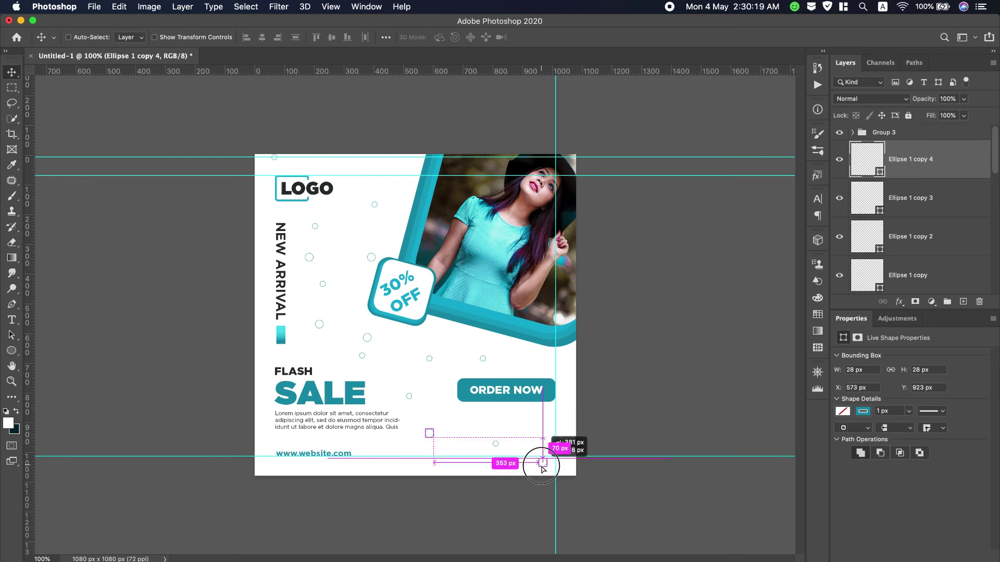
{"action": "mouse_move", "coordinate": [548, 448]}
{"action": "left_mouse_down"}
{"action": "mouse_move", "coordinate": [546, 468]}
{"action": "mouse_move", "coordinate": [526, 422]}
{"action": "left_mouse_up"}
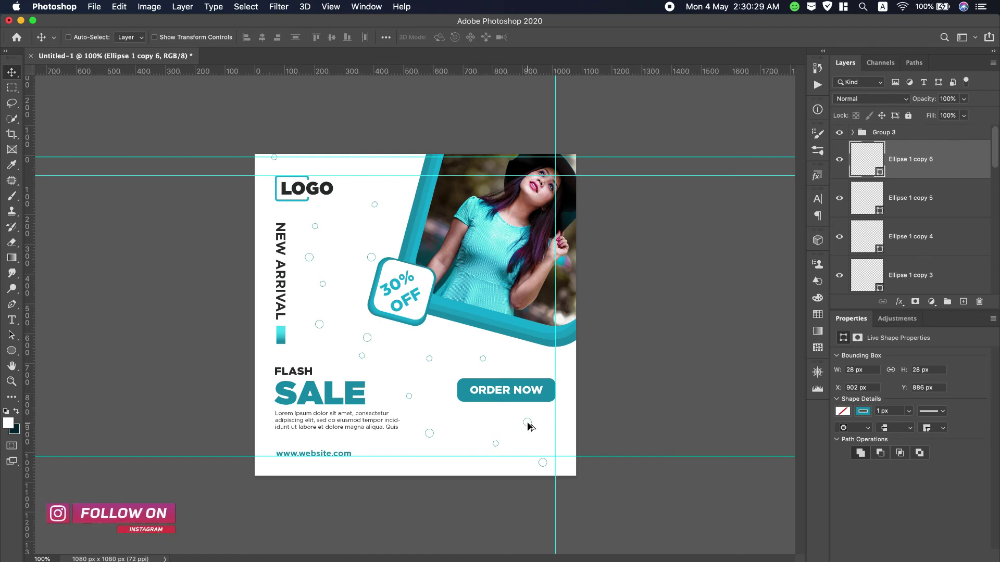
{"action": "left_click_drag", "start_coordinate": [526, 421], "coordinate": [422, 211]}
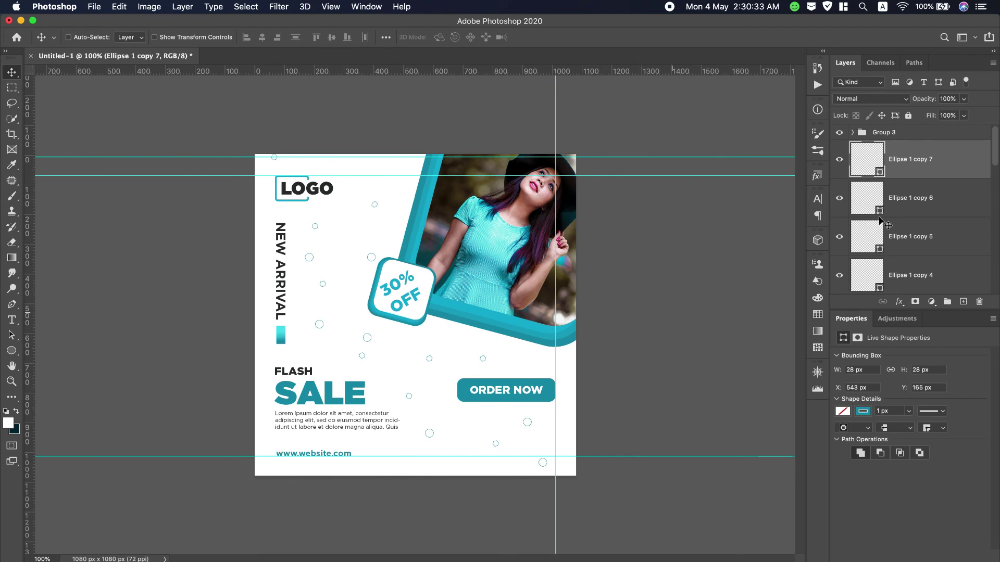
{"action": "left_click", "coordinate": [863, 411]}
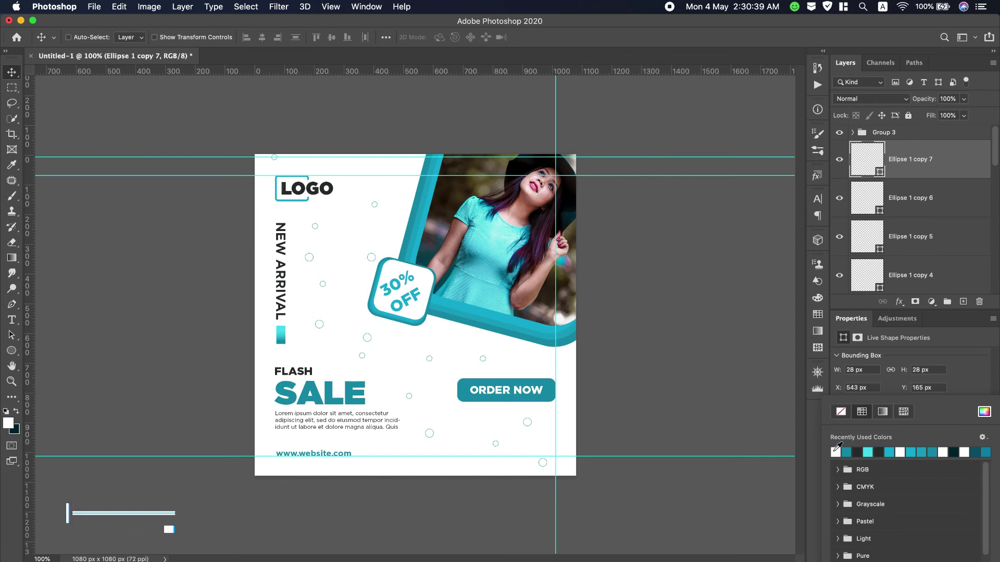
Move Ellipse 1 copy 7 above Group 3 and put a copy on the teal frame's lower corner.
{"action": "left_click", "coordinate": [978, 370]}
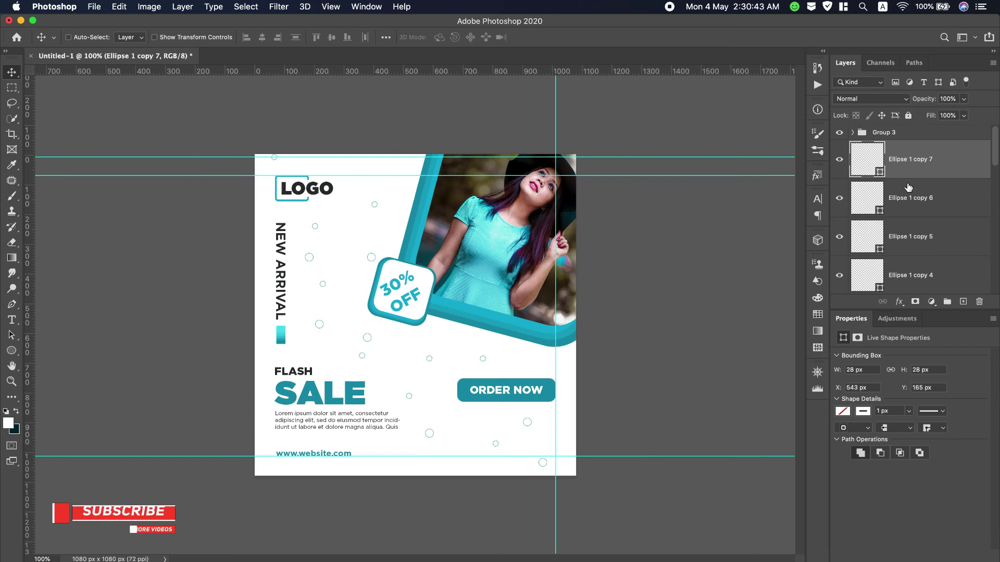
{"action": "left_click_drag", "start_coordinate": [909, 161], "coordinate": [908, 123]}
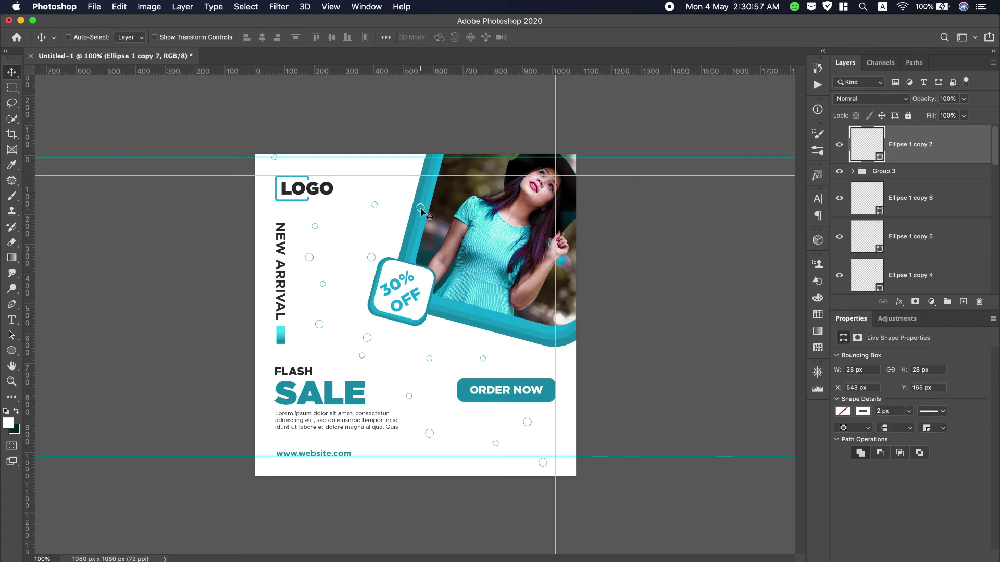
{"action": "left_click_drag", "start_coordinate": [421, 210], "coordinate": [528, 336]}
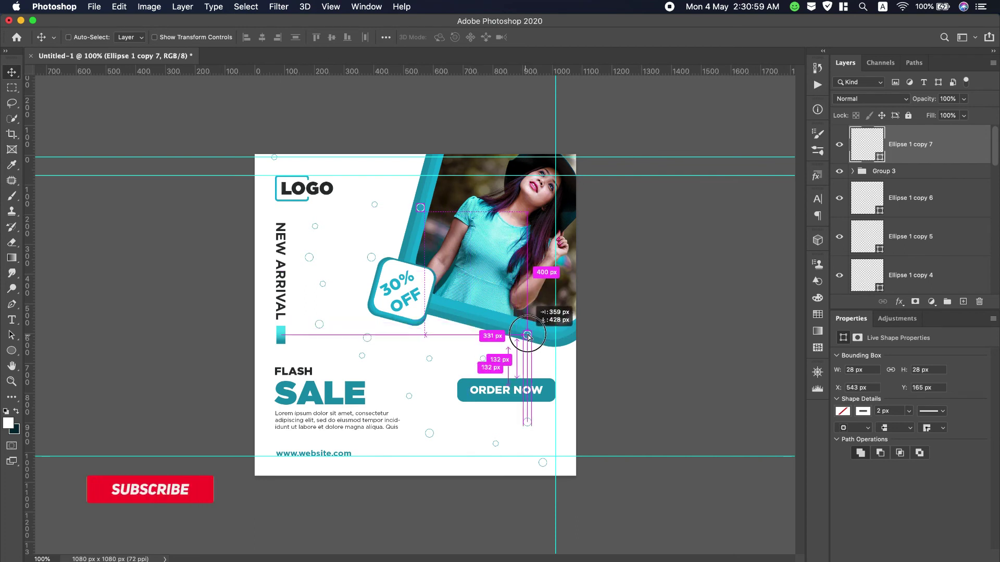
Add more circle copies just above the 30% OFF badge.
{"action": "mouse_move", "coordinate": [527, 333]}
{"action": "left_mouse_down"}
{"action": "mouse_move", "coordinate": [459, 319]}
{"action": "mouse_move", "coordinate": [467, 303]}
{"action": "mouse_move", "coordinate": [420, 252]}
{"action": "mouse_move", "coordinate": [405, 259]}
{"action": "left_mouse_up"}
{"action": "key", "text": "ctrl+j"}
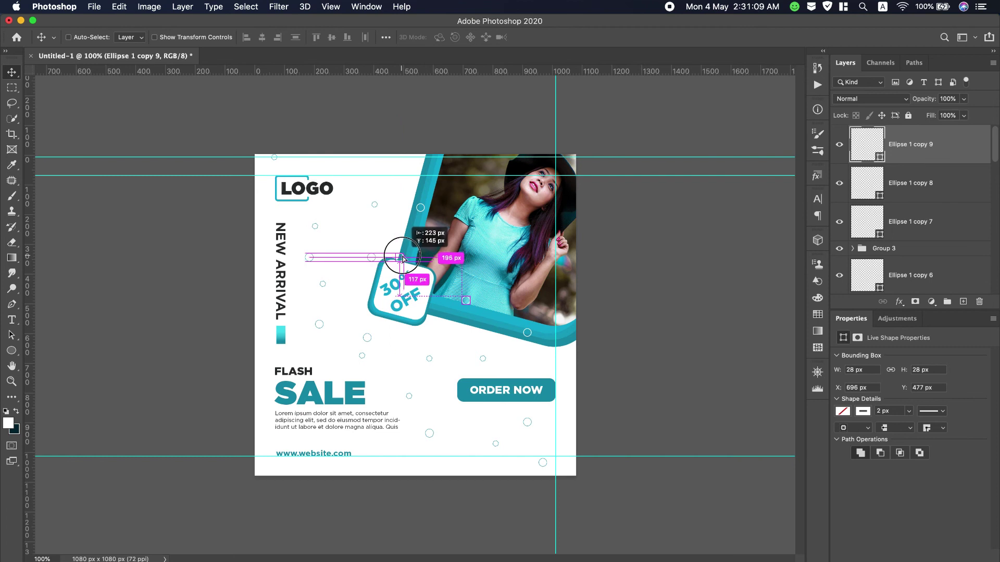
{"action": "left_click_drag", "start_coordinate": [405, 259], "coordinate": [405, 258]}
{"action": "key", "text": "ctrl+j"}
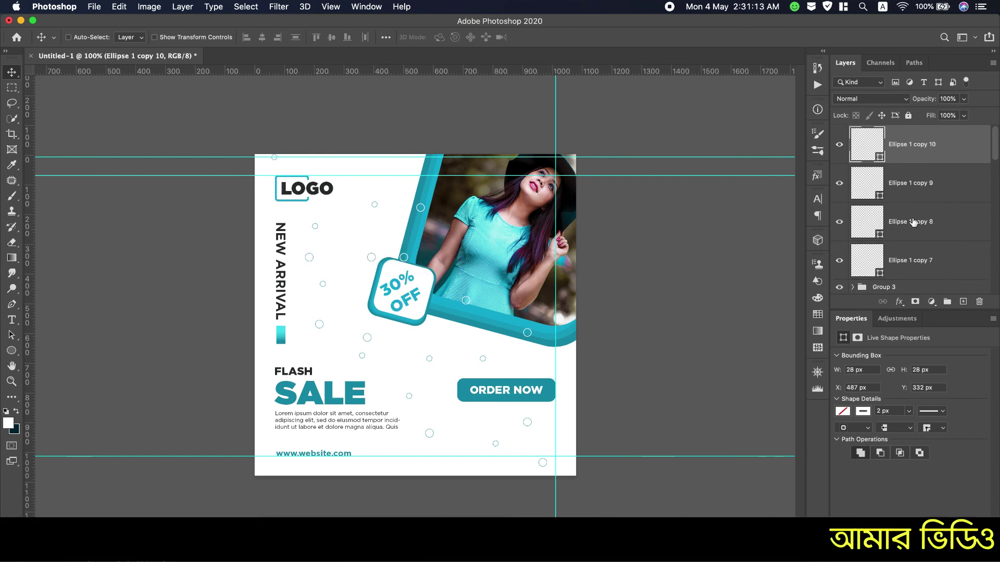
{"action": "scroll", "coordinate": [913, 223], "scroll_direction": "down", "scroll_amount": 3}
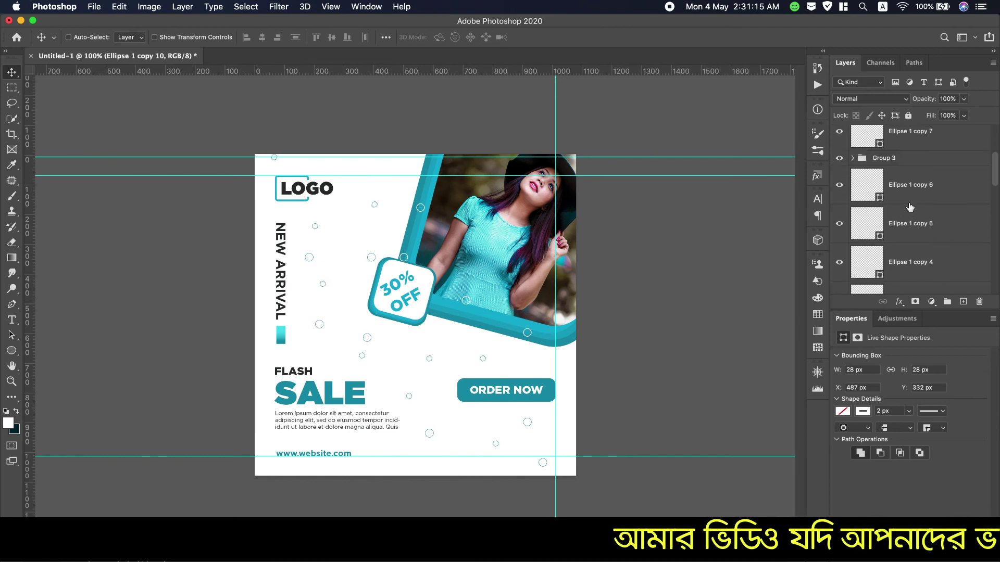
Copy the small circle below ORDER NOW onto the teal bar and stack it above Group 3.
{"action": "left_click", "coordinate": [910, 194]}
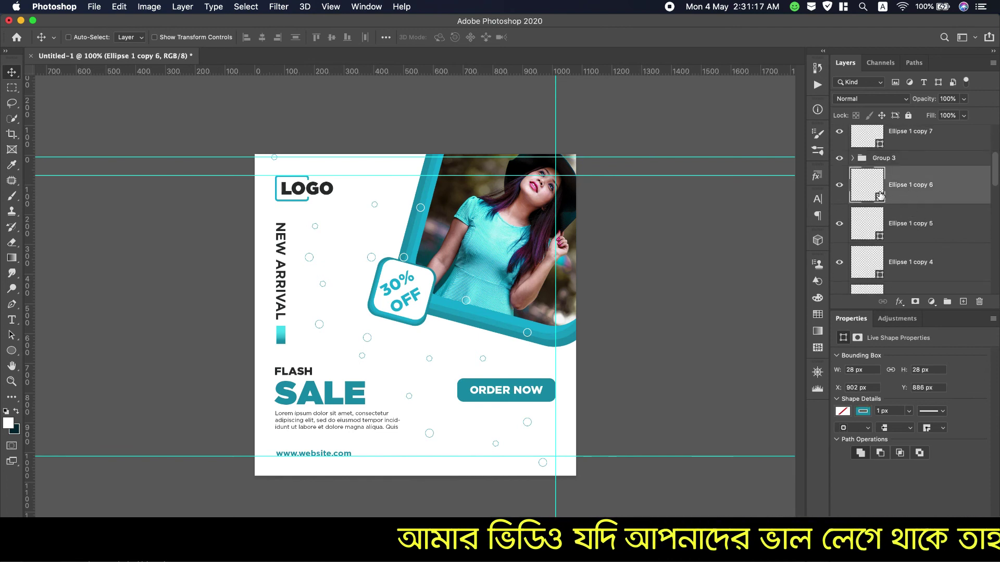
{"action": "key", "text": "ctrl+t"}
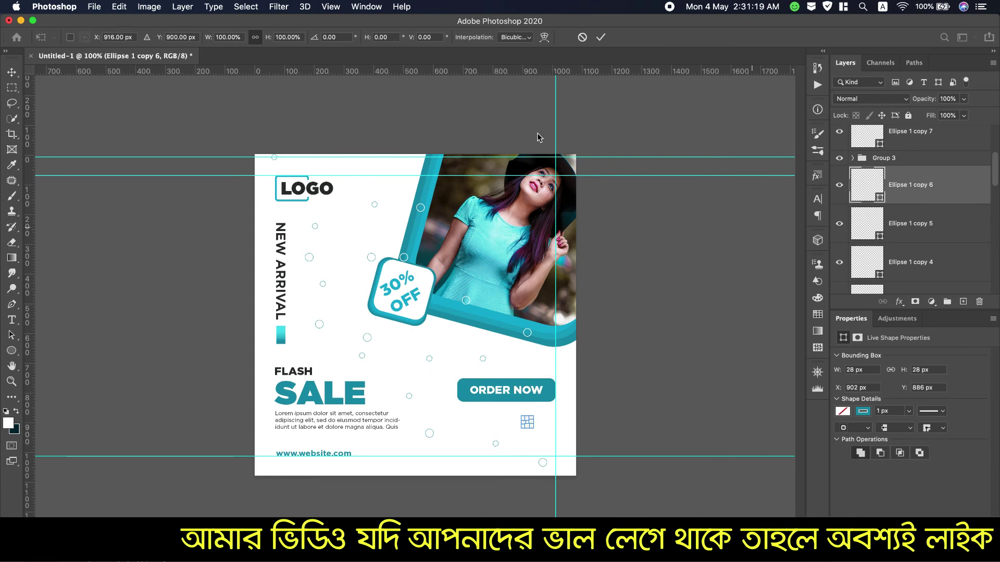
{"action": "left_click", "coordinate": [582, 38]}
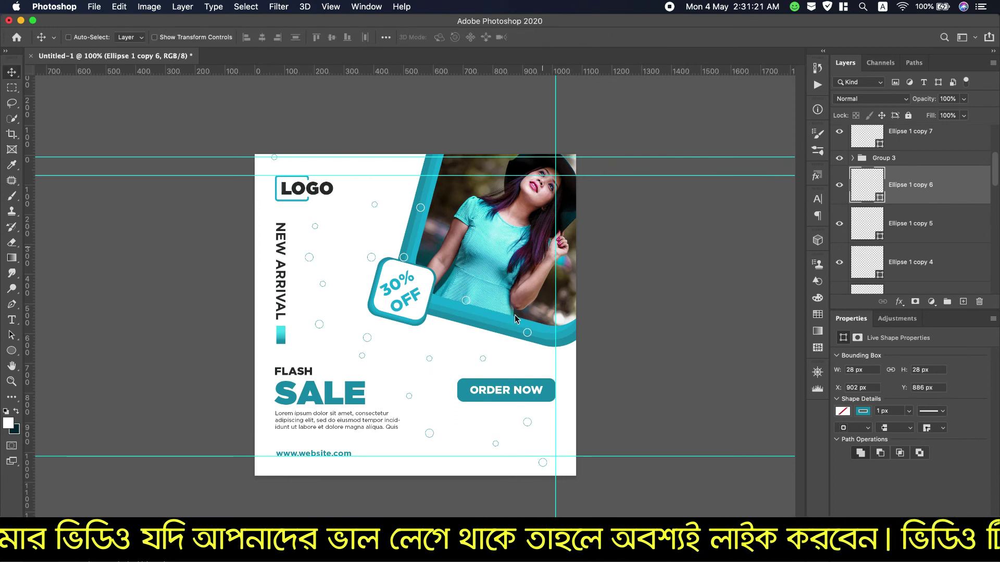
{"action": "left_click", "coordinate": [528, 423]}
{"action": "left_click_drag", "start_coordinate": [529, 424], "coordinate": [485, 325]}
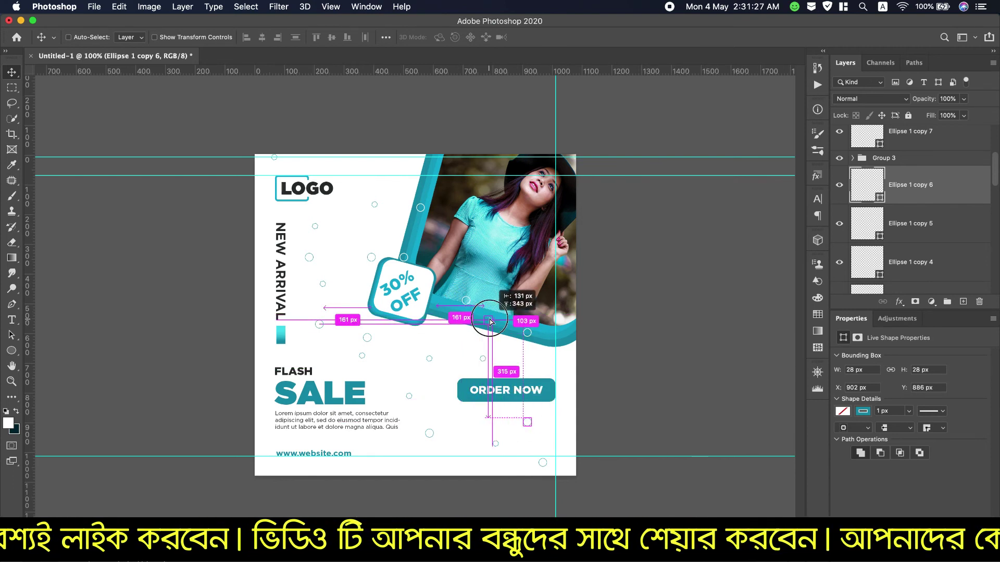
{"action": "left_click_drag", "start_coordinate": [484, 325], "coordinate": [484, 360]}
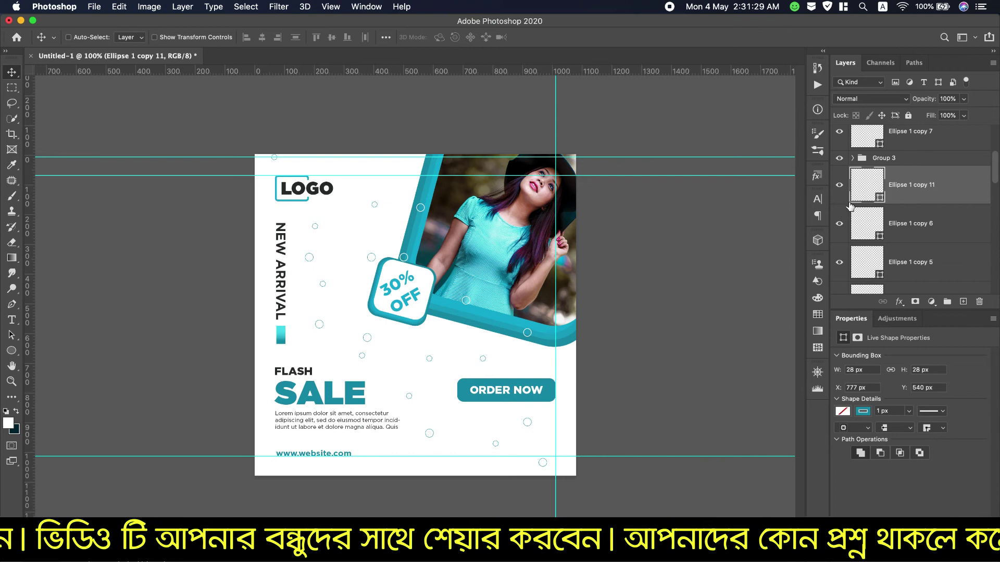
{"action": "left_click_drag", "start_coordinate": [920, 185], "coordinate": [922, 151]}
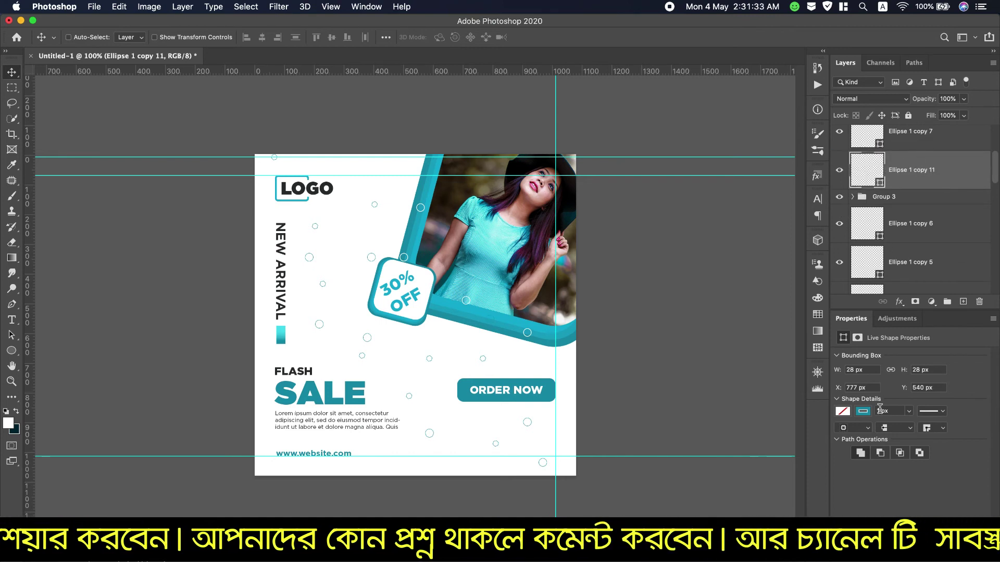
Give Ellipse 1 copy 11 a white outline 3 px thick.
{"action": "left_click", "coordinate": [863, 411]}
{"action": "left_click", "coordinate": [867, 451]}
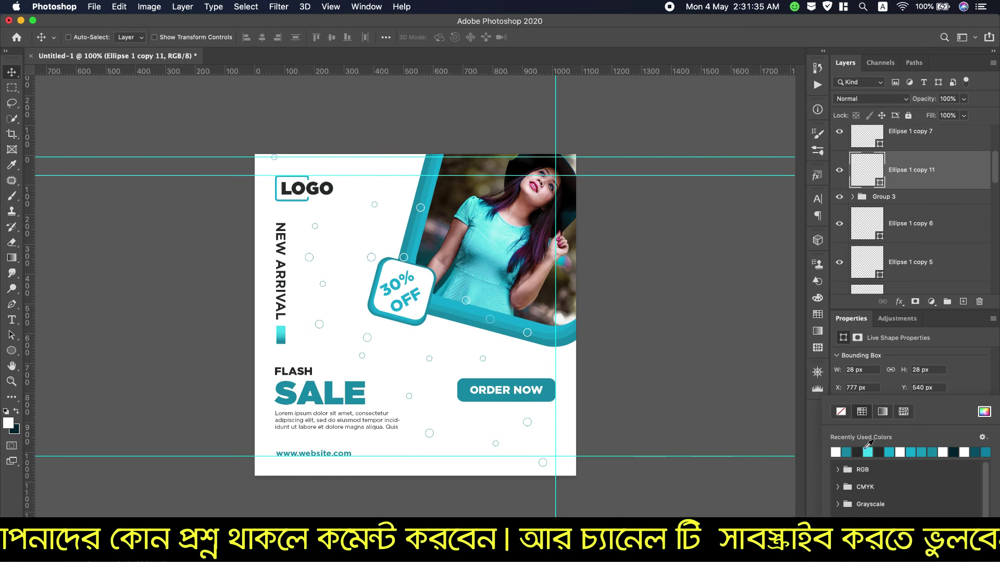
{"action": "key", "text": "Return"}
{"action": "left_click", "coordinate": [890, 412]}
{"action": "type", "text": "3"}
{"action": "key", "text": "Return"}
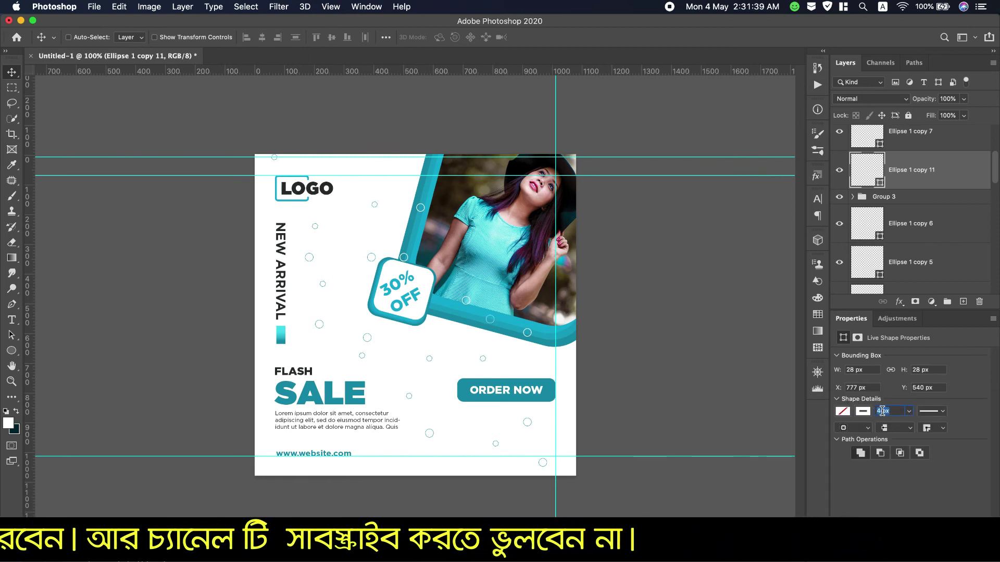
{"action": "key", "text": "Down"}
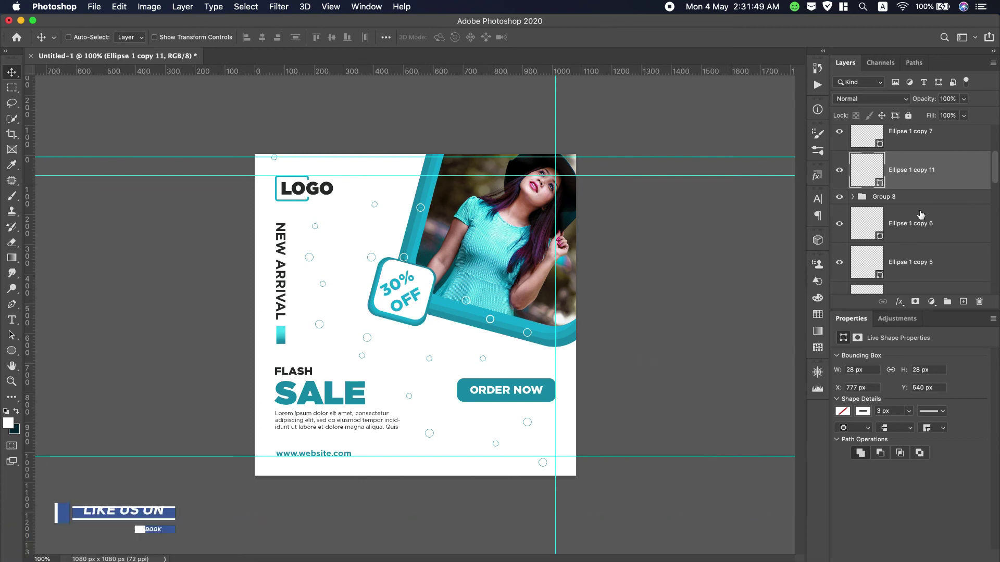
Select the Polygon 1 copy 7 layer in the Layers panel.
{"action": "scroll", "coordinate": [920, 216], "scroll_direction": "down", "scroll_amount": 2}
{"action": "scroll", "coordinate": [920, 215], "scroll_direction": "down", "scroll_amount": 2}
{"action": "scroll", "coordinate": [920, 216], "scroll_direction": "down", "scroll_amount": 2}
{"action": "scroll", "coordinate": [911, 223], "scroll_direction": "down", "scroll_amount": 1}
{"action": "scroll", "coordinate": [895, 245], "scroll_direction": "down", "scroll_amount": 2}
{"action": "left_click", "coordinate": [889, 254]}
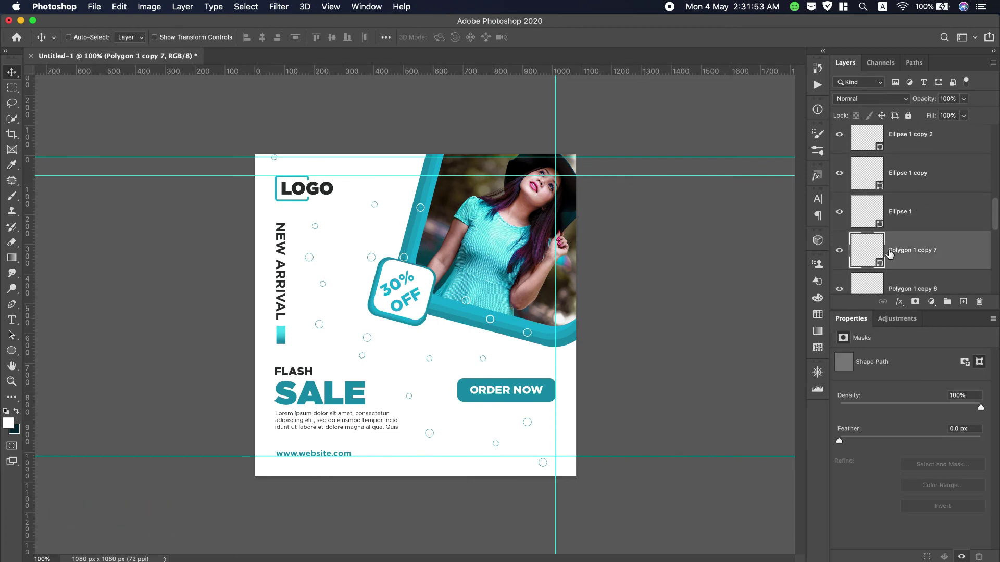
{"action": "key", "text": "super+t"}
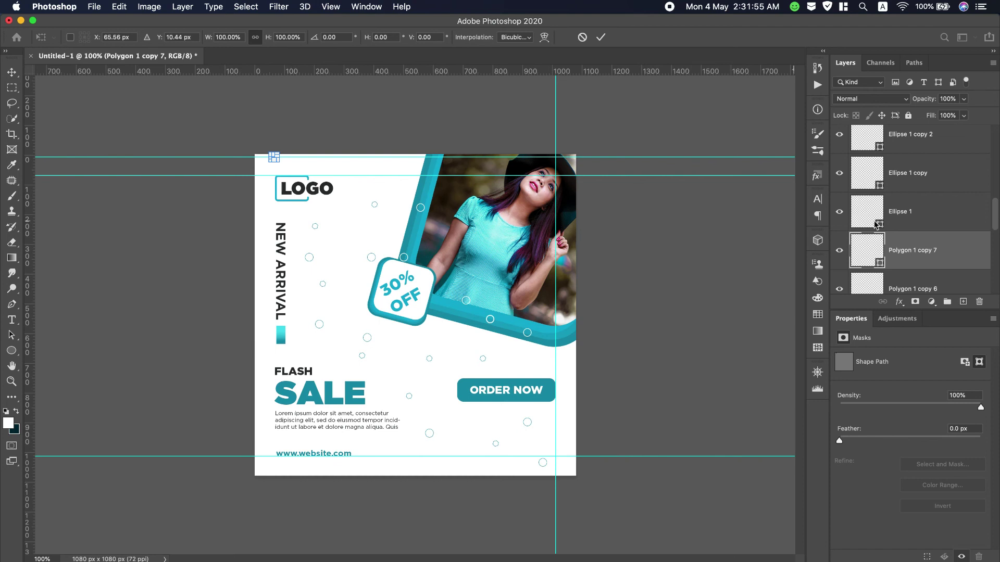
{"action": "left_click", "coordinate": [582, 37]}
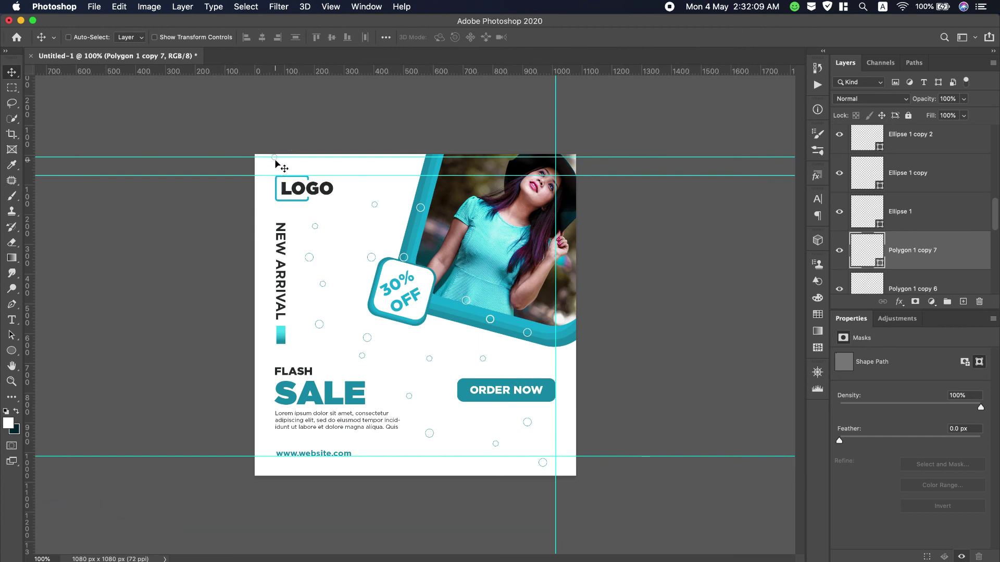
Copy the small shape beside the photo frame's edge and move Polygon 1 copy 9 to the top.
{"action": "left_click_drag", "start_coordinate": [275, 160], "coordinate": [414, 238]}
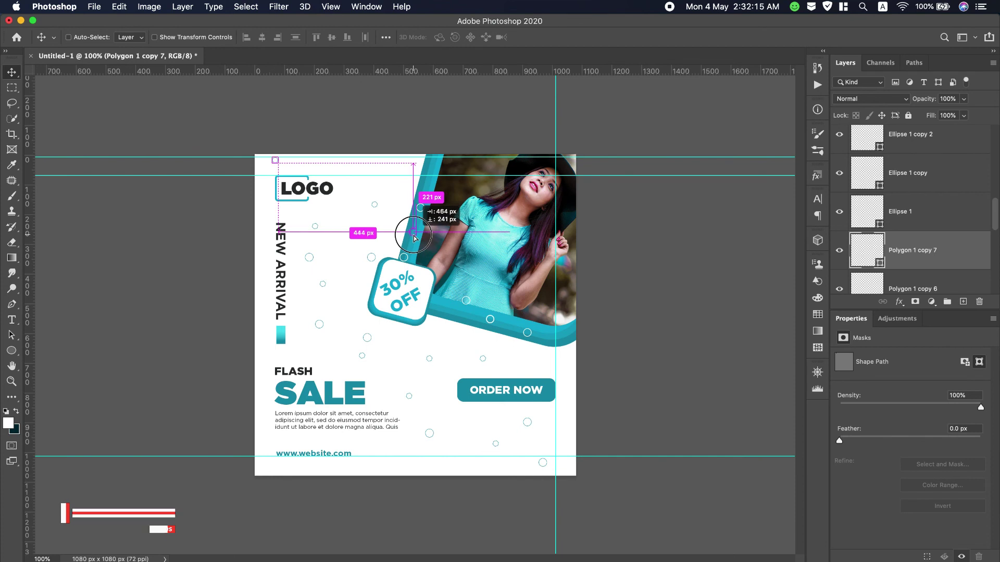
{"action": "left_click_drag", "start_coordinate": [415, 239], "coordinate": [417, 241]}
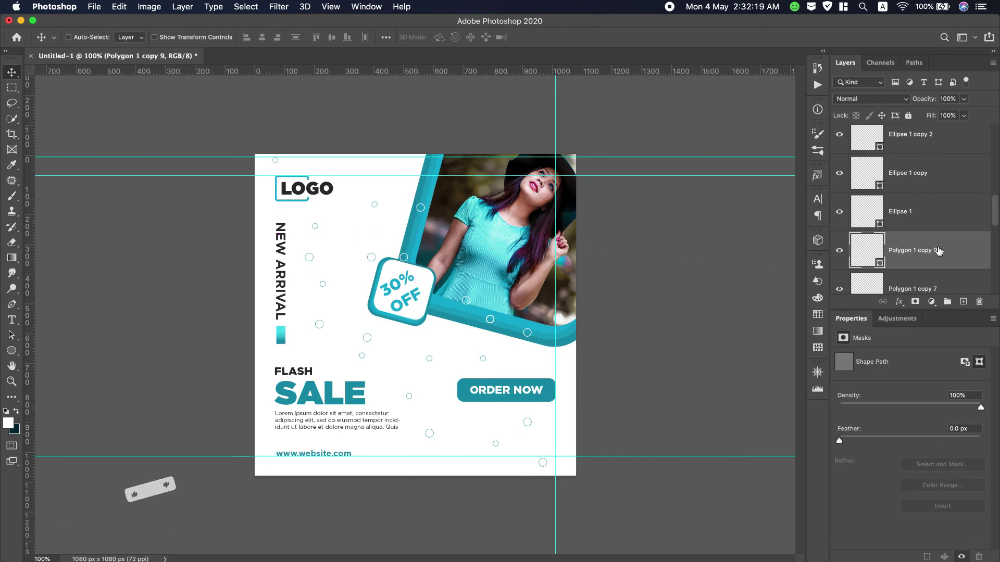
{"action": "left_click_drag", "start_coordinate": [936, 250], "coordinate": [935, 120]}
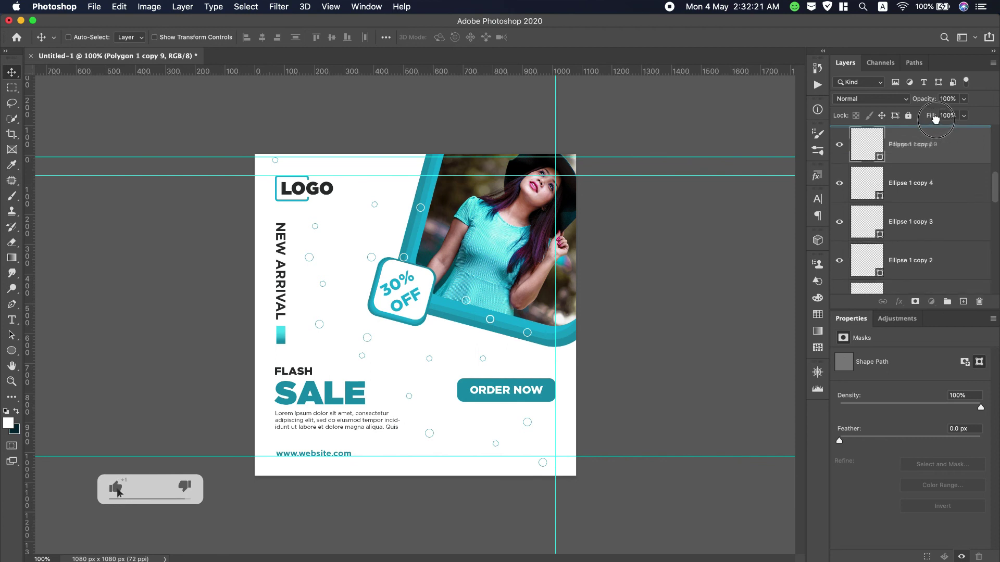
{"action": "left_click_drag", "start_coordinate": [936, 120], "coordinate": [915, 126]}
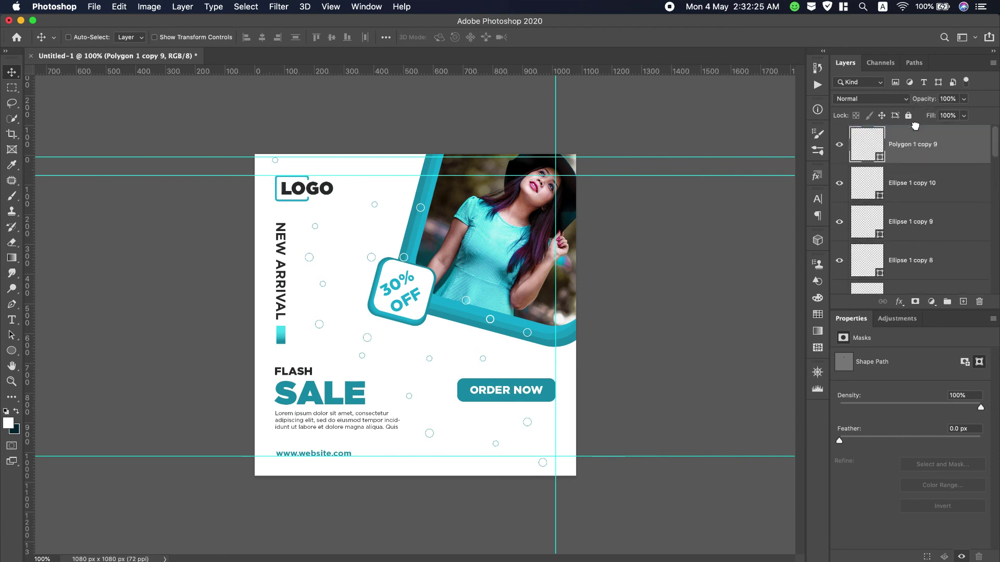
Set the new circle's outline to white at 3 px in the Ellipse options bar.
{"action": "double_click", "coordinate": [864, 156]}
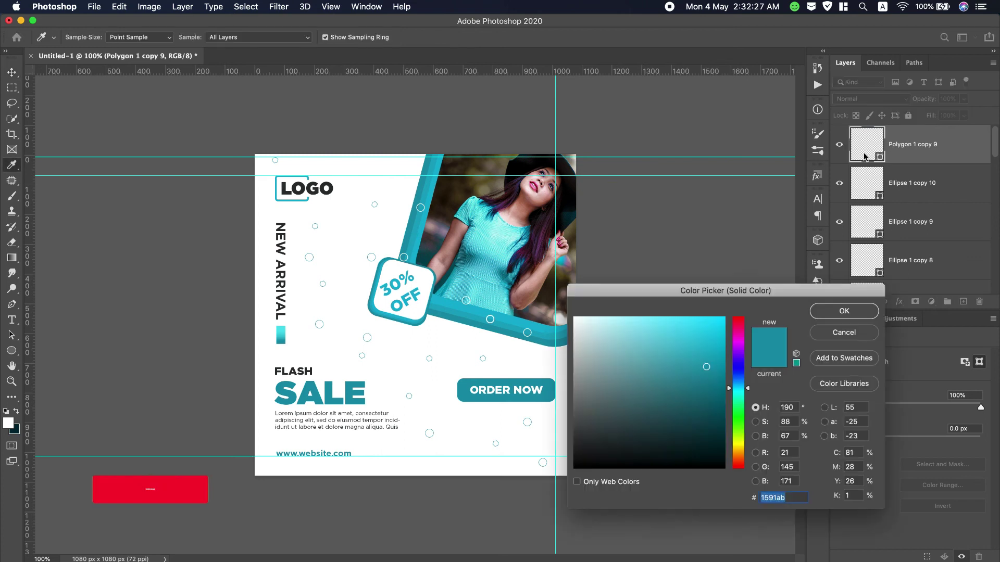
{"action": "left_click", "coordinate": [845, 333]}
{"action": "left_click", "coordinate": [11, 351]}
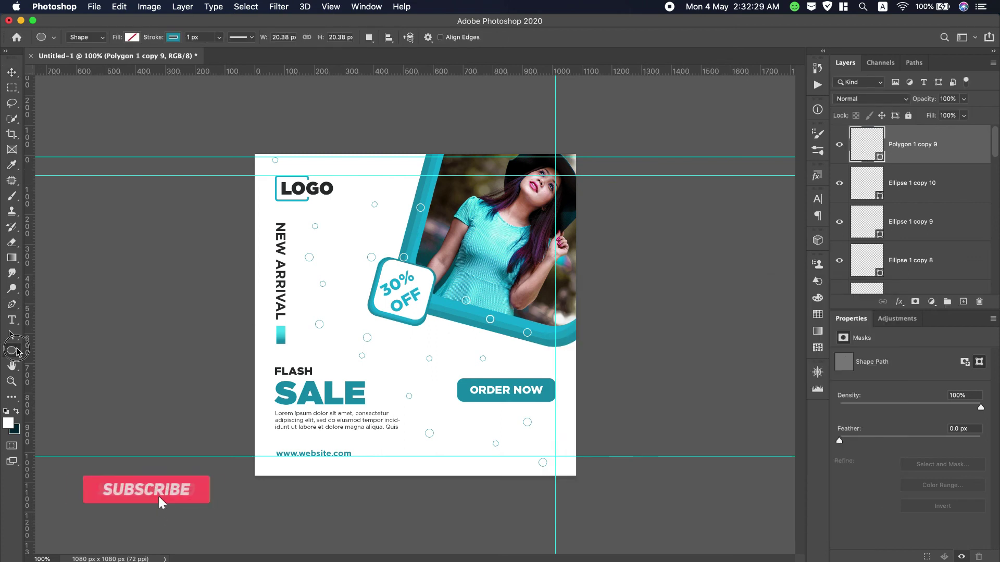
{"action": "left_click", "coordinate": [173, 37]}
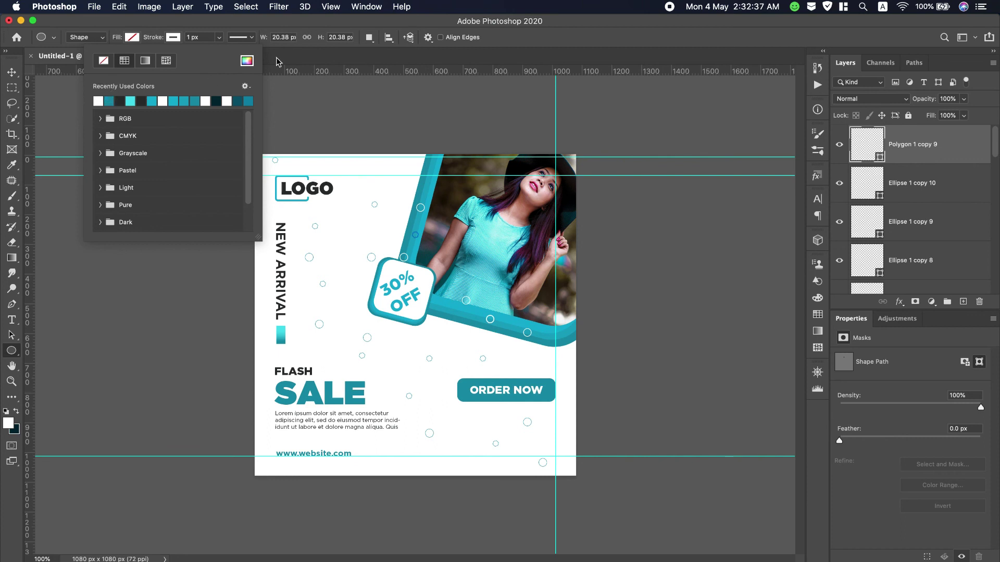
{"action": "left_click", "coordinate": [170, 37]}
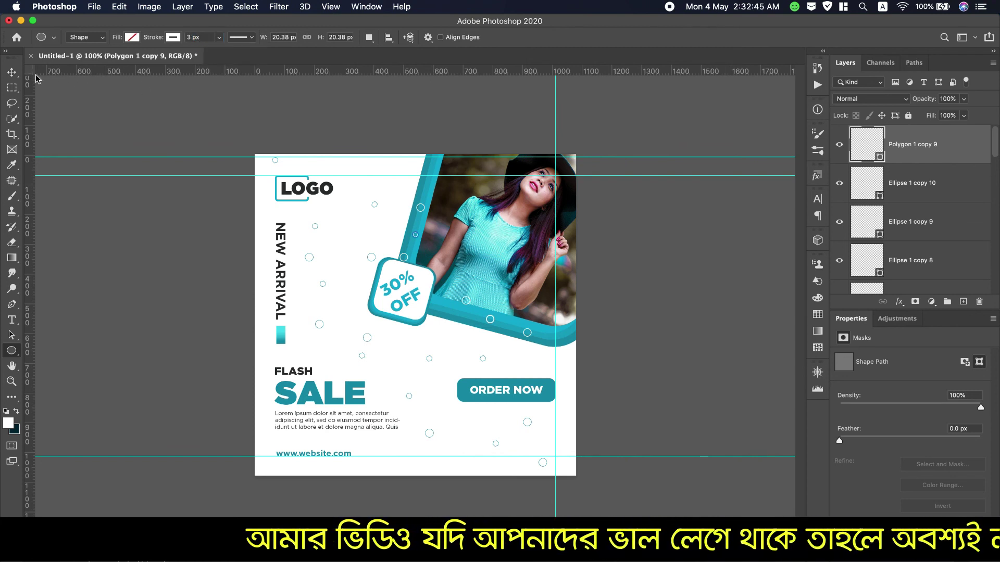
Place more circle copies along the teal photo frame.
{"action": "left_click", "coordinate": [11, 72]}
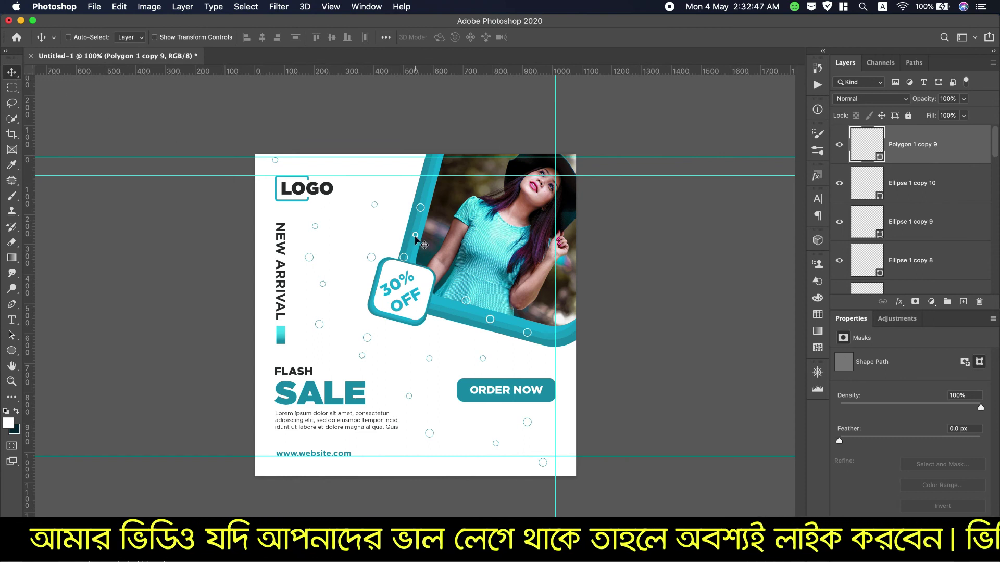
{"action": "left_click_drag", "start_coordinate": [416, 238], "coordinate": [449, 315]}
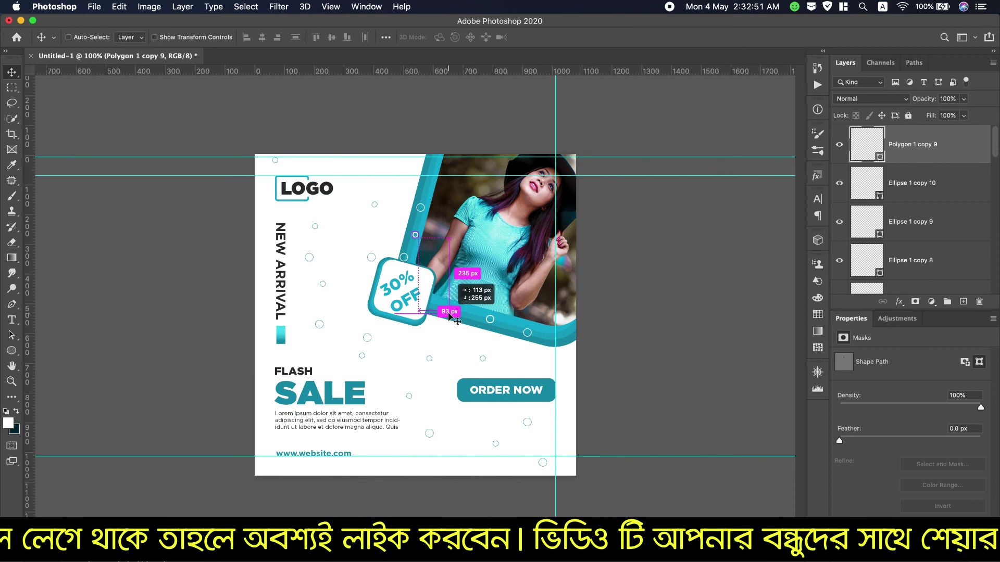
{"action": "mouse_move", "coordinate": [449, 313]}
{"action": "left_mouse_down"}
{"action": "mouse_move", "coordinate": [571, 332]}
{"action": "mouse_move", "coordinate": [527, 332]}
{"action": "mouse_move", "coordinate": [465, 215]}
{"action": "left_mouse_up"}
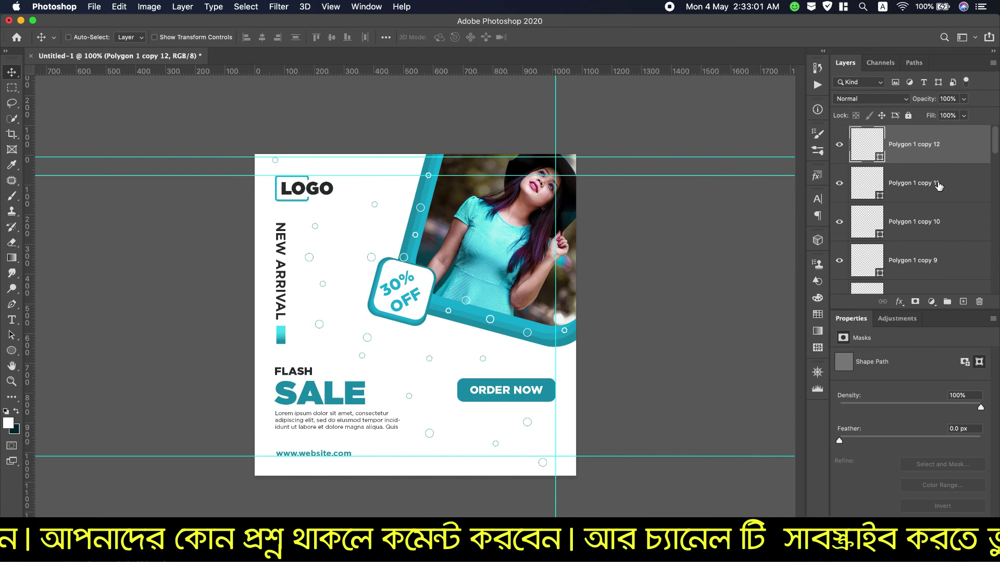
Group Ellipse 1 copy 7 and Ellipse 1 copy 11 into Group 4.
{"action": "scroll", "coordinate": [937, 193], "scroll_direction": "down", "scroll_amount": 3}
{"action": "scroll", "coordinate": [935, 203], "scroll_direction": "down", "scroll_amount": 3}
{"action": "scroll", "coordinate": [932, 214], "scroll_direction": "down", "scroll_amount": 3}
{"action": "scroll", "coordinate": [926, 224], "scroll_direction": "down", "scroll_amount": 3}
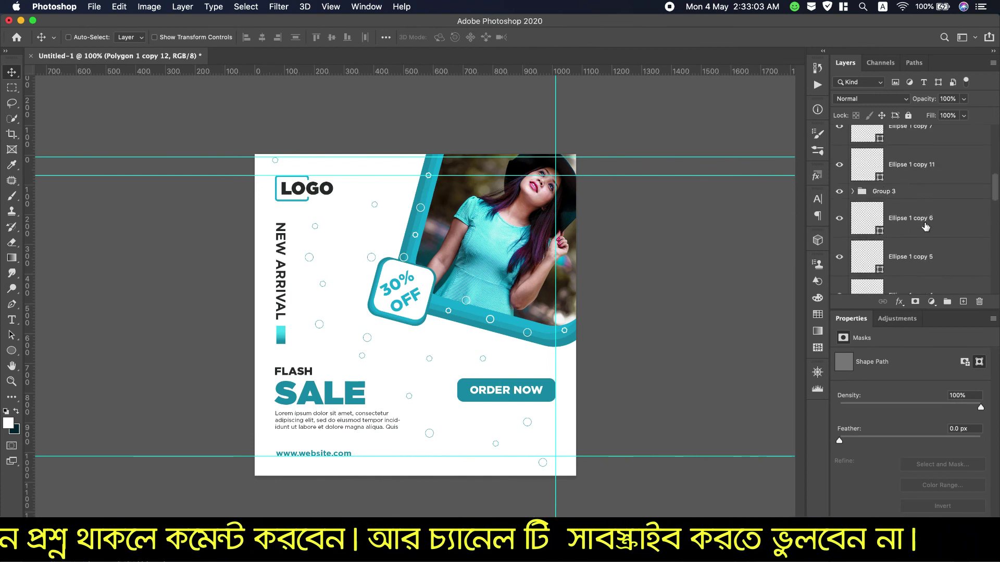
{"action": "left_click", "coordinate": [953, 166], "text": "shift"}
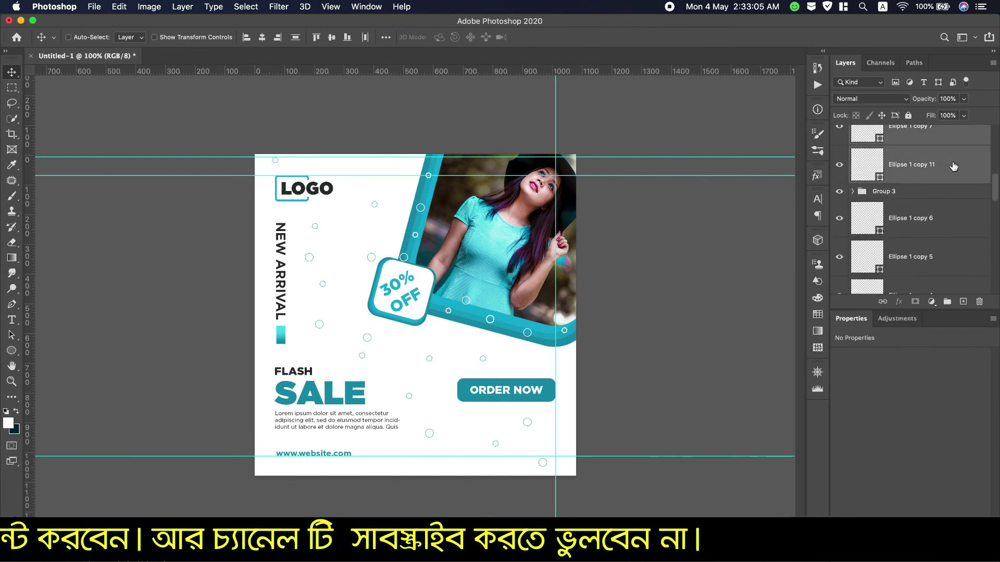
{"action": "key", "text": "super+g"}
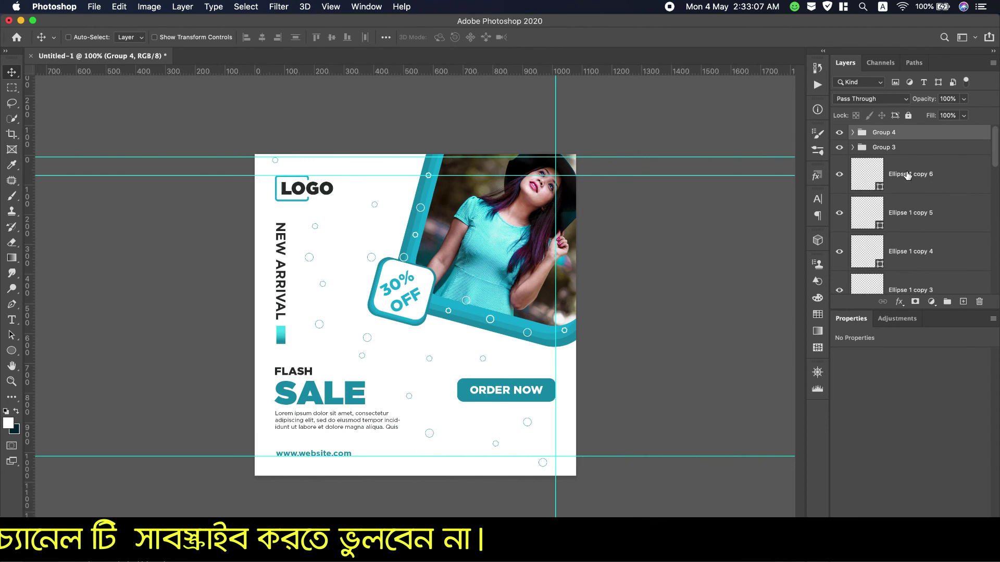
Group Ellipse 1 copy 6 through Polygon 1 into Group 5, then add an empty top layer.
{"action": "left_click", "coordinate": [907, 176]}
{"action": "scroll", "coordinate": [907, 175], "scroll_direction": "down", "scroll_amount": 3}
{"action": "scroll", "coordinate": [907, 175], "scroll_direction": "down", "scroll_amount": 3}
{"action": "scroll", "coordinate": [907, 175], "scroll_direction": "down", "scroll_amount": 3}
{"action": "scroll", "coordinate": [907, 175], "scroll_direction": "down", "scroll_amount": 2}
{"action": "scroll", "coordinate": [907, 176], "scroll_direction": "down", "scroll_amount": 2}
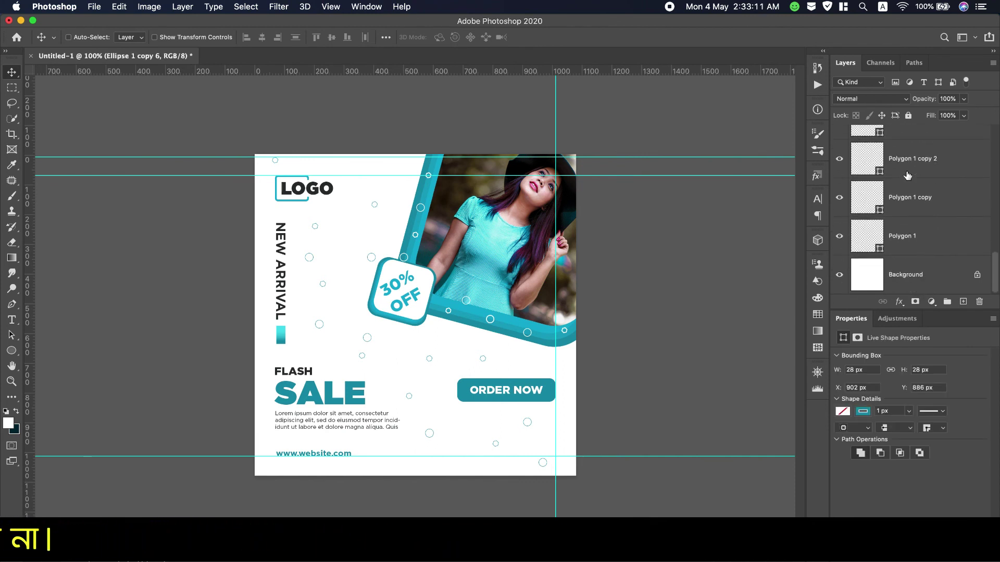
{"action": "left_click", "coordinate": [946, 245], "text": "shift"}
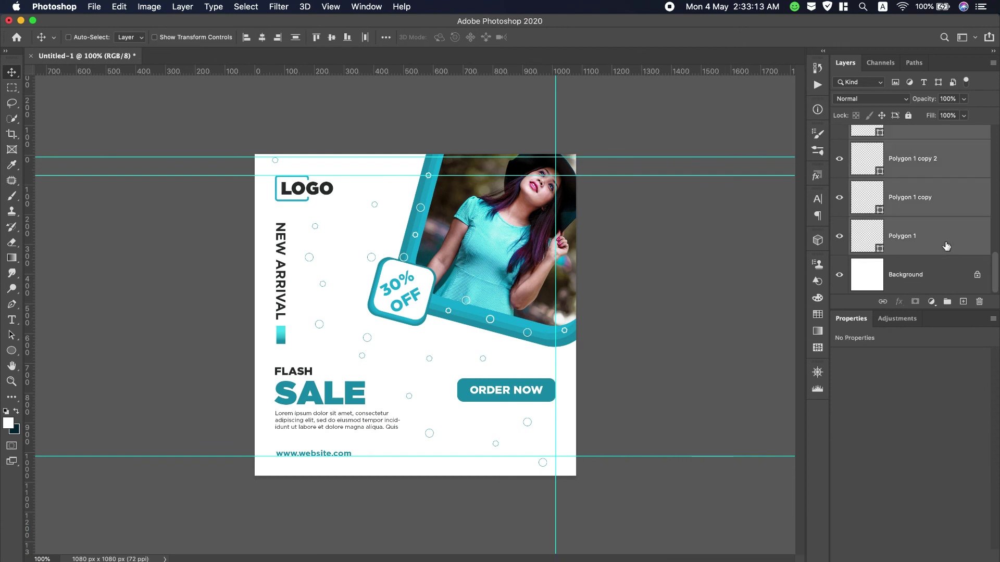
{"action": "key", "text": "super+g"}
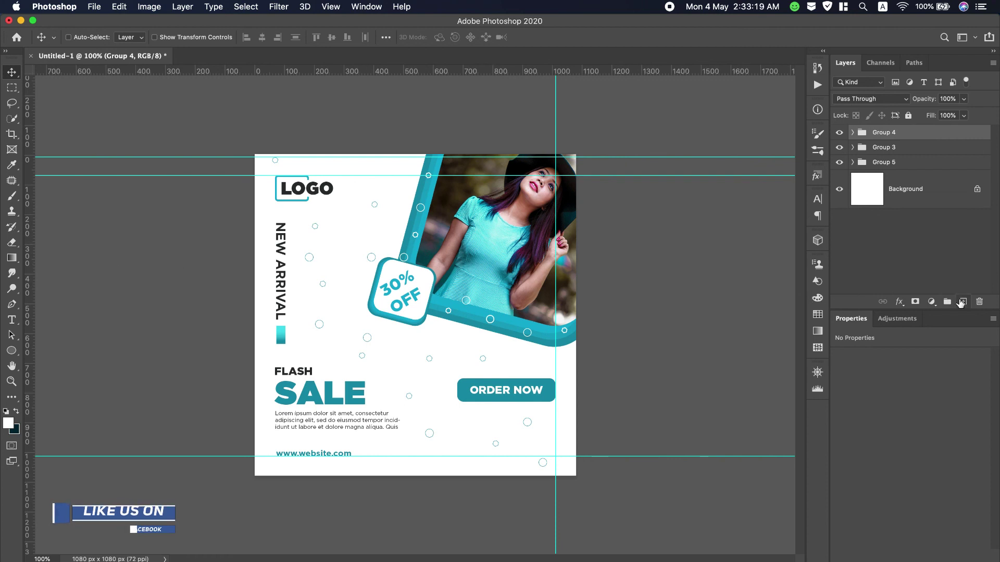
{"action": "key", "text": "super+shift+alt+n"}
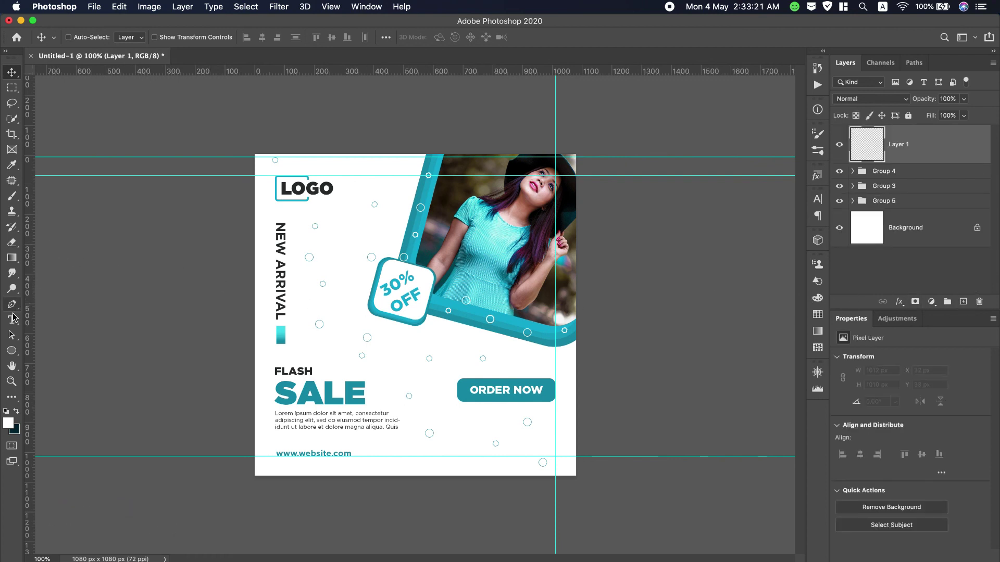
Choose the Rectangle dot-pattern brush from the My Brush folder.
{"action": "left_click", "coordinate": [12, 201]}
{"action": "left_click", "coordinate": [58, 195]}
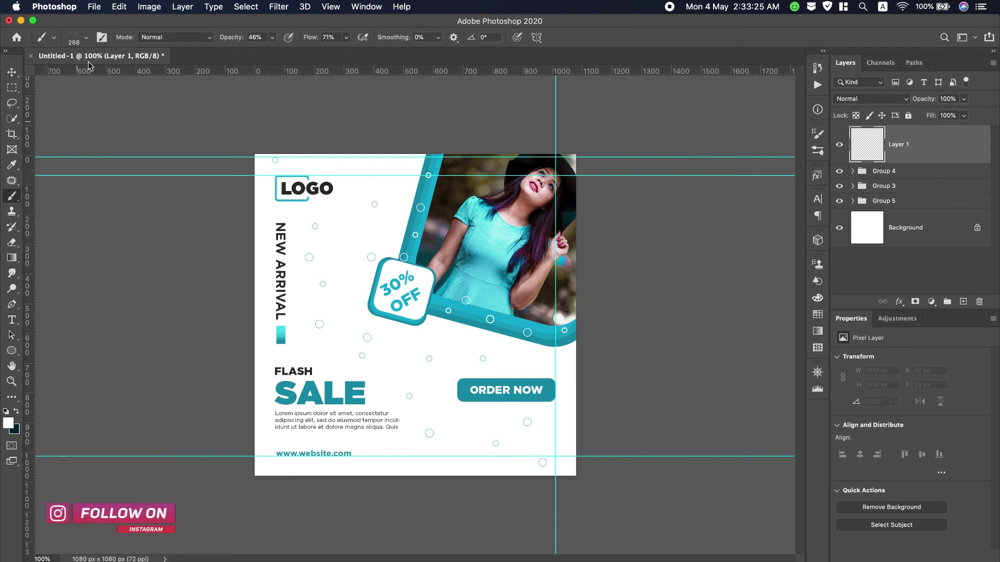
{"action": "left_click", "coordinate": [85, 40]}
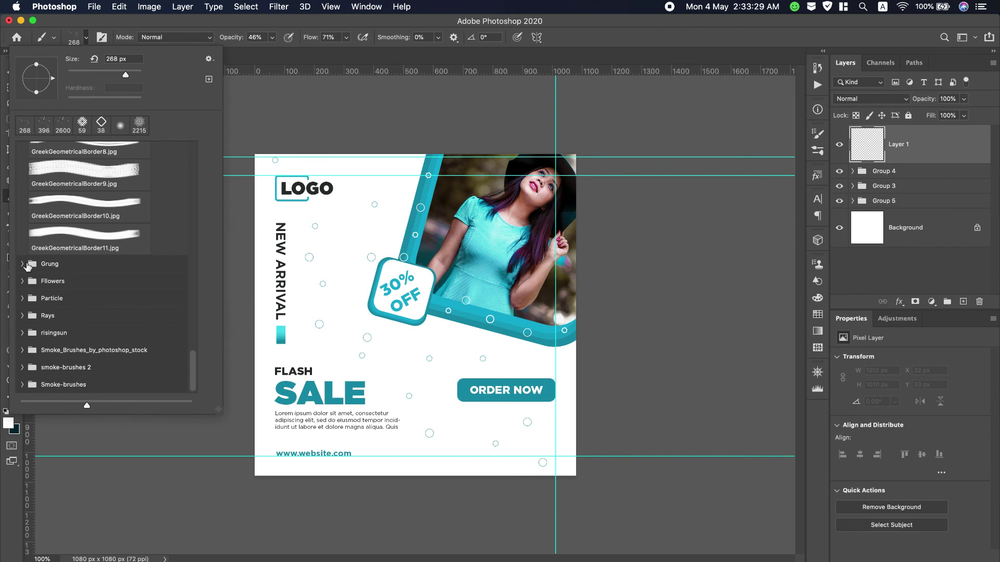
{"action": "scroll", "coordinate": [32, 248], "scroll_direction": "up", "scroll_amount": 5}
{"action": "scroll", "coordinate": [32, 248], "scroll_direction": "up", "scroll_amount": 5}
{"action": "scroll", "coordinate": [33, 248], "scroll_direction": "up", "scroll_amount": 5}
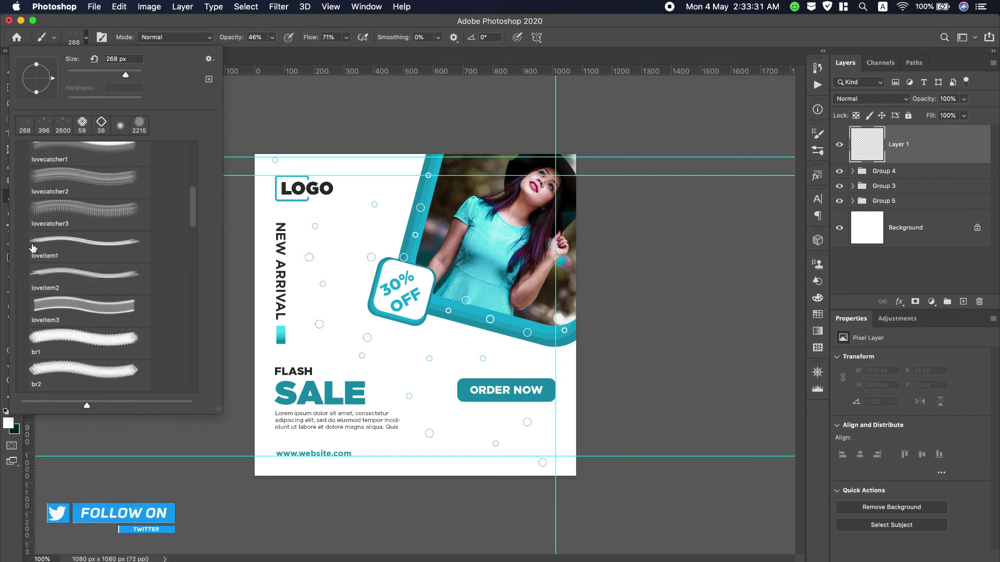
{"action": "scroll", "coordinate": [33, 248], "scroll_direction": "up", "scroll_amount": 10}
{"action": "scroll", "coordinate": [32, 248], "scroll_direction": "down", "scroll_amount": 6}
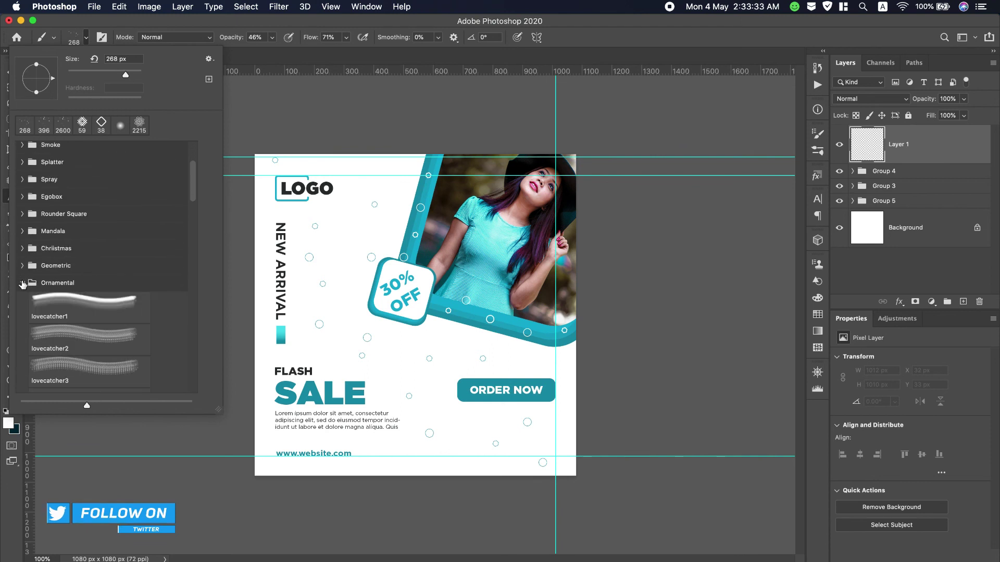
{"action": "left_click", "coordinate": [22, 283]}
{"action": "scroll", "coordinate": [70, 266], "scroll_direction": "up", "scroll_amount": 6}
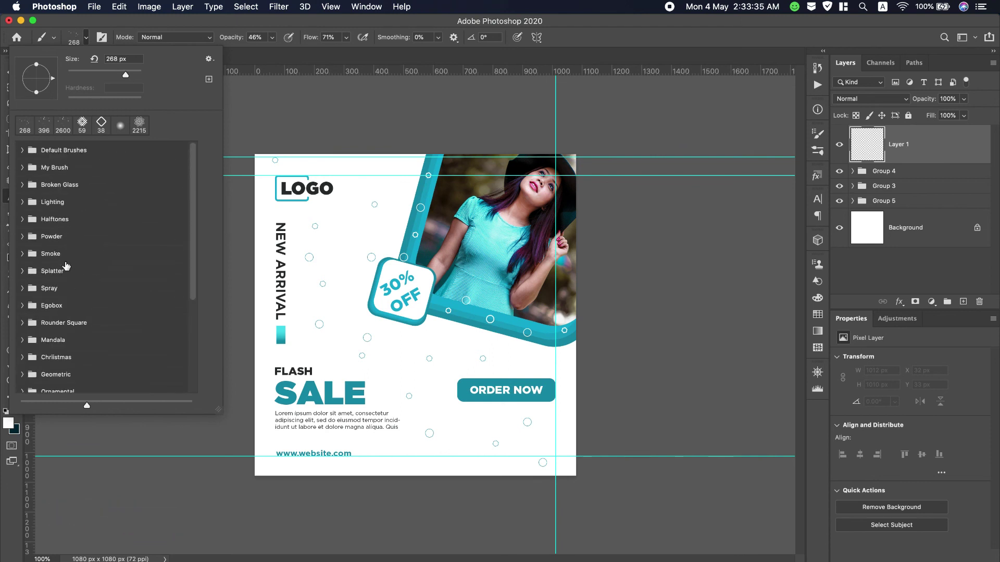
{"action": "left_click", "coordinate": [21, 168]}
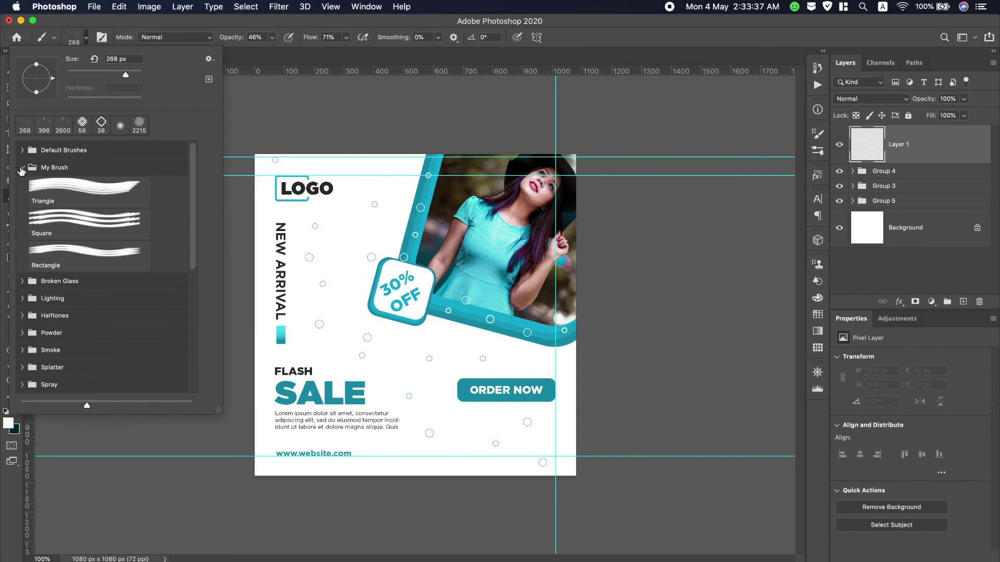
{"action": "left_click", "coordinate": [49, 188]}
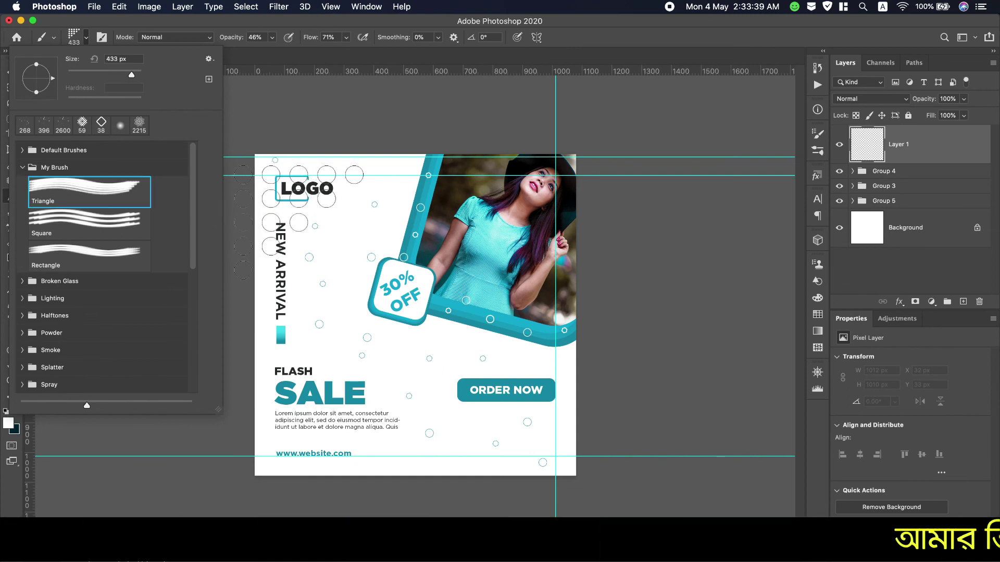
{"action": "left_click", "coordinate": [51, 221]}
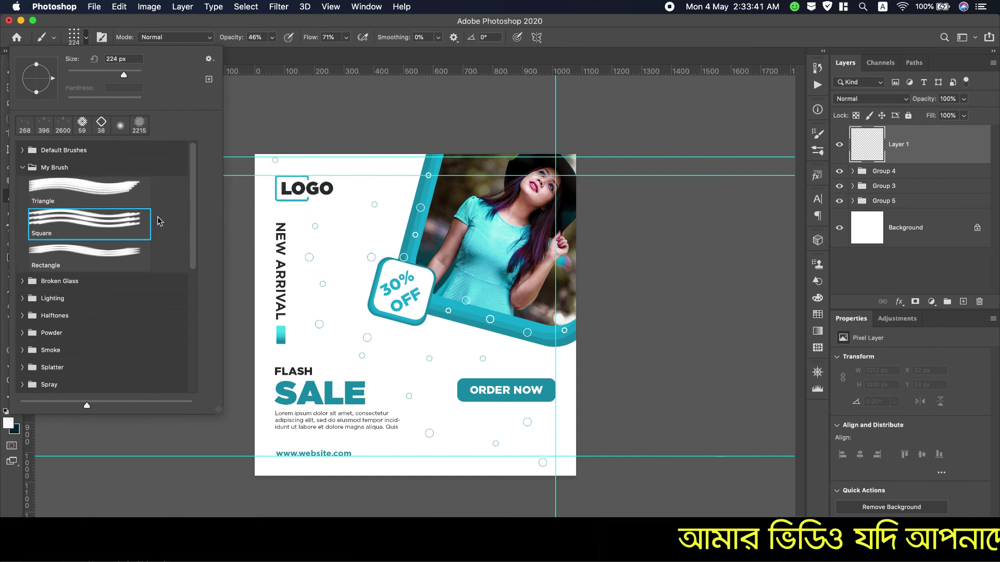
{"action": "left_click", "coordinate": [83, 253]}
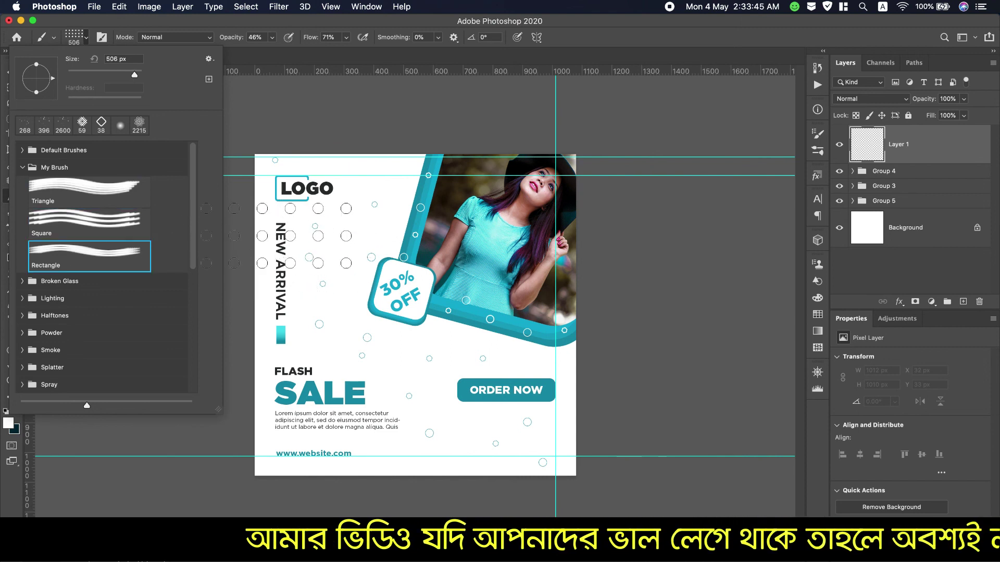
Rotate the brush tip to about -91° and set its size to 140 px.
{"action": "left_click_drag", "start_coordinate": [52, 78], "coordinate": [36, 96]}
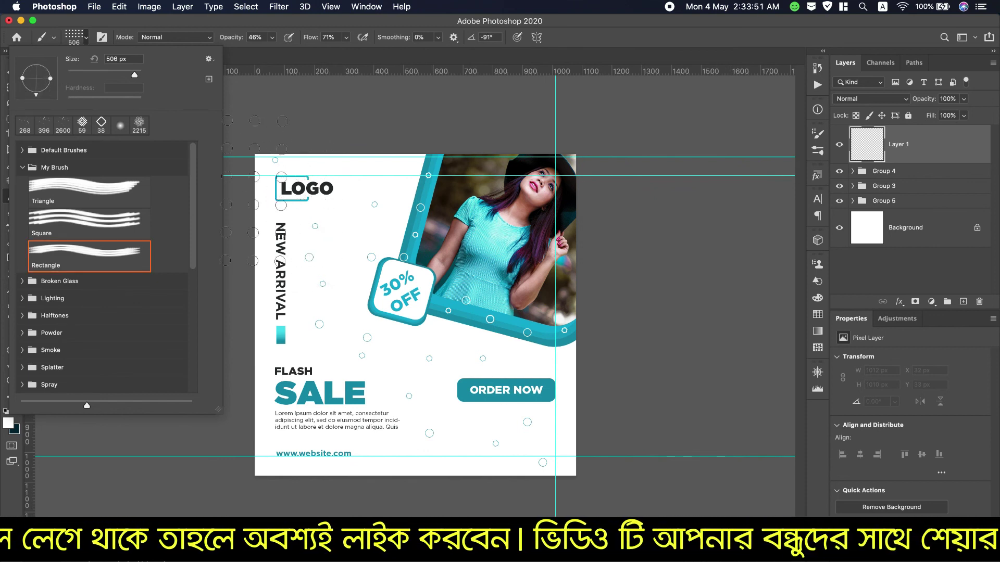
{"action": "left_click_drag", "start_coordinate": [135, 74], "coordinate": [114, 74]}
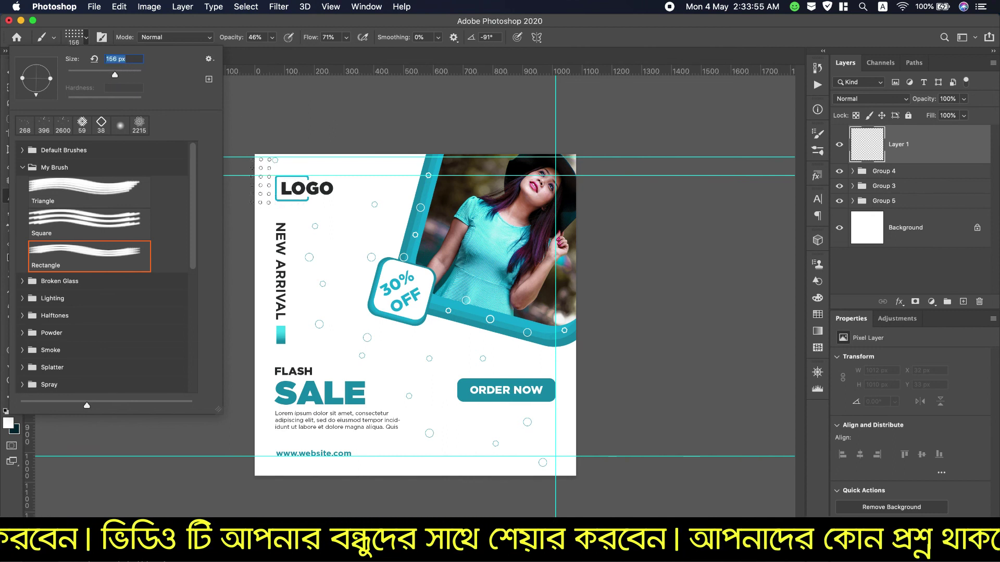
{"action": "key", "text": "bracketleft"}
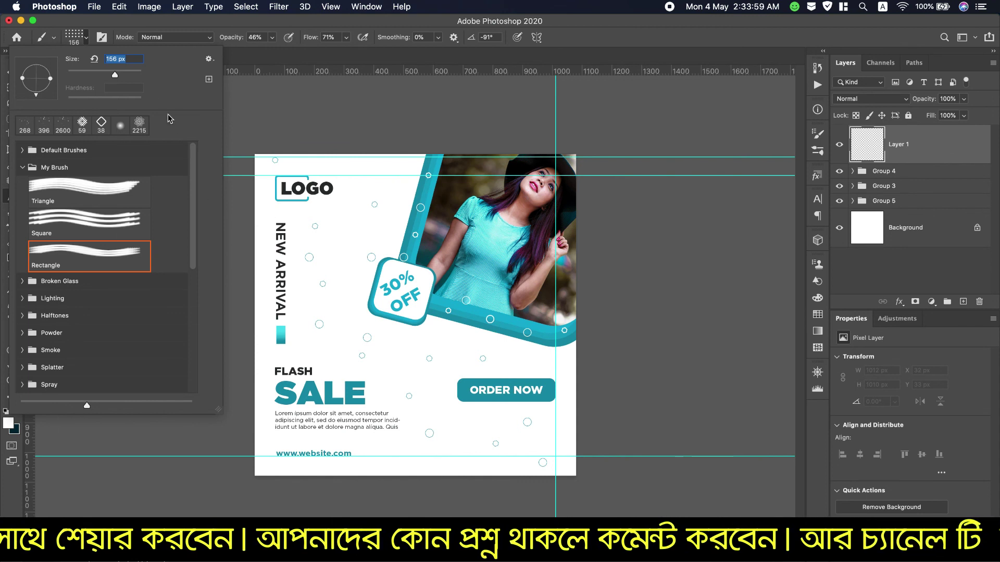
{"action": "key", "text": "bracketleft"}
{"action": "key", "text": "bracketleft"}
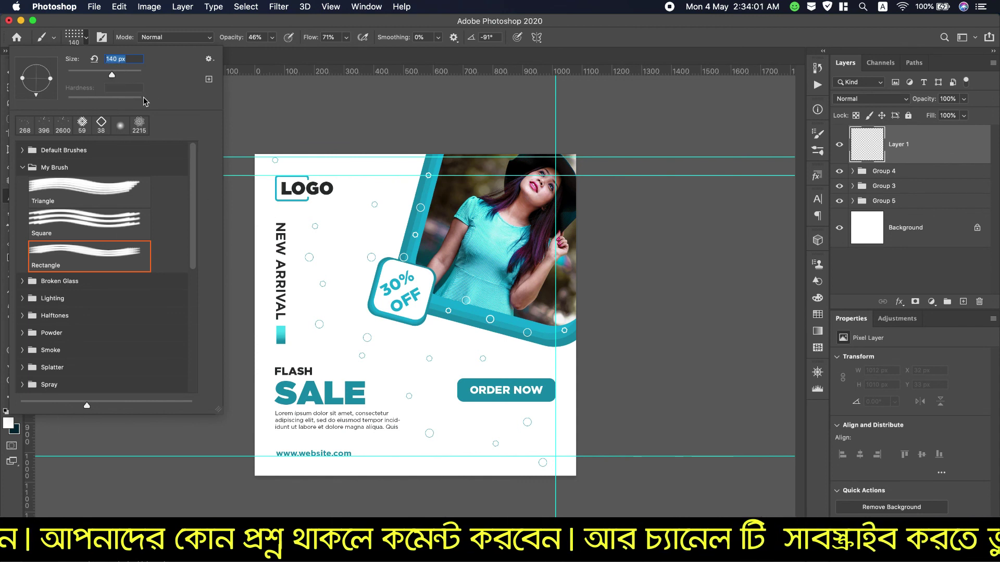
{"action": "key", "text": "Return"}
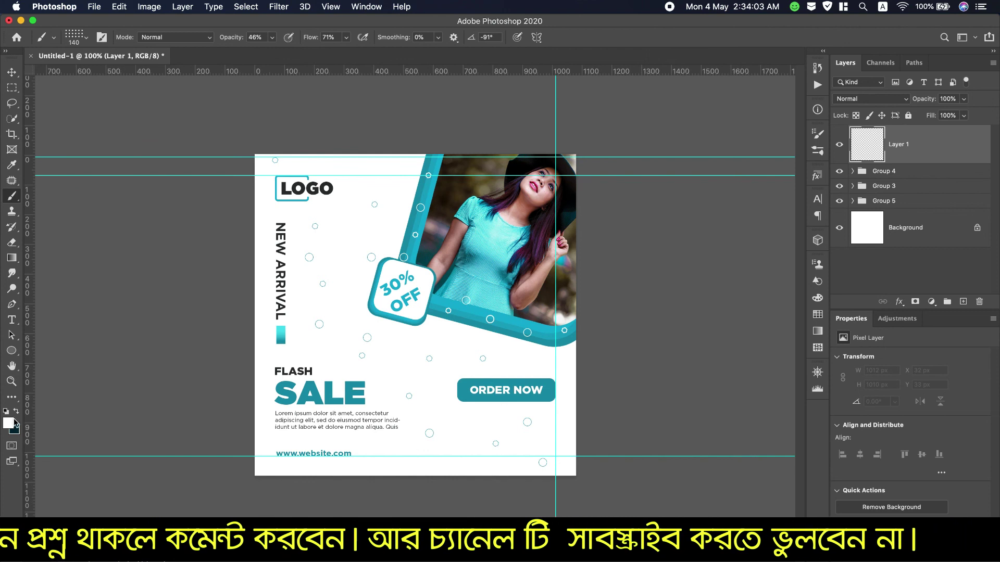
{"action": "left_click", "coordinate": [10, 422]}
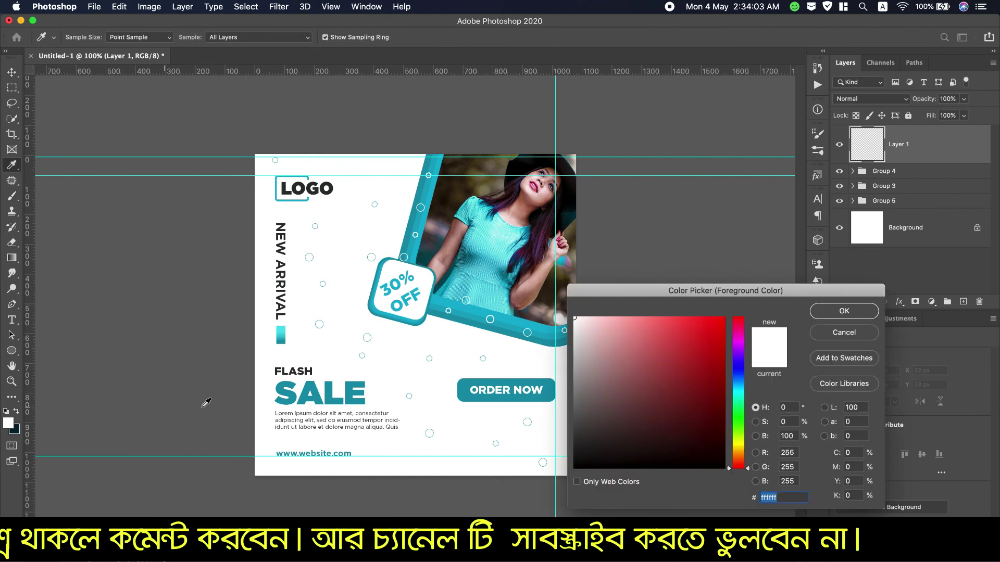
Sample the SALE text's teal and stamp a dot pattern near the bottom-right corner.
{"action": "left_click", "coordinate": [320, 391]}
{"action": "left_click", "coordinate": [844, 311]}
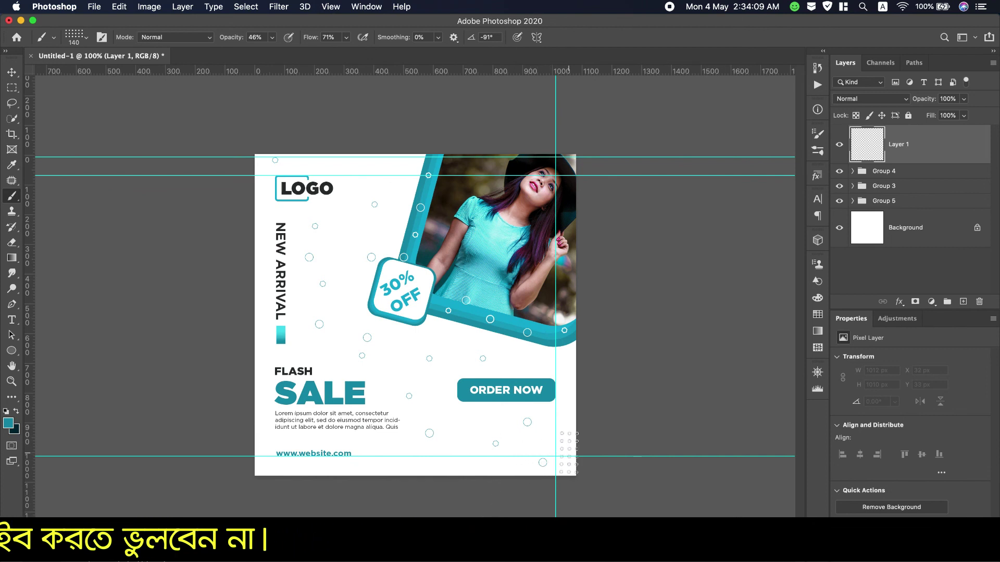
{"action": "left_click", "coordinate": [561, 448]}
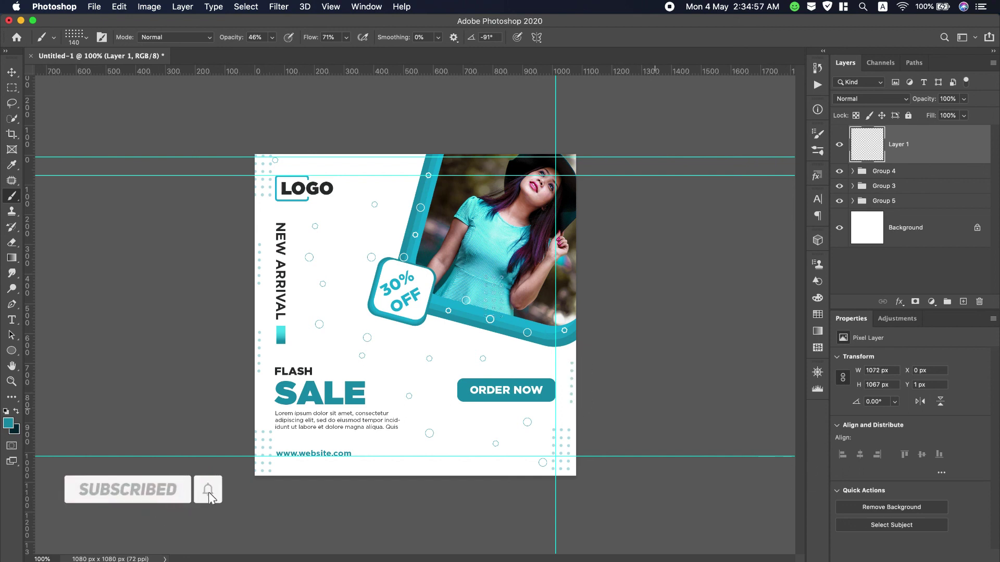
Rotate the brush to 180° and paint a row of teal dots along the bottom edge.
{"action": "left_click", "coordinate": [79, 41]}
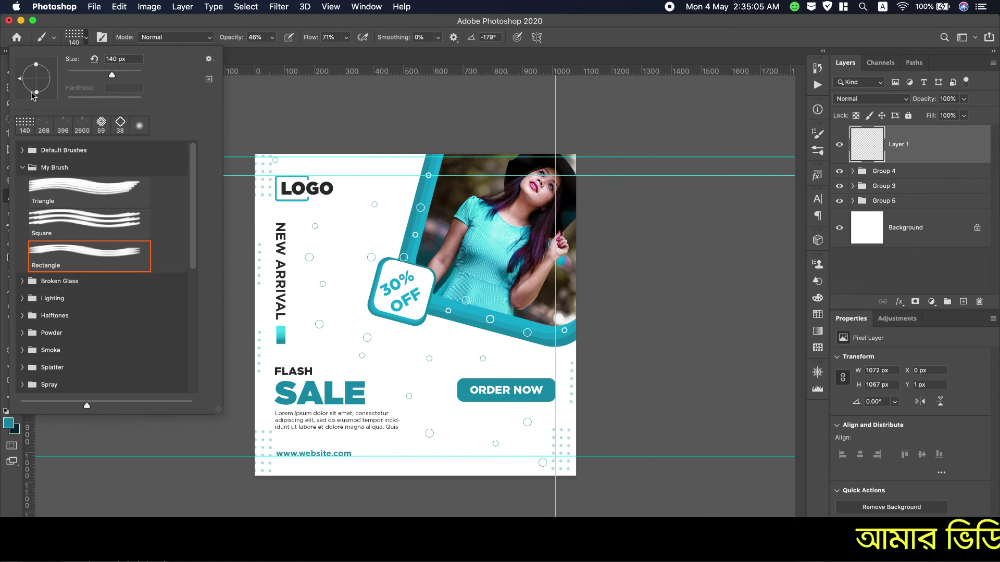
{"action": "left_click_drag", "start_coordinate": [22, 83], "coordinate": [19, 78]}
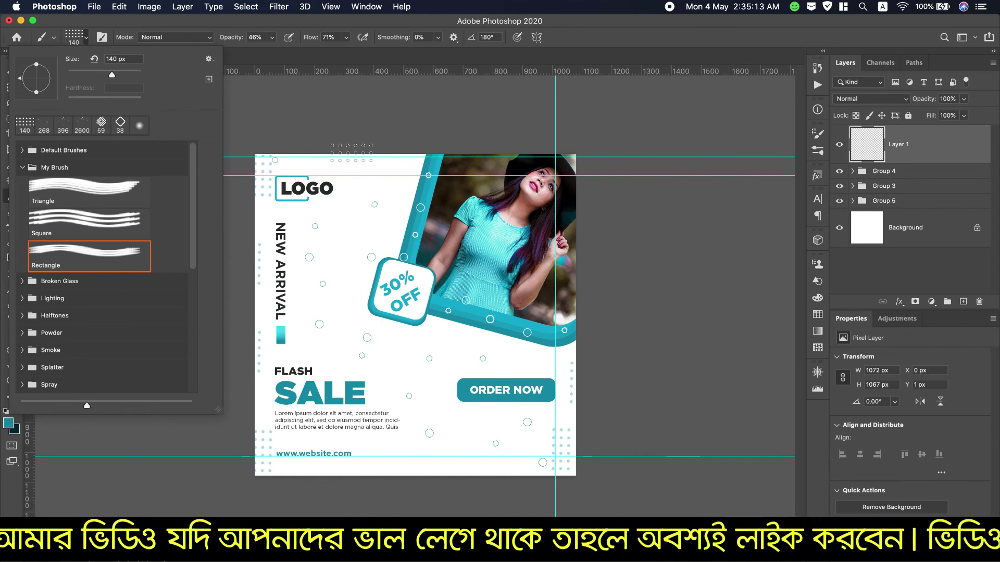
{"action": "key", "text": "Escape"}
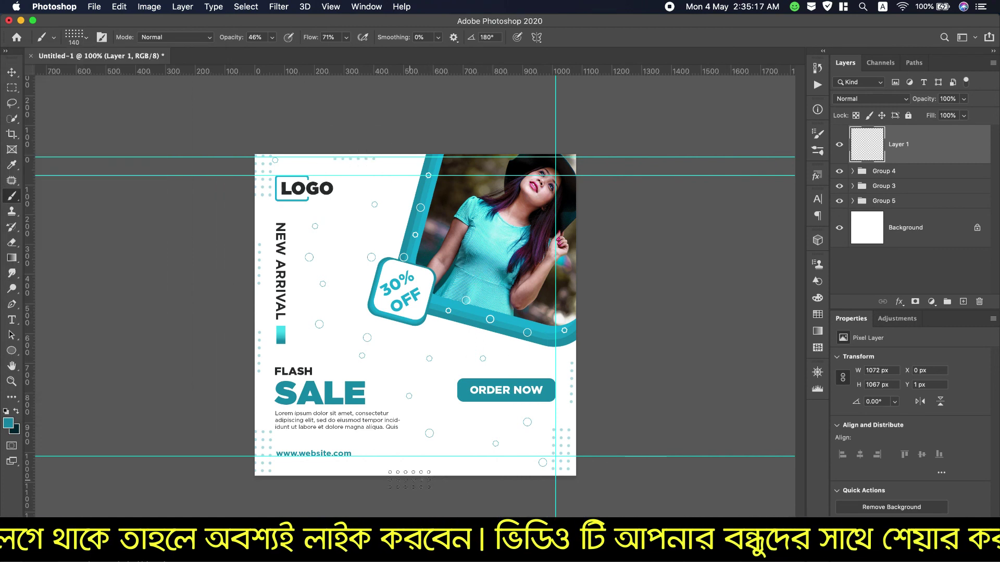
{"action": "left_click", "coordinate": [406, 478]}
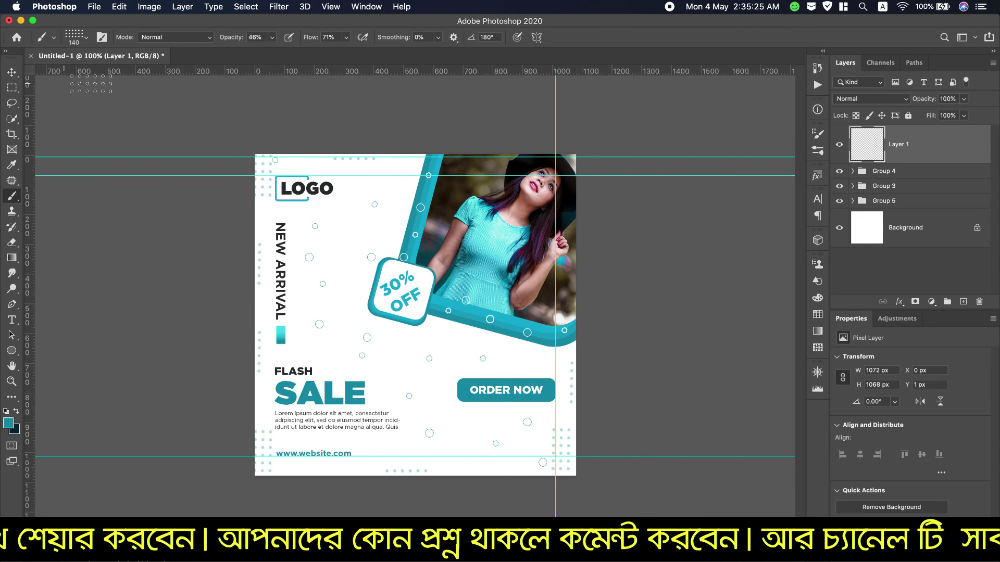
Clear all guides from the canvas via the View menu.
{"action": "left_click", "coordinate": [330, 6]}
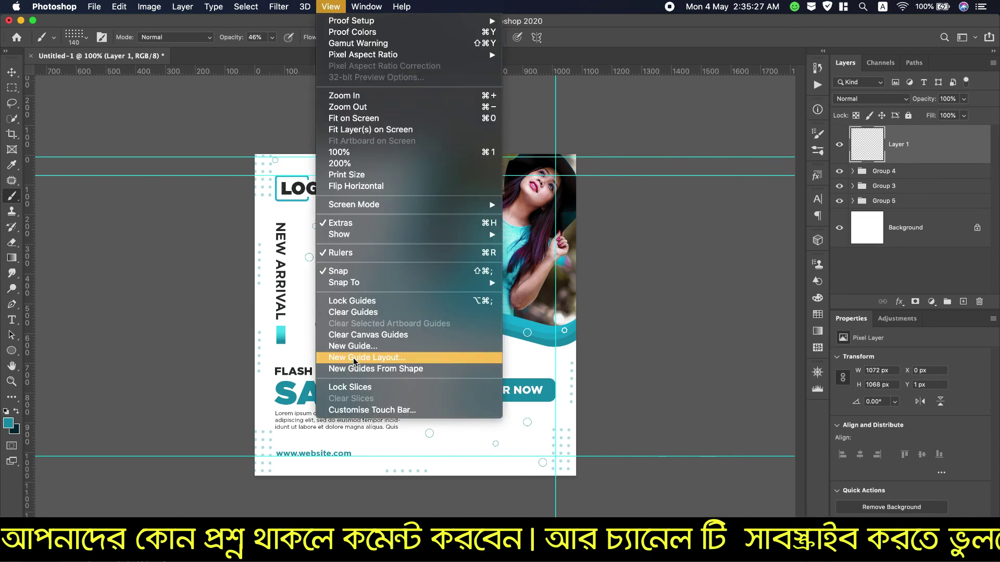
{"action": "left_click", "coordinate": [368, 312]}
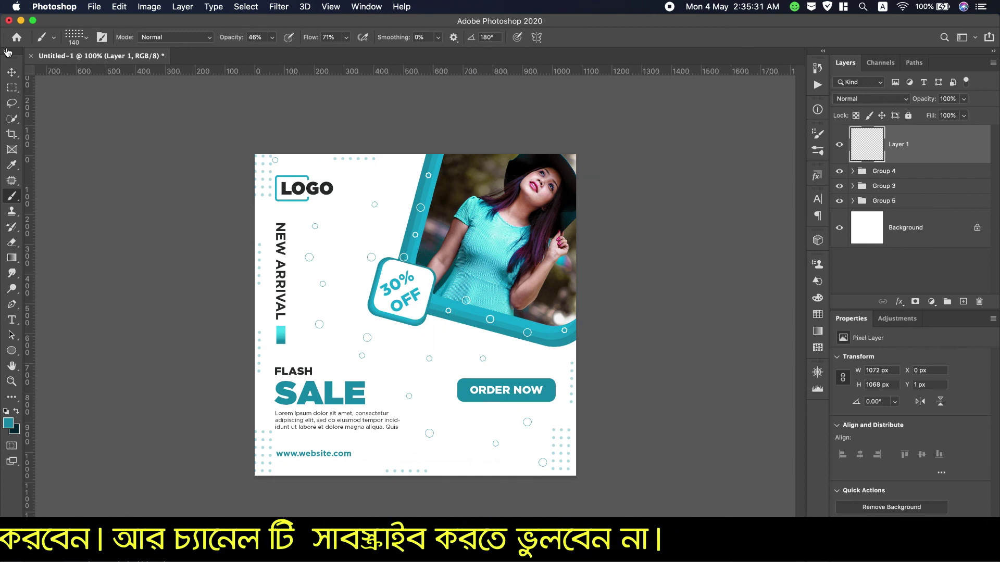
{"action": "left_click", "coordinate": [11, 72]}
Save the post as a JPEG named Untitled-2.jpg on the Desktop.
{"action": "left_click", "coordinate": [97, 8]}
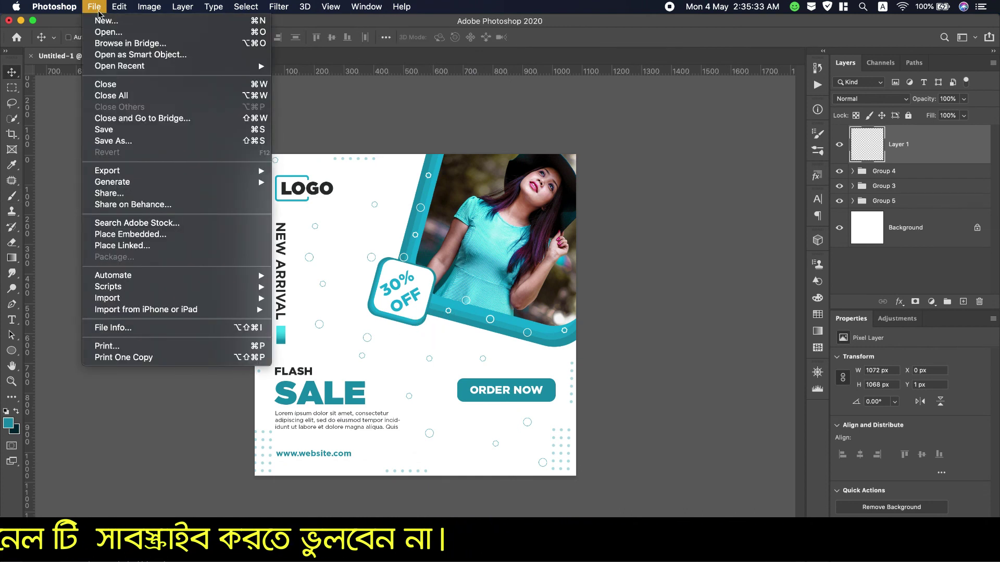
{"action": "left_click", "coordinate": [315, 223]}
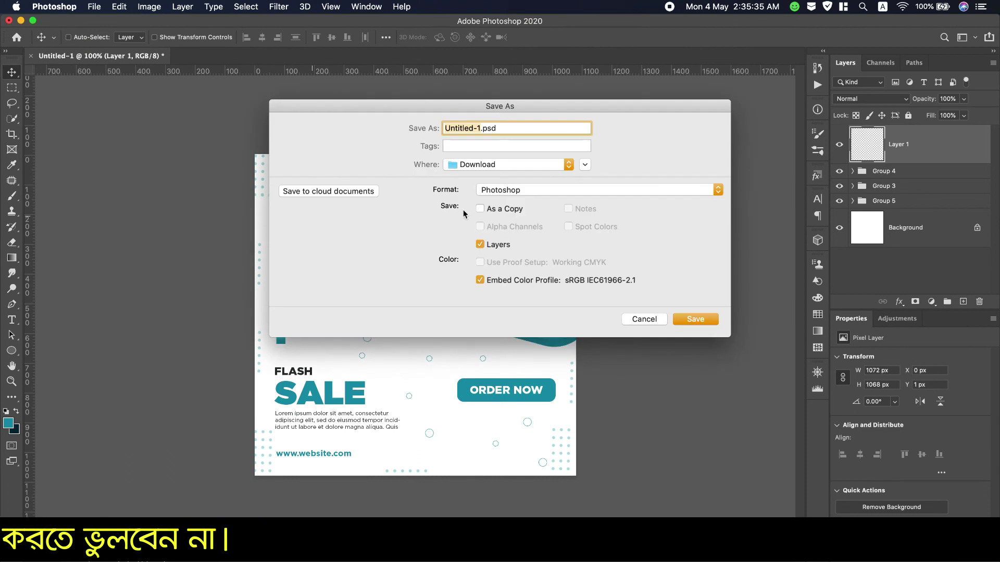
{"action": "left_click", "coordinate": [519, 190]}
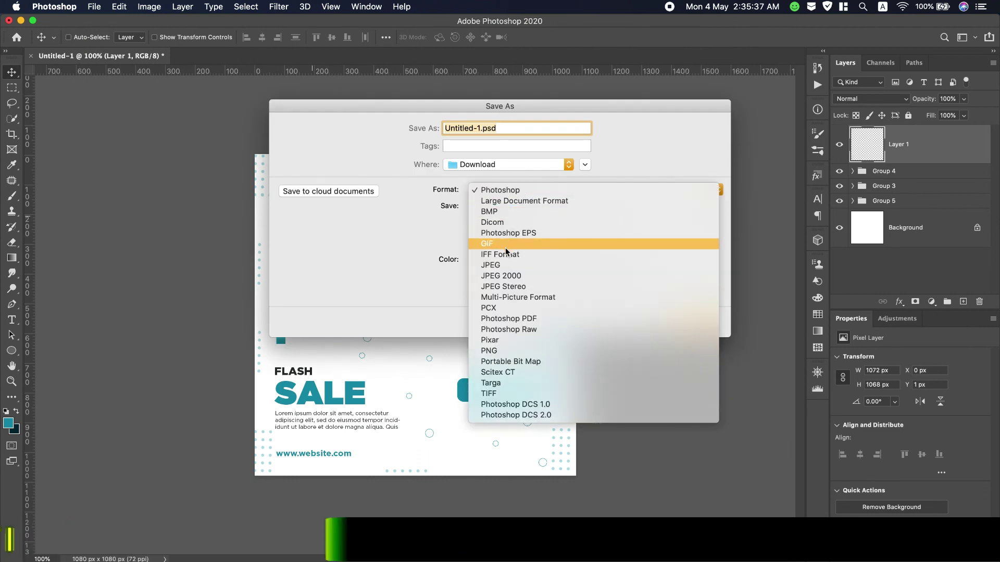
{"action": "left_click", "coordinate": [506, 265]}
{"action": "left_click", "coordinate": [509, 166]}
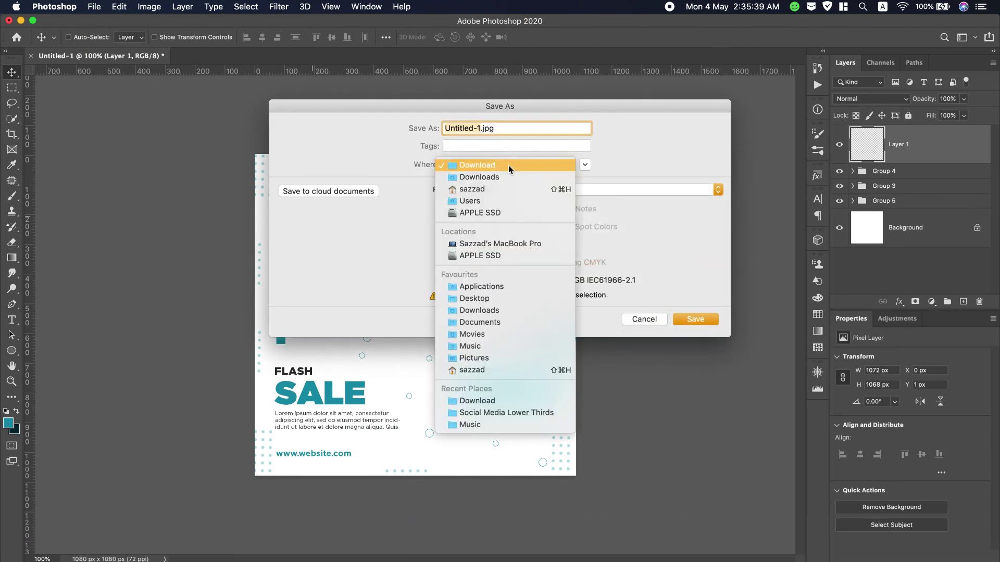
{"action": "left_click", "coordinate": [479, 299]}
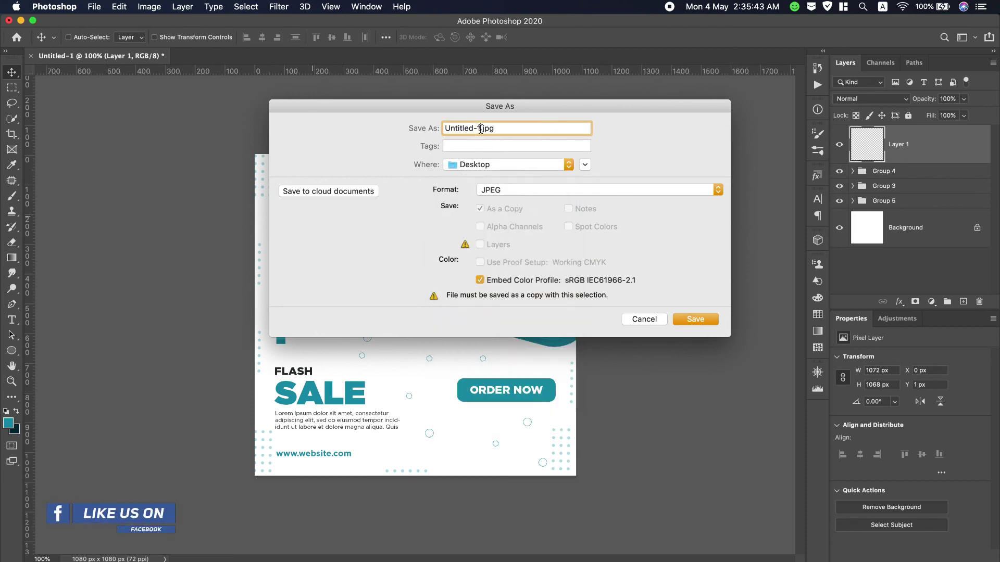
{"action": "key", "text": "BackSpace"}
{"action": "type", "text": "2"}
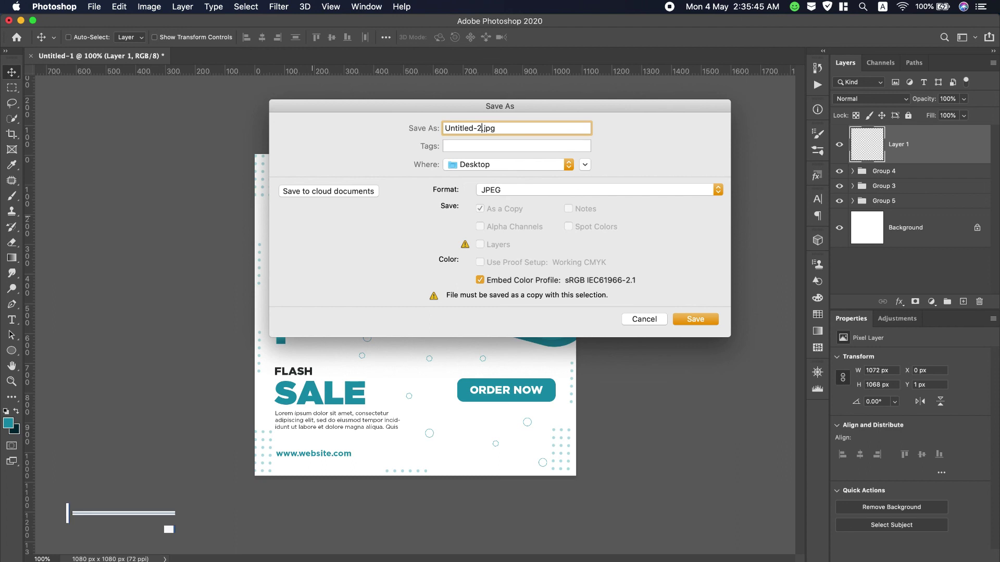
{"action": "left_click", "coordinate": [690, 320]}
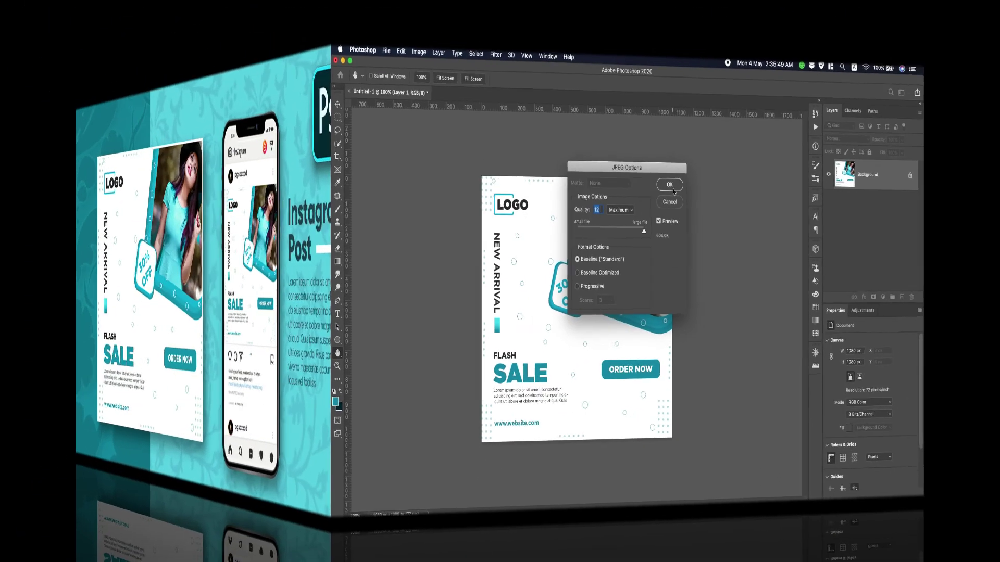